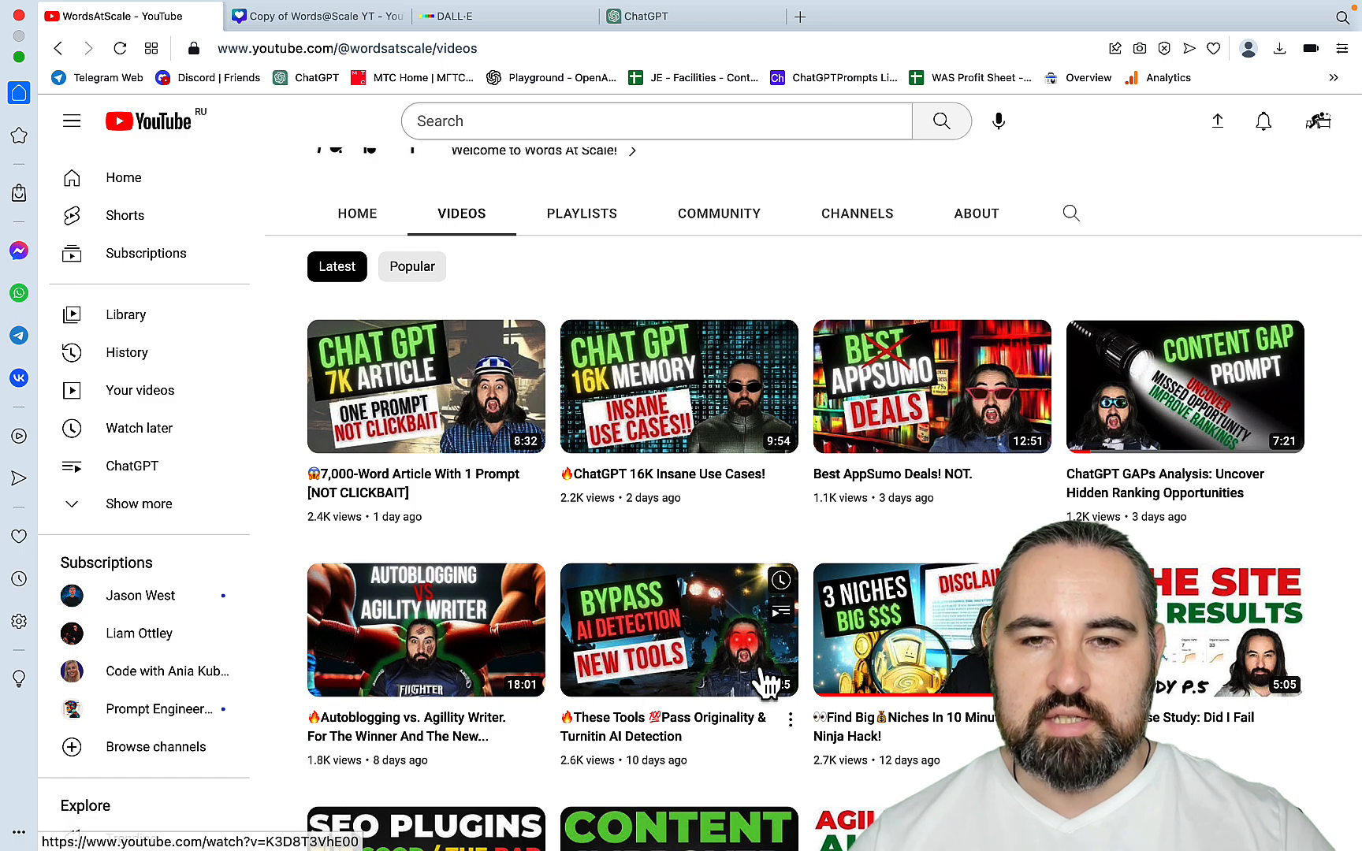
# Examine the video thumbnails on the WordsAtScale channel's videos page, comparing the newest ones with older ones.
pyautogui.scroll(-10, 1158, 607)
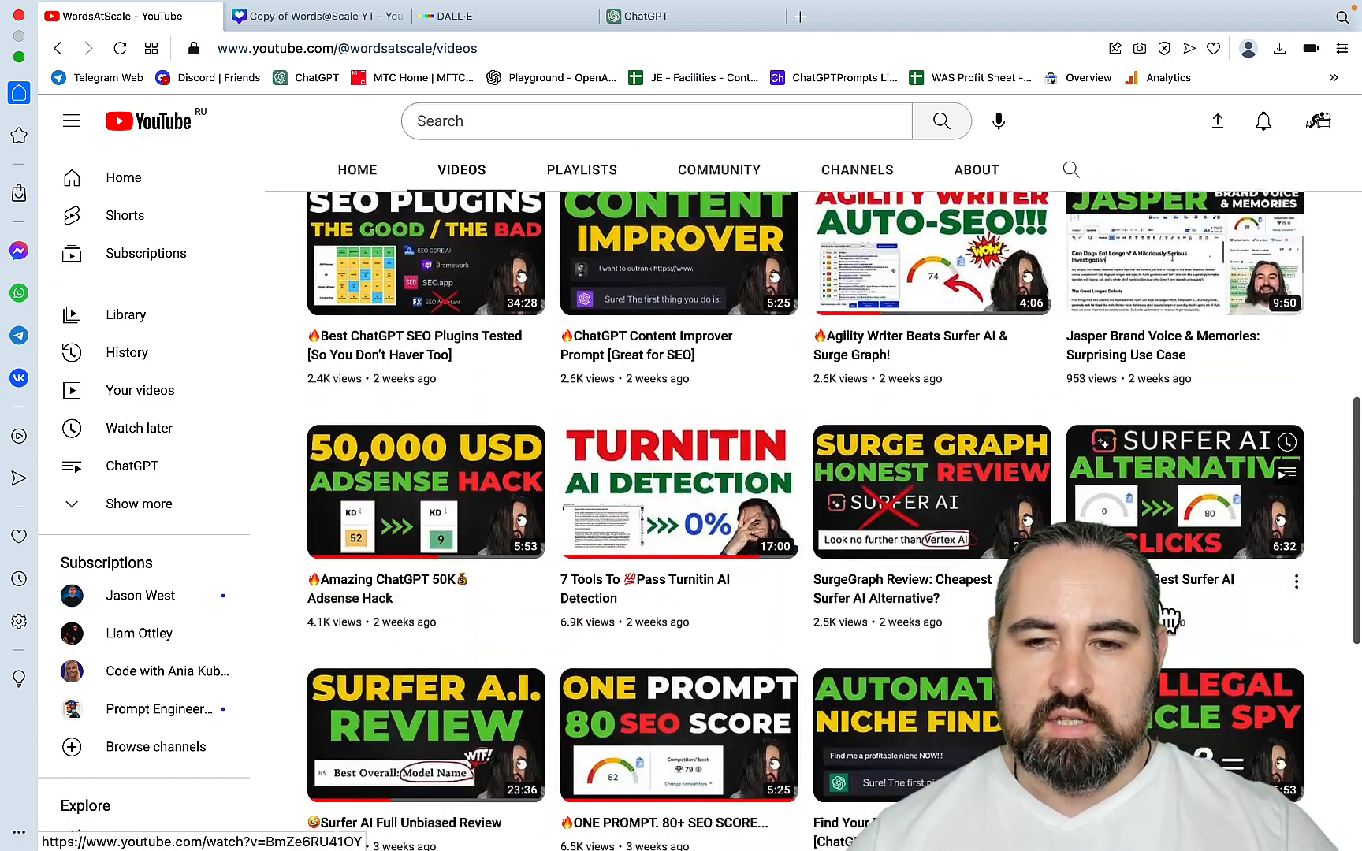
pyautogui.scroll(4, 1276, 685)
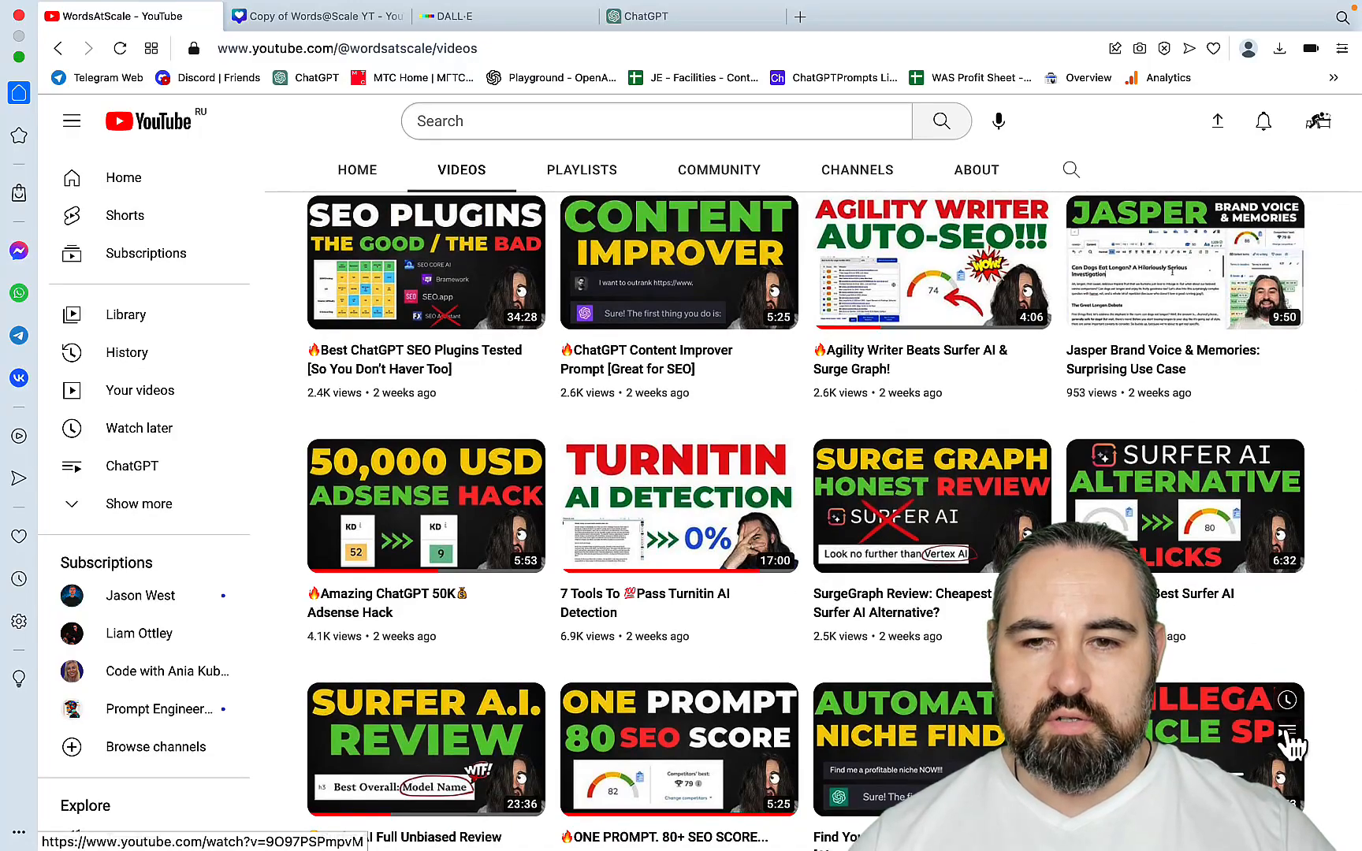
pyautogui.scroll(8, 1289, 740)
pyautogui.scroll(4, 1292, 748)
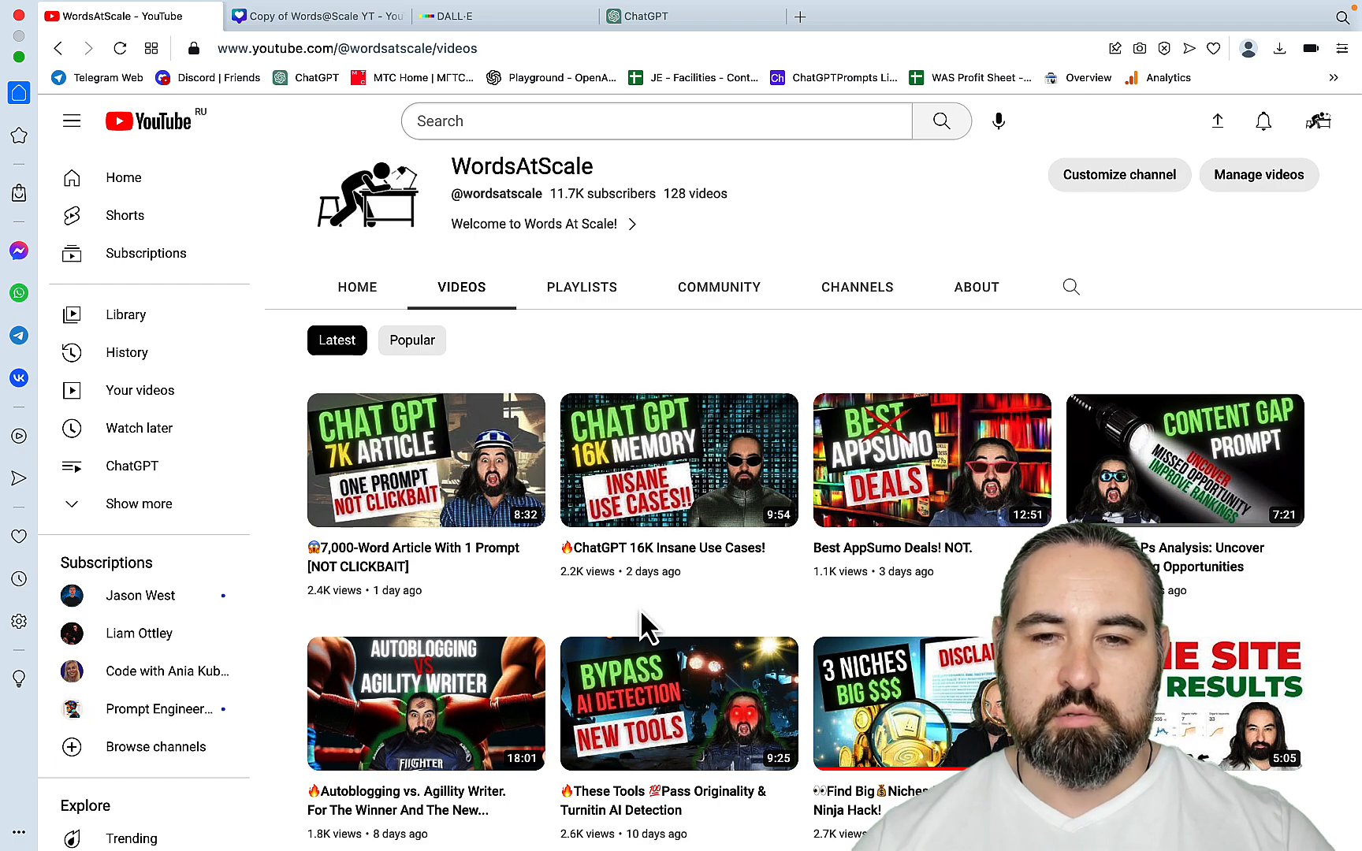
pyautogui.scroll(-14, 639, 609)
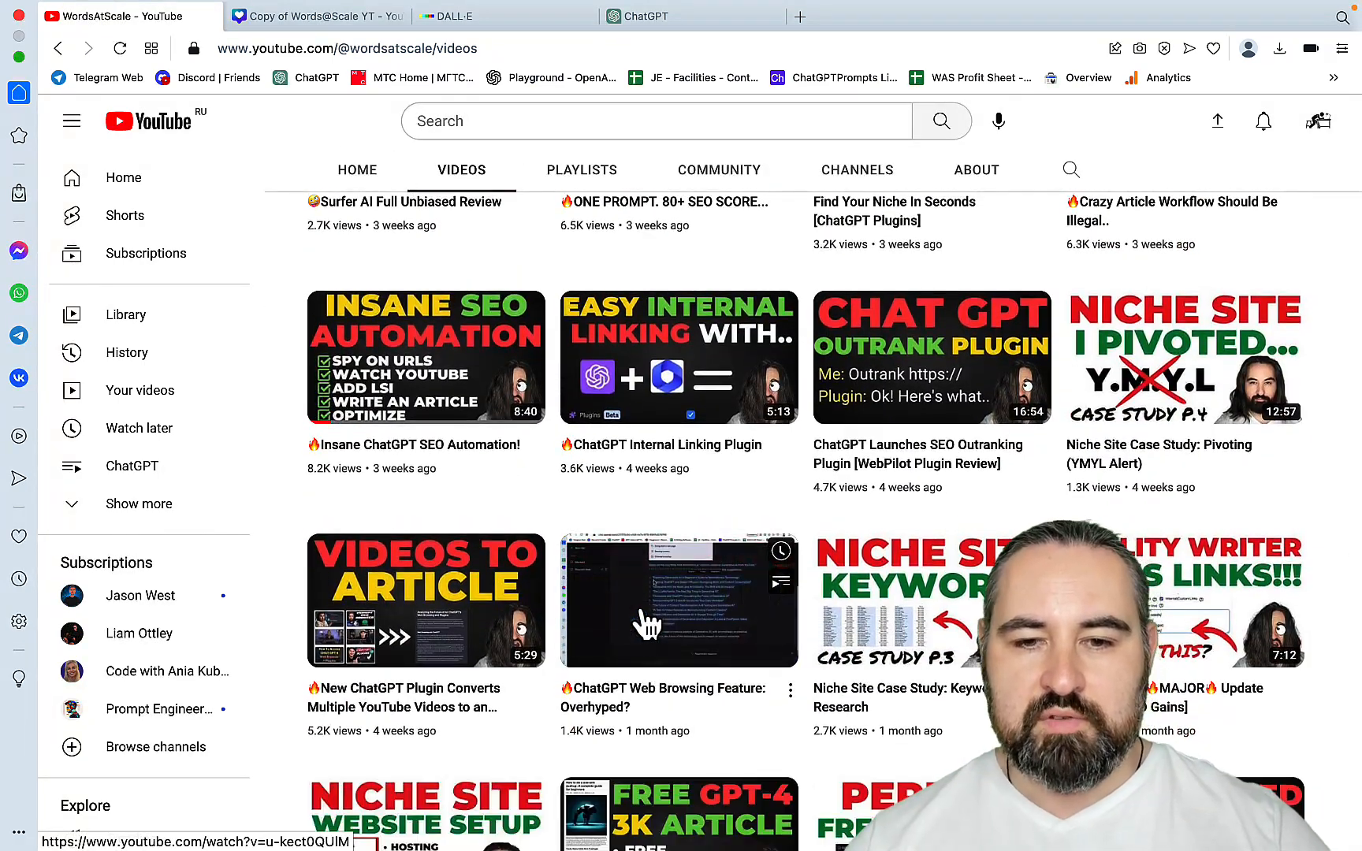
pyautogui.scroll(-2, 647, 622)
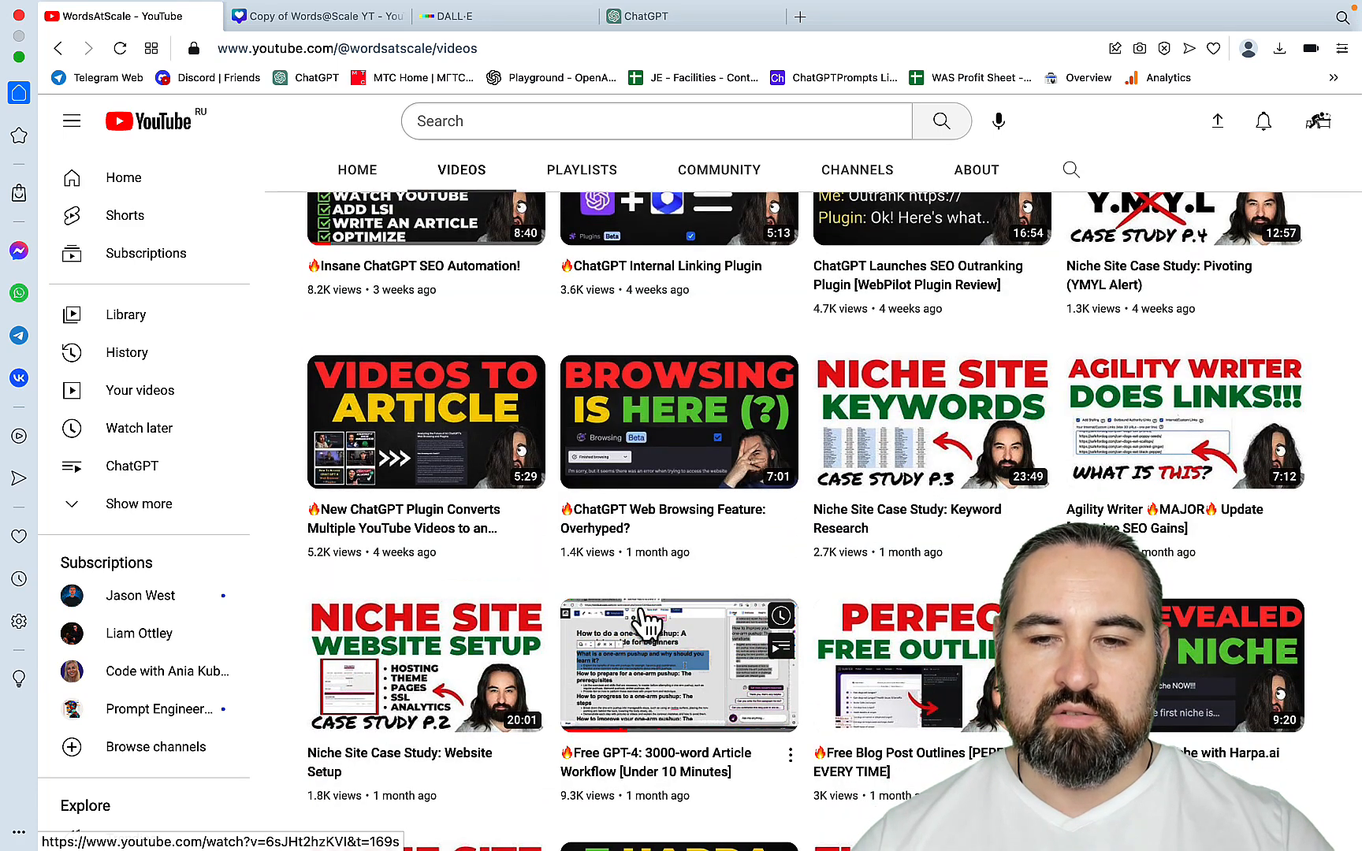
pyautogui.scroll(15, 639, 610)
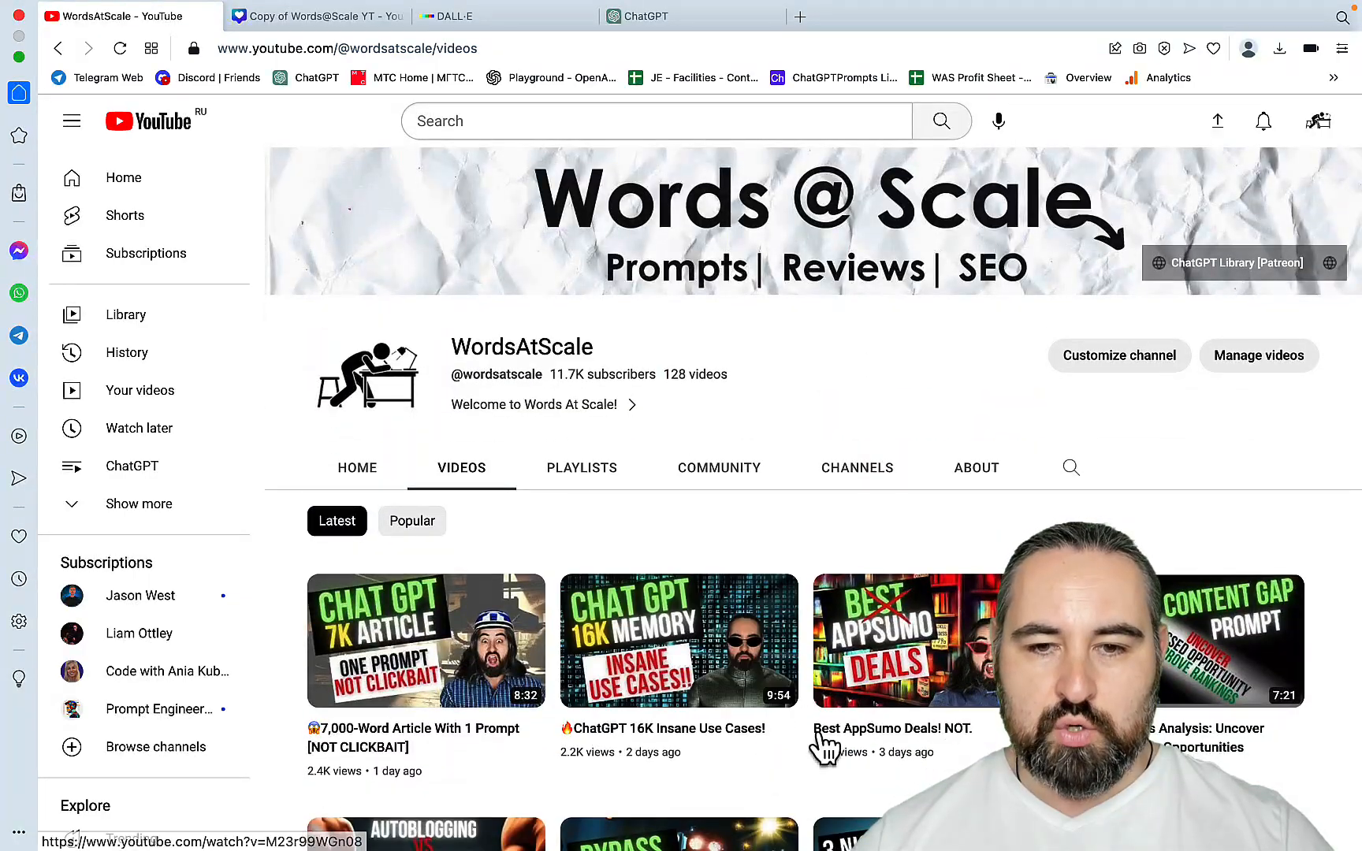
pyautogui.scroll(-2, 835, 780)
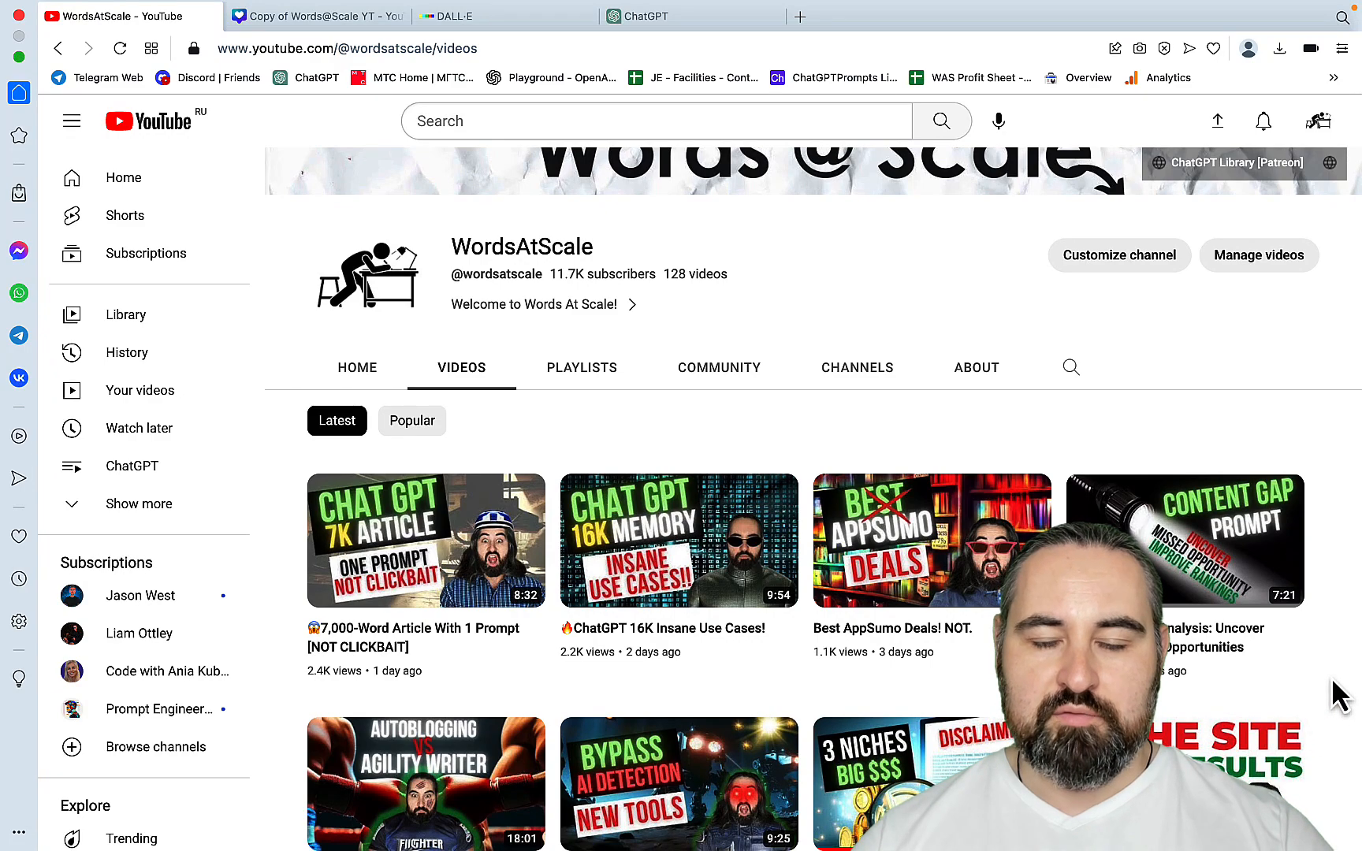
pyautogui.scroll(-2, 1337, 693)
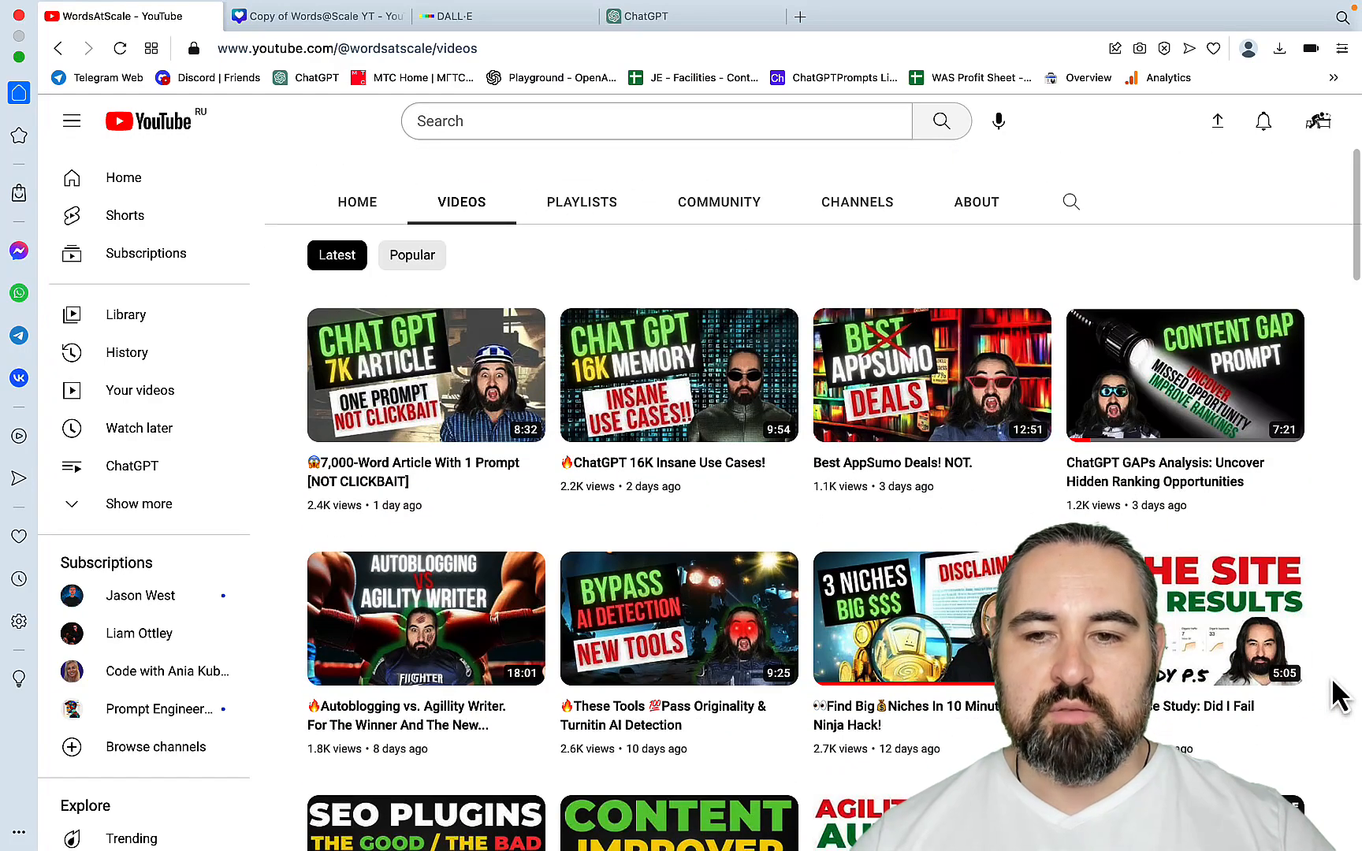
pyautogui.scroll(-5, 1338, 694)
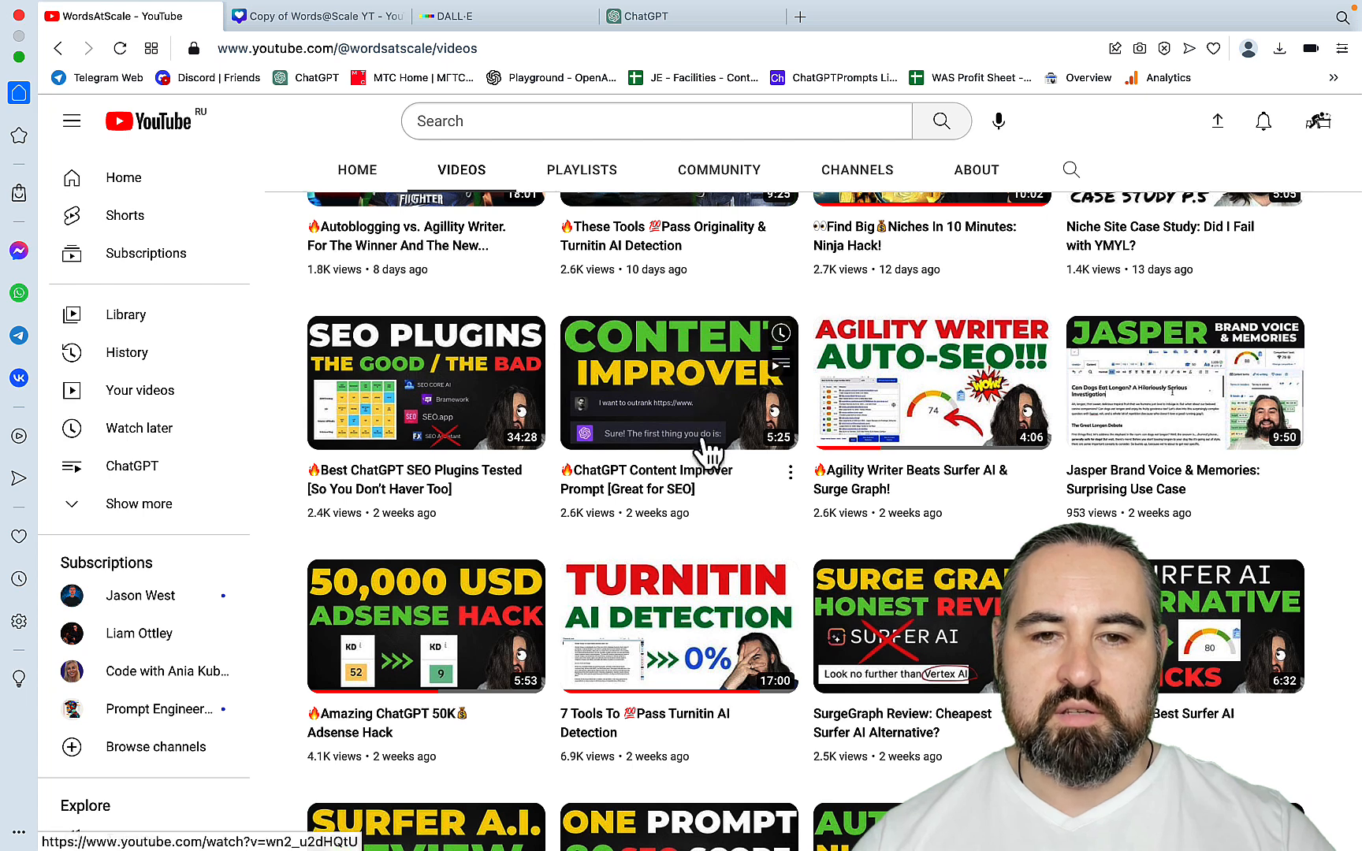
pyautogui.moveTo(697, 482)
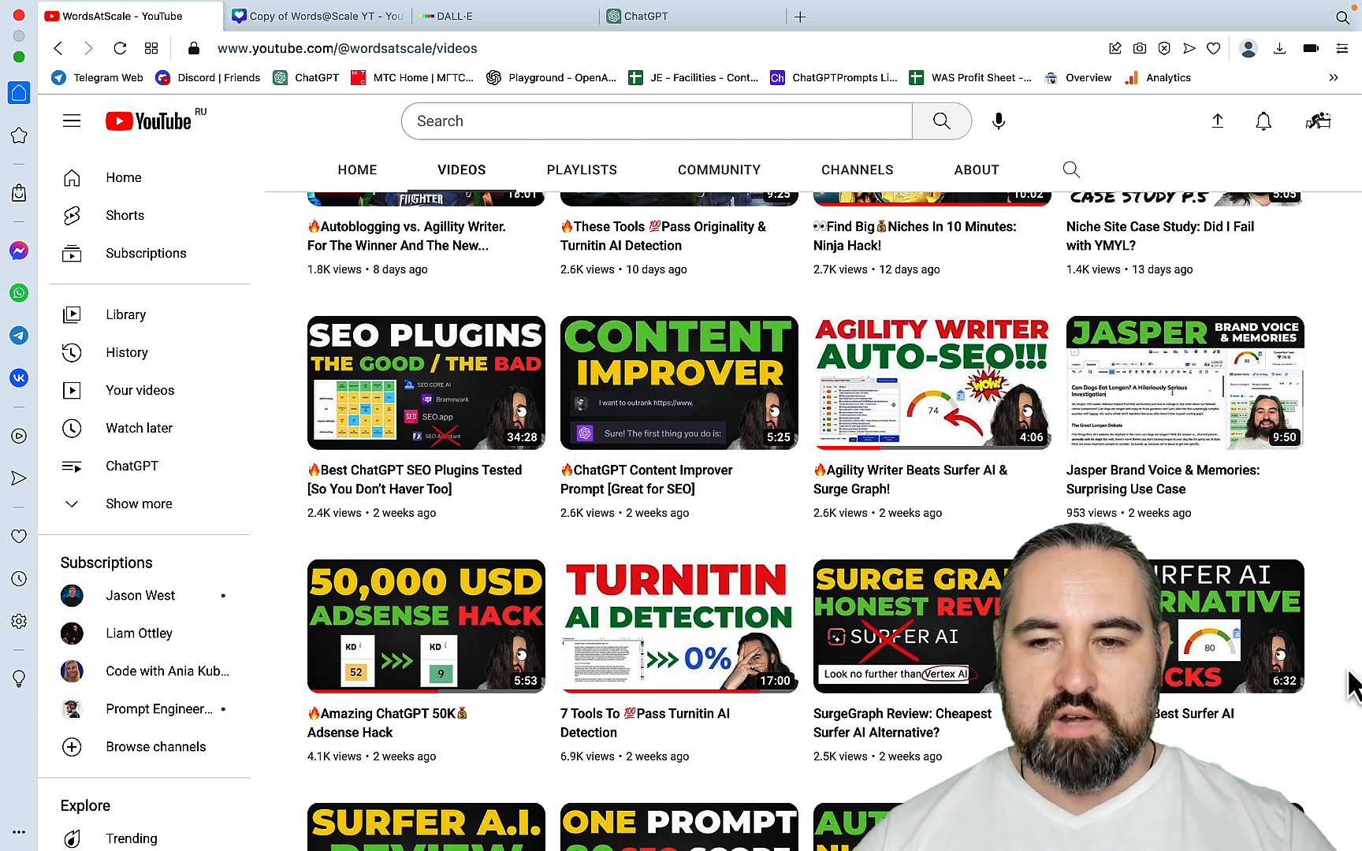
pyautogui.scroll(-3, 1351, 679)
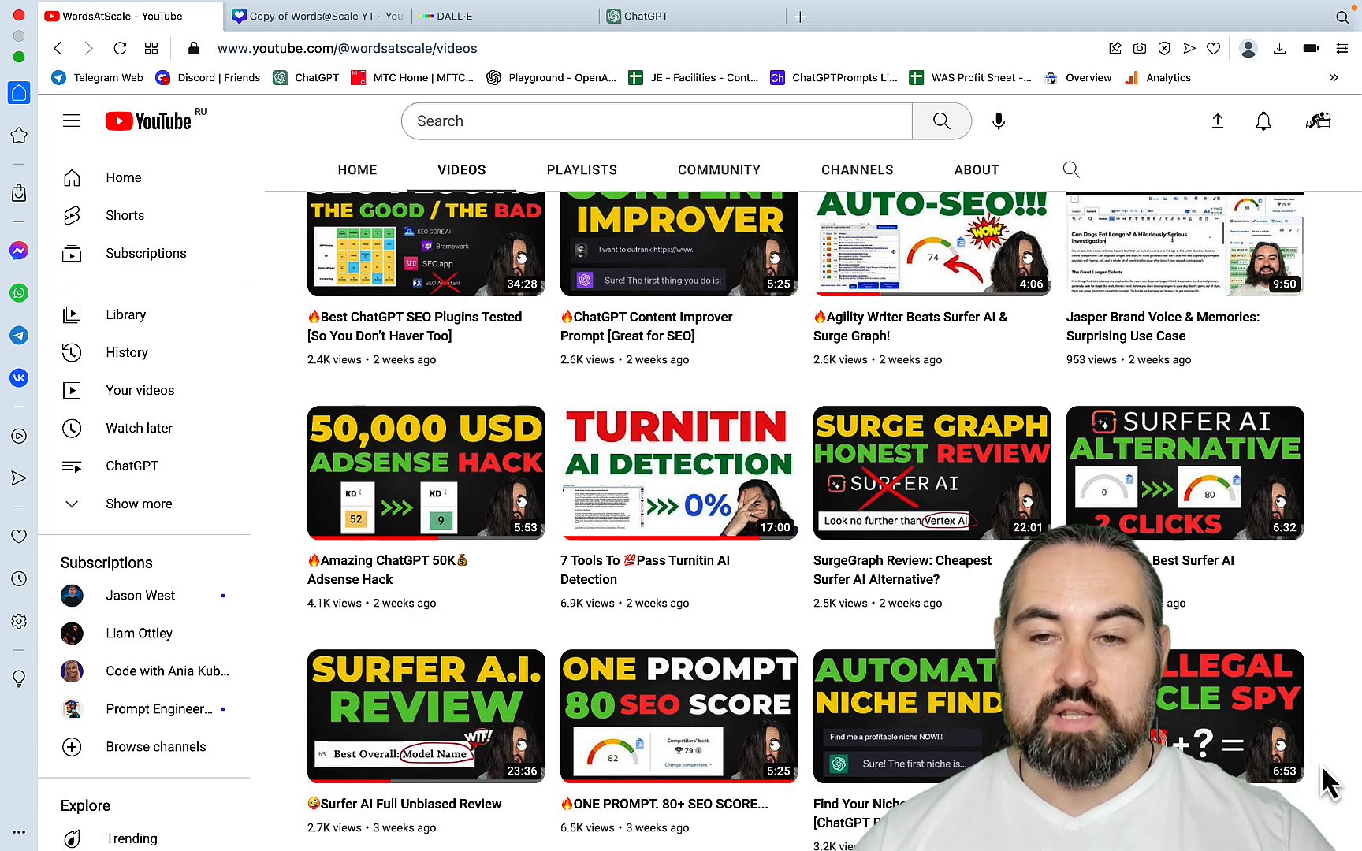
pyautogui.scroll(10, 1324, 780)
pyautogui.scroll(1, 1322, 769)
pyautogui.scroll(-1, 1322, 774)
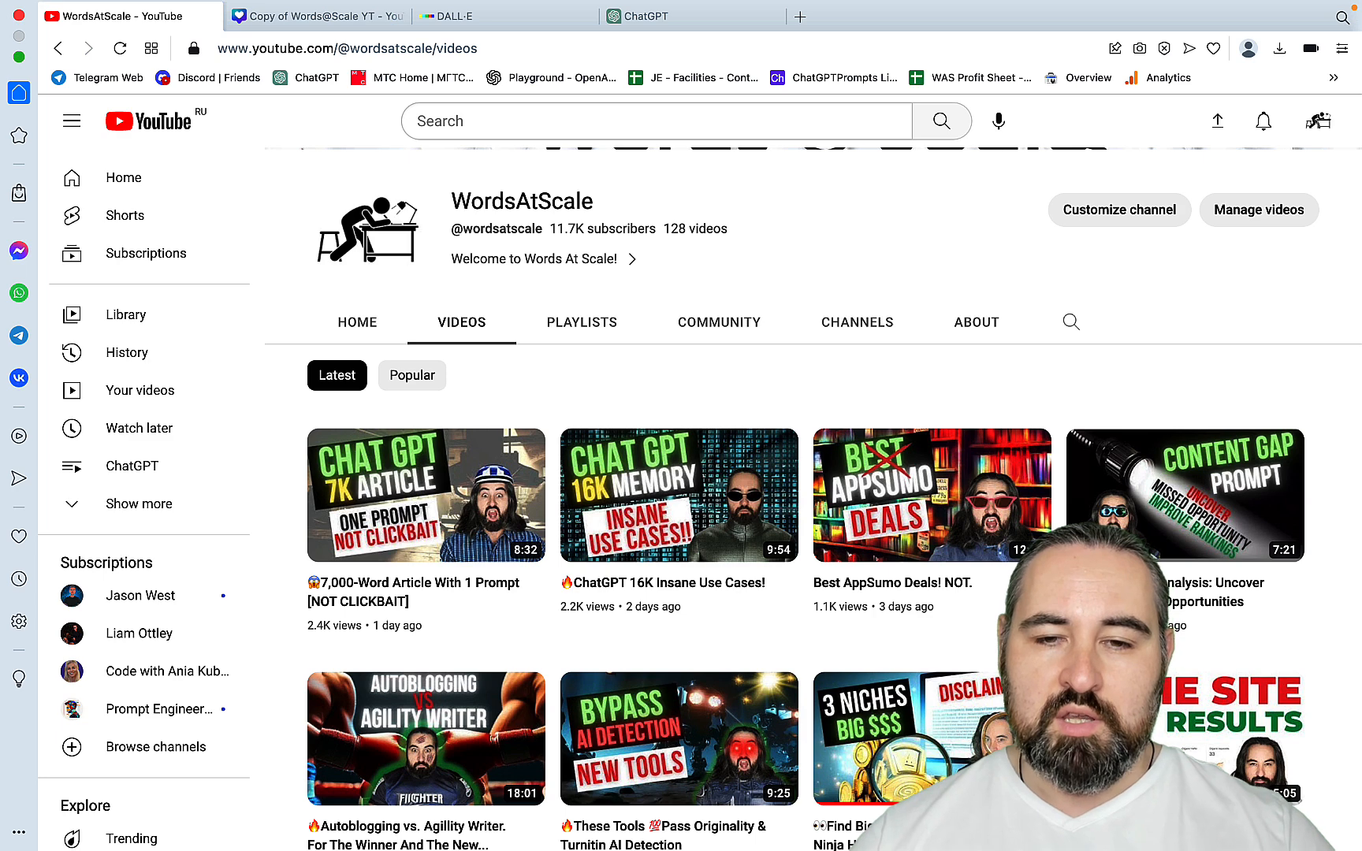
pyautogui.moveTo(788, 543)
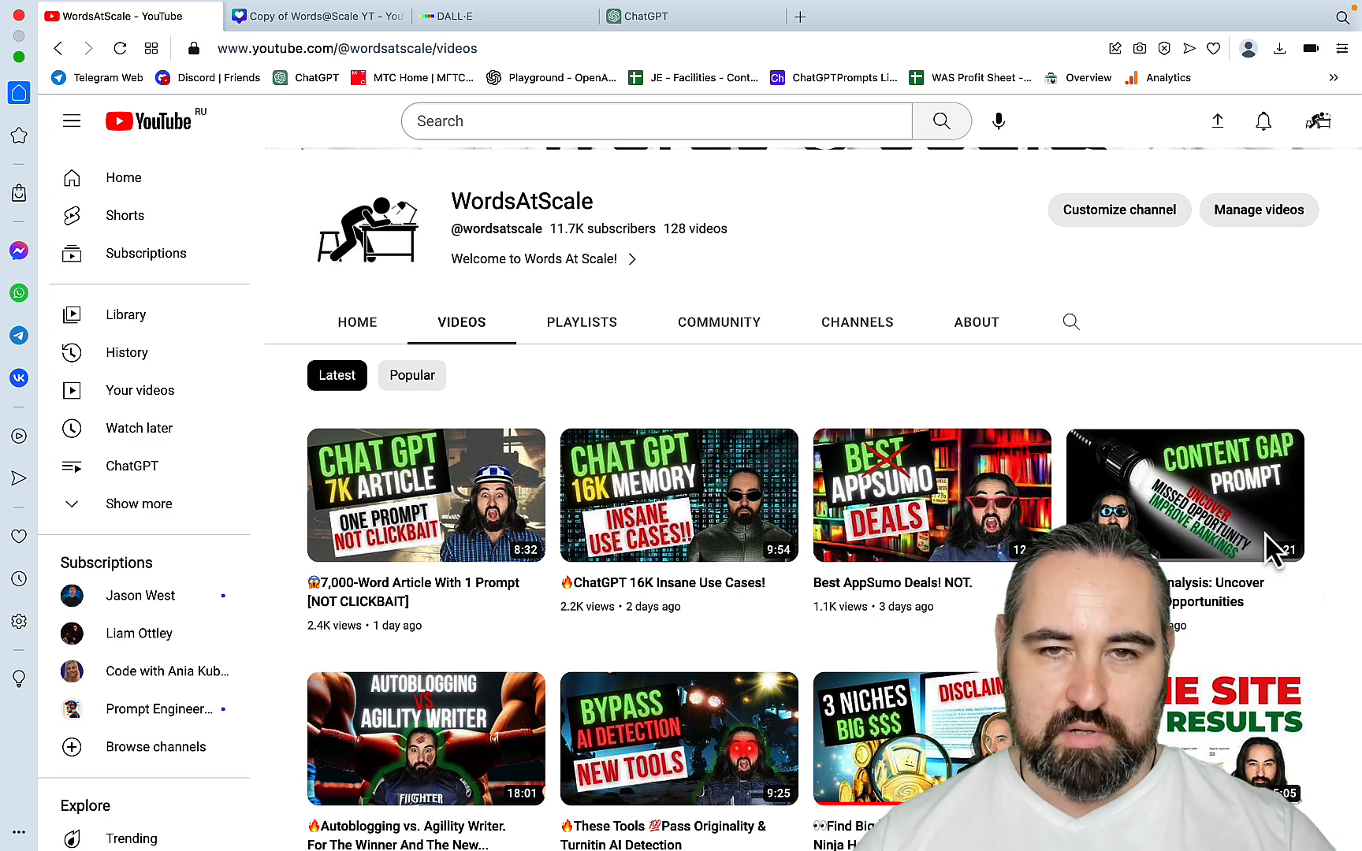
pyautogui.click(694, 18)
pyautogui.moveTo(891, 234)
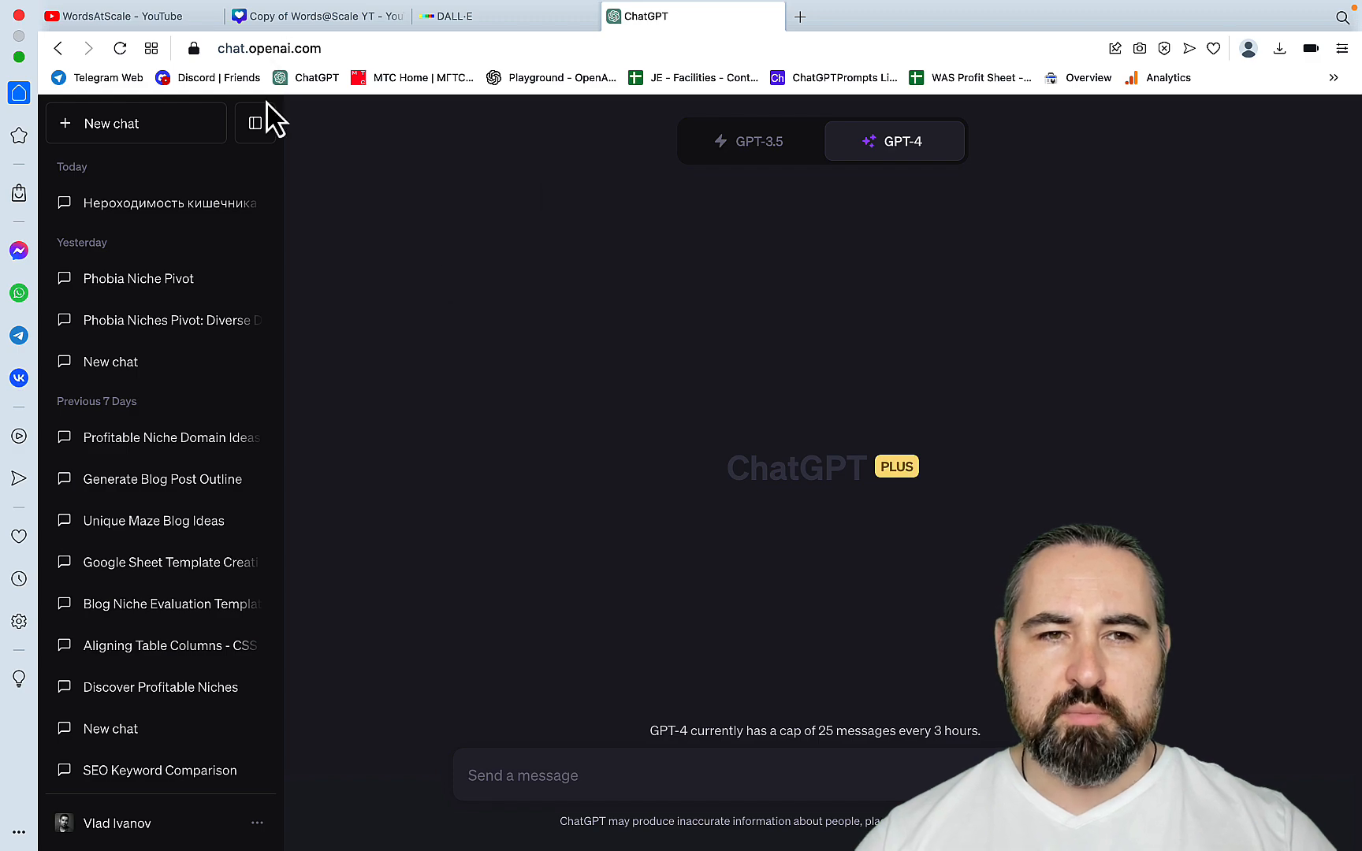
pyautogui.click(155, 24)
pyautogui.scroll(-3, 631, 390)
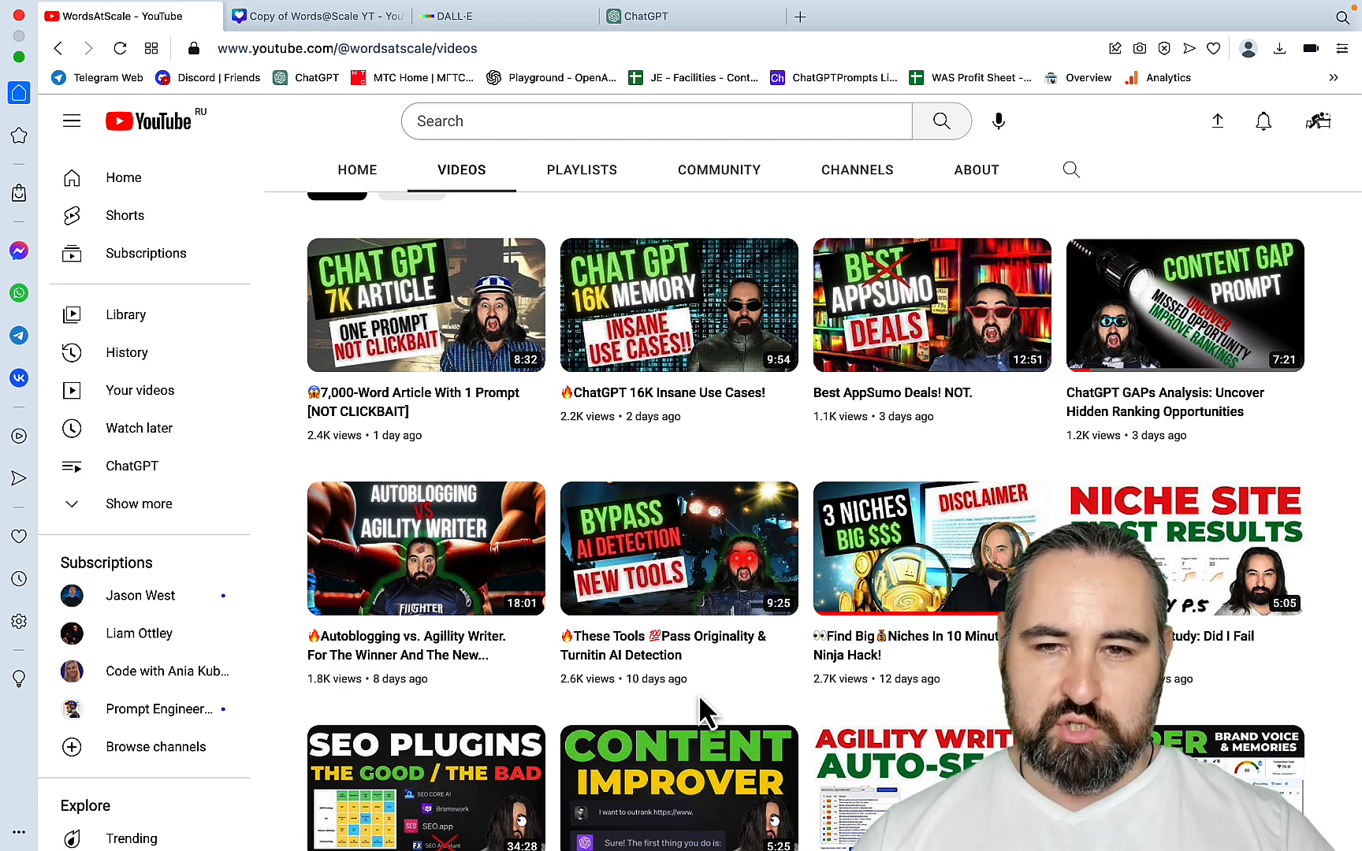
# Switch to ChatGPT and ask GPT-4 for 10 clickworthy thumbnail ideas for a video comparing the results of 2 AI content detection tools.
pyautogui.click(664, 17)
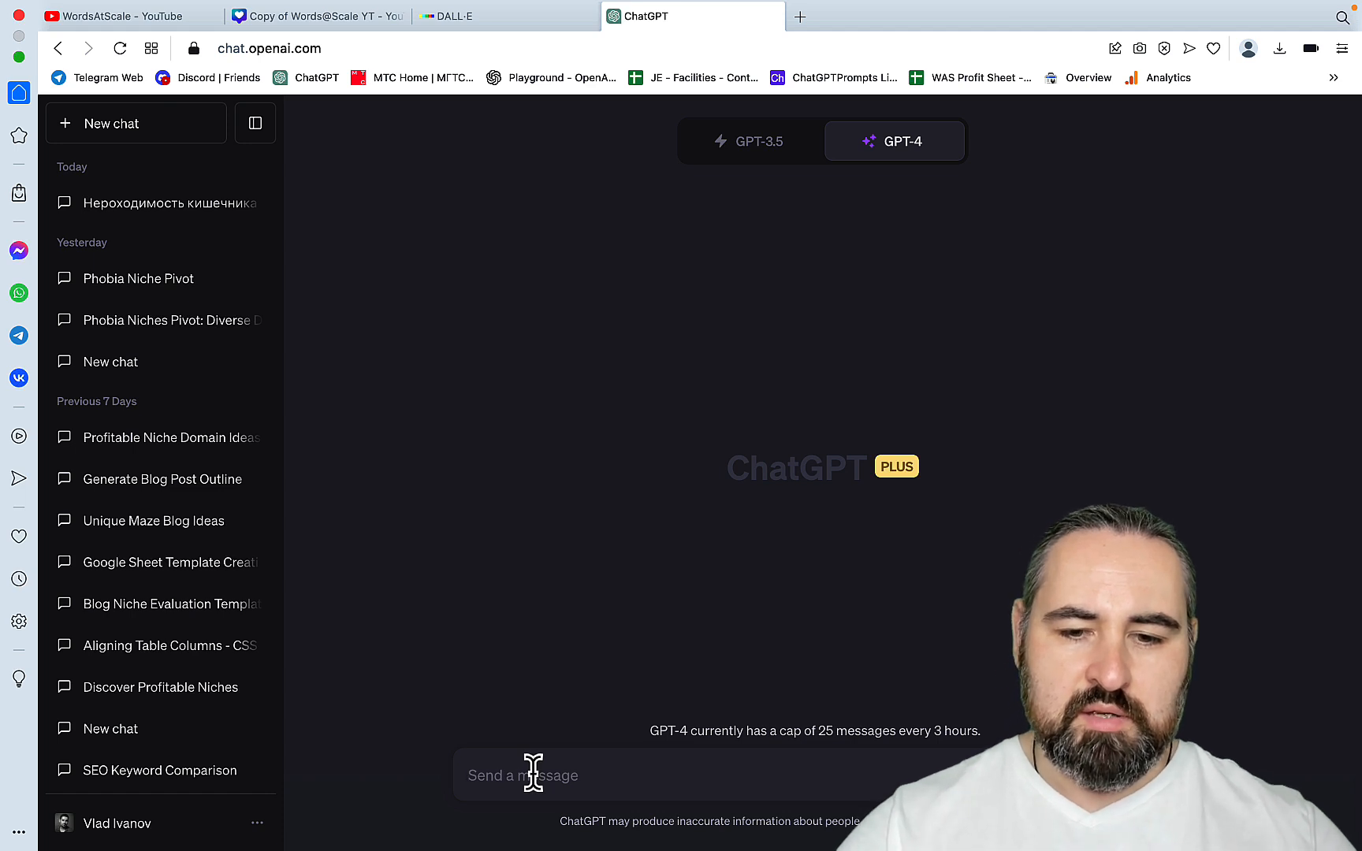
pyautogui.write('my')
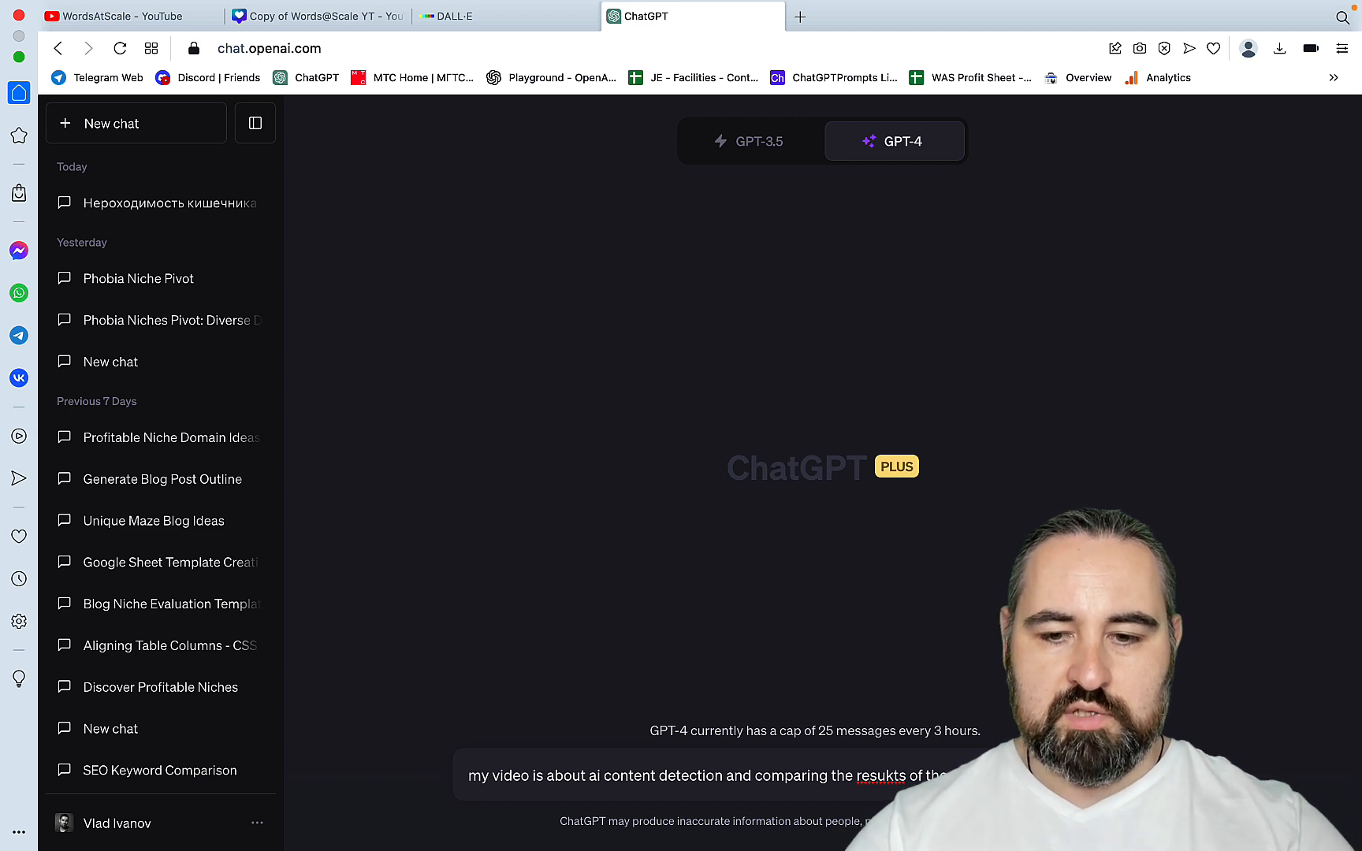
pyautogui.write('suggest')
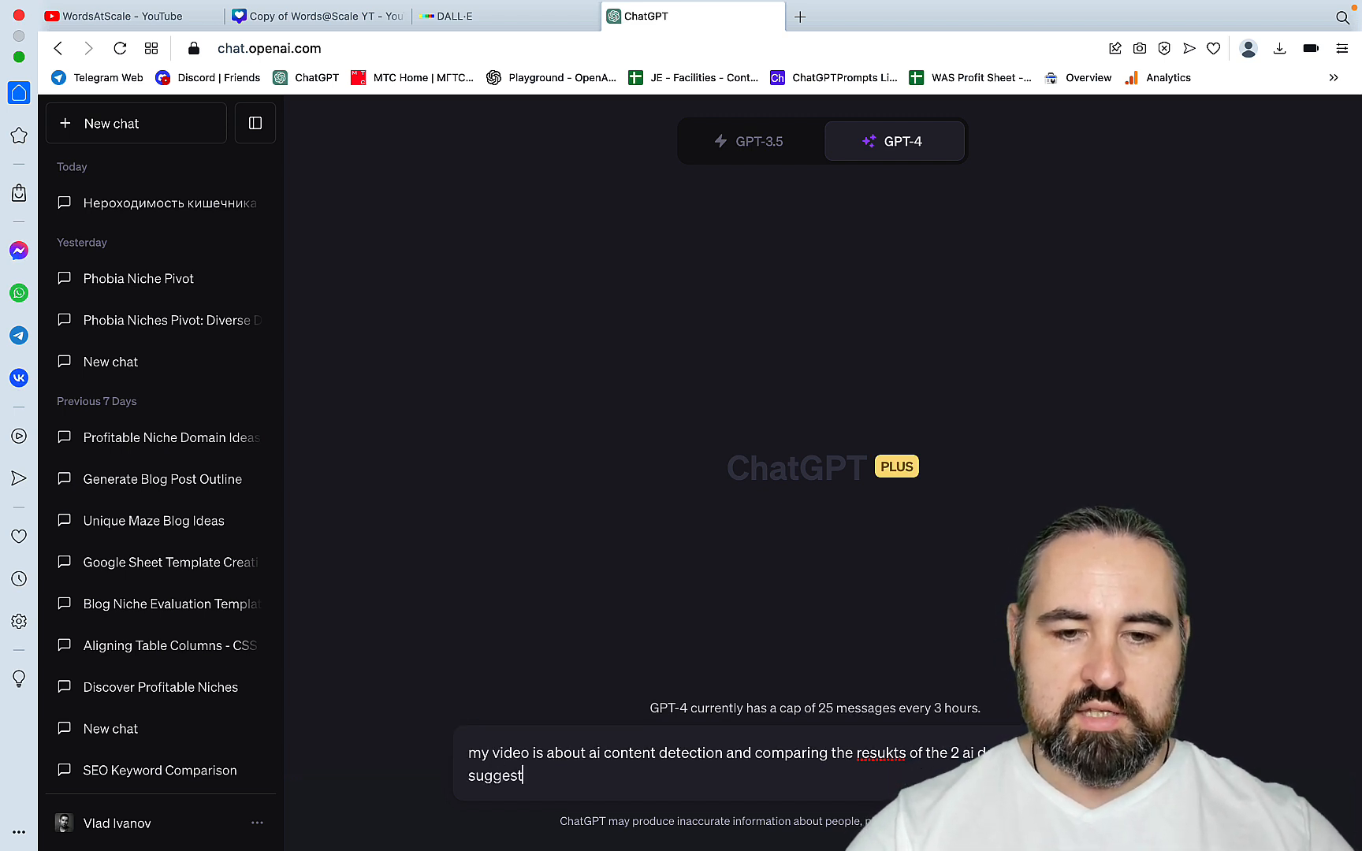
pyautogui.write(' 10 clickwort')
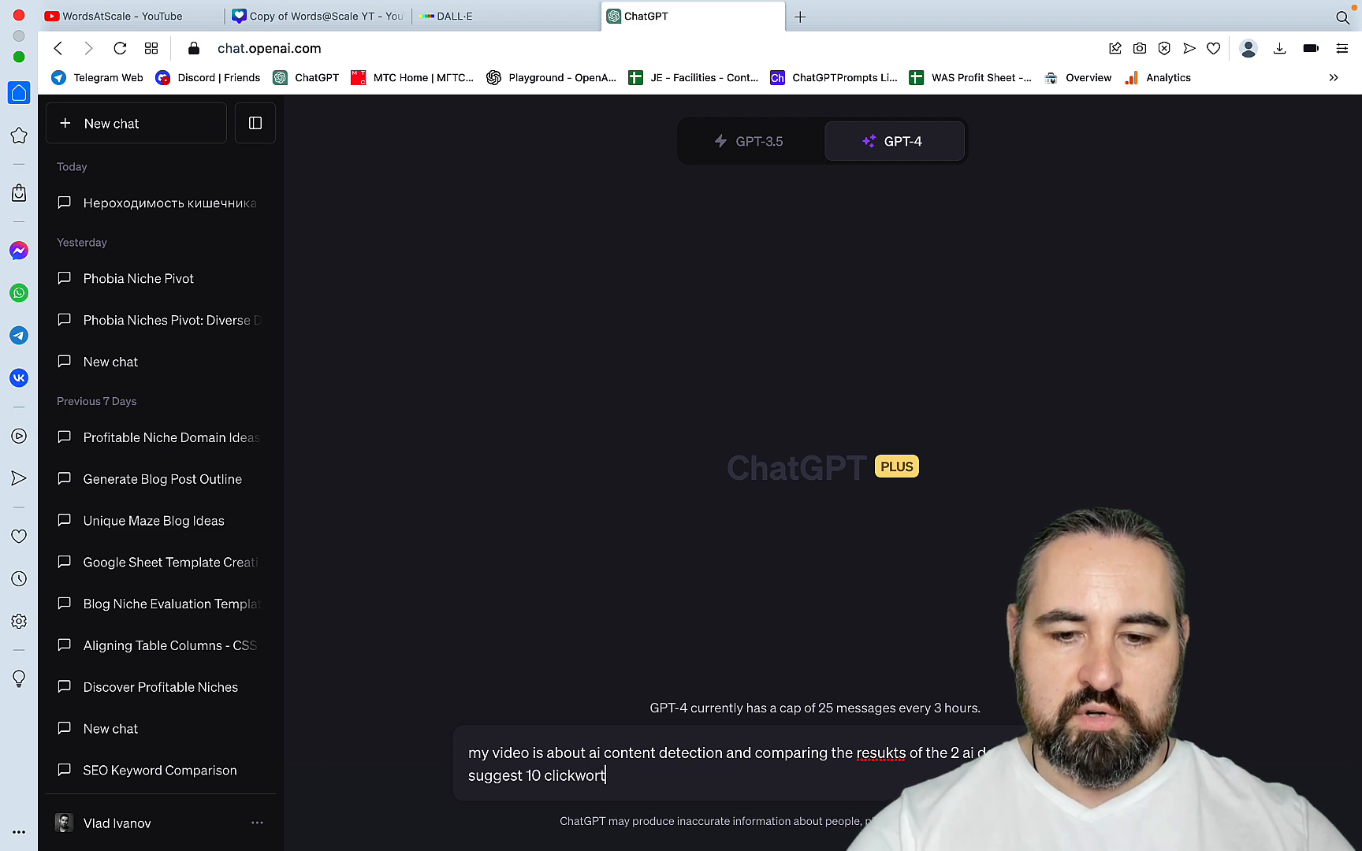
pyautogui.write('hy thymbnail ideas for me')
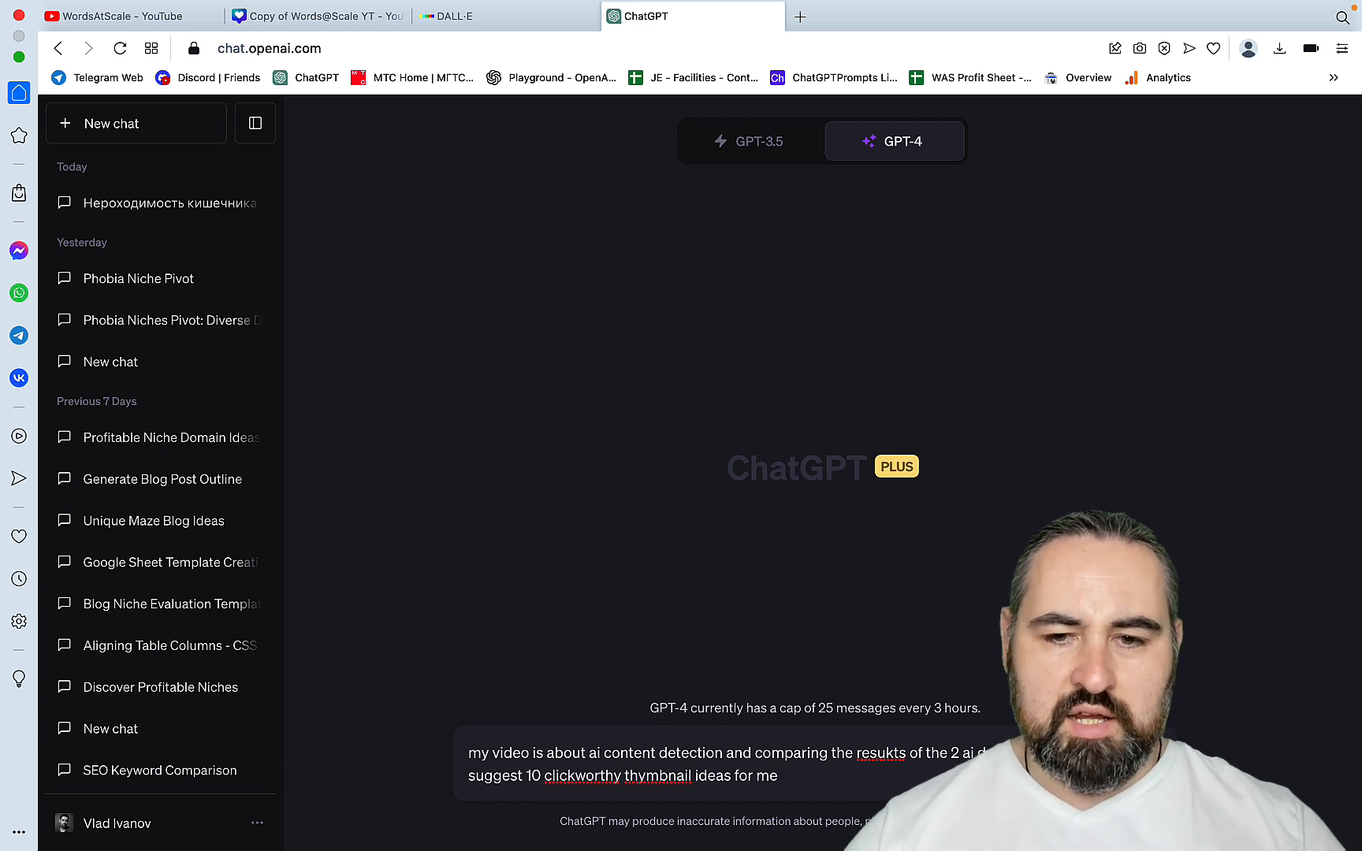
pyautogui.press('Return')
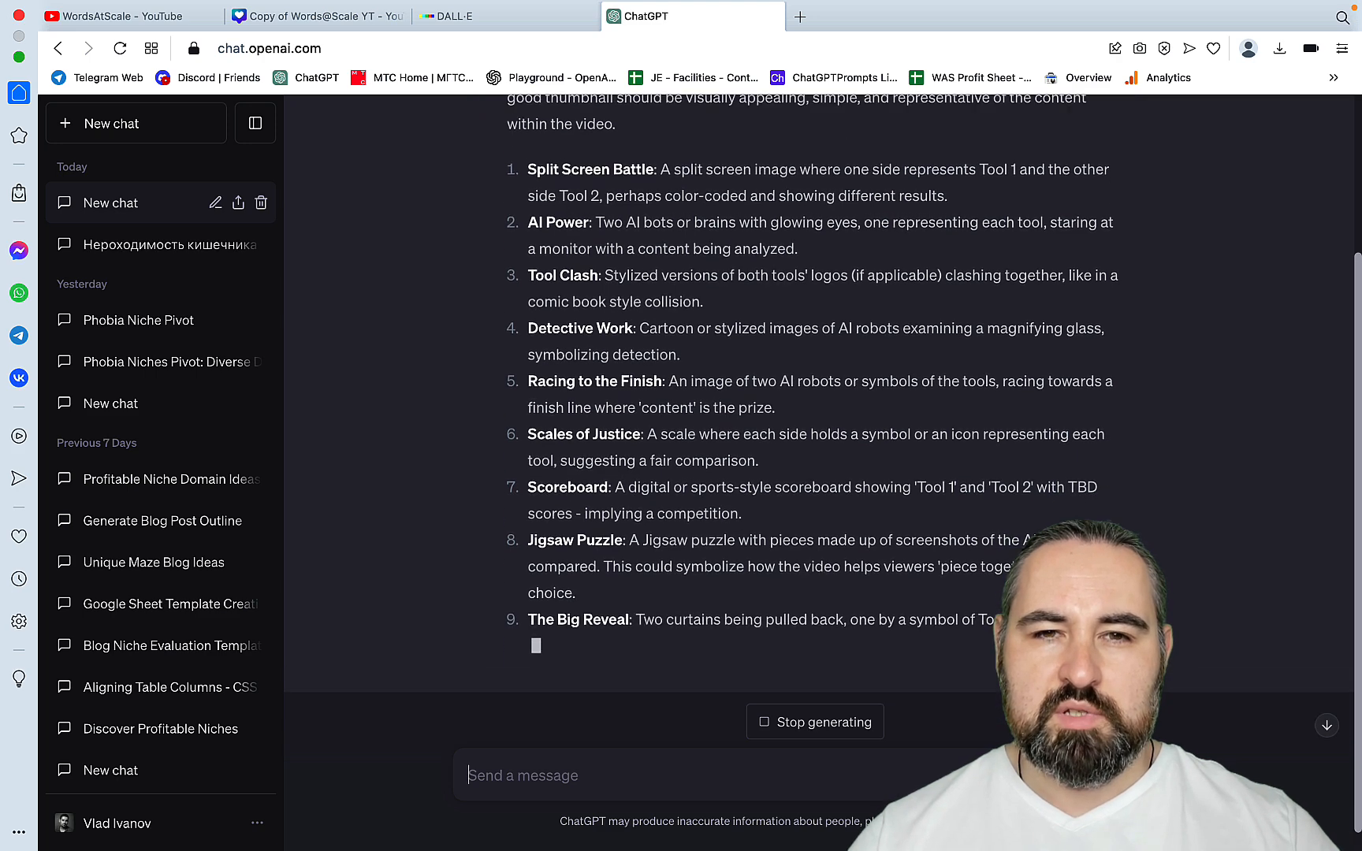
# Read through the suggested thumbnail ideas, highlighting the Split Screen Battle one, and look again at the channel's existing thumbnails on YouTube.
pyautogui.scroll(3, 900, 379)
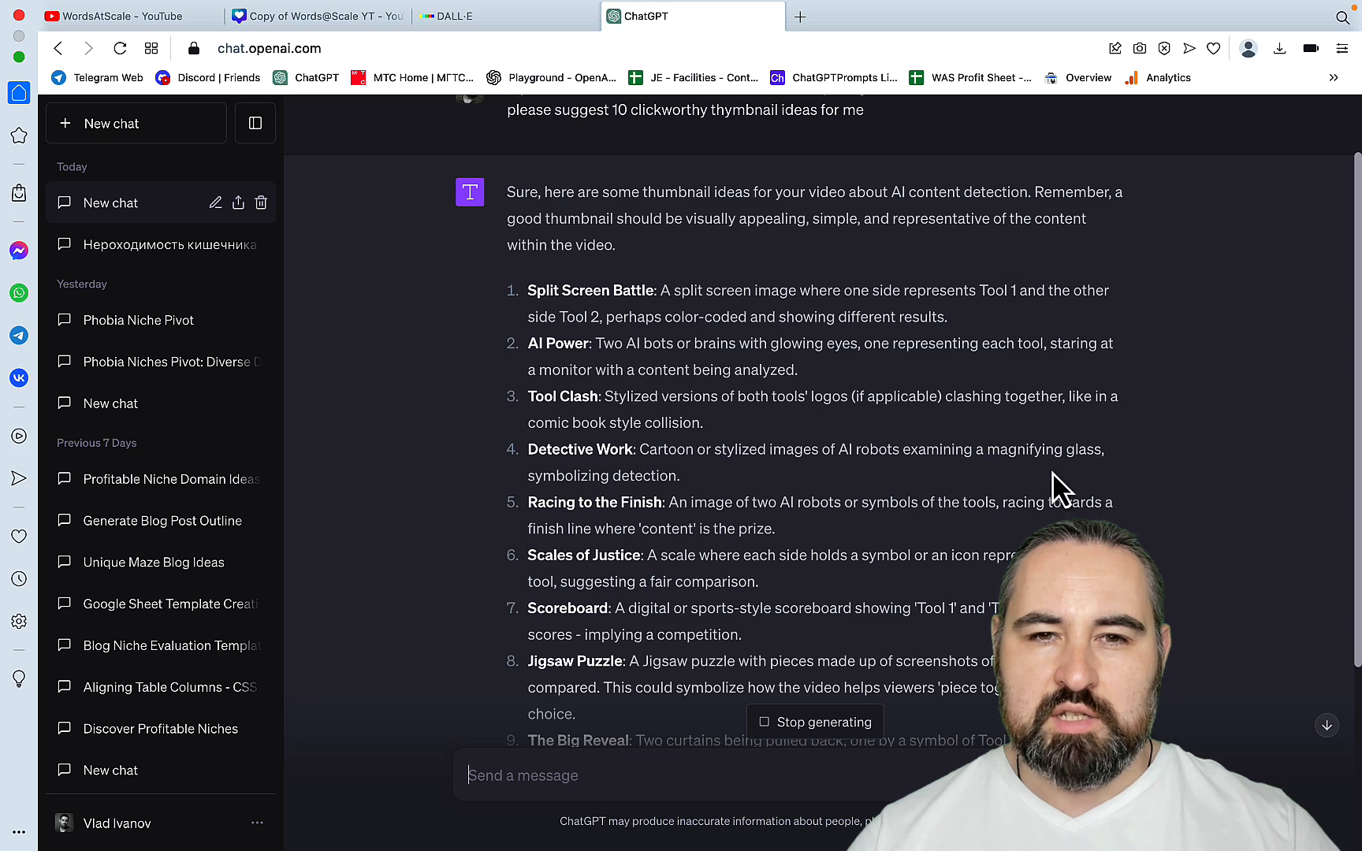
pyautogui.scroll(-3, 1052, 472)
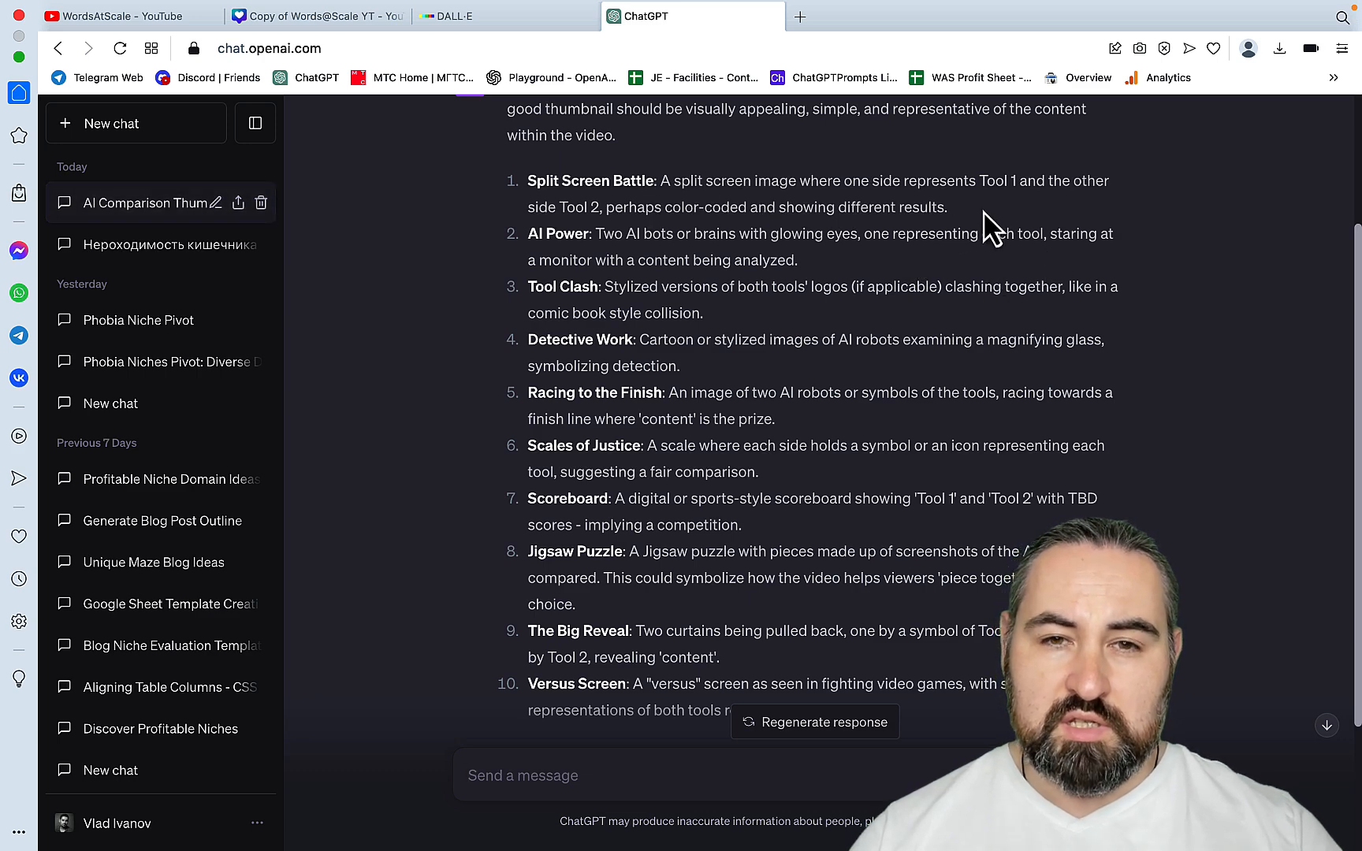
pyautogui.moveTo(986, 210); pyautogui.dragTo(506, 189)
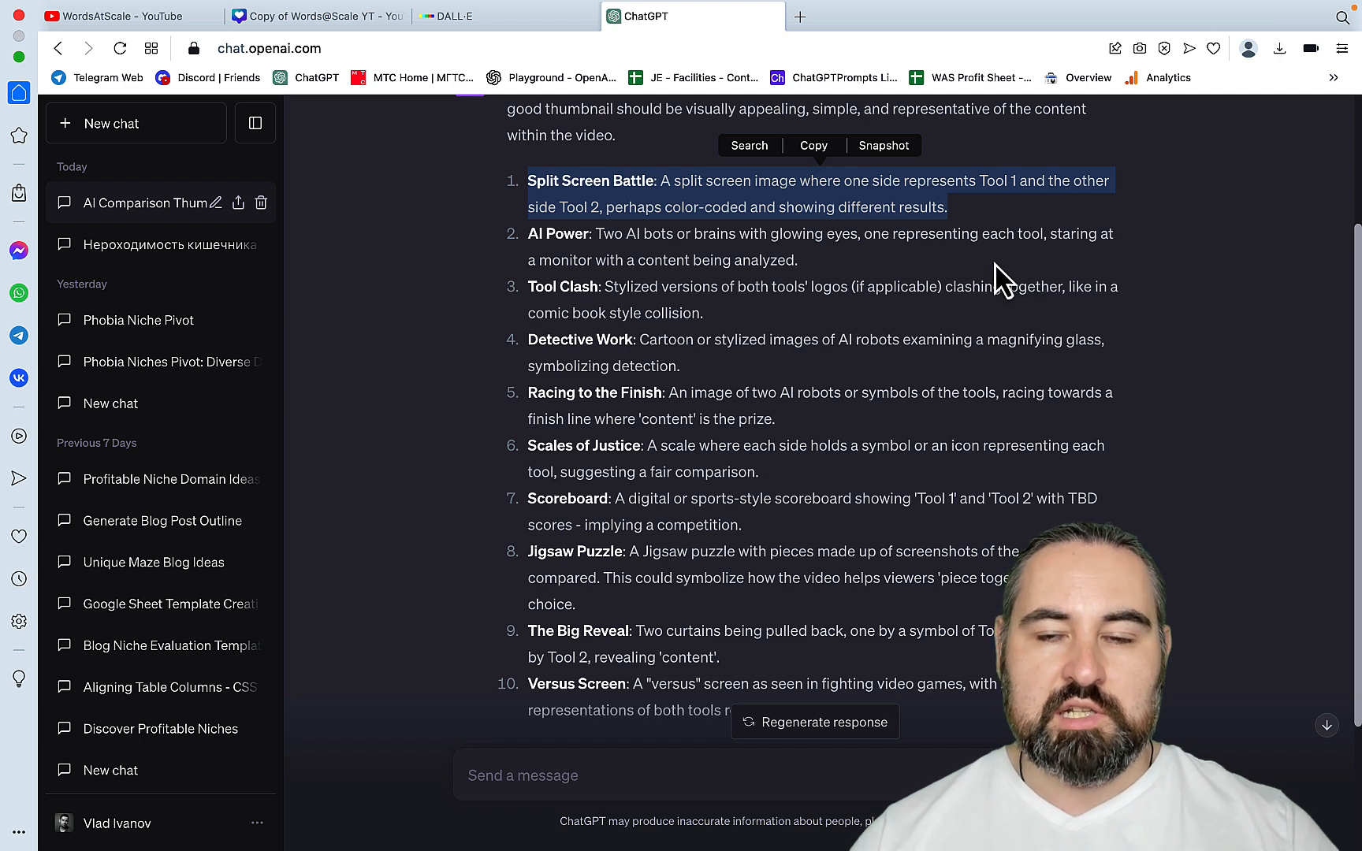
pyautogui.scroll(-3, 977, 271)
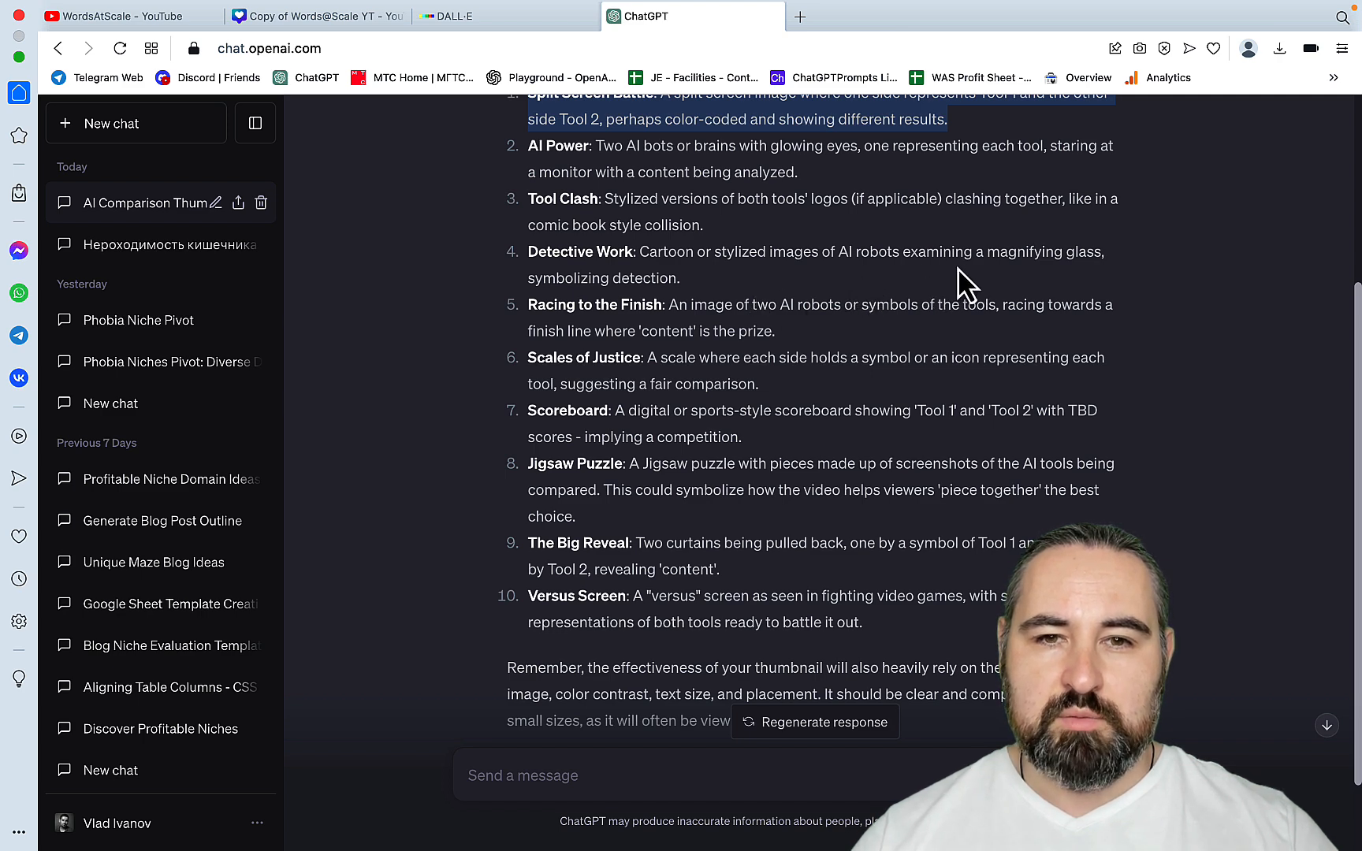
pyautogui.scroll(-3, 674, 279)
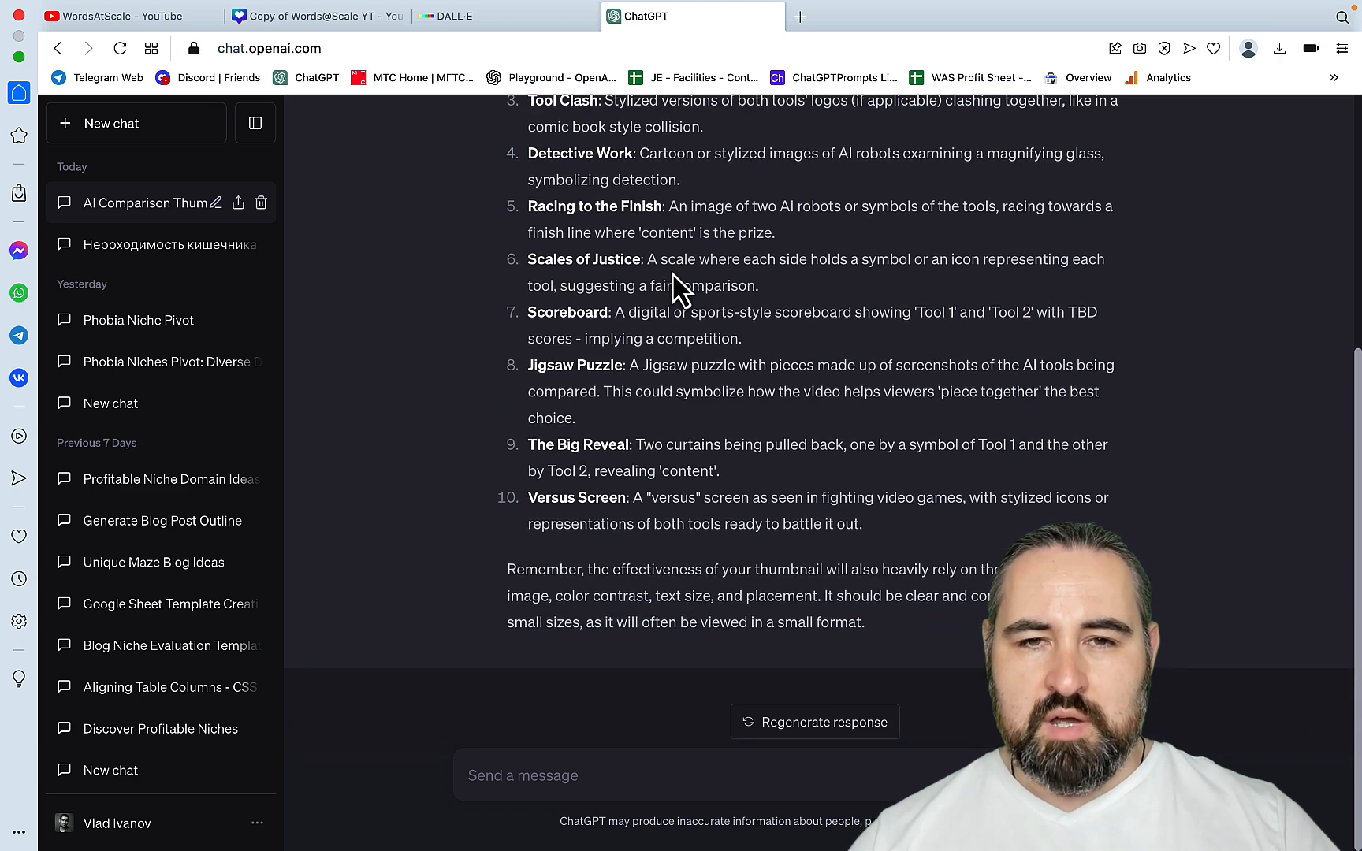
pyautogui.click(154, 16)
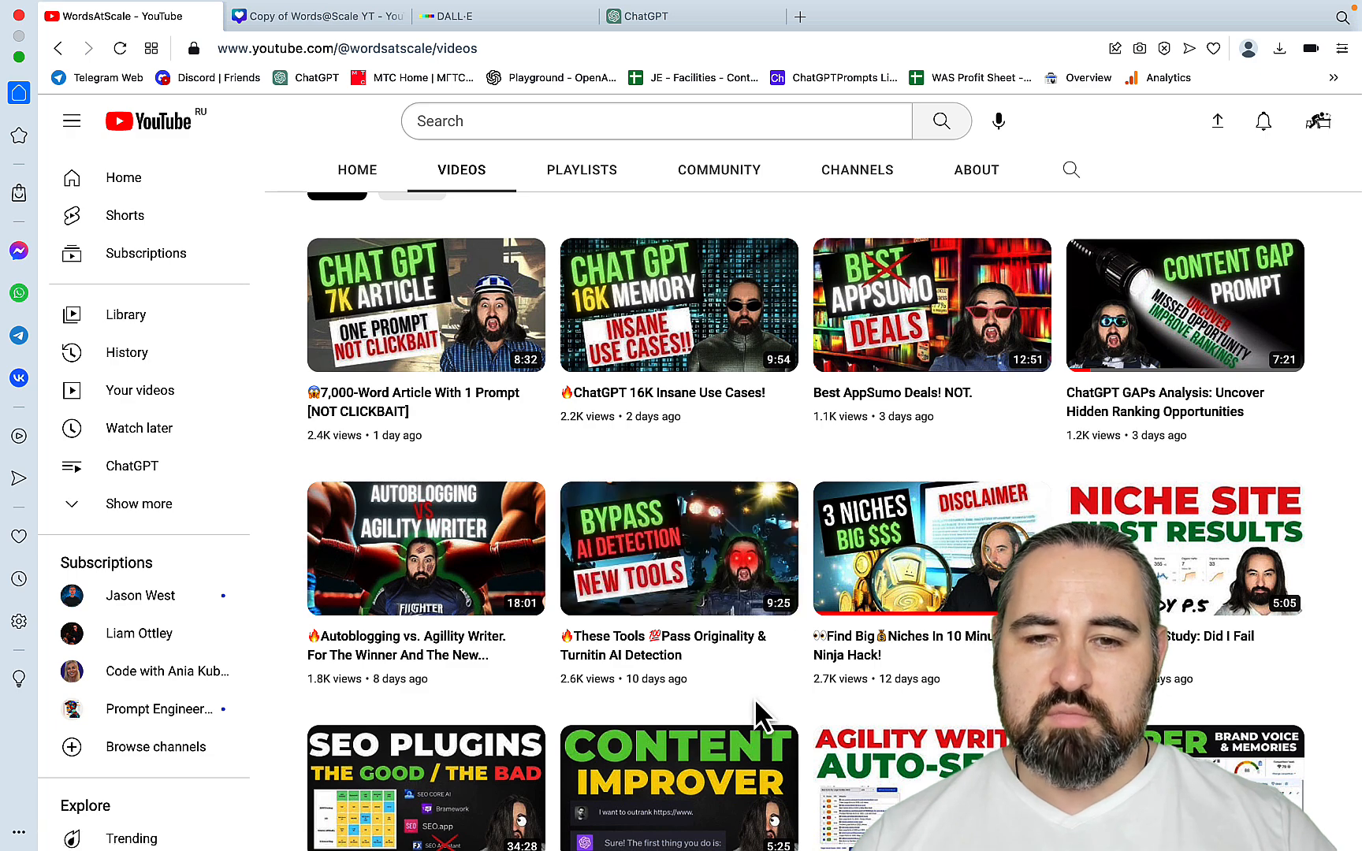
pyautogui.moveTo(706, 662)
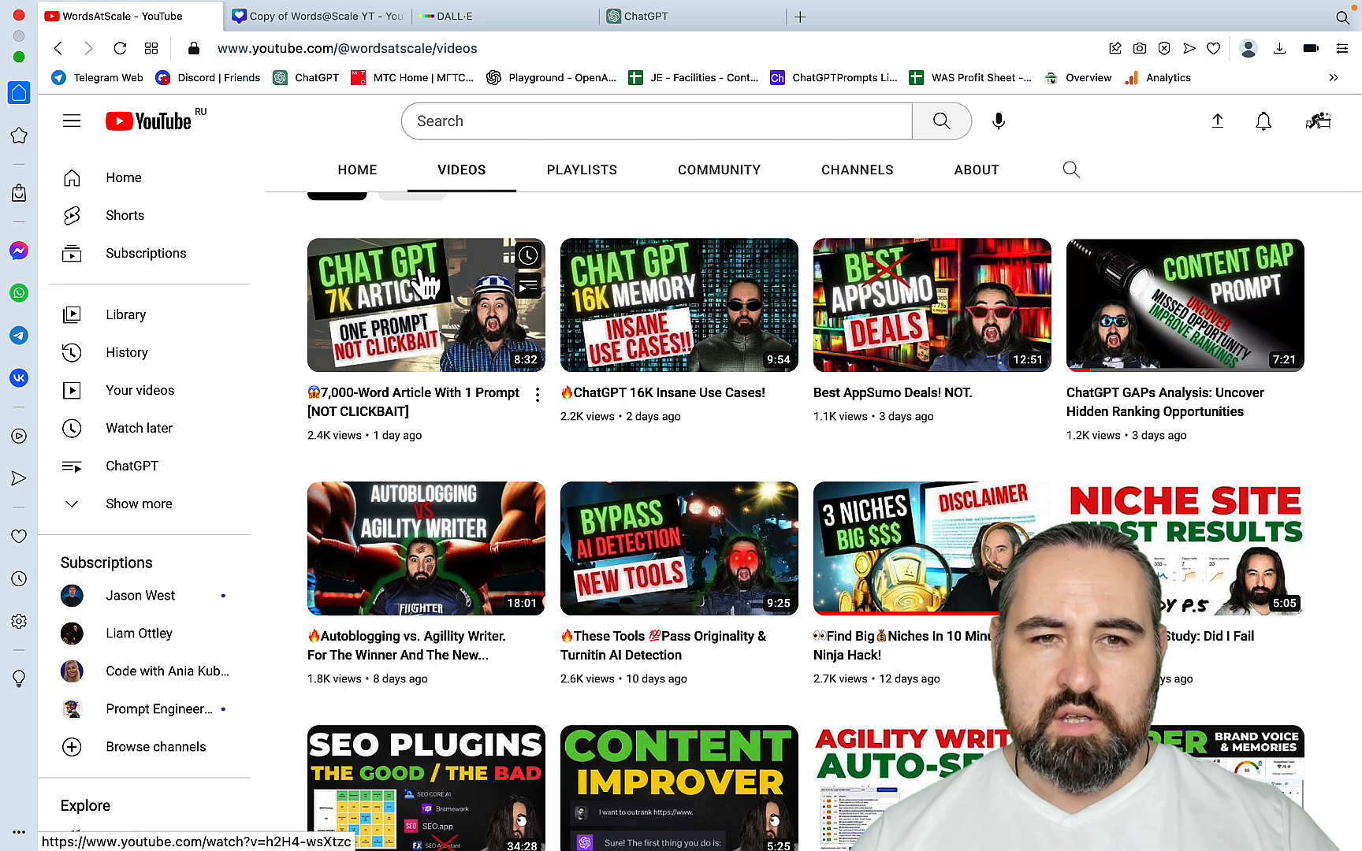
# Switch to the "Copy of Words@Scale YT" design in Canva and duplicate its first page.
pyautogui.click(309, 21)
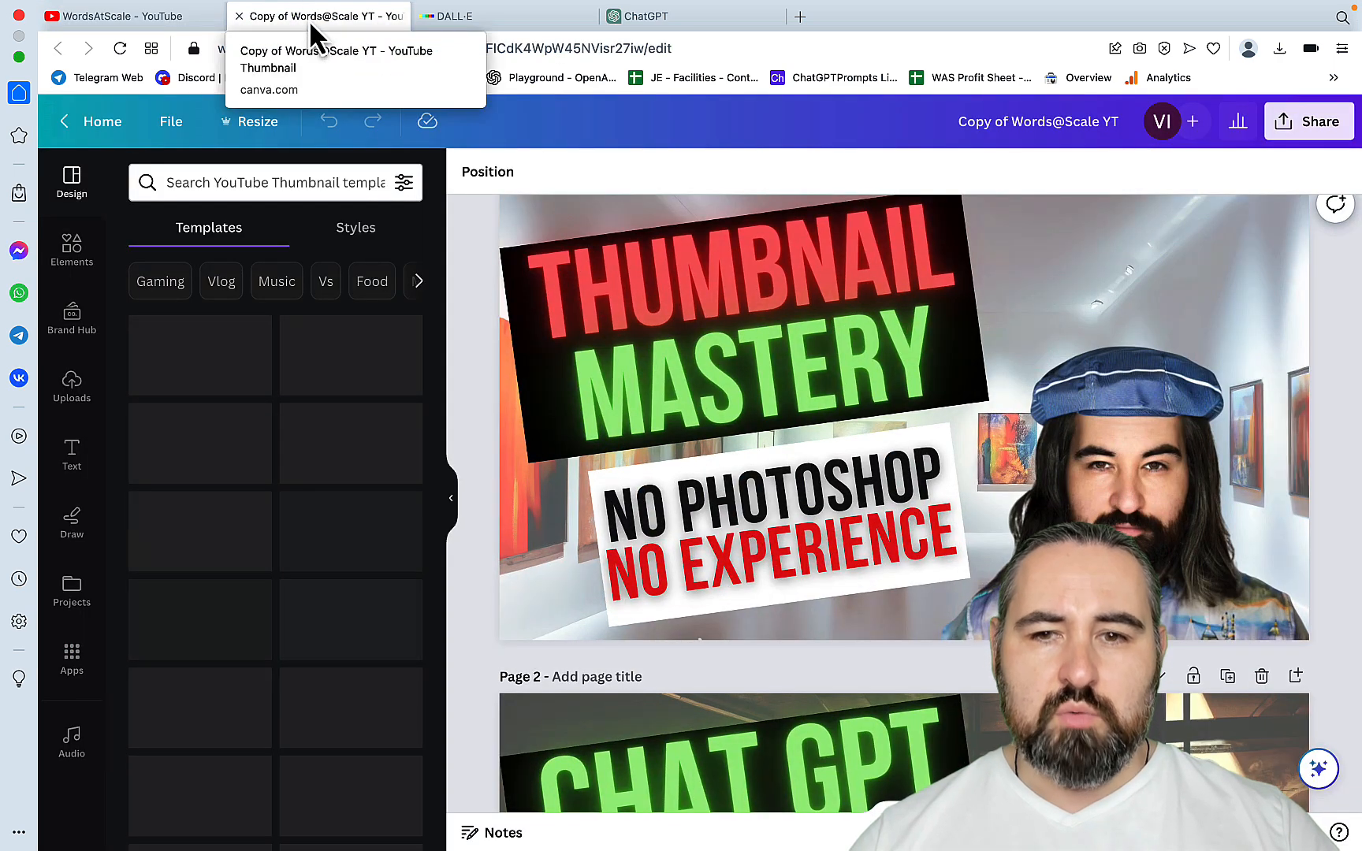
pyautogui.scroll(2, 1159, 668)
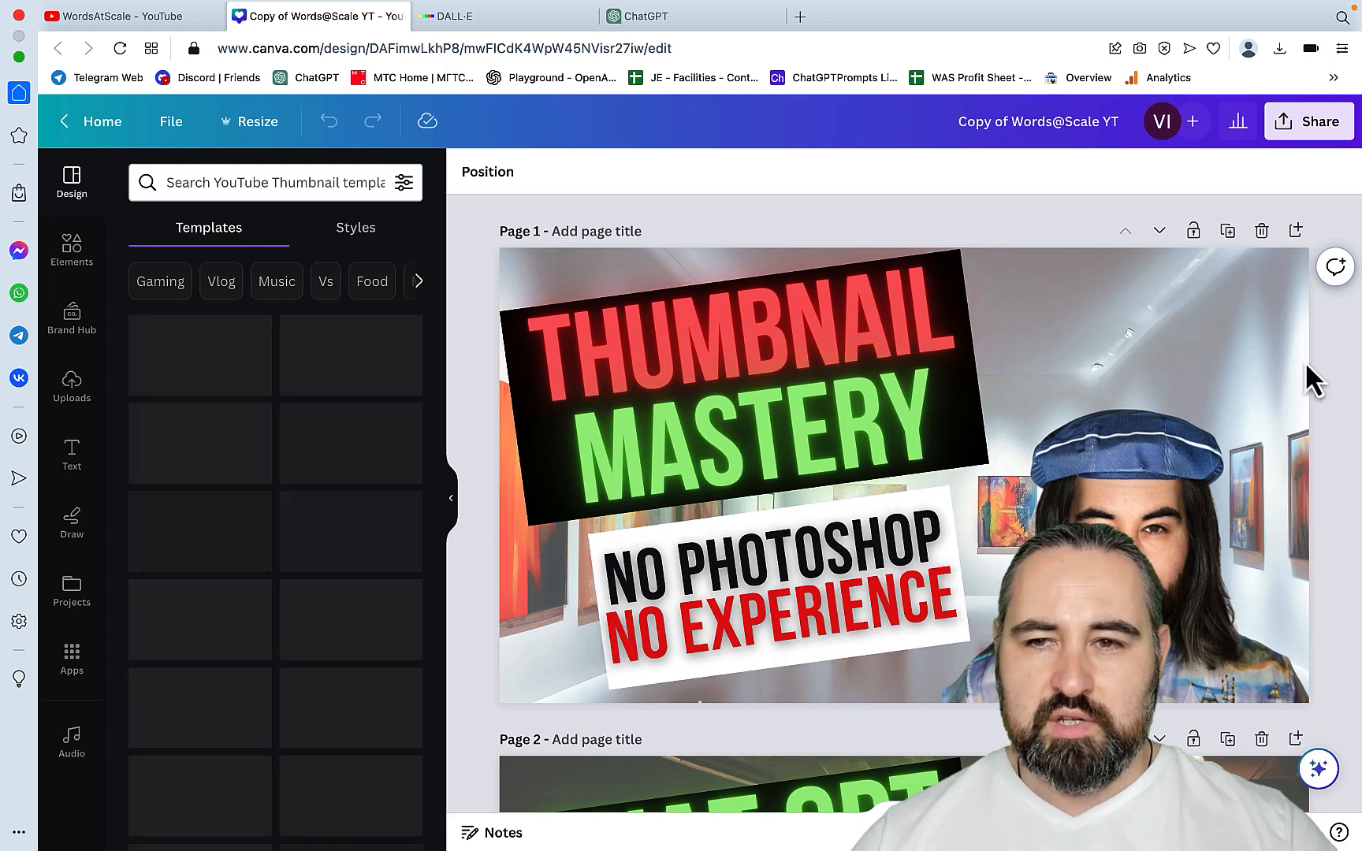
pyautogui.click(1227, 232)
pyautogui.scroll(5, 1182, 386)
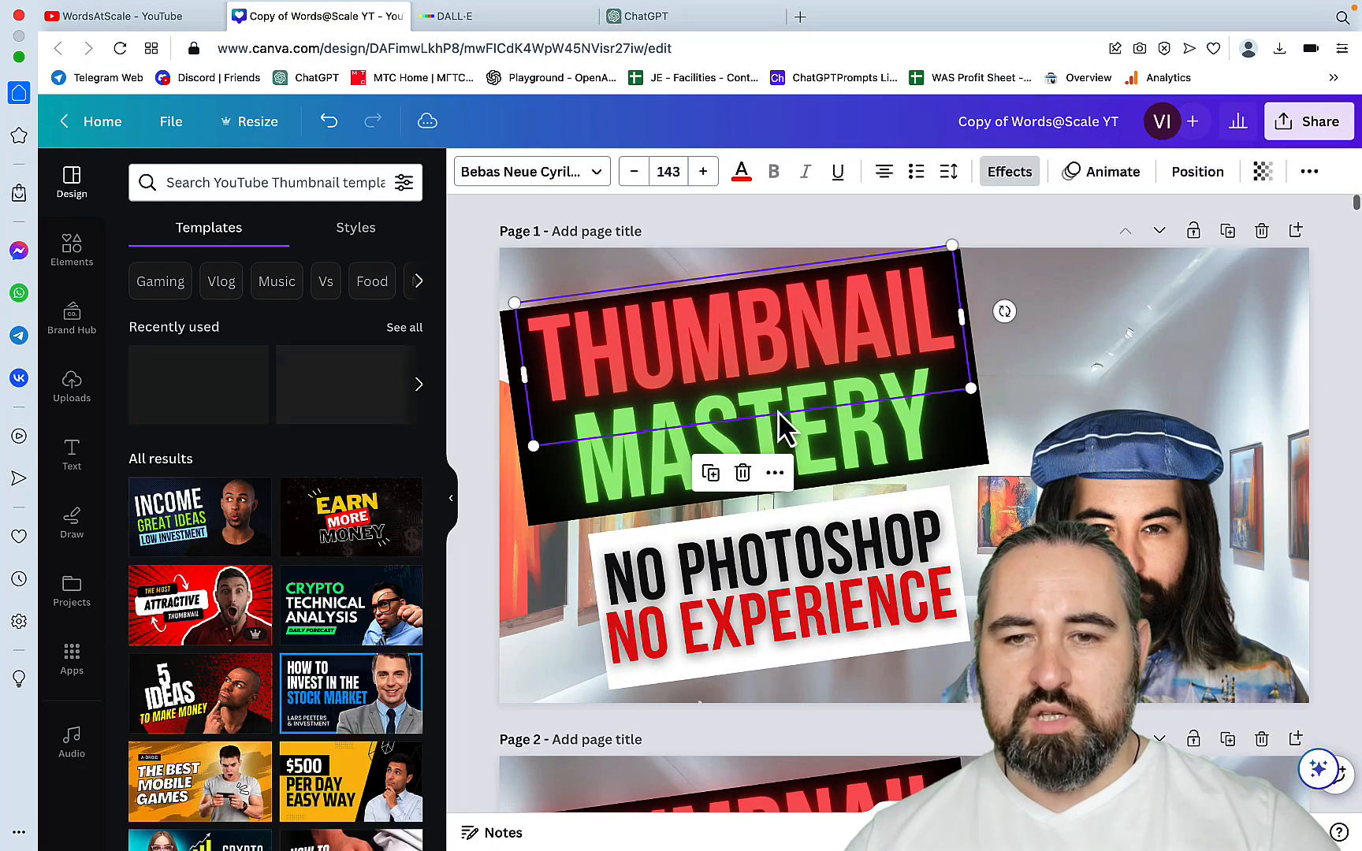
# Clear page 1 completely by deleting its texts, coloured boxes, portrait and gallery background.
pyautogui.click(783, 389)
pyautogui.press('Delete')
pyautogui.click(736, 557)
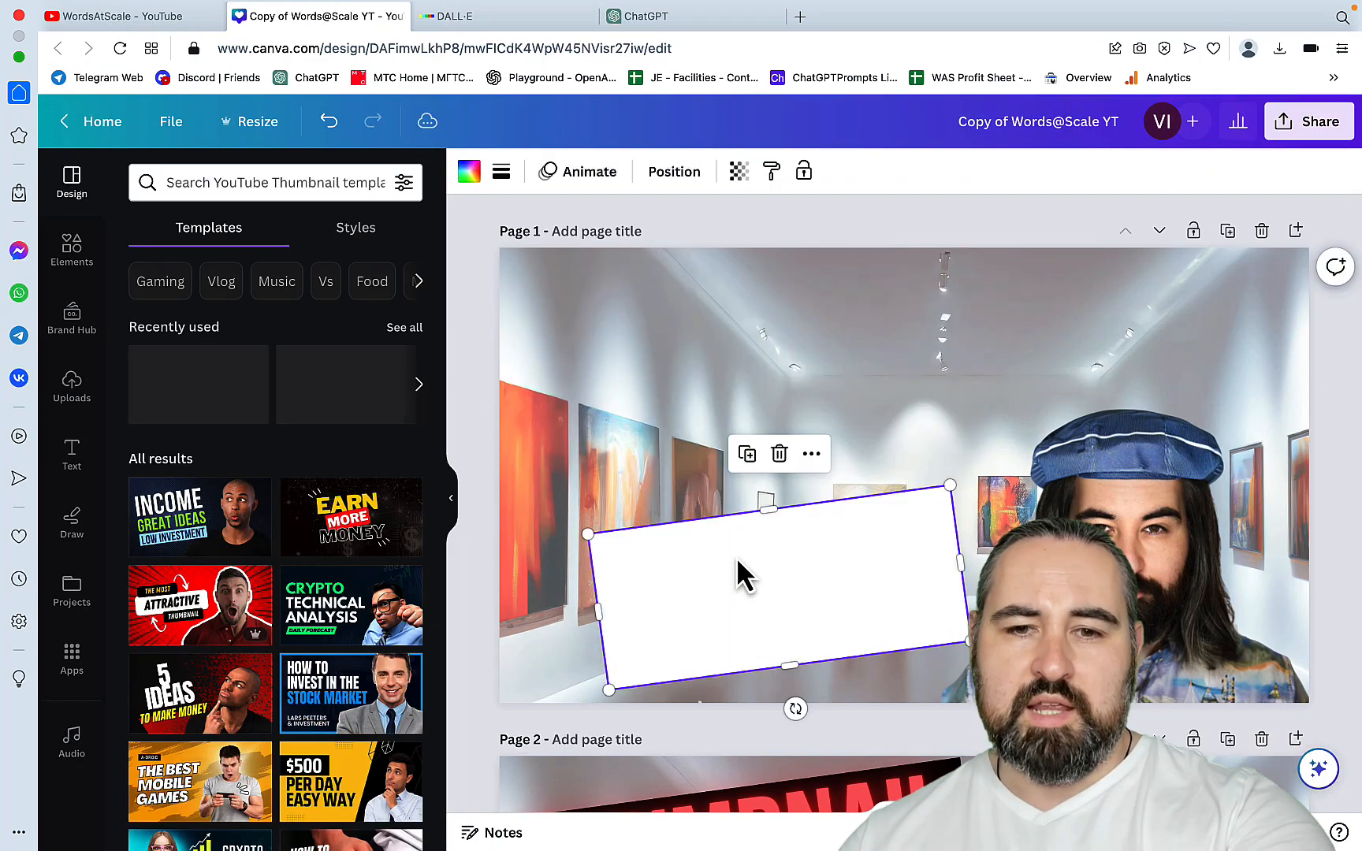
pyautogui.press('Delete')
pyautogui.click(736, 469)
pyautogui.press('Delete')
pyautogui.click(1167, 319)
pyautogui.press('Delete')
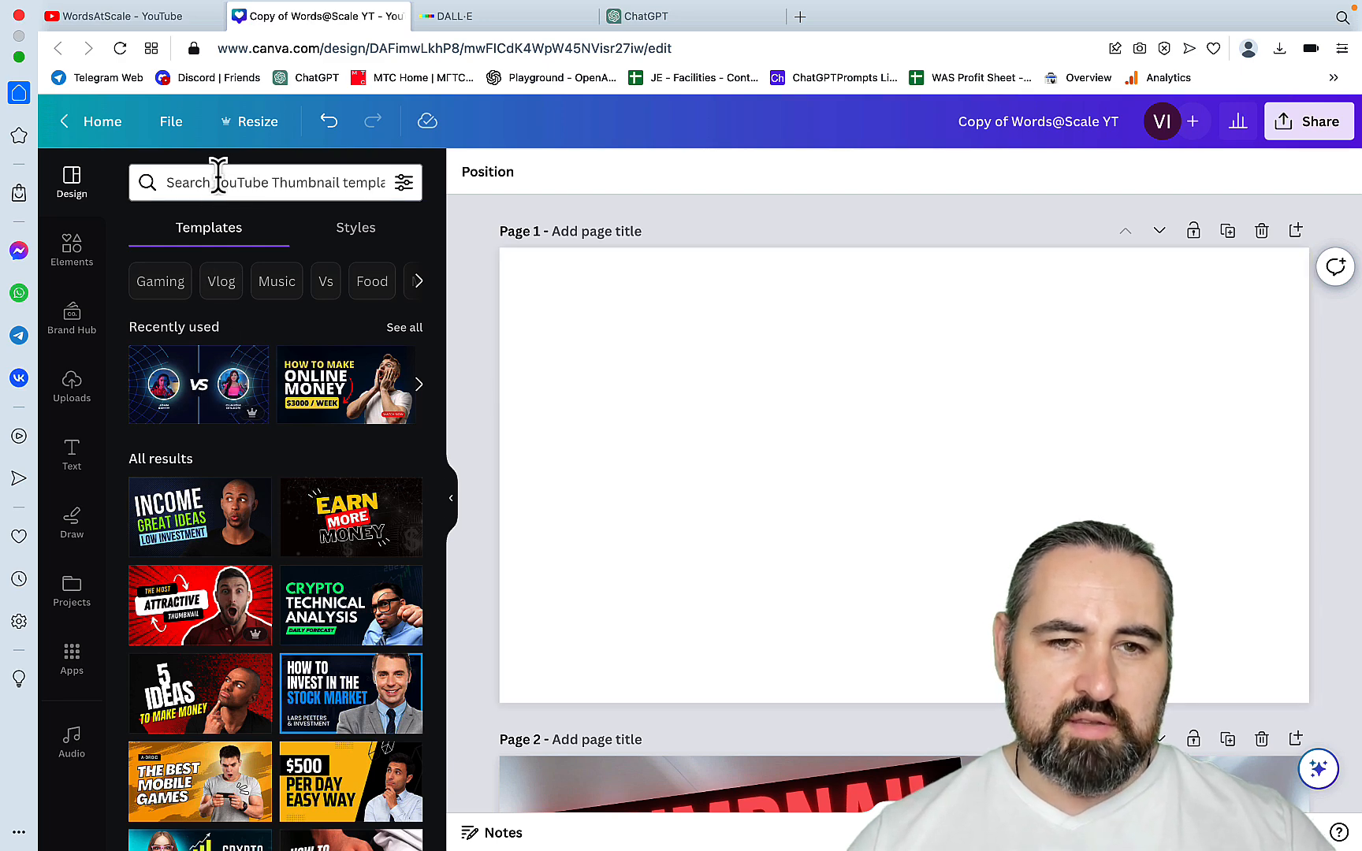
# Browse the YouTube thumbnail templates for a layout that suits an AI detection tool comparison.
pyautogui.scroll(-3, 303, 492)
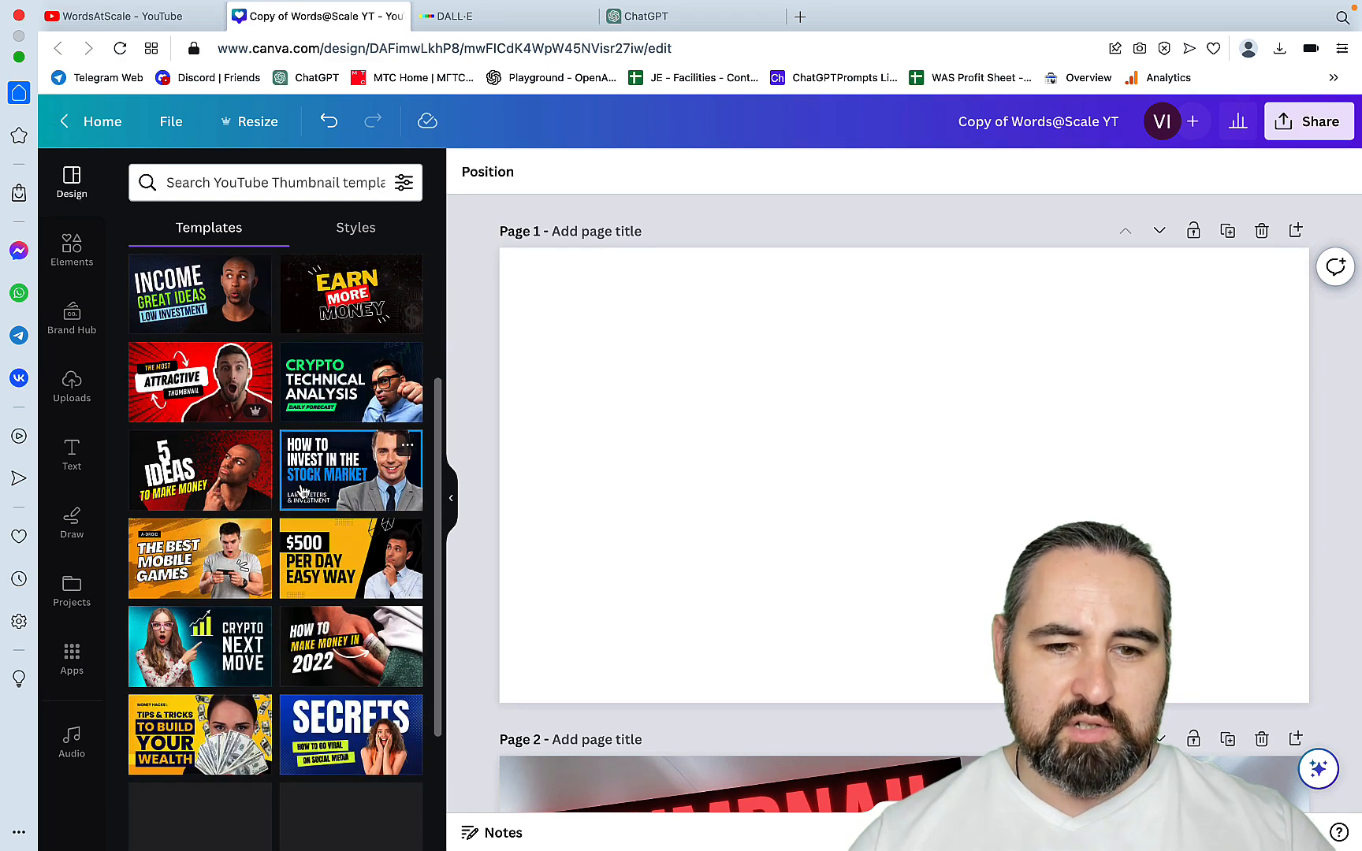
pyautogui.scroll(-3, 303, 492)
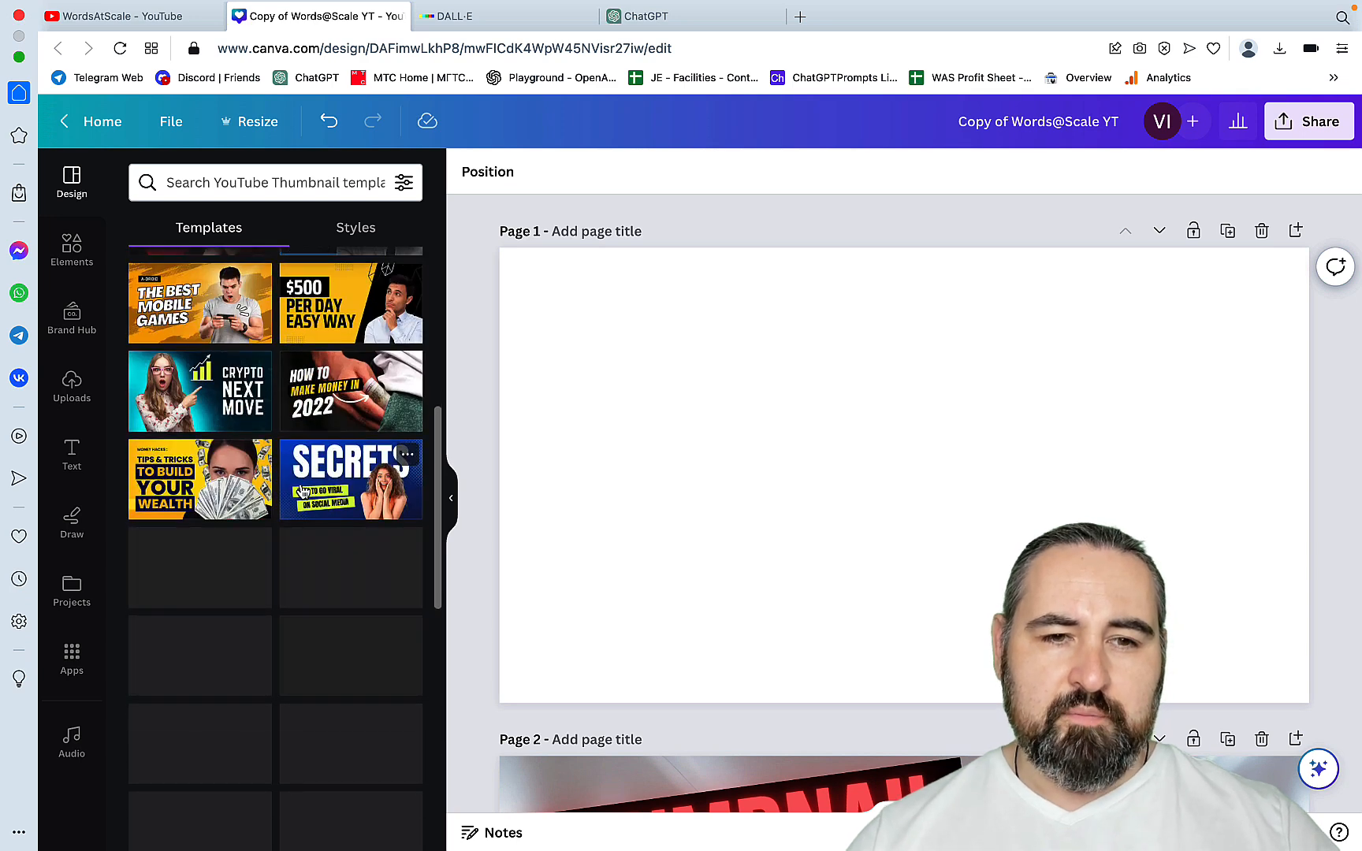
pyautogui.scroll(-2, 302, 491)
pyautogui.scroll(2, 303, 492)
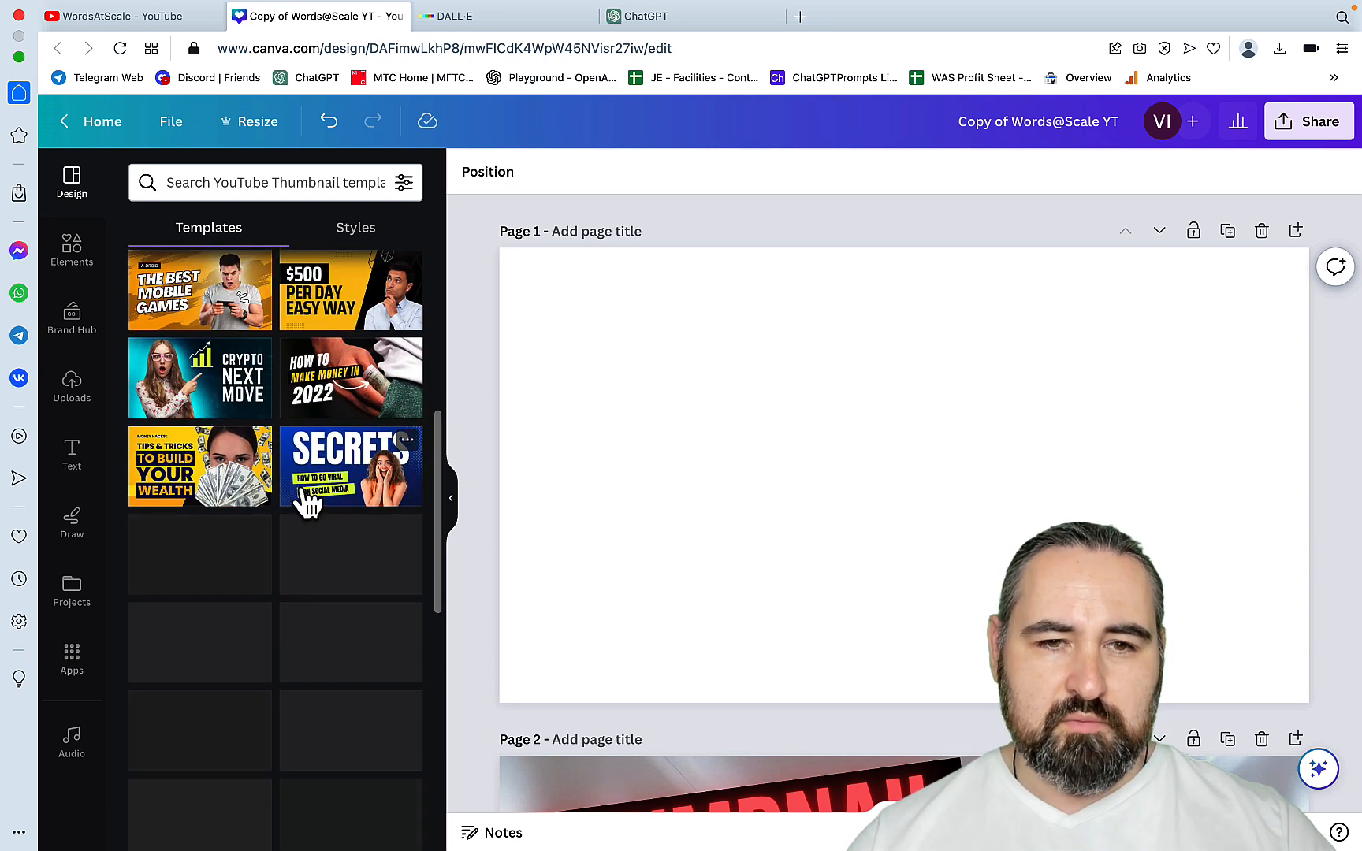
pyautogui.scroll(-10, 307, 502)
pyautogui.scroll(-6, 306, 501)
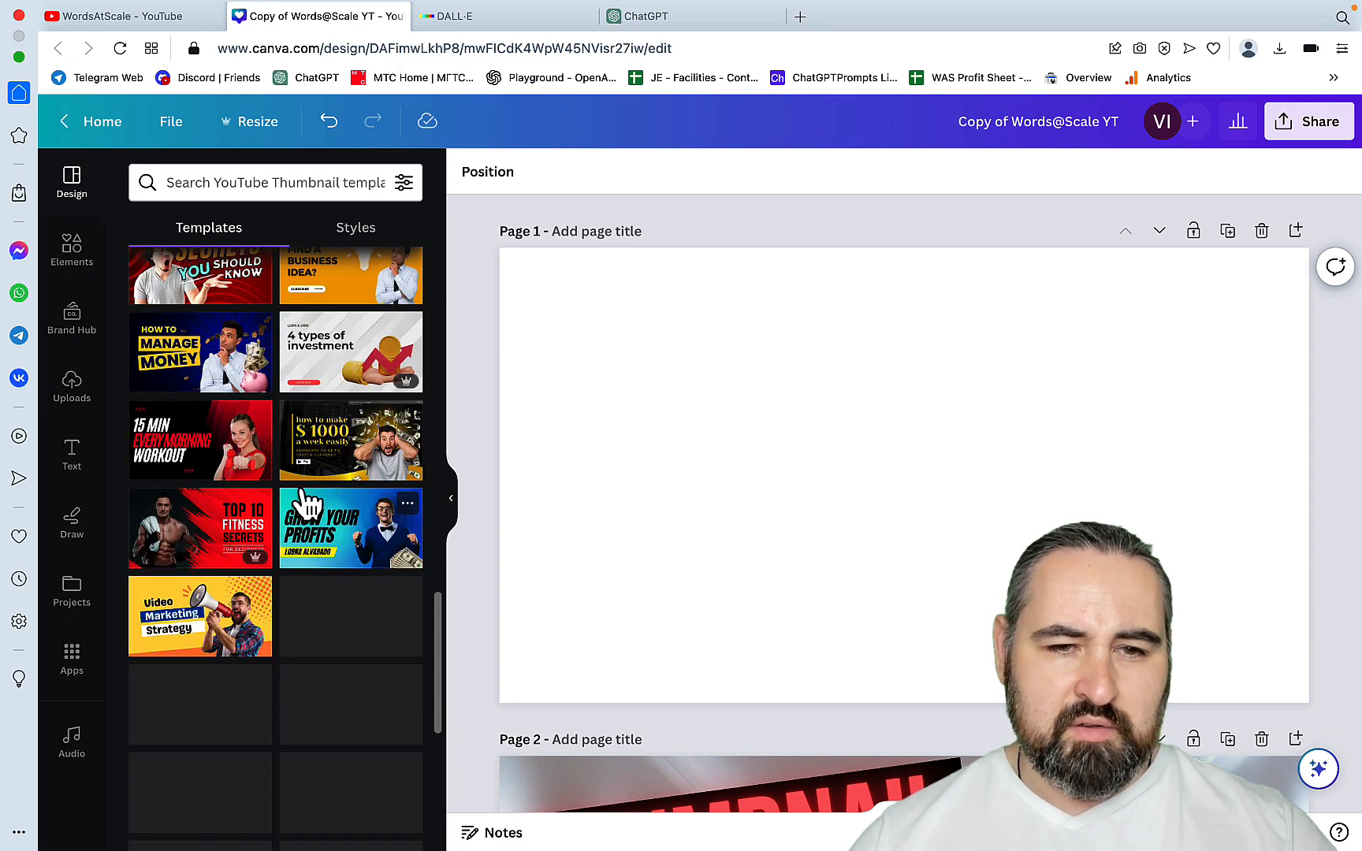
pyautogui.scroll(-5, 305, 504)
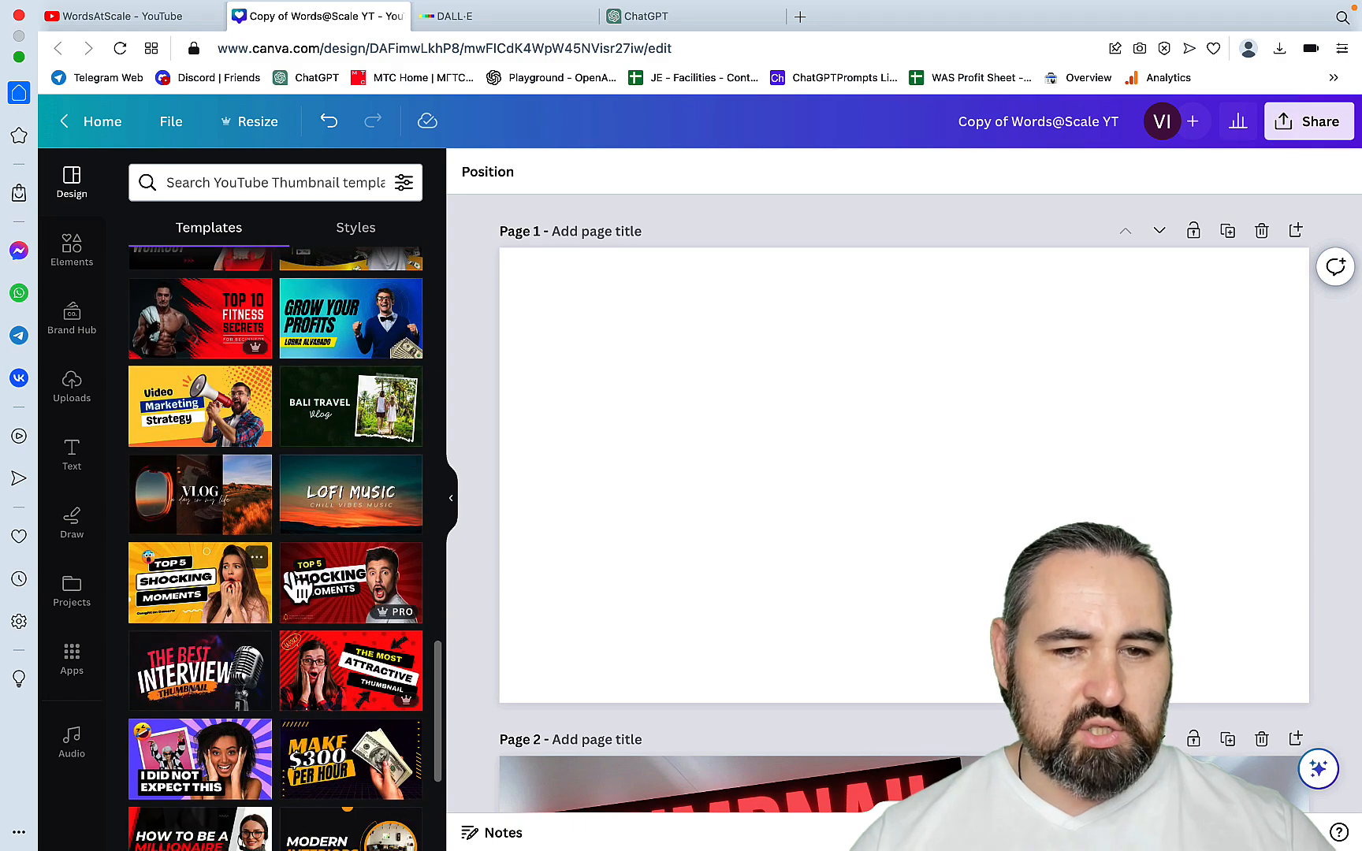
pyautogui.scroll(-4, 313, 562)
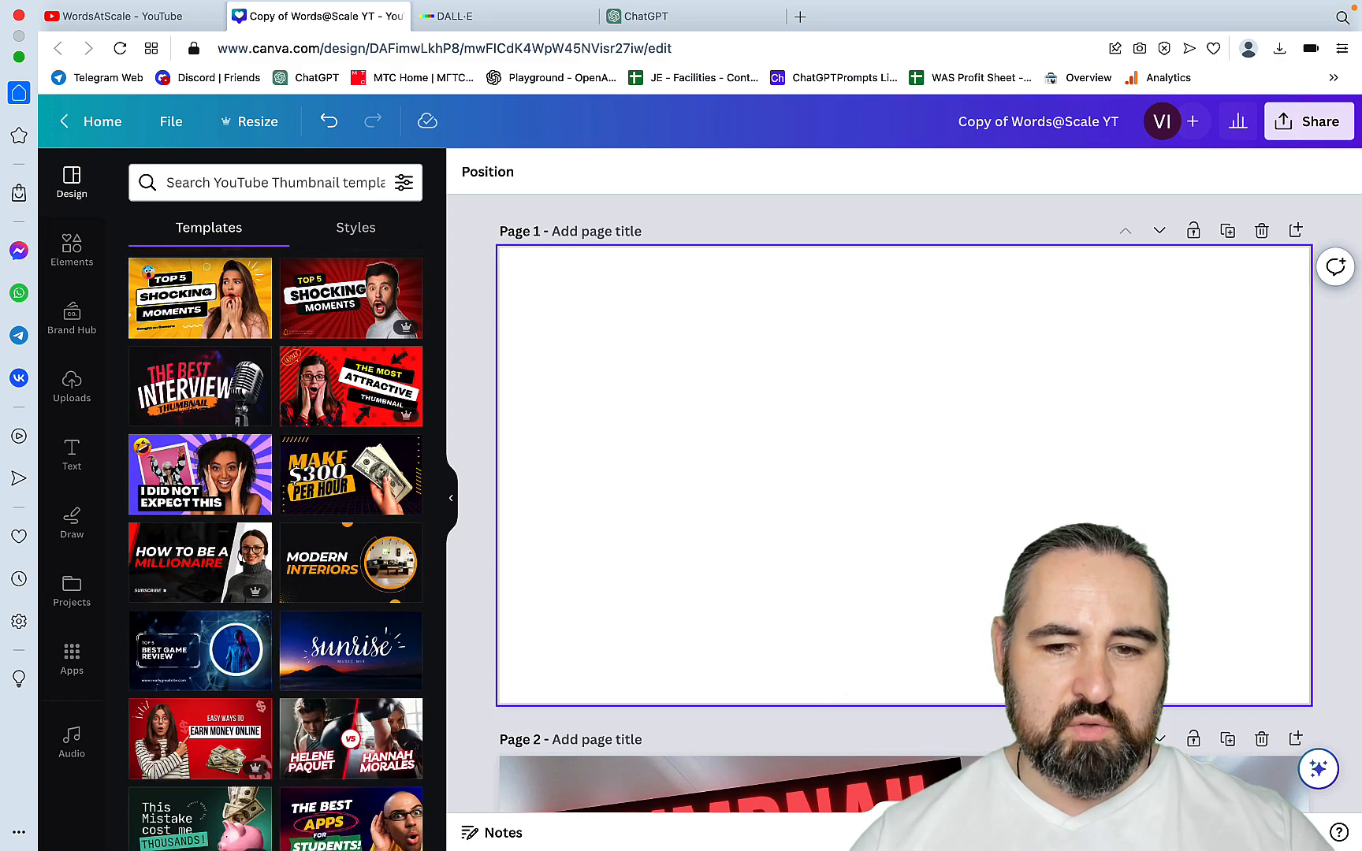
pyautogui.scroll(-5, 769, 504)
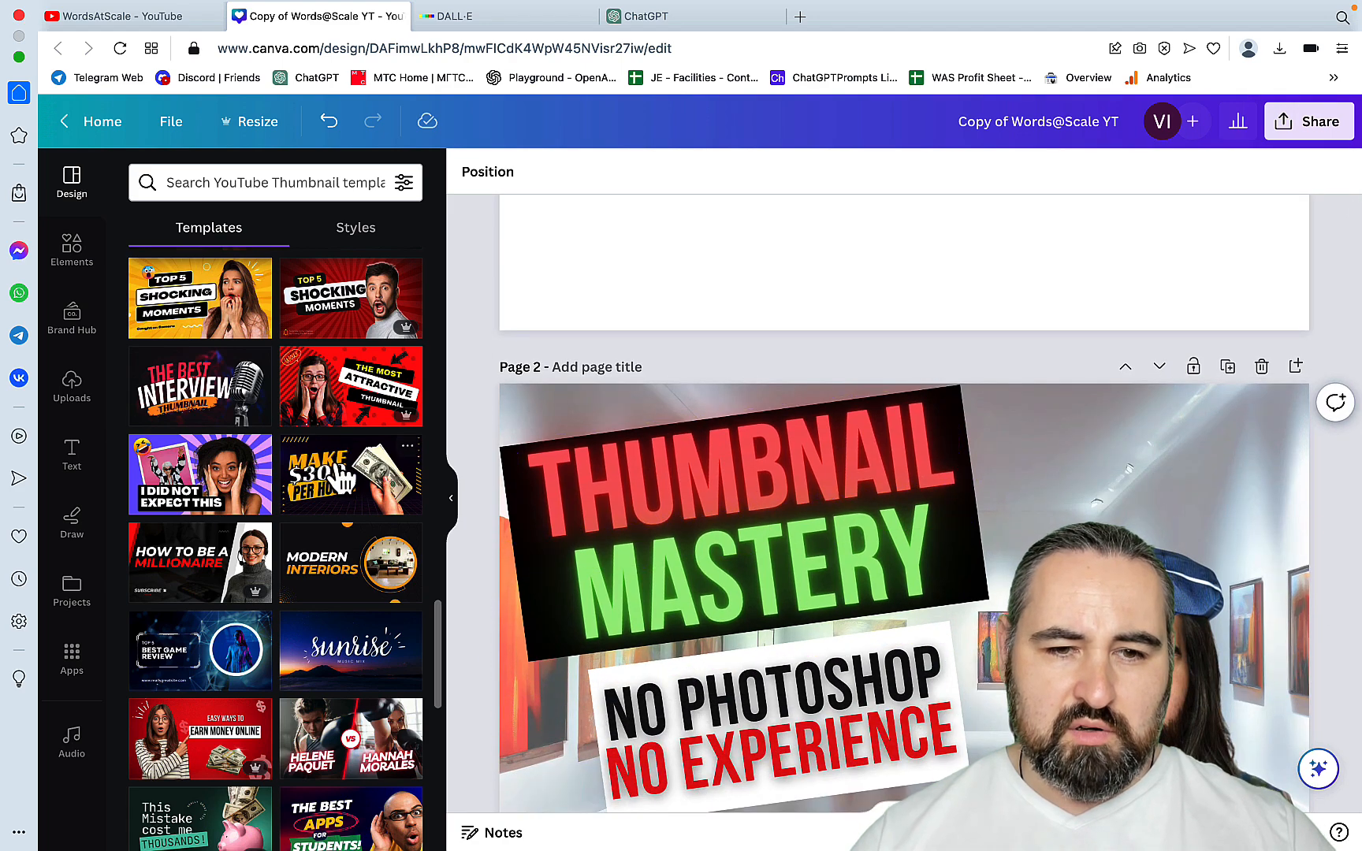
pyautogui.scroll(-5, 327, 540)
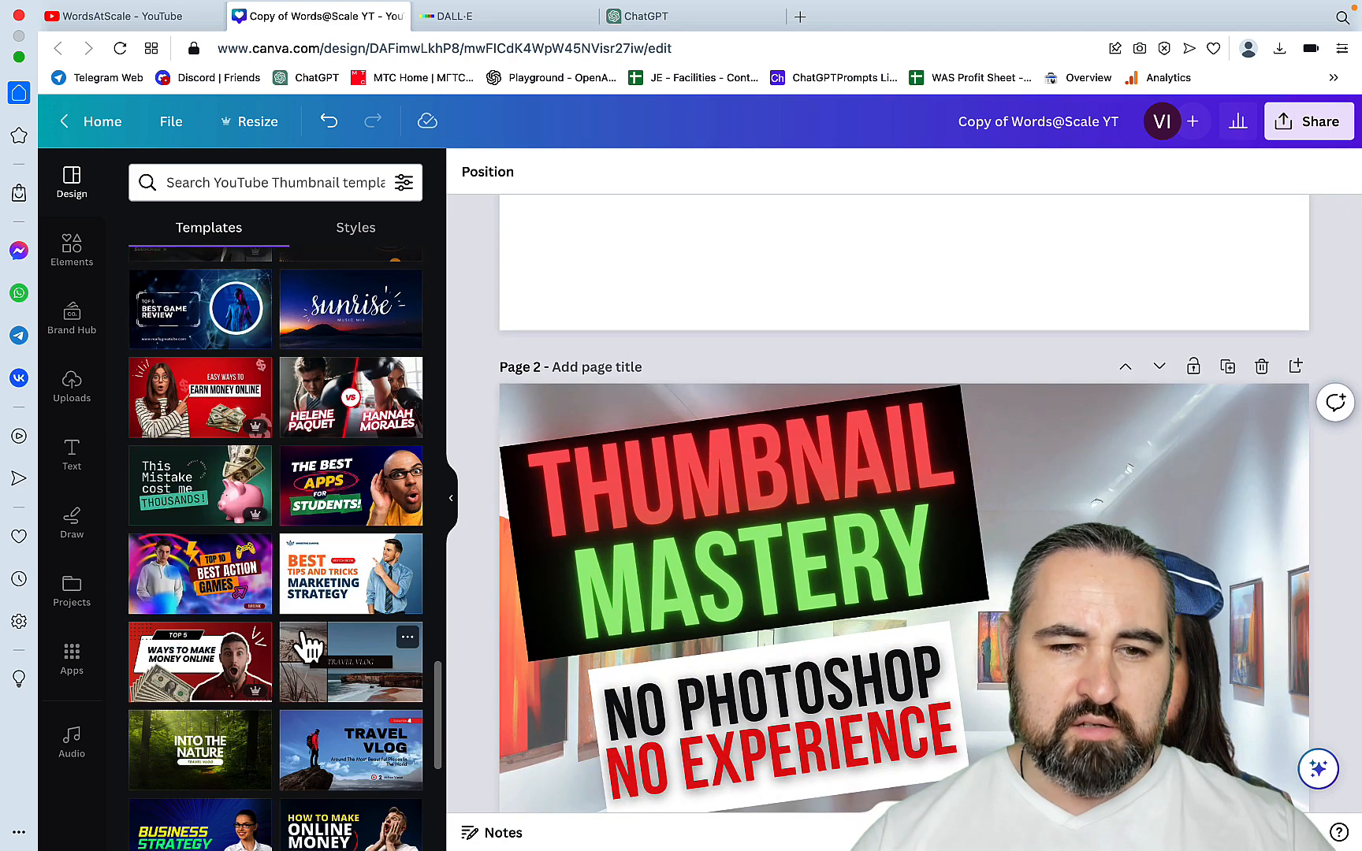
pyautogui.scroll(-3, 313, 654)
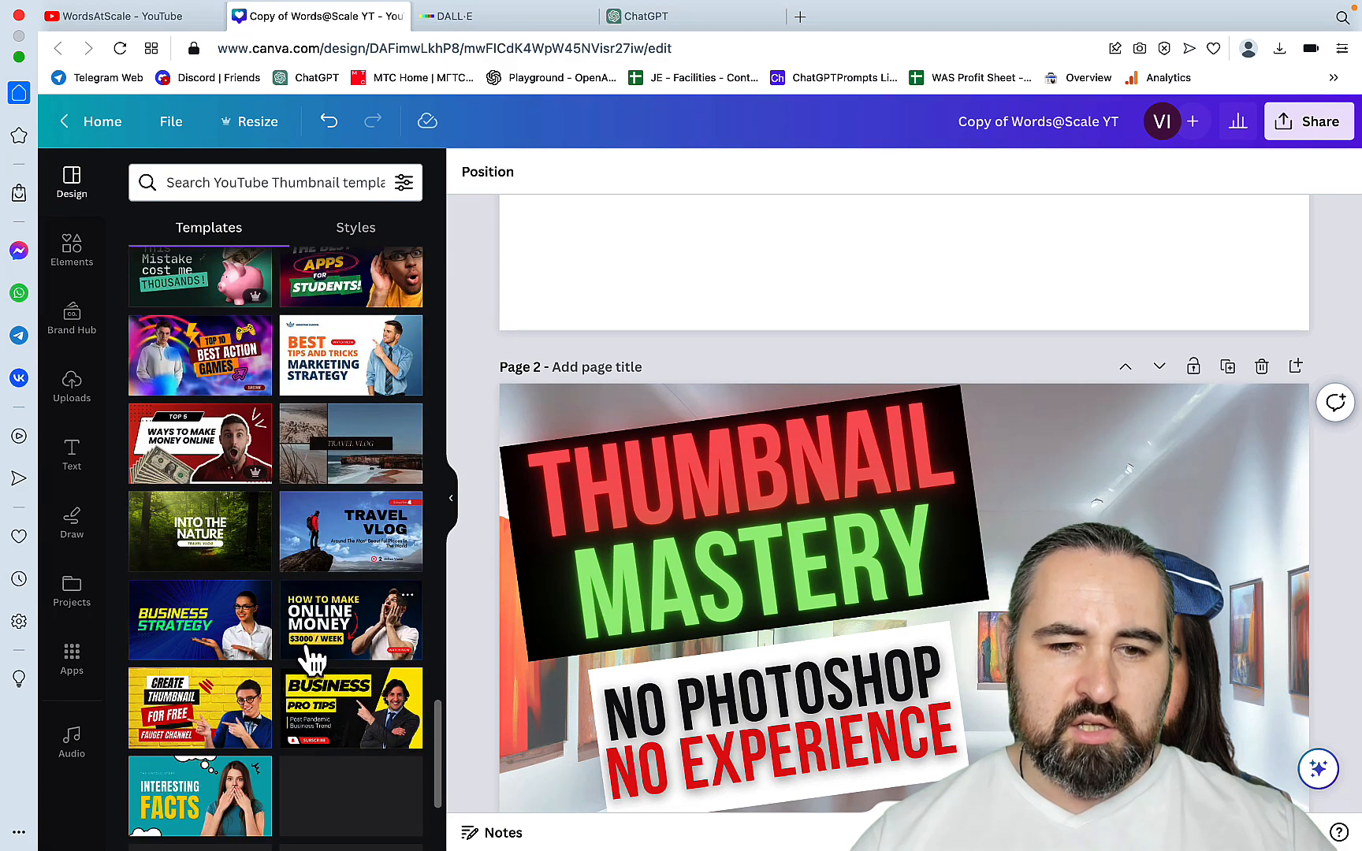
pyautogui.scroll(-3, 313, 656)
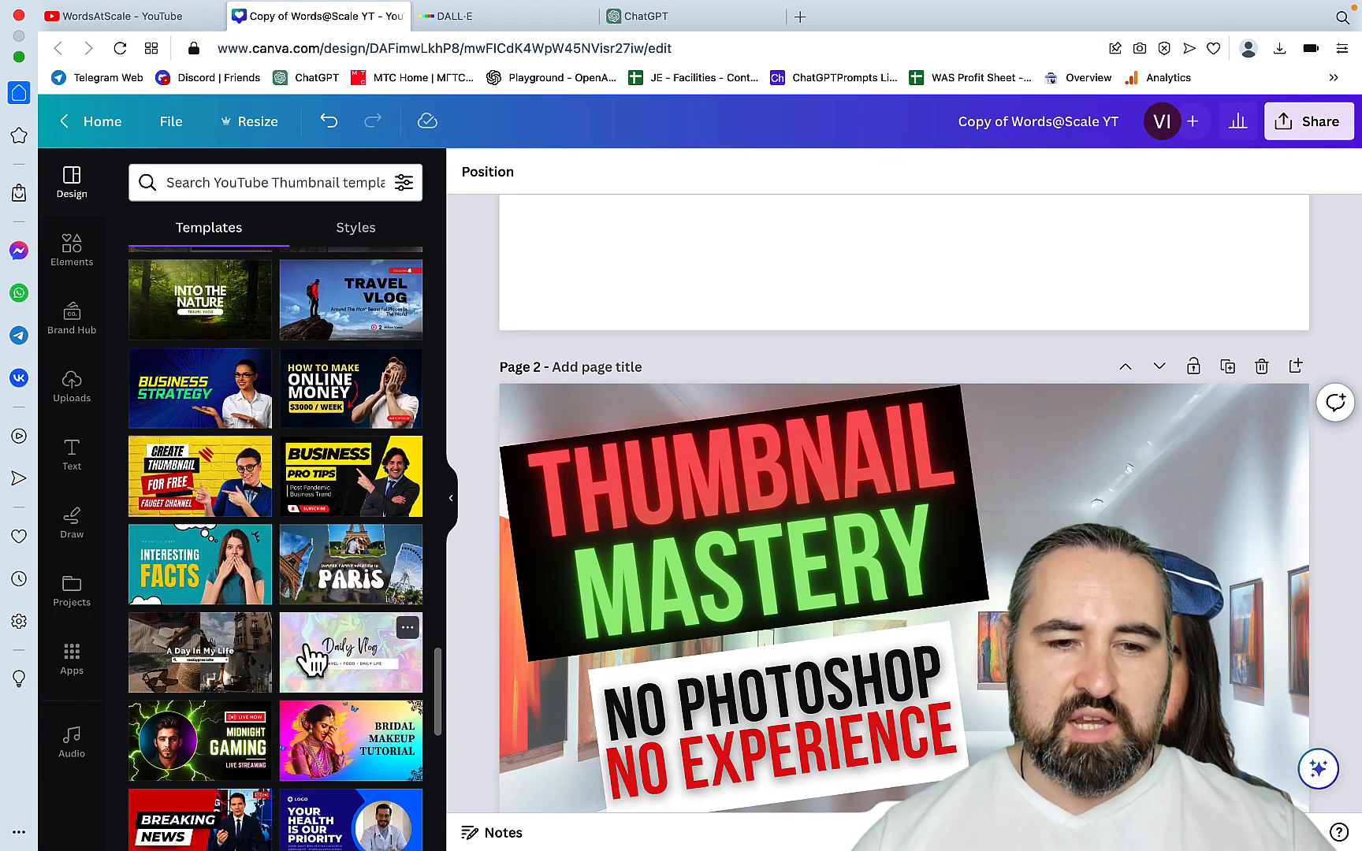
pyautogui.scroll(-3, 313, 654)
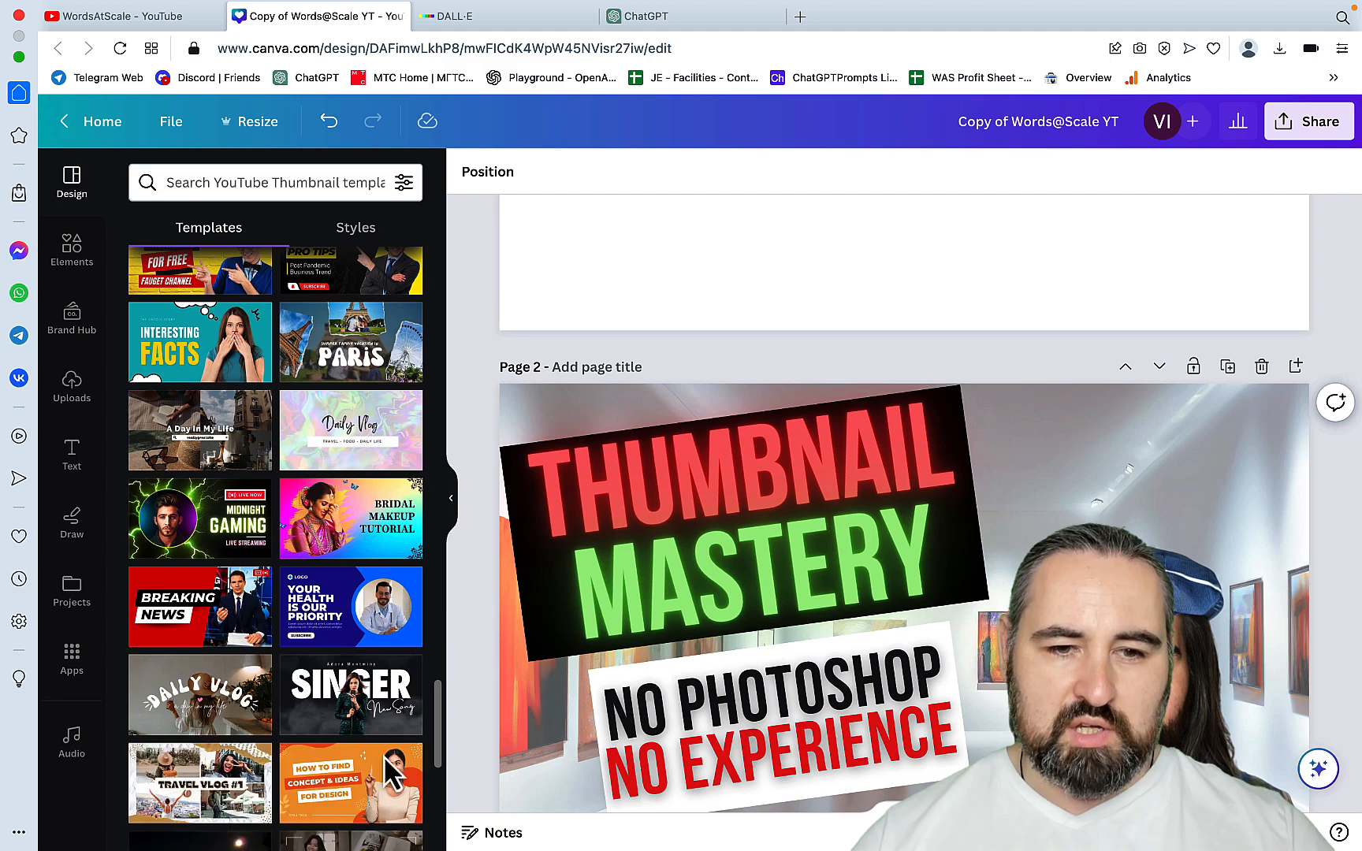
pyautogui.scroll(15, 352, 741)
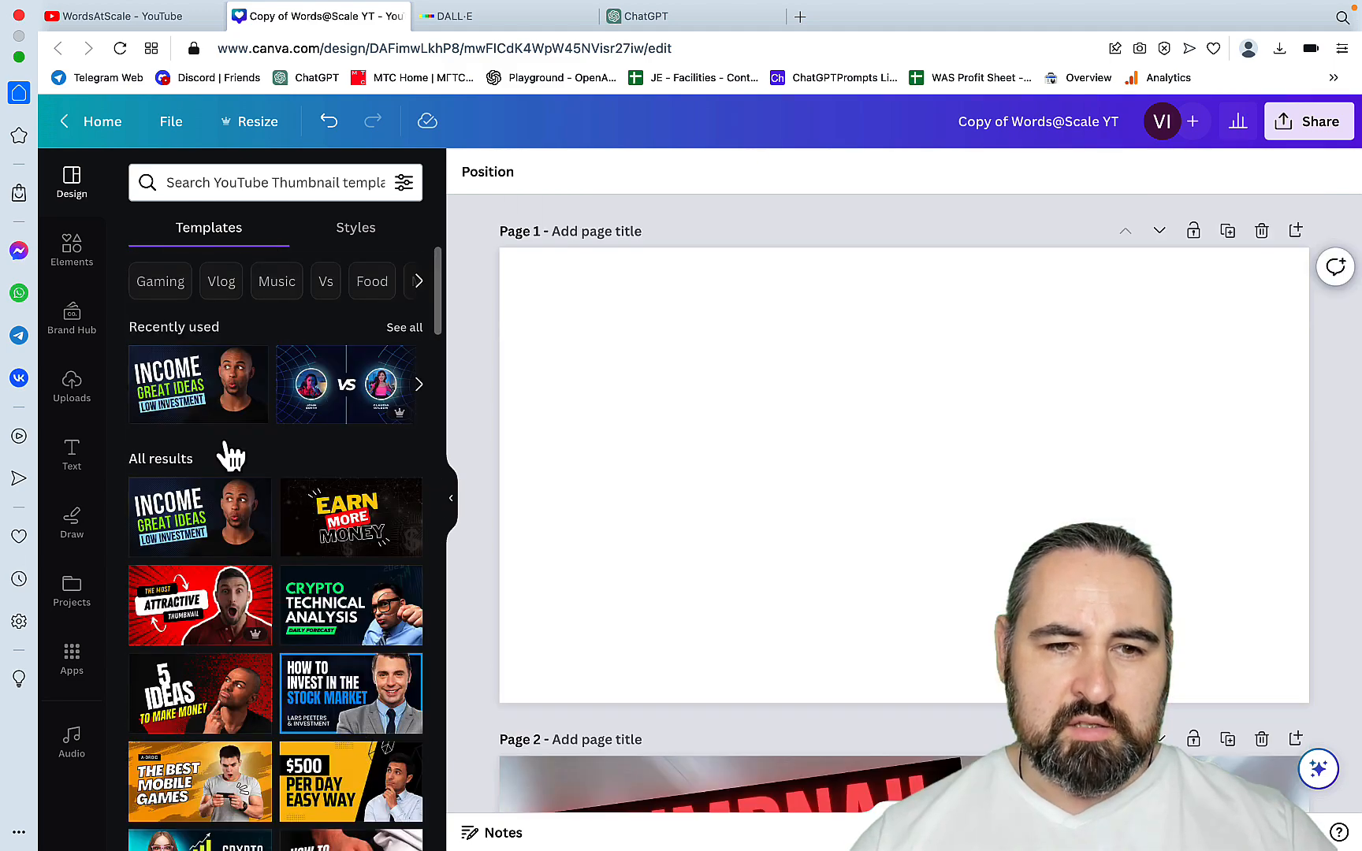
# Apply the "Income Great Ideas Low Investment" template to blank page 1 and compare its lettering with the THUMBNAIL MASTERY text on page 2.
pyautogui.click(229, 512)
pyautogui.click(201, 406)
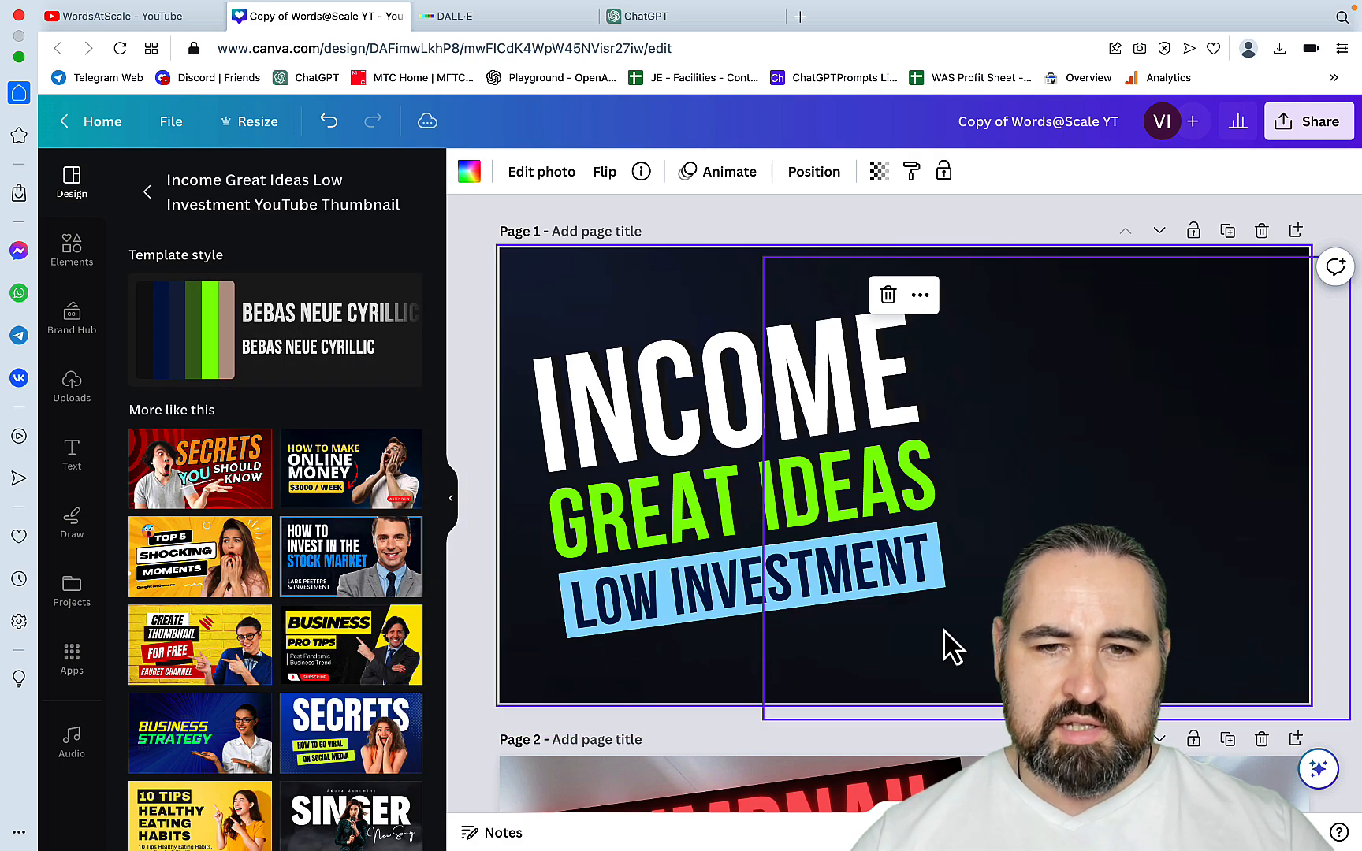
pyautogui.scroll(-4, 943, 628)
pyautogui.scroll(3, 943, 629)
pyautogui.scroll(-4, 923, 613)
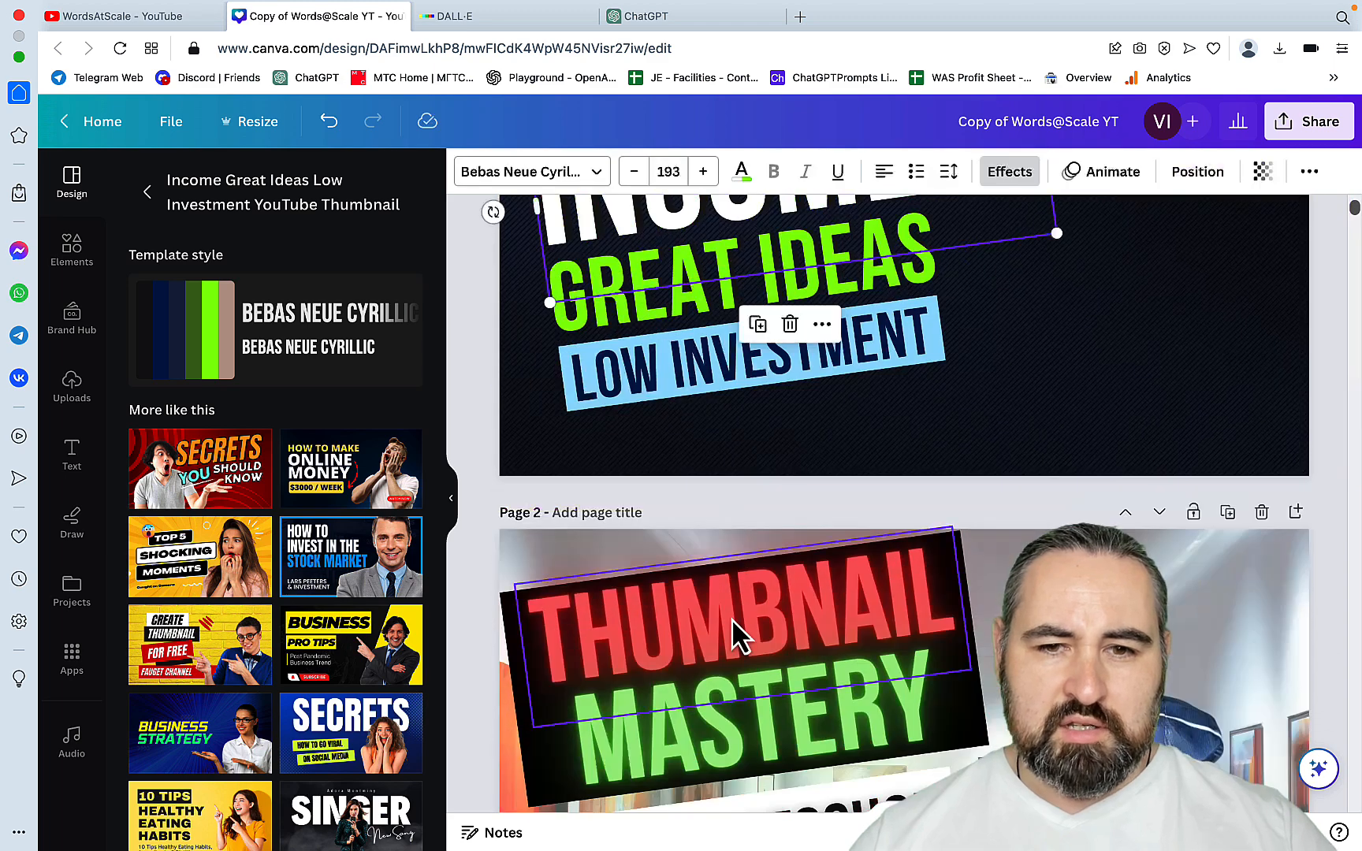
pyautogui.click(730, 617)
pyautogui.scroll(3, 887, 623)
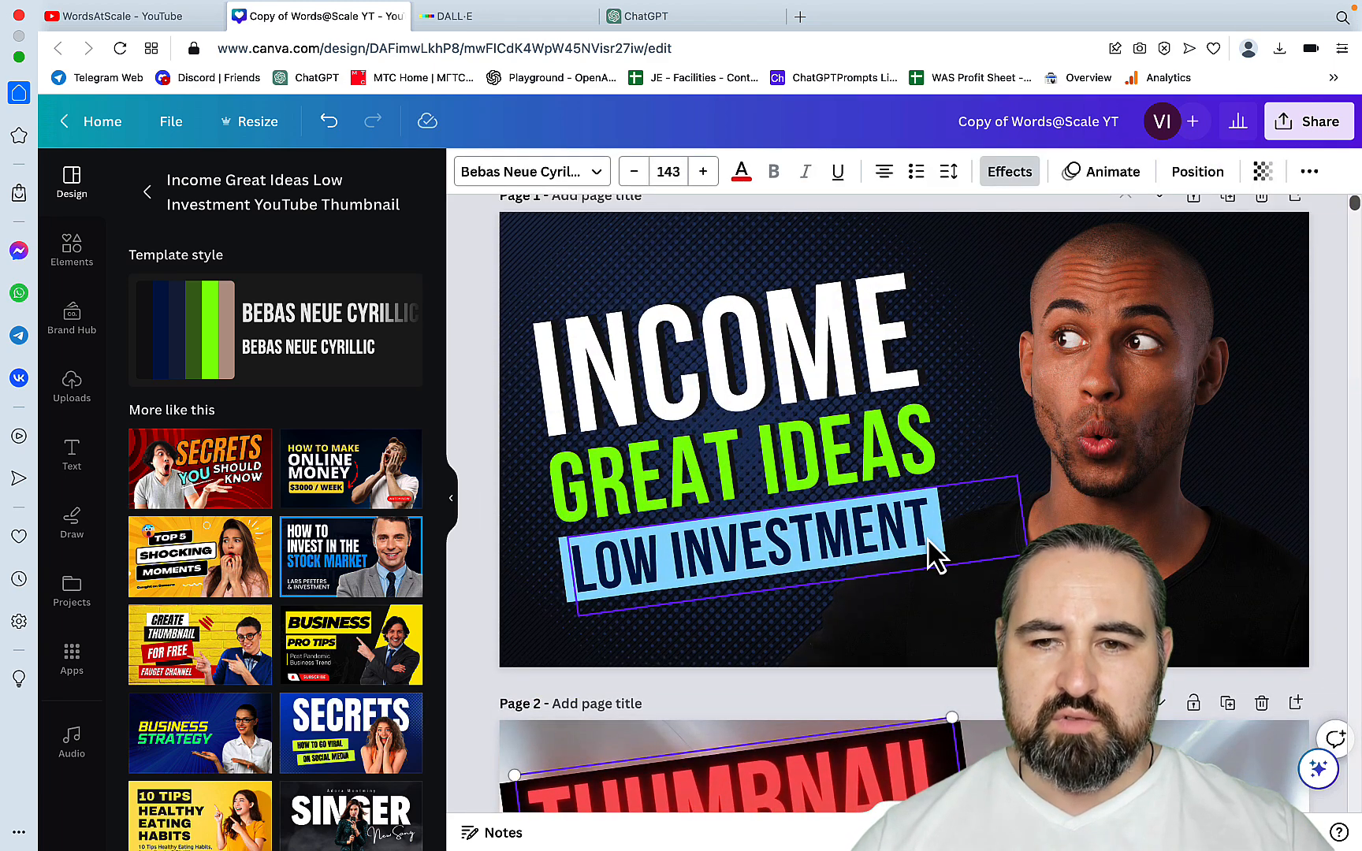
# Clear the applied template from page 1 by deleting the man's photo, the three text lines, the light blue box and the dark background.
pyautogui.click(1155, 477)
pyautogui.press('Delete')
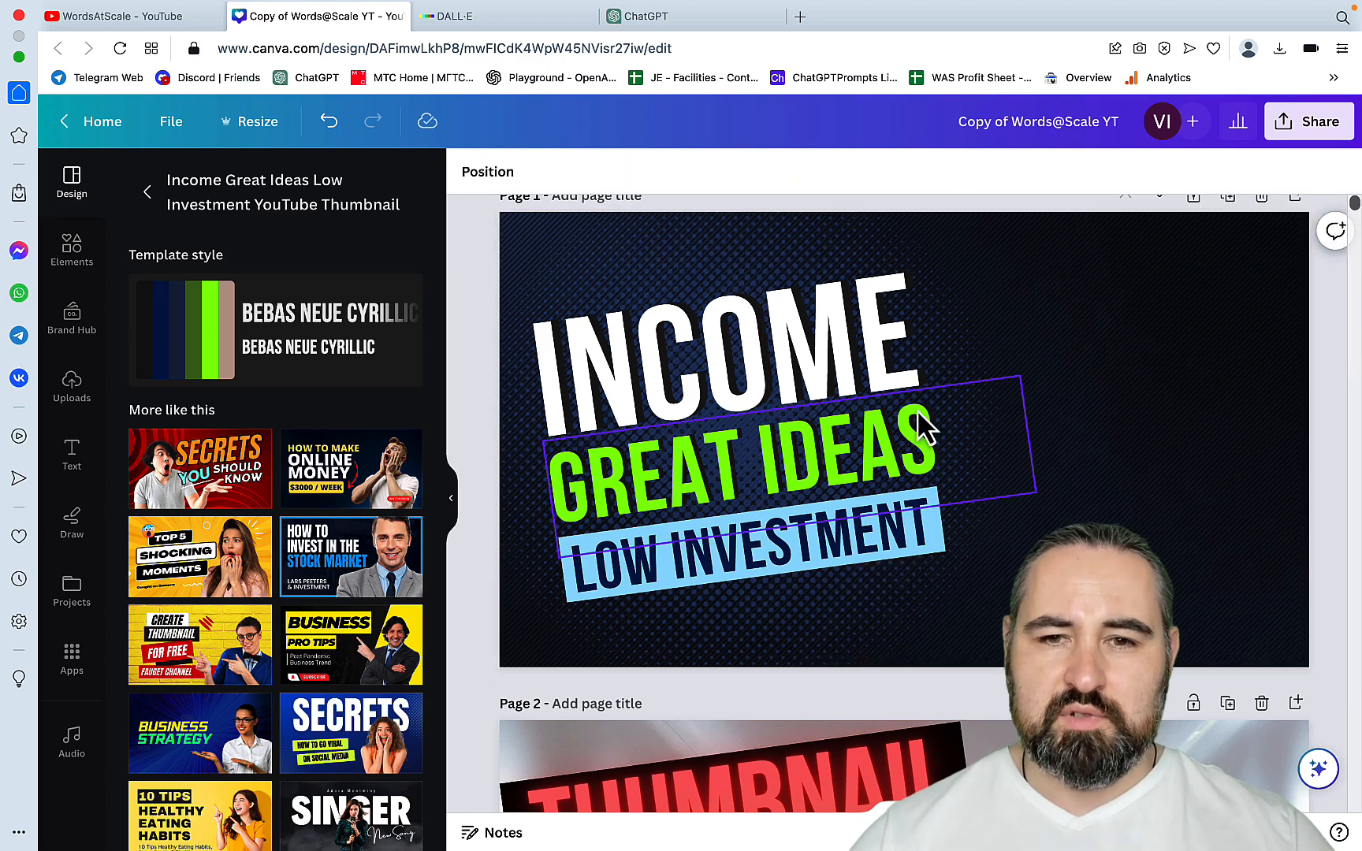
pyautogui.click(702, 354)
pyautogui.press('Delete')
pyautogui.click(686, 484)
pyautogui.press('Delete')
pyautogui.click(671, 576)
pyautogui.press('Delete')
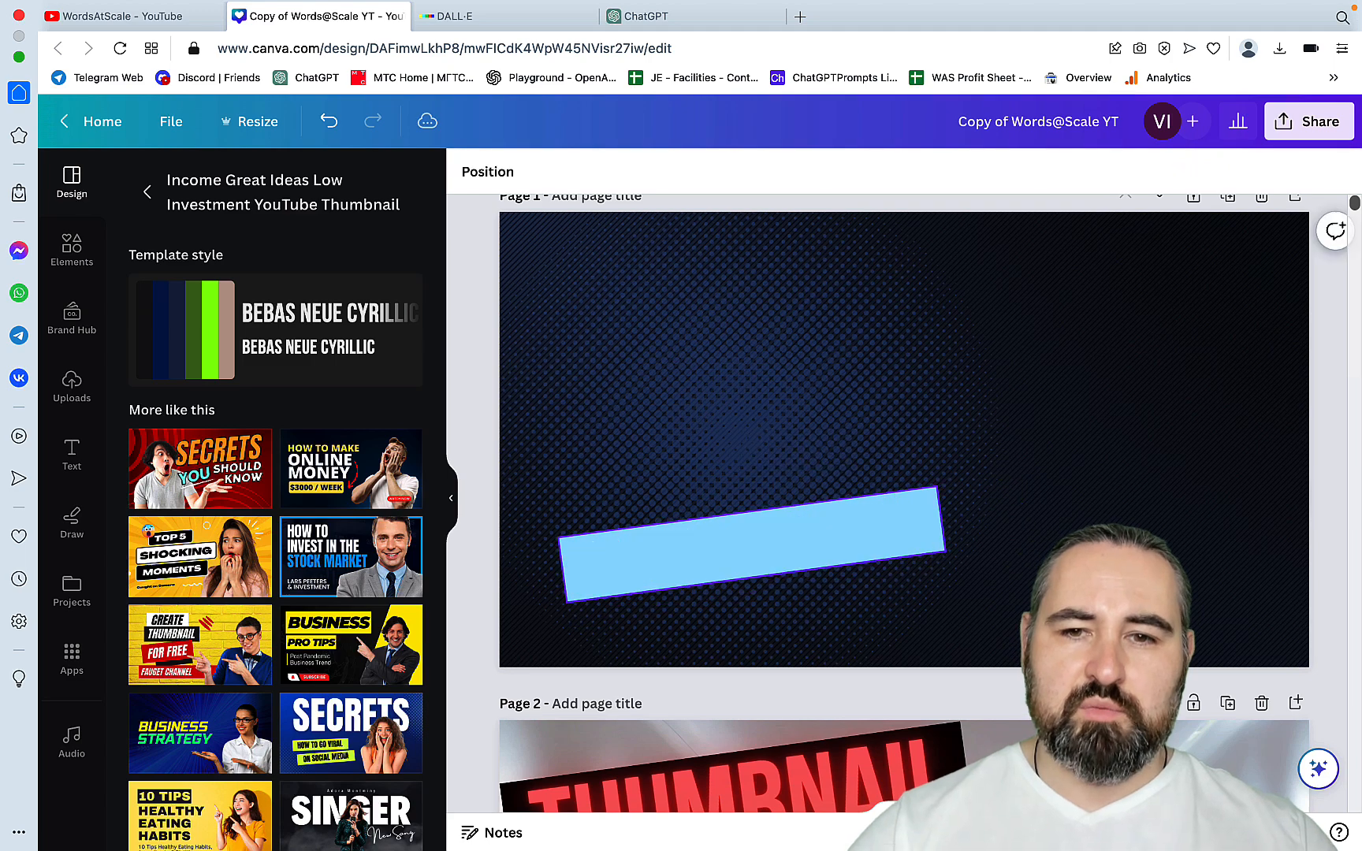
pyautogui.click(699, 541)
pyautogui.press('Delete')
pyautogui.press('Delete')
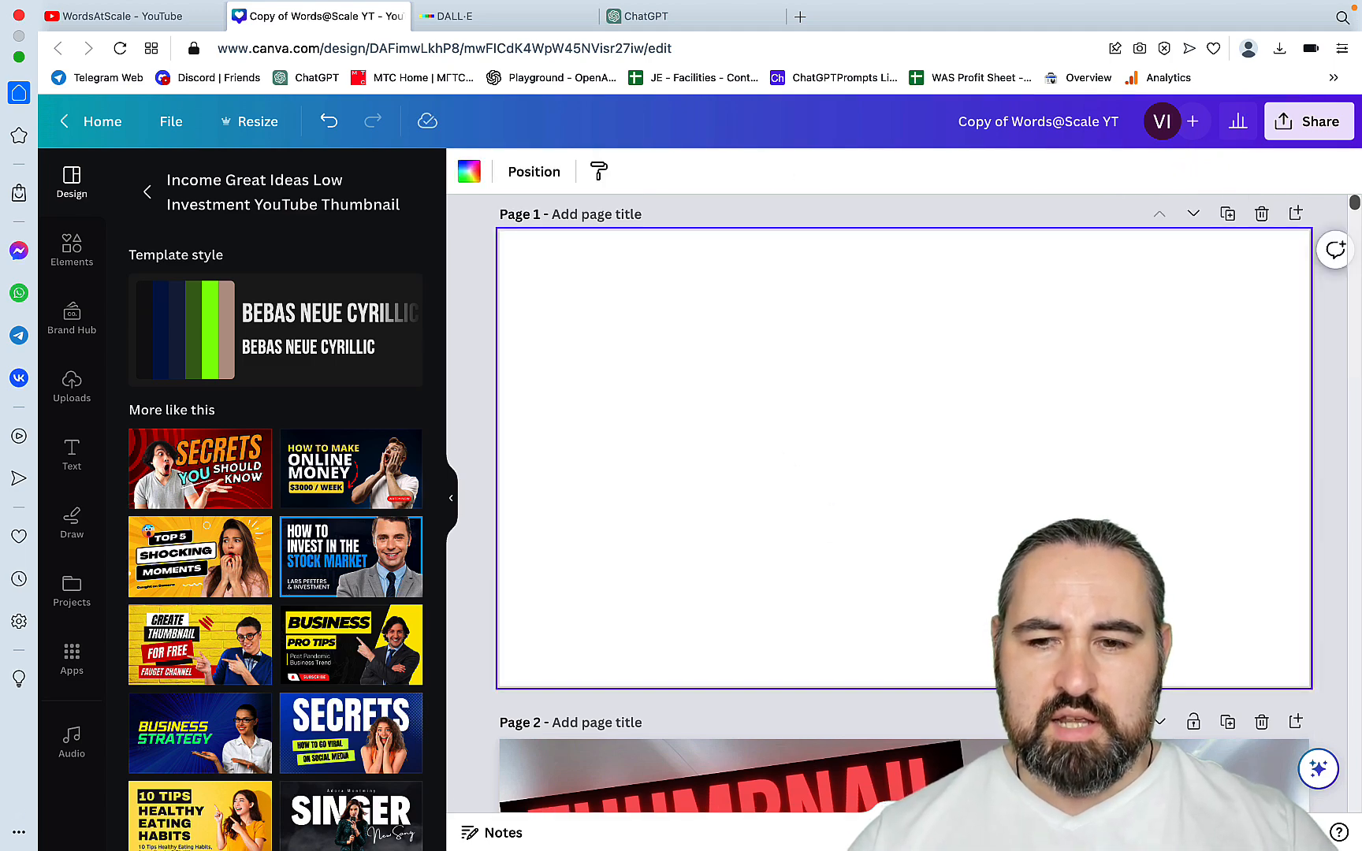
# Switch to Microsoft Edge and open the bookmarked Bing Image Creator.
pyautogui.moveTo(1132, 848)
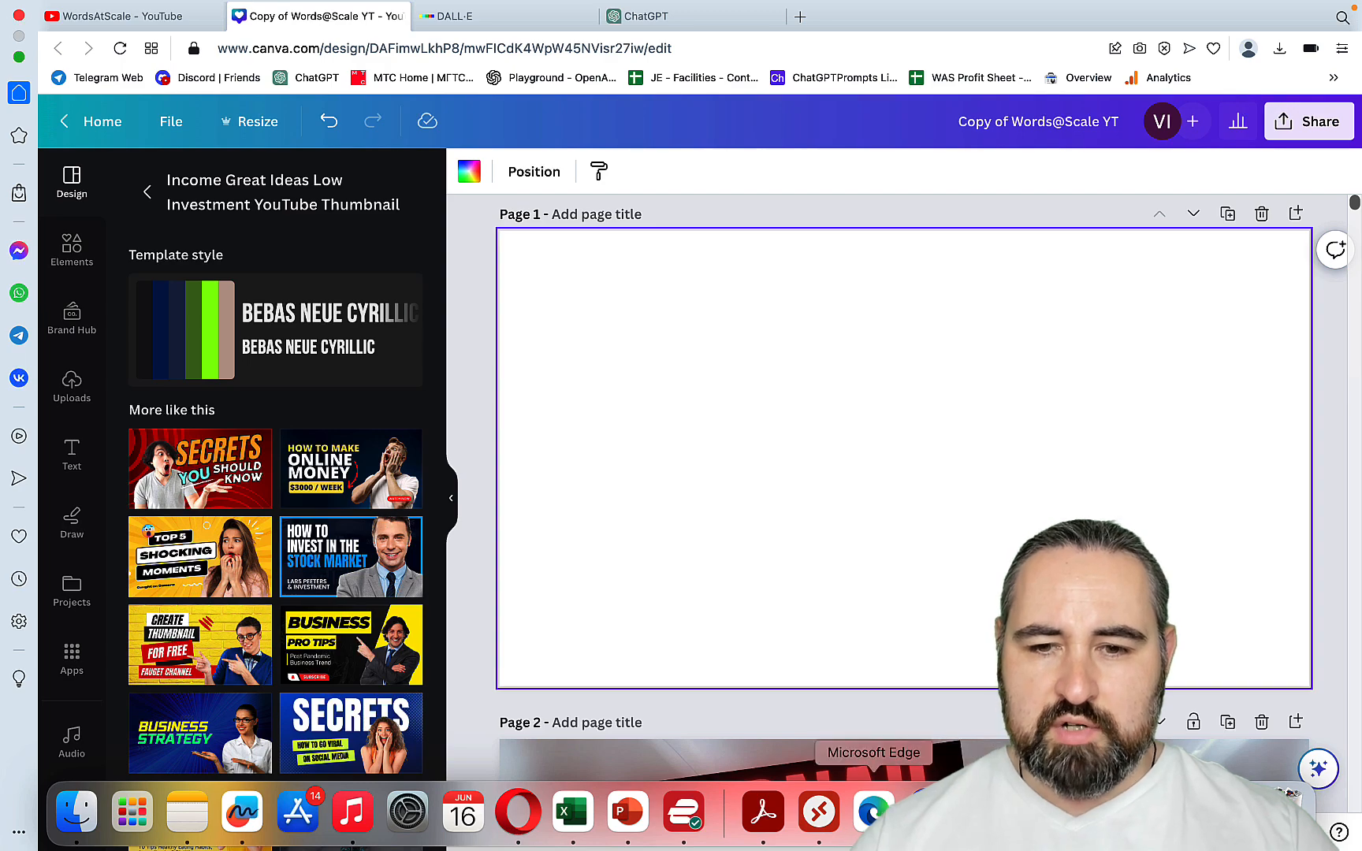
pyautogui.click(871, 812)
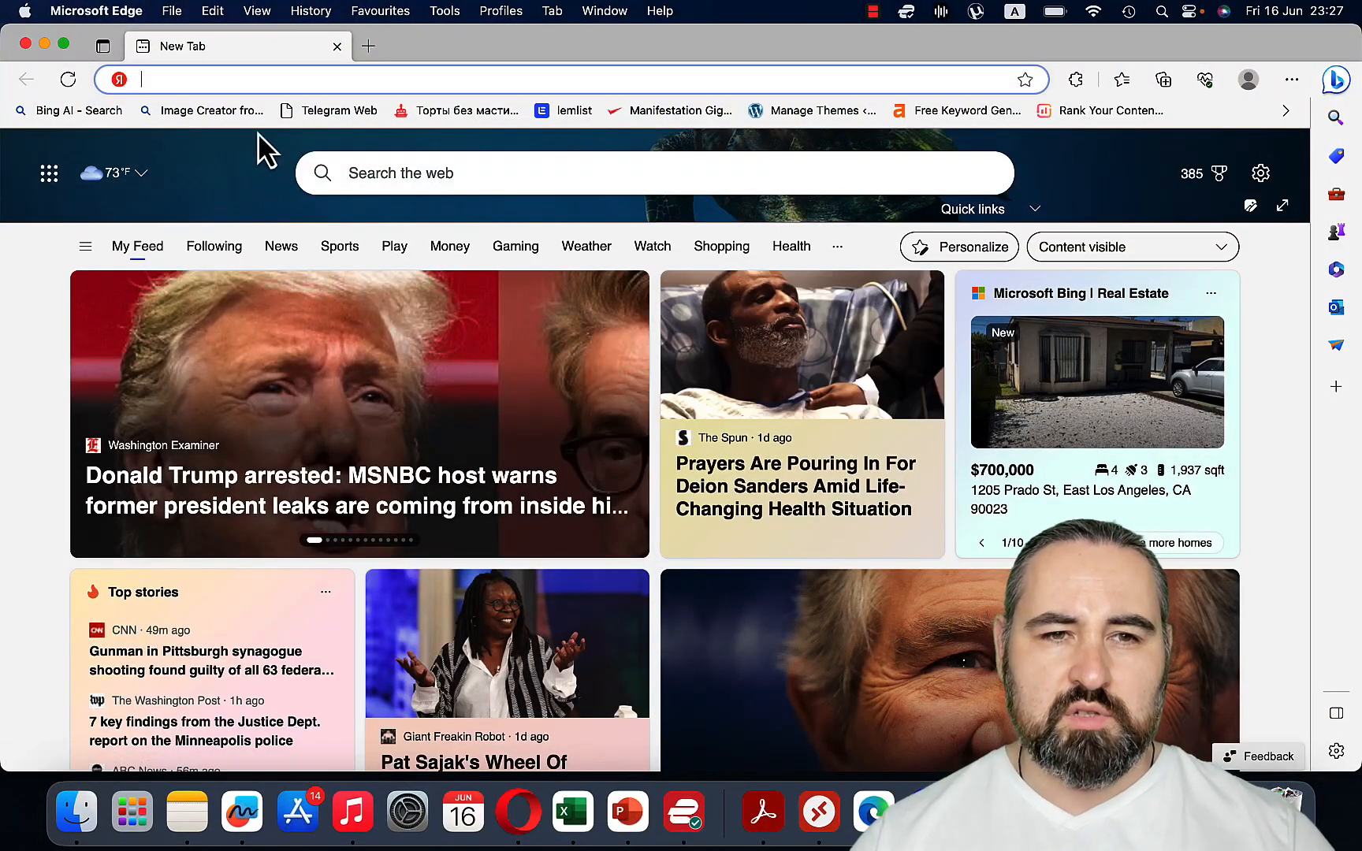
pyautogui.click(182, 112)
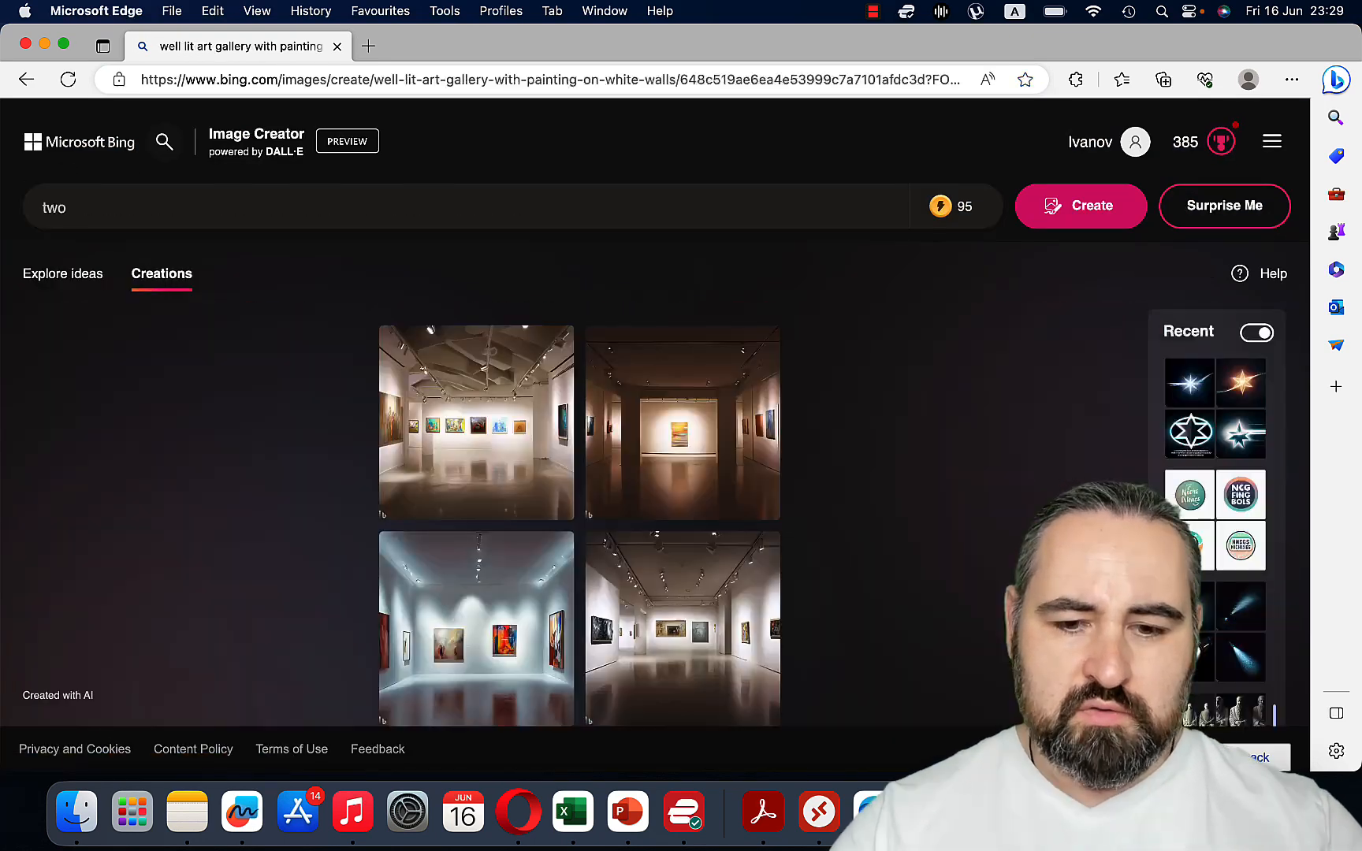
# Generate images in Image Creator from the prompt "two terminator like robots hunting down humans".
pyautogui.write('robots')
pyautogui.press('BackSpace')
pyautogui.press('BackSpace')
pyautogui.press('BackSpace')
pyautogui.press('BackSpace')
pyautogui.press('BackSpace')
pyautogui.press('BackSpace')
pyautogui.press('BackSpace')
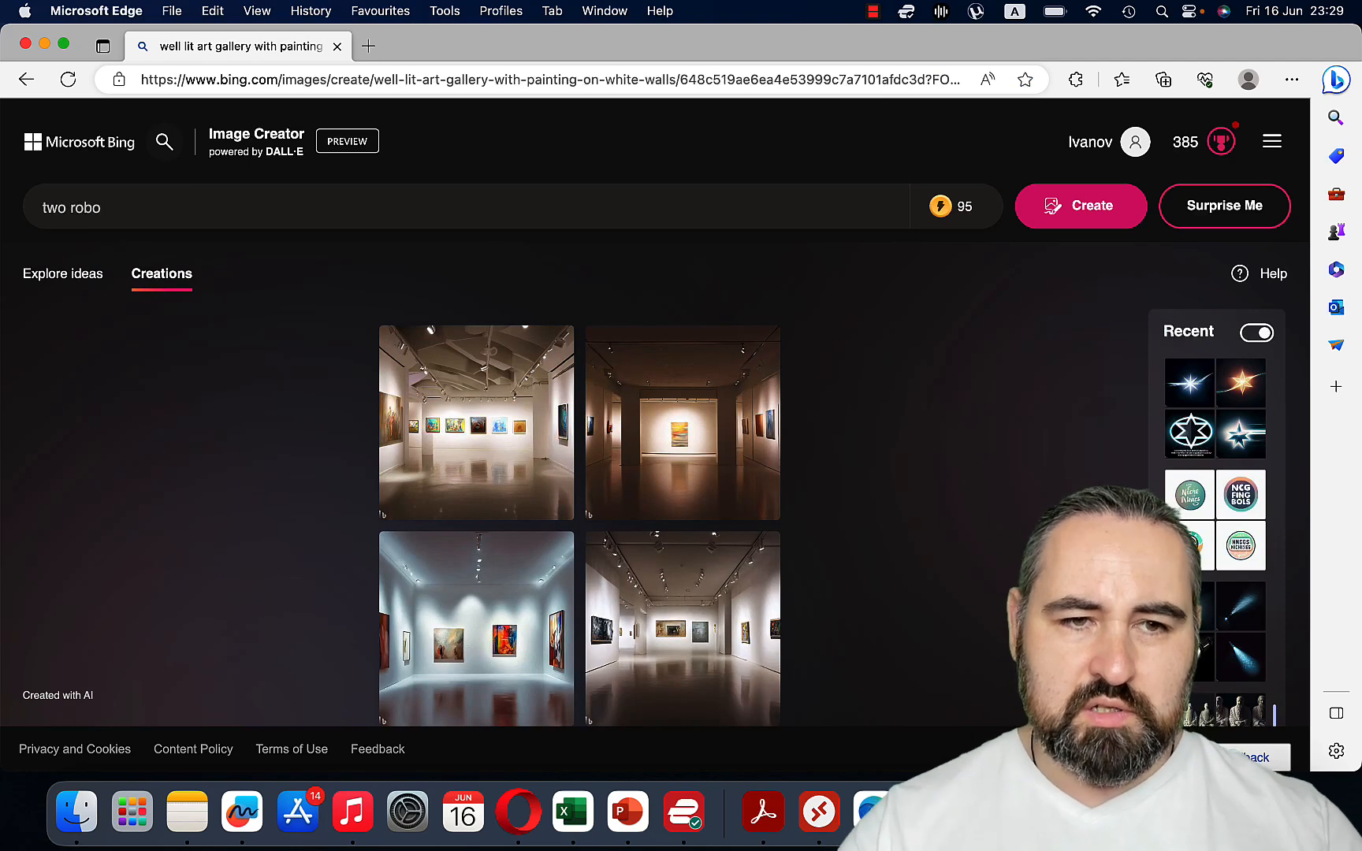
pyautogui.write('terminator like')
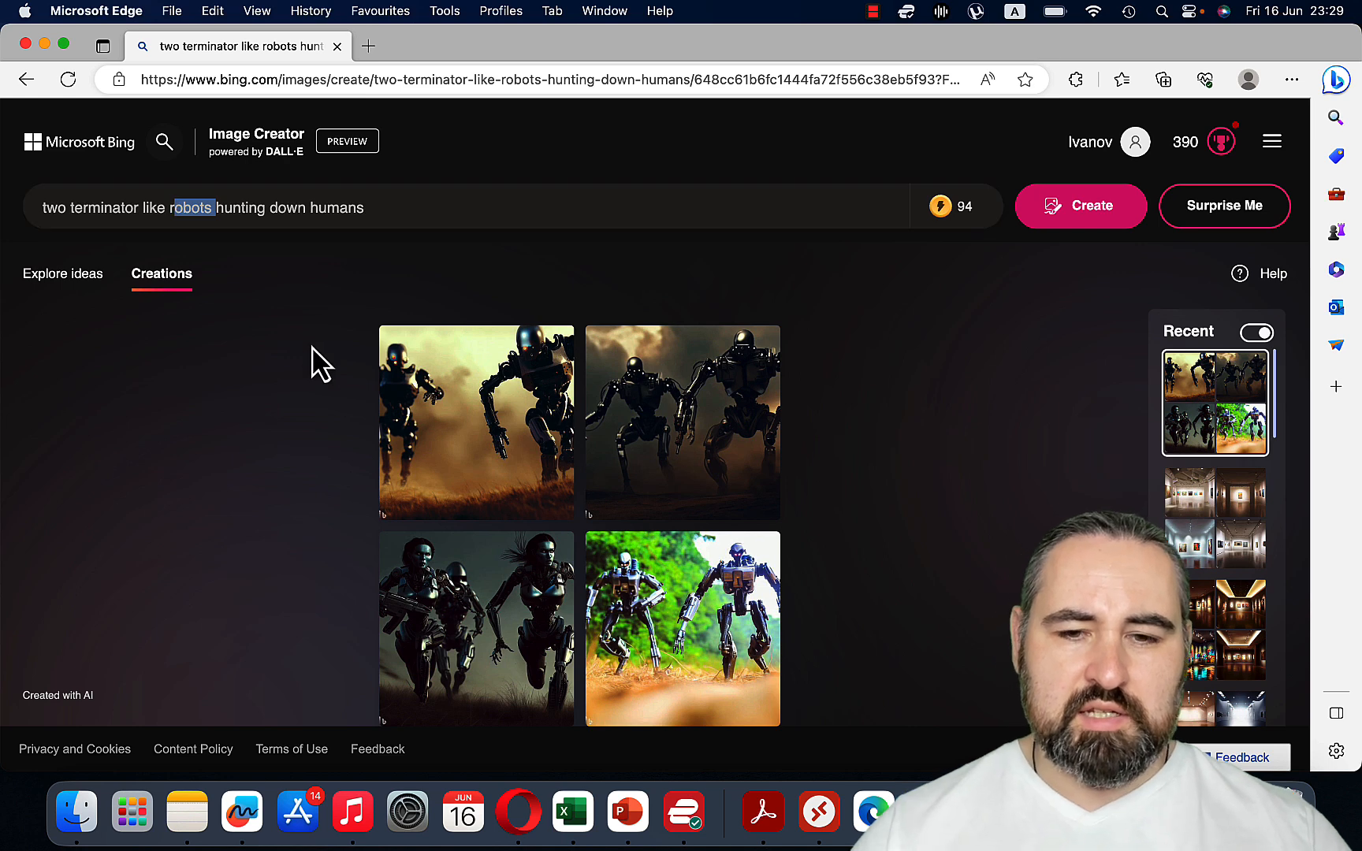
# Regenerate the images with "machines" instead of "robots" in the prompt and download the dark green one whose two machines have glowing white-blue head lamps.
pyautogui.press('BackSpace')
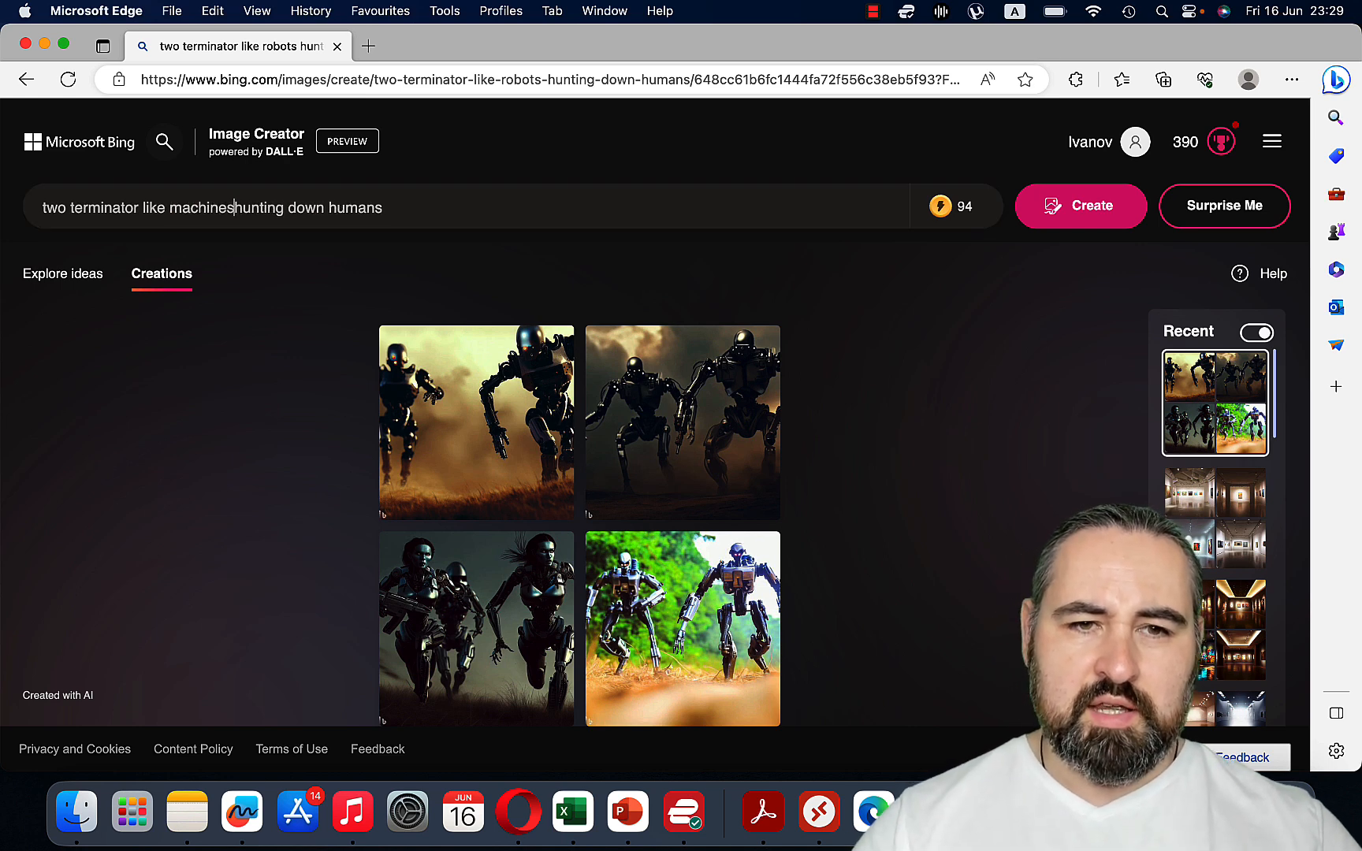
pyautogui.write('machines')
pyautogui.click(1077, 218)
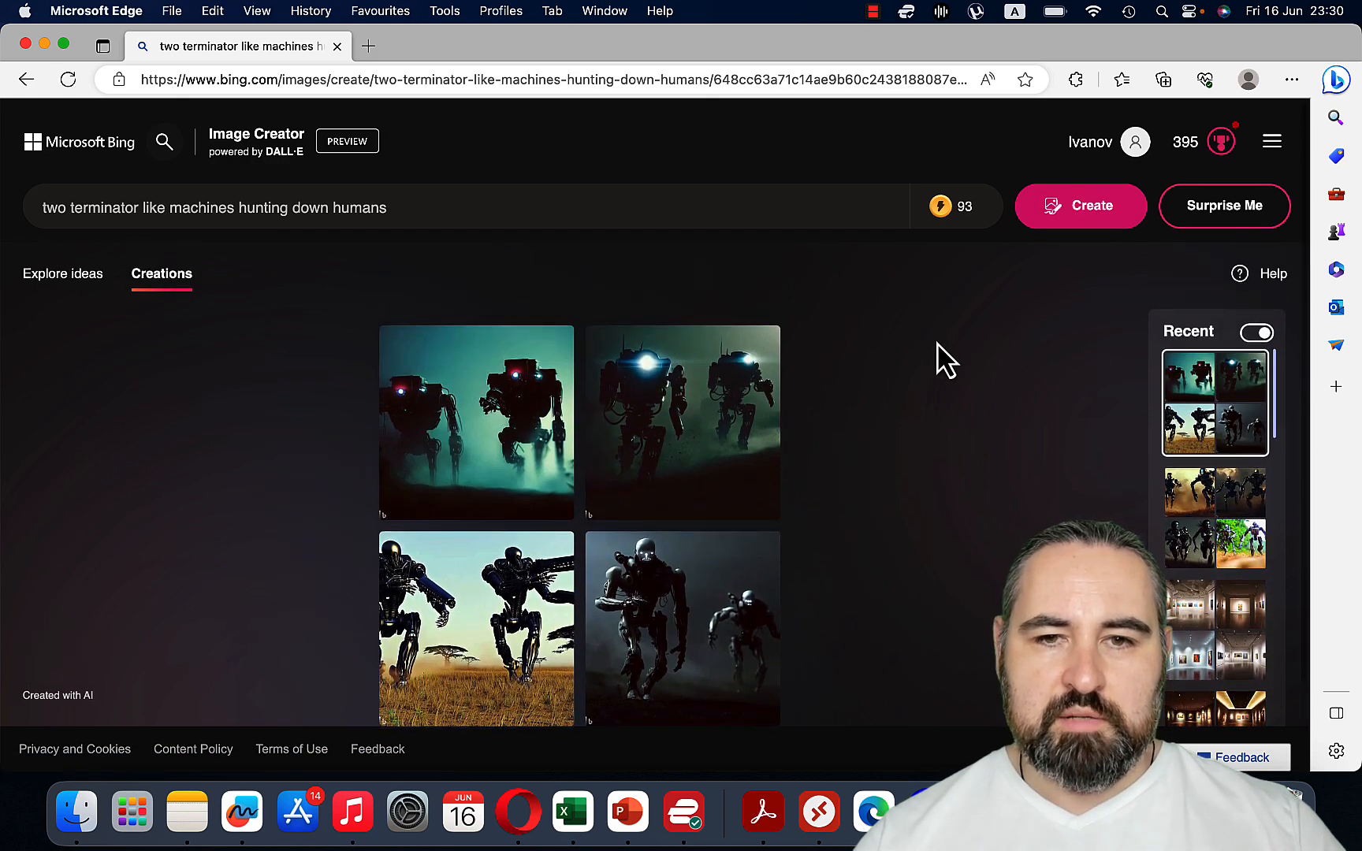
pyautogui.click(705, 402)
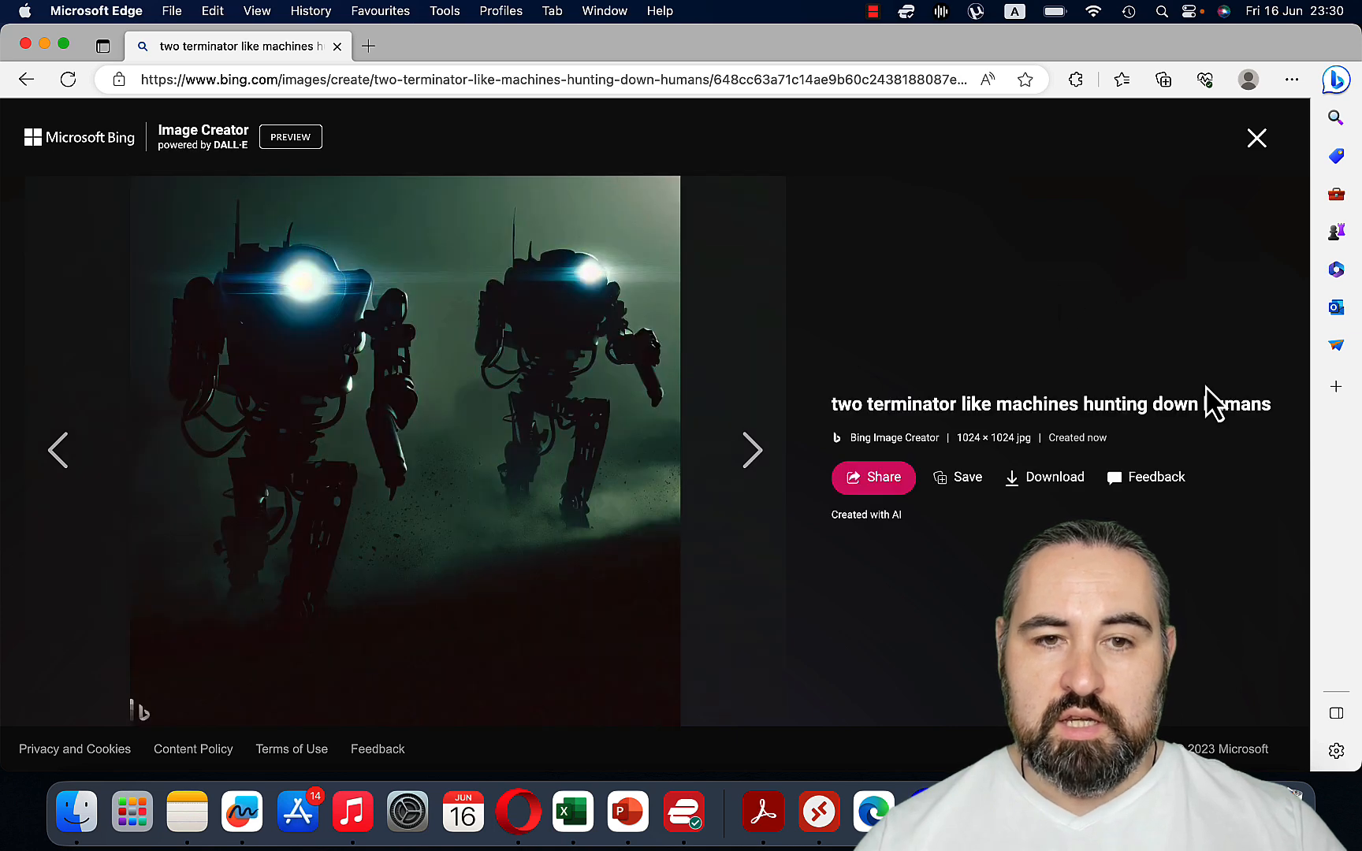
pyautogui.click(1040, 479)
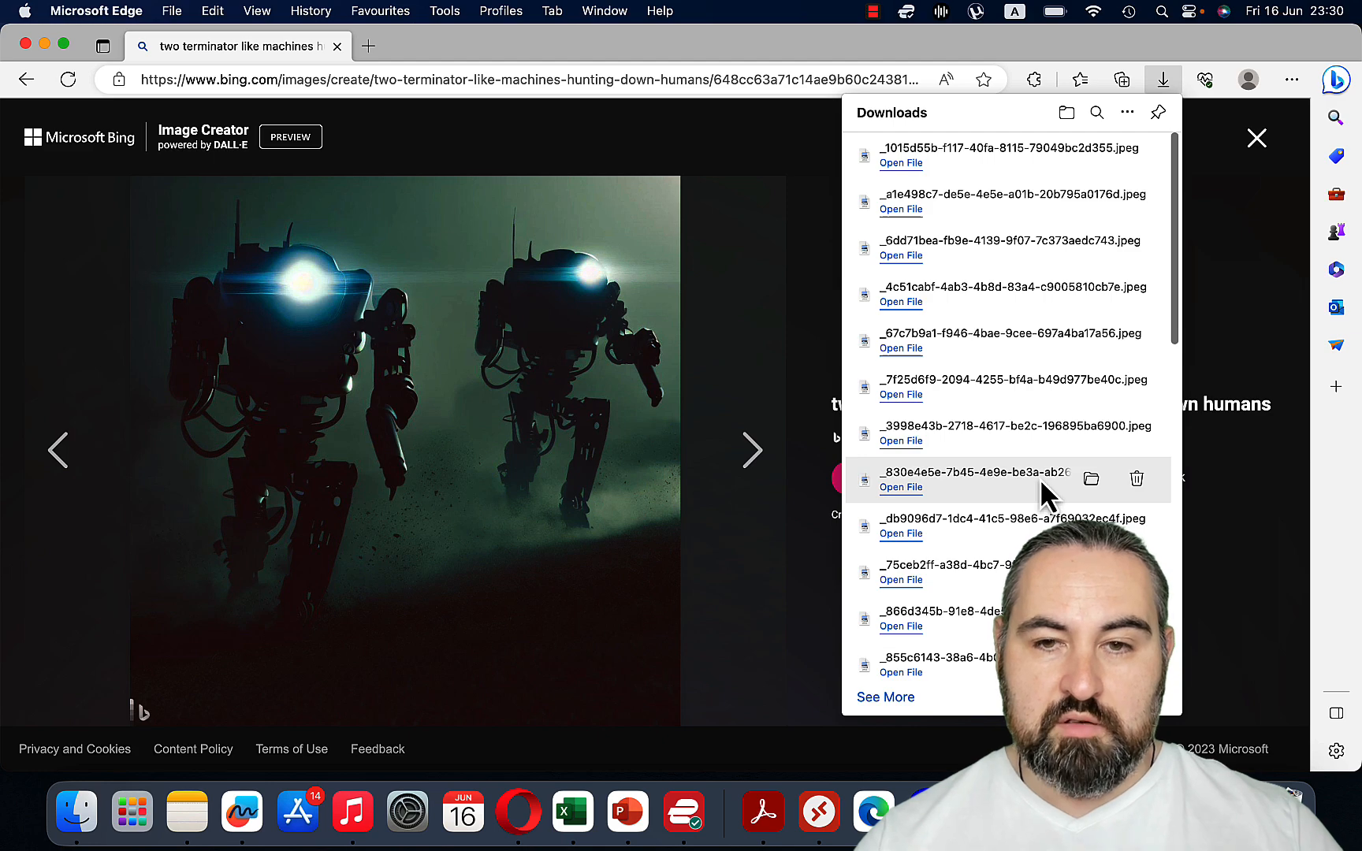
# Switch back to the Canva design and upload the downloaded image _1015d55b-f117-40fa-8115-79049bc2d355.jpeg.
pyautogui.click(517, 811)
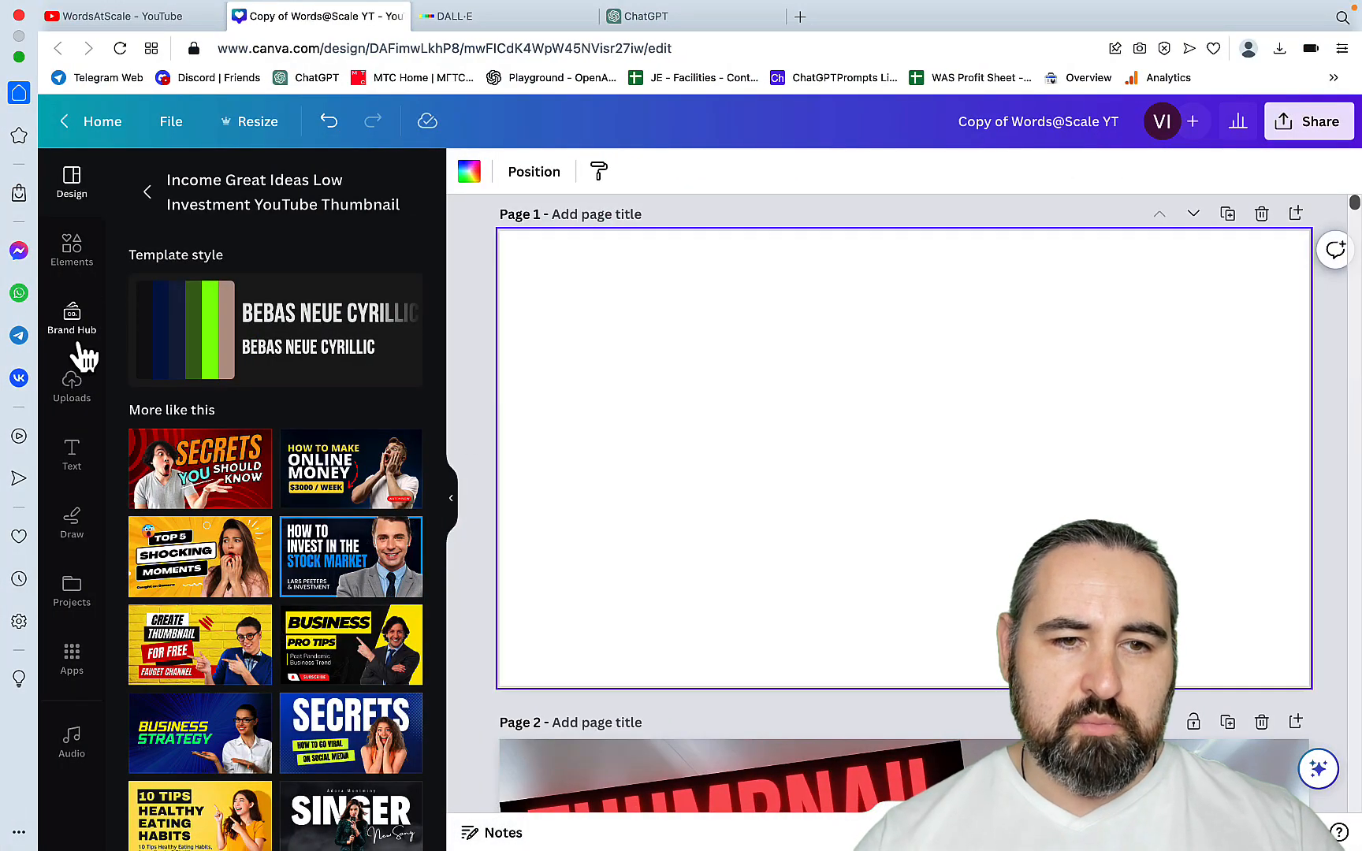
pyautogui.click(82, 406)
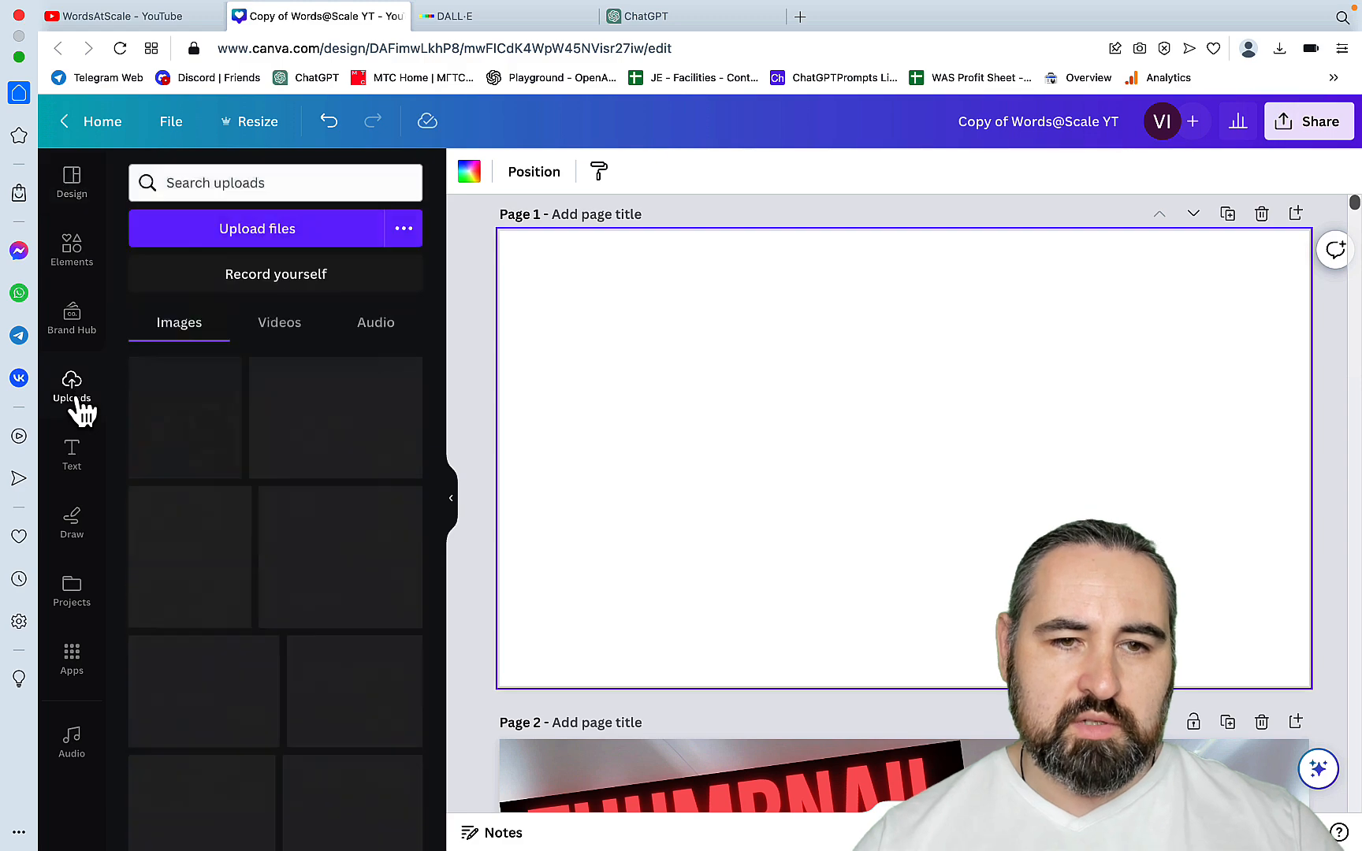
pyautogui.click(238, 239)
pyautogui.click(523, 208)
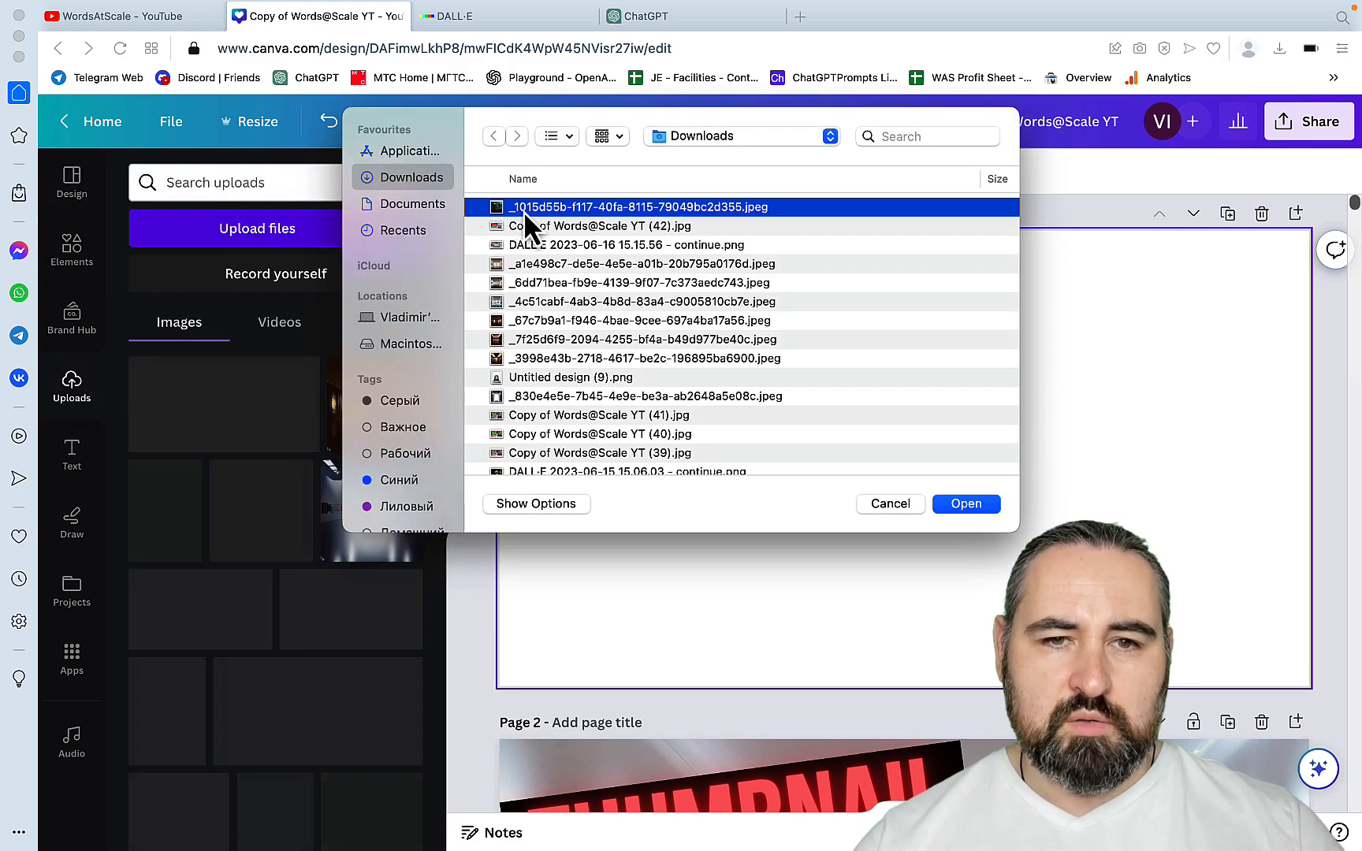
pyautogui.click(967, 504)
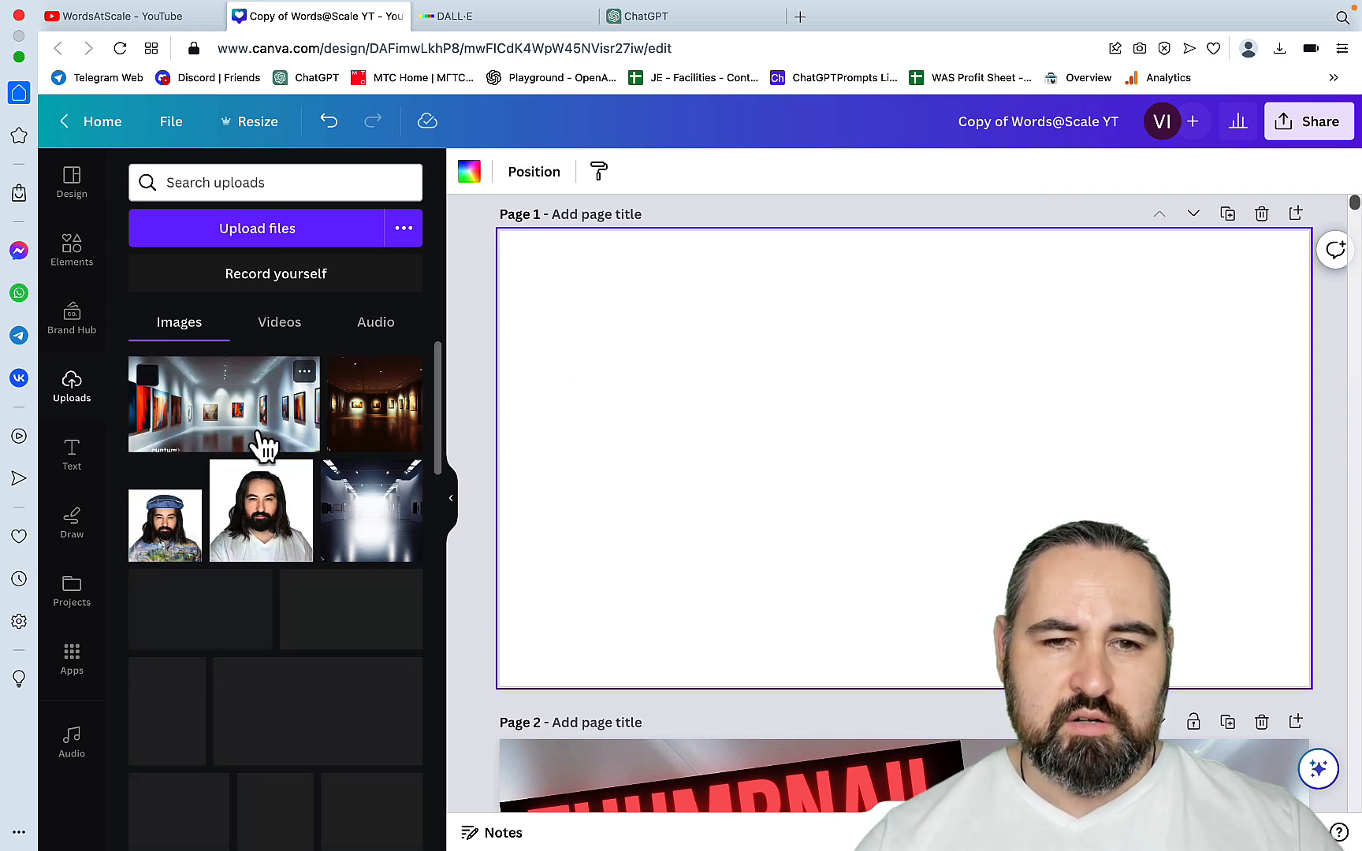
# Place the uploaded robot image on page 1, enlarge it to the full page height and align it with the page's left edge.
pyautogui.click(188, 404)
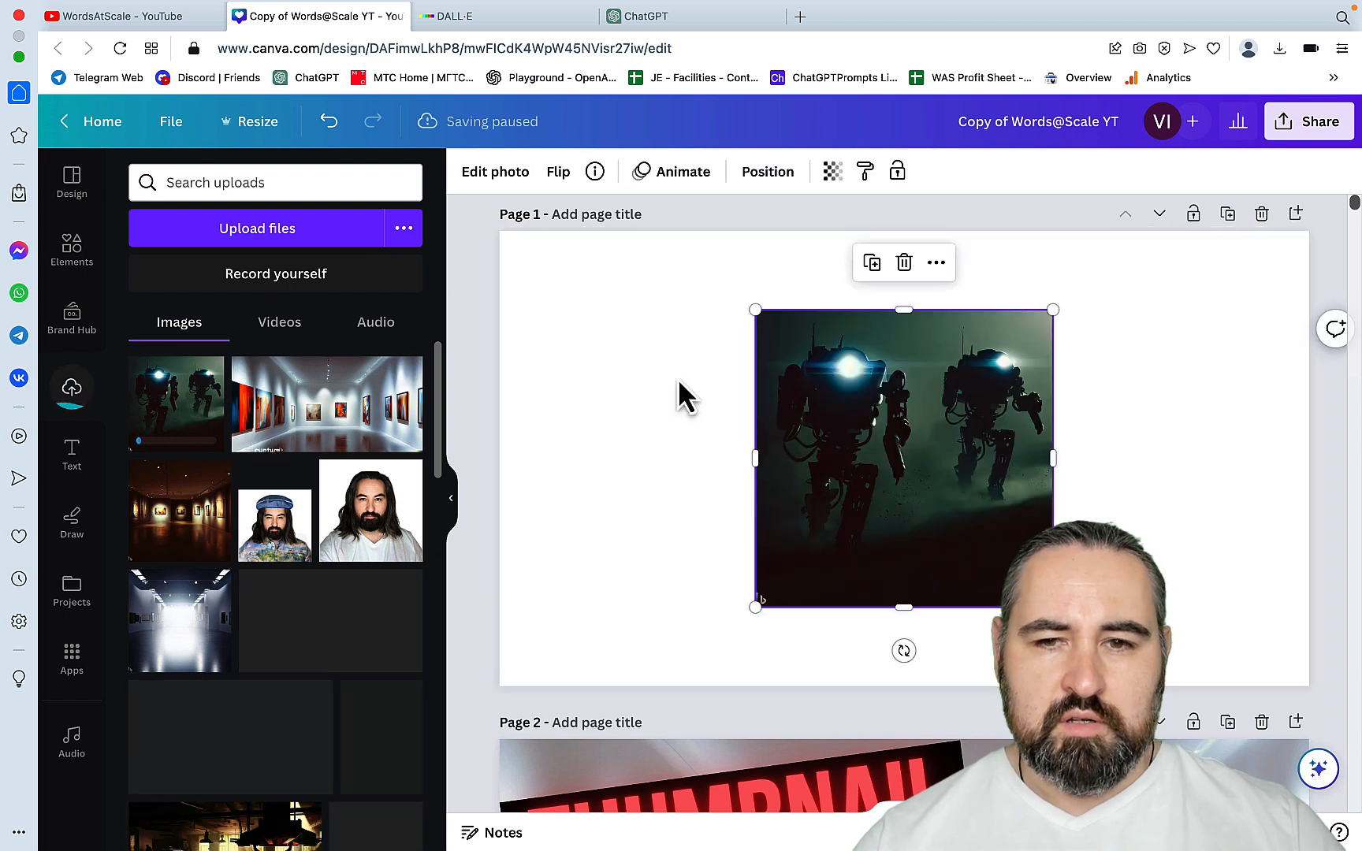
pyautogui.moveTo(758, 313); pyautogui.dragTo(643, 272)
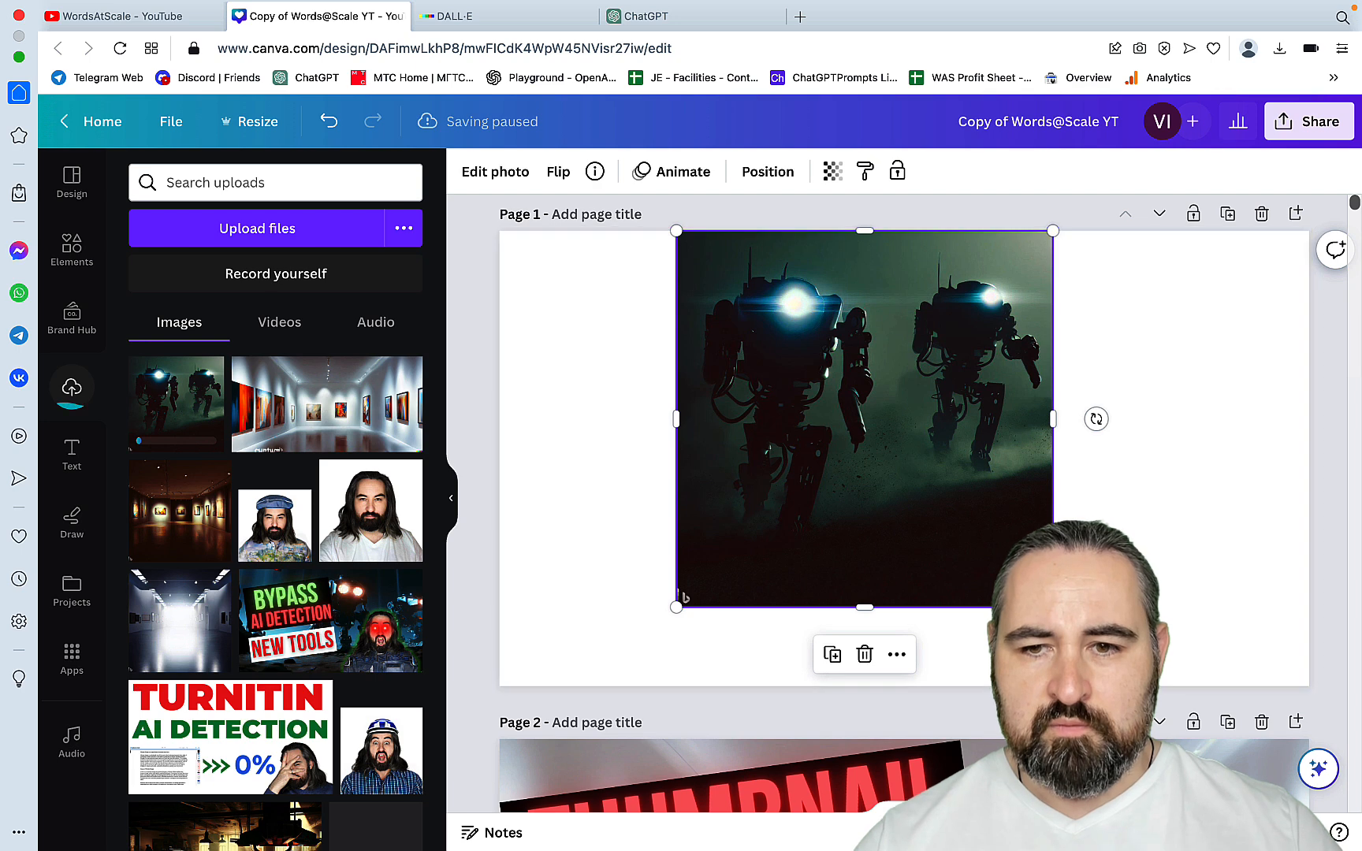
pyautogui.moveTo(1053, 606); pyautogui.dragTo(1131, 686)
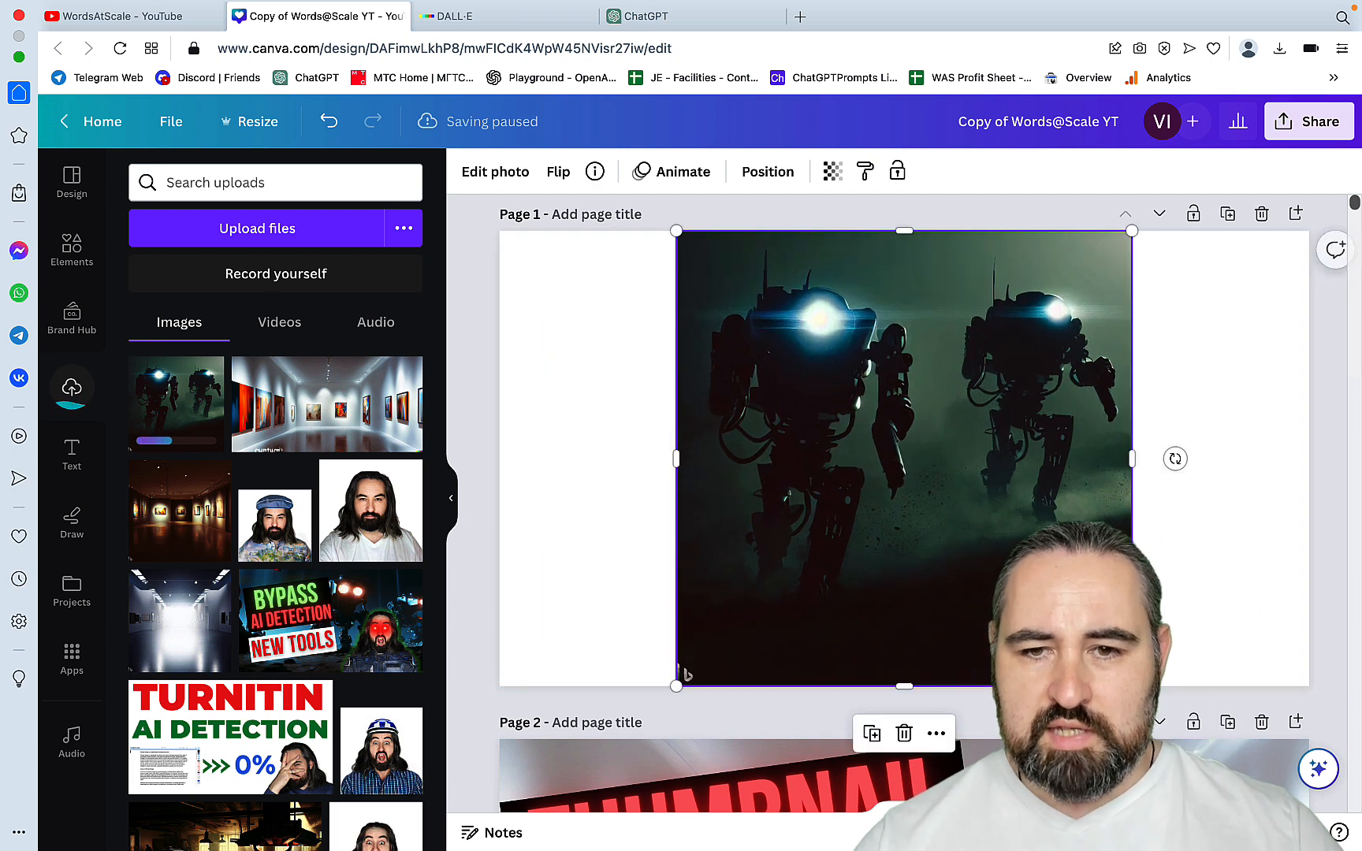
pyautogui.moveTo(1072, 599); pyautogui.dragTo(894, 599)
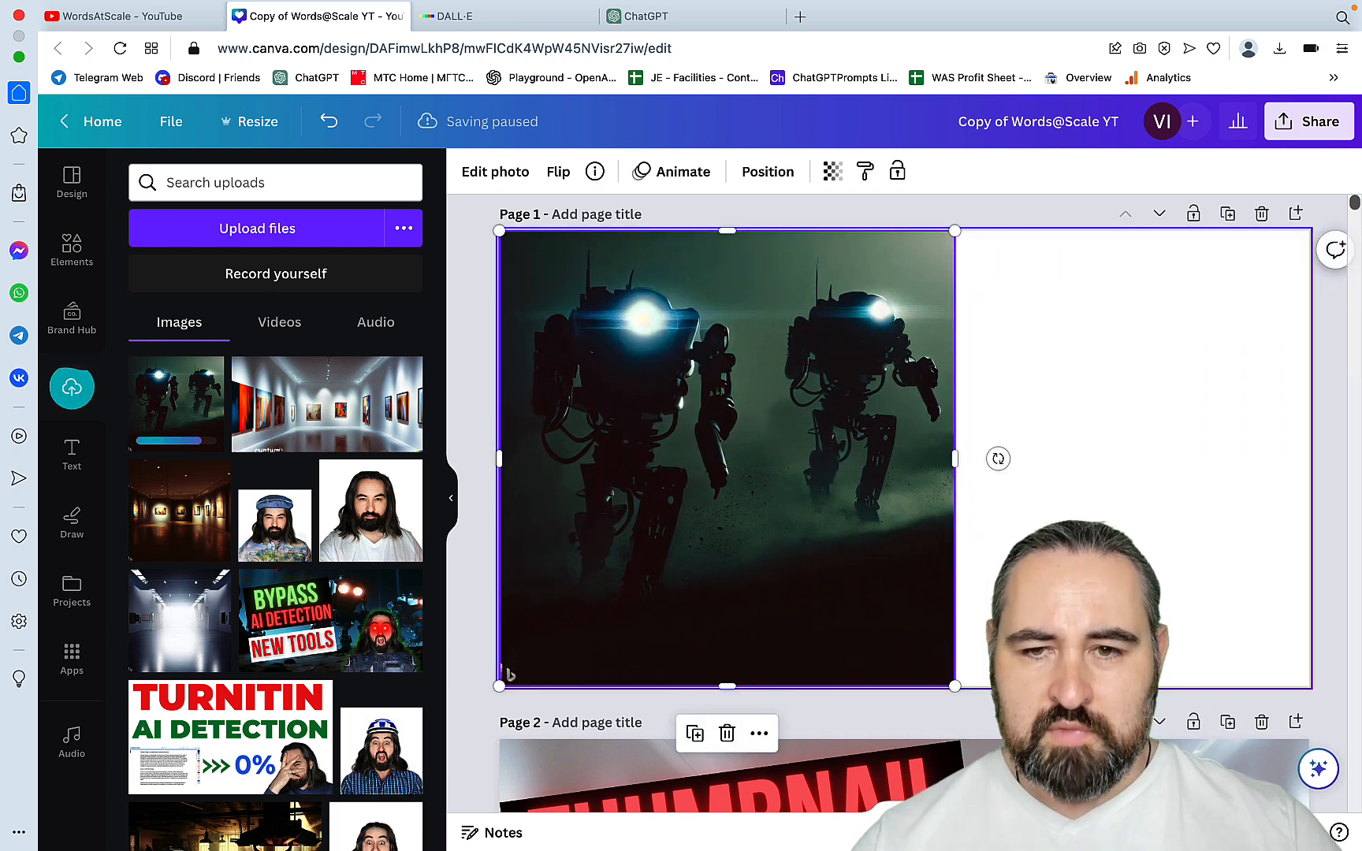
# Switch to DALL·E and upload _1015d55b-f117-40fa-8115-79049bc2d355.jpeg for editing, skipping cropping and confirming its placement on the canvas.
pyautogui.click(1123, 426)
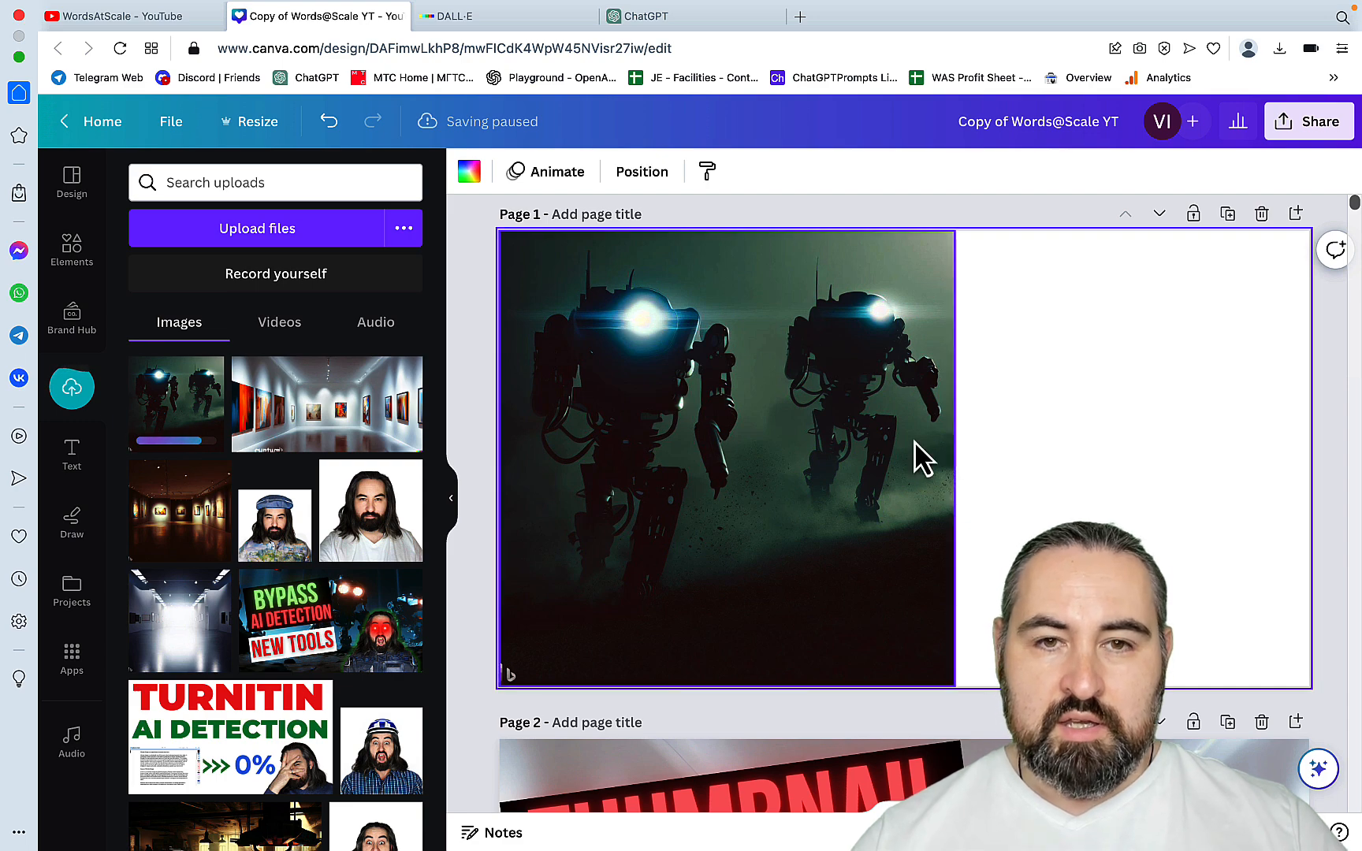
pyautogui.click(501, 10)
pyautogui.click(865, 74)
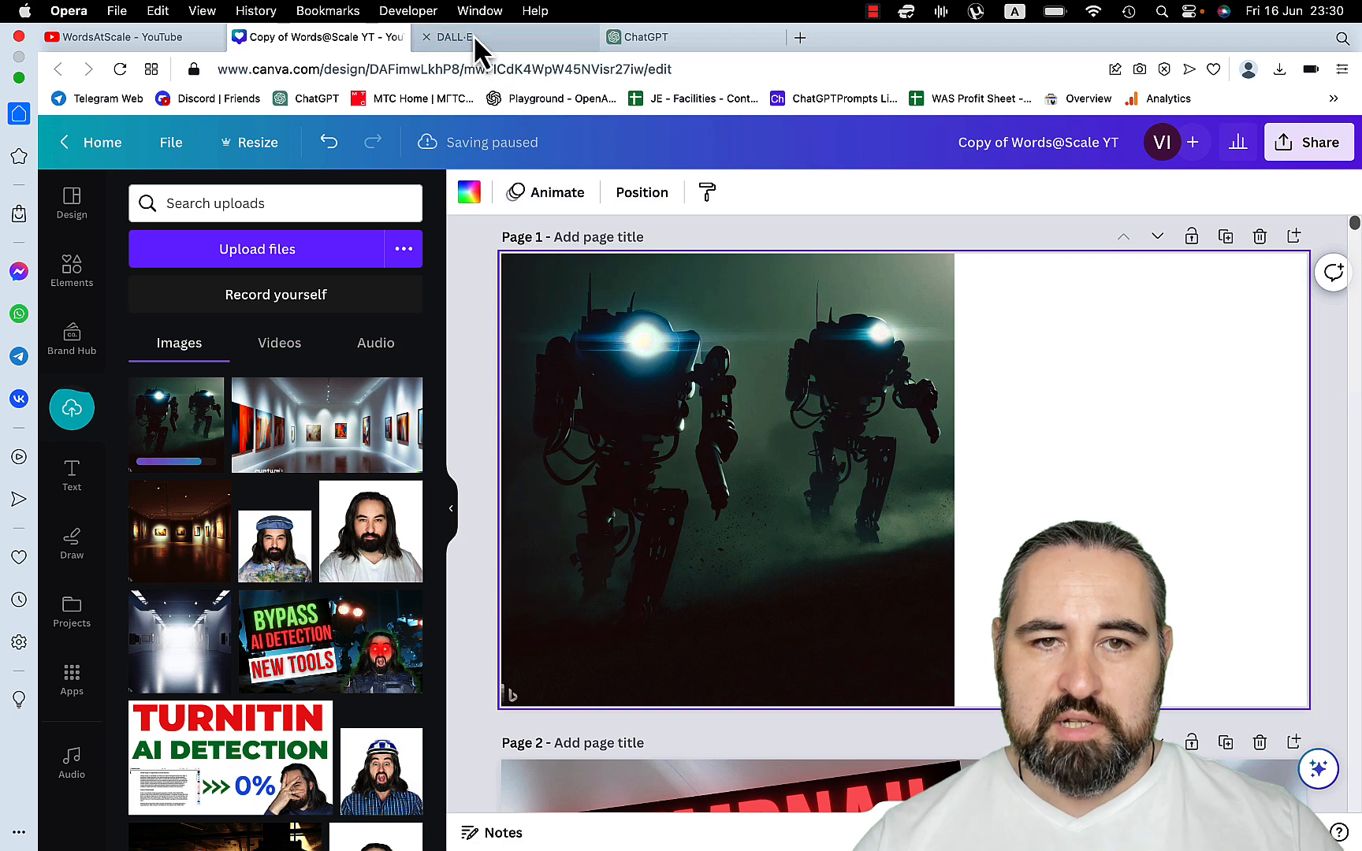
pyautogui.click(477, 37)
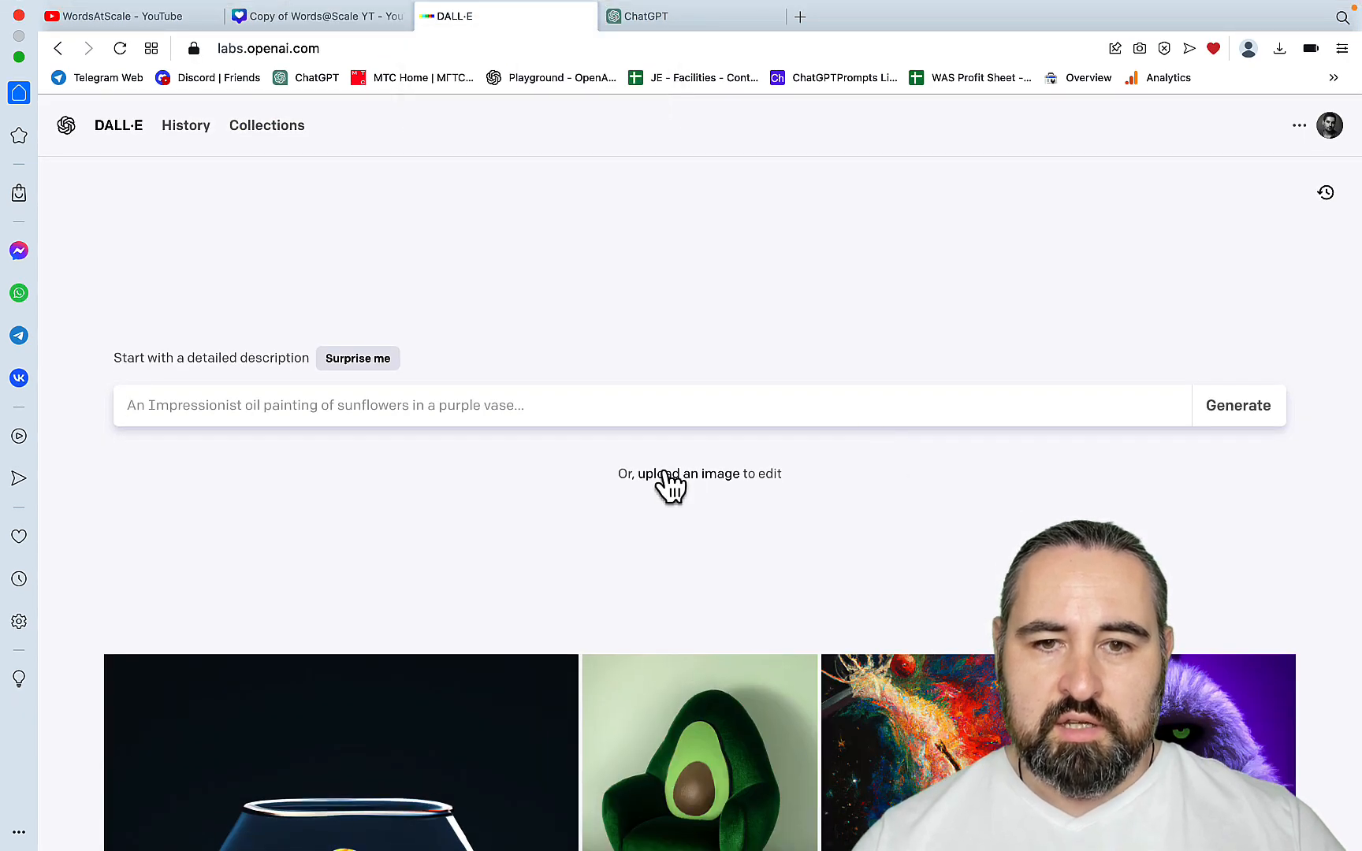
pyautogui.click(666, 474)
pyautogui.click(513, 206)
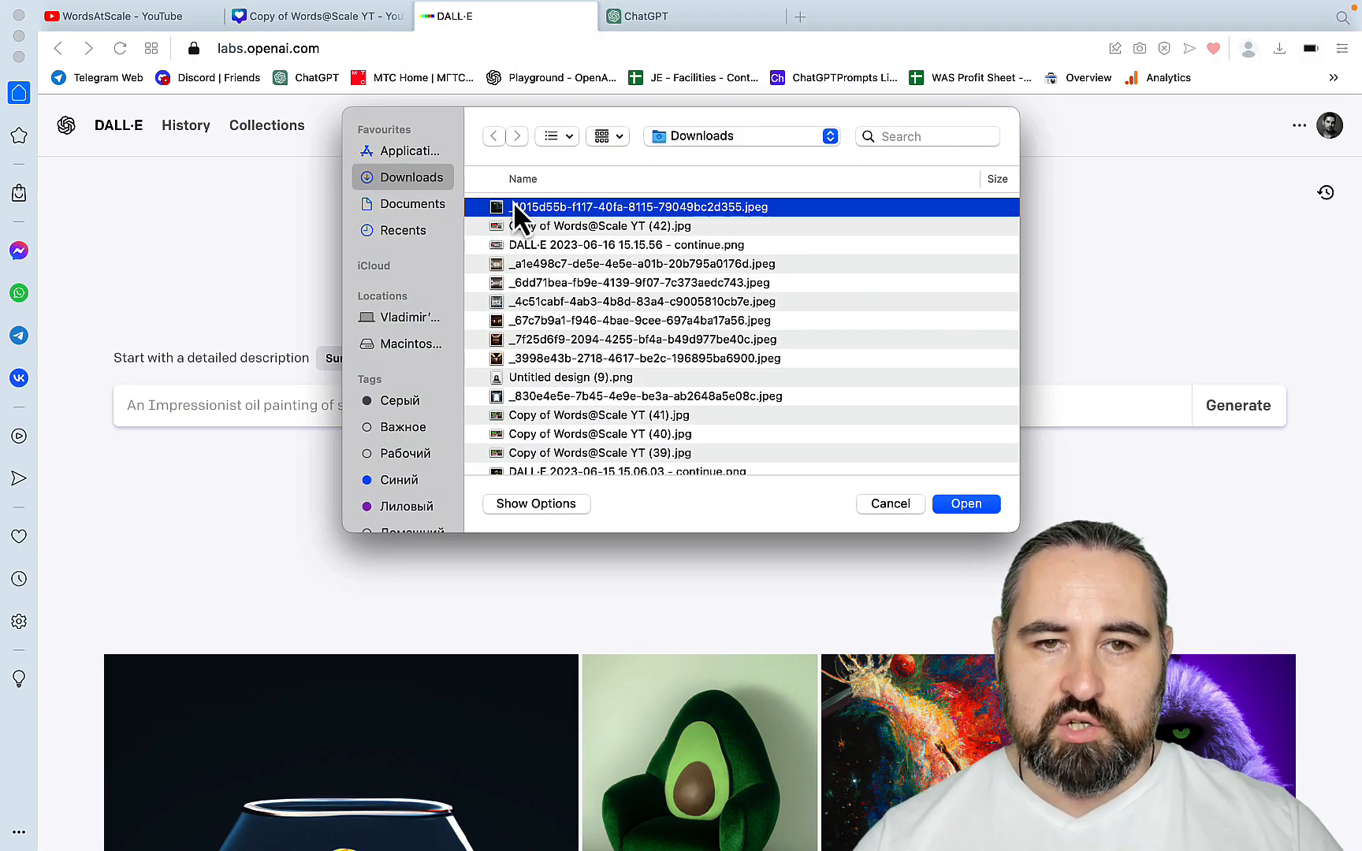
pyautogui.click(969, 505)
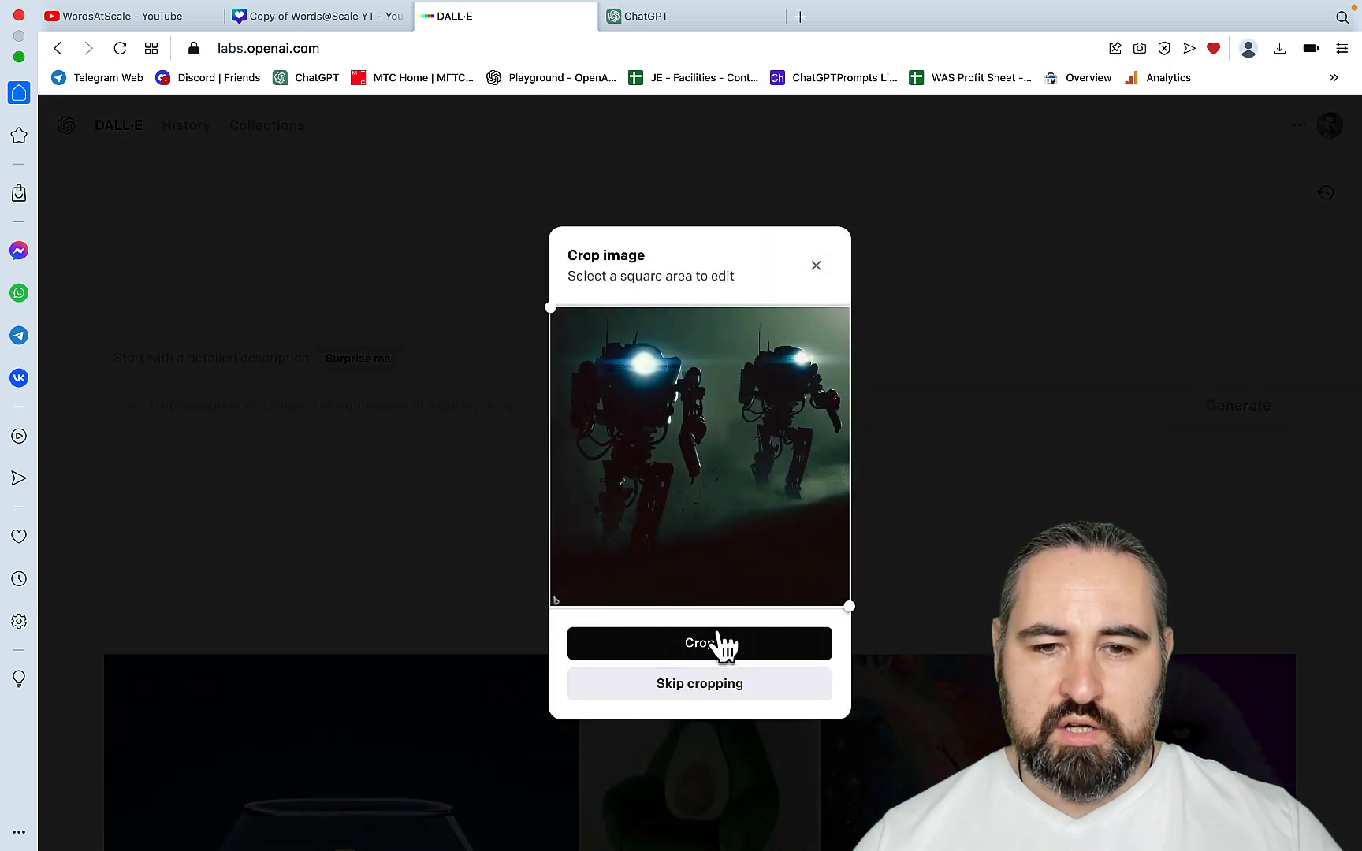
pyautogui.click(724, 683)
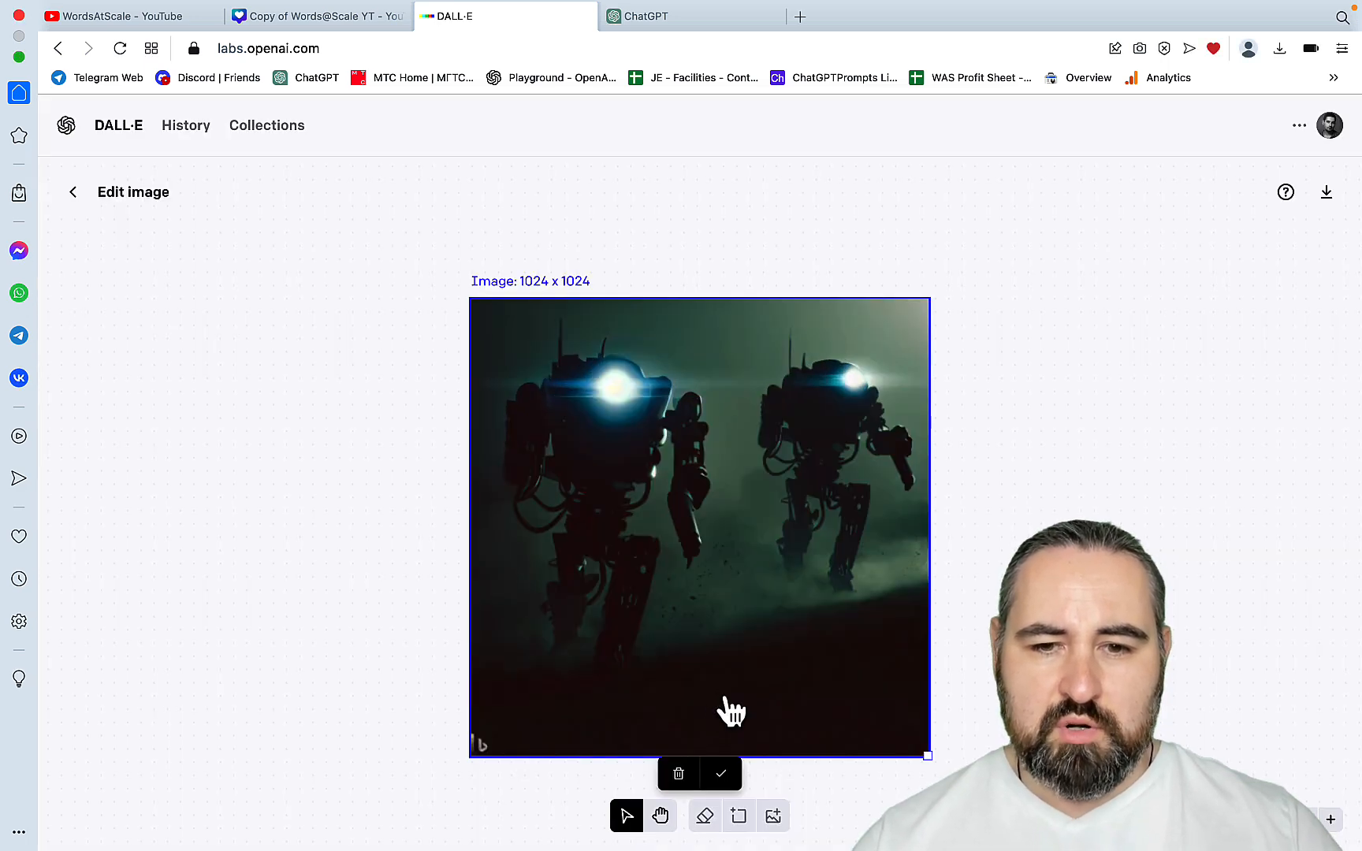
pyautogui.click(729, 776)
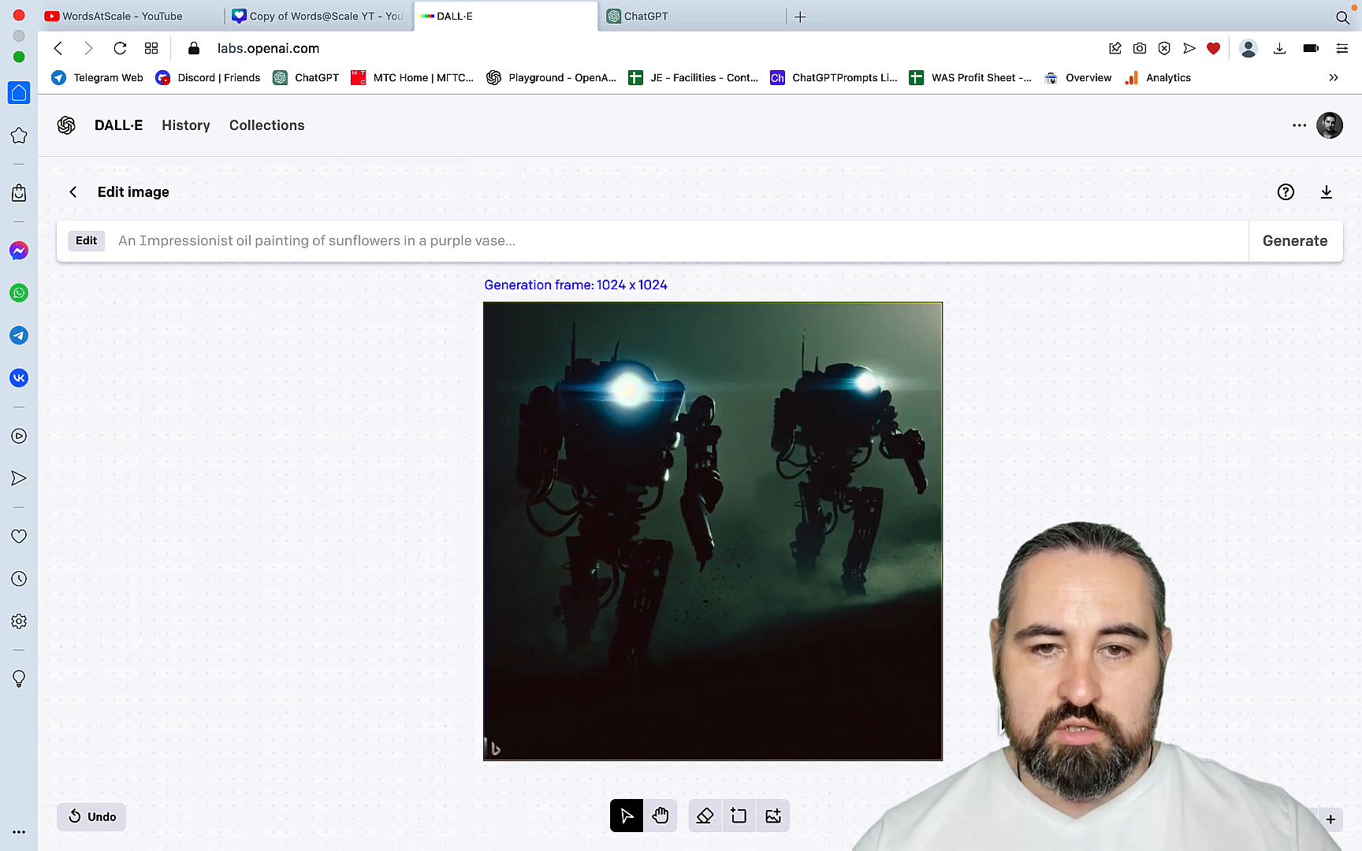
# Add a generation frame overlapping the right part of the robot image and extending past its right edge, and generate it with the prompt "continue".
pyautogui.click(741, 822)
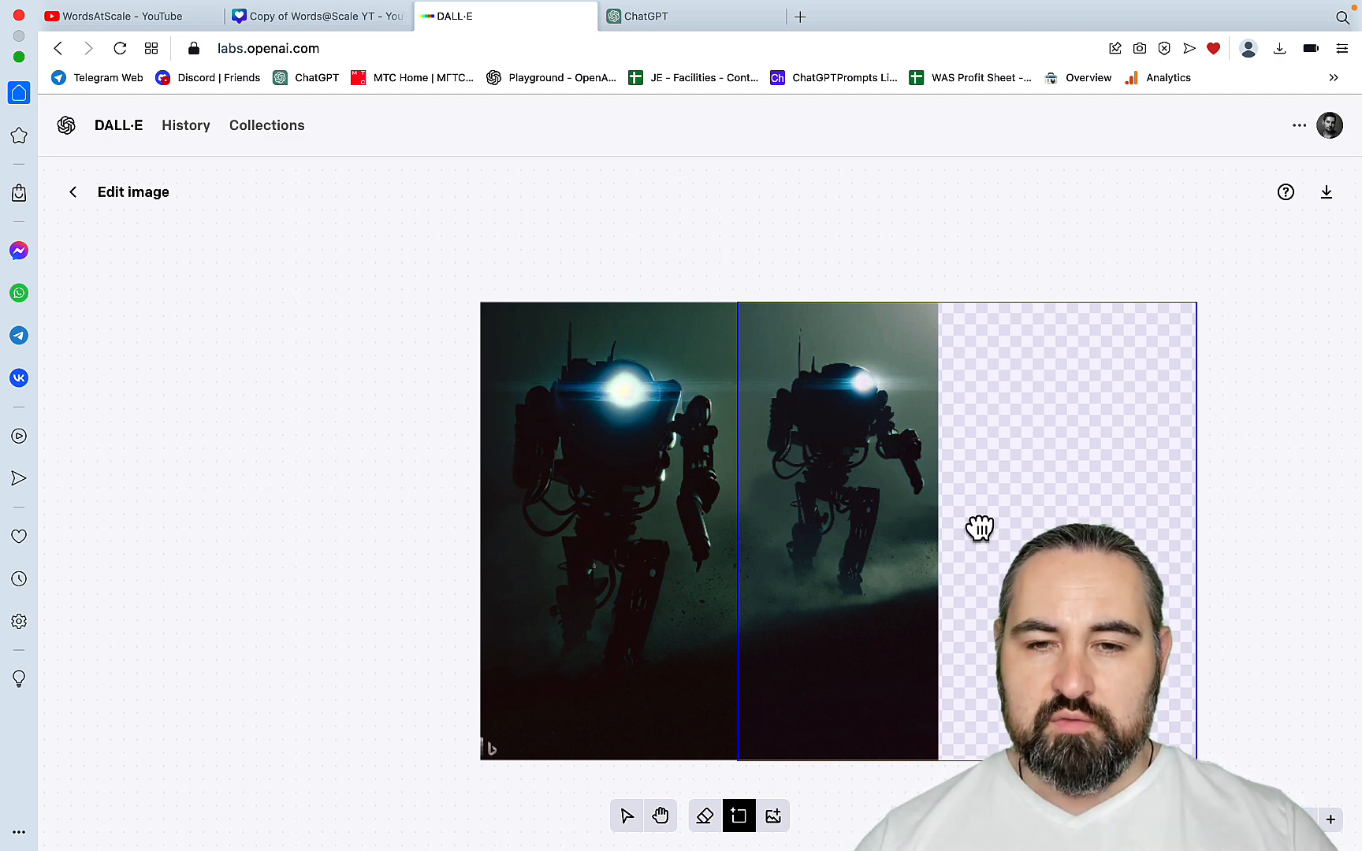
pyautogui.click(980, 528)
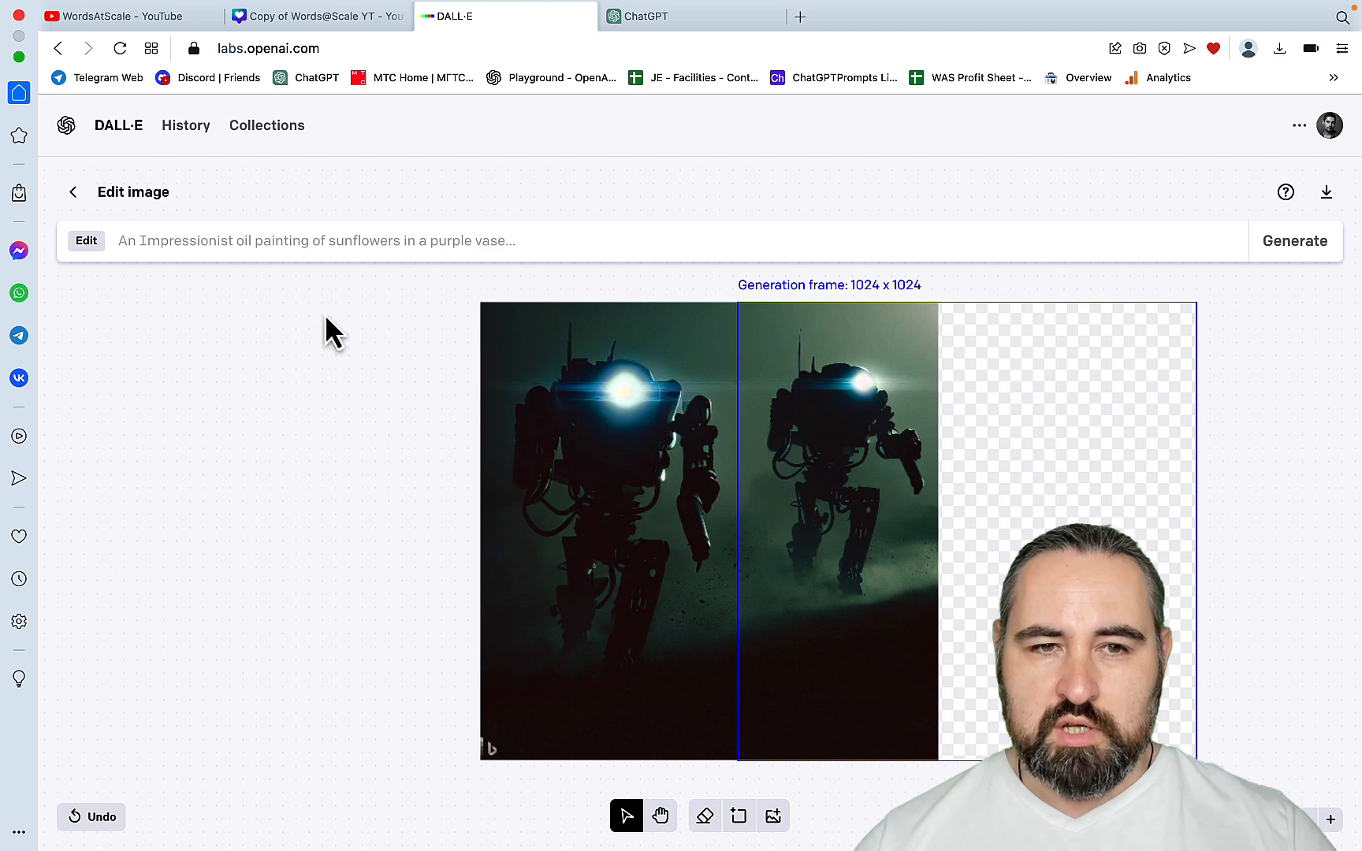
pyautogui.click(210, 233)
pyautogui.write('continue')
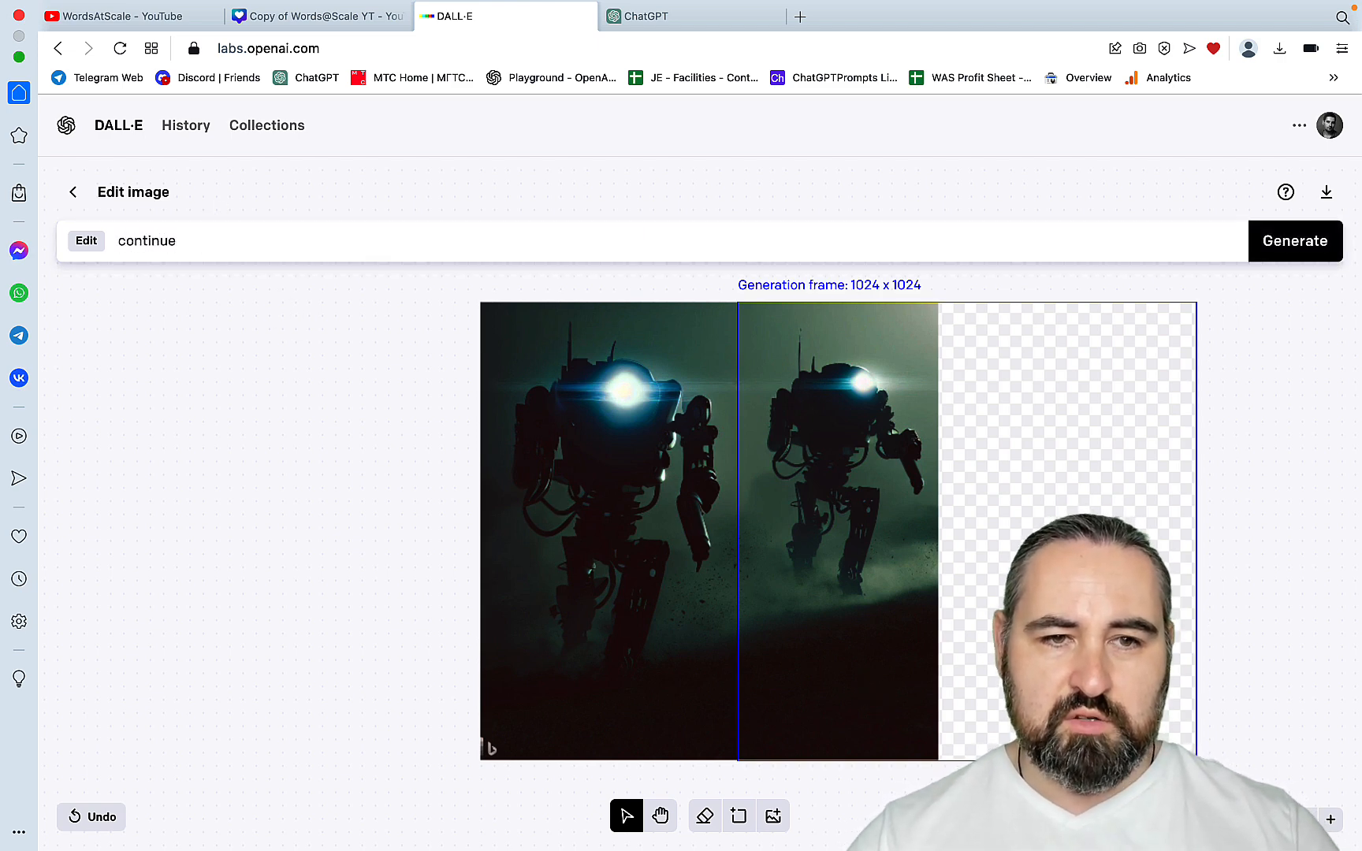
pyautogui.click(1295, 244)
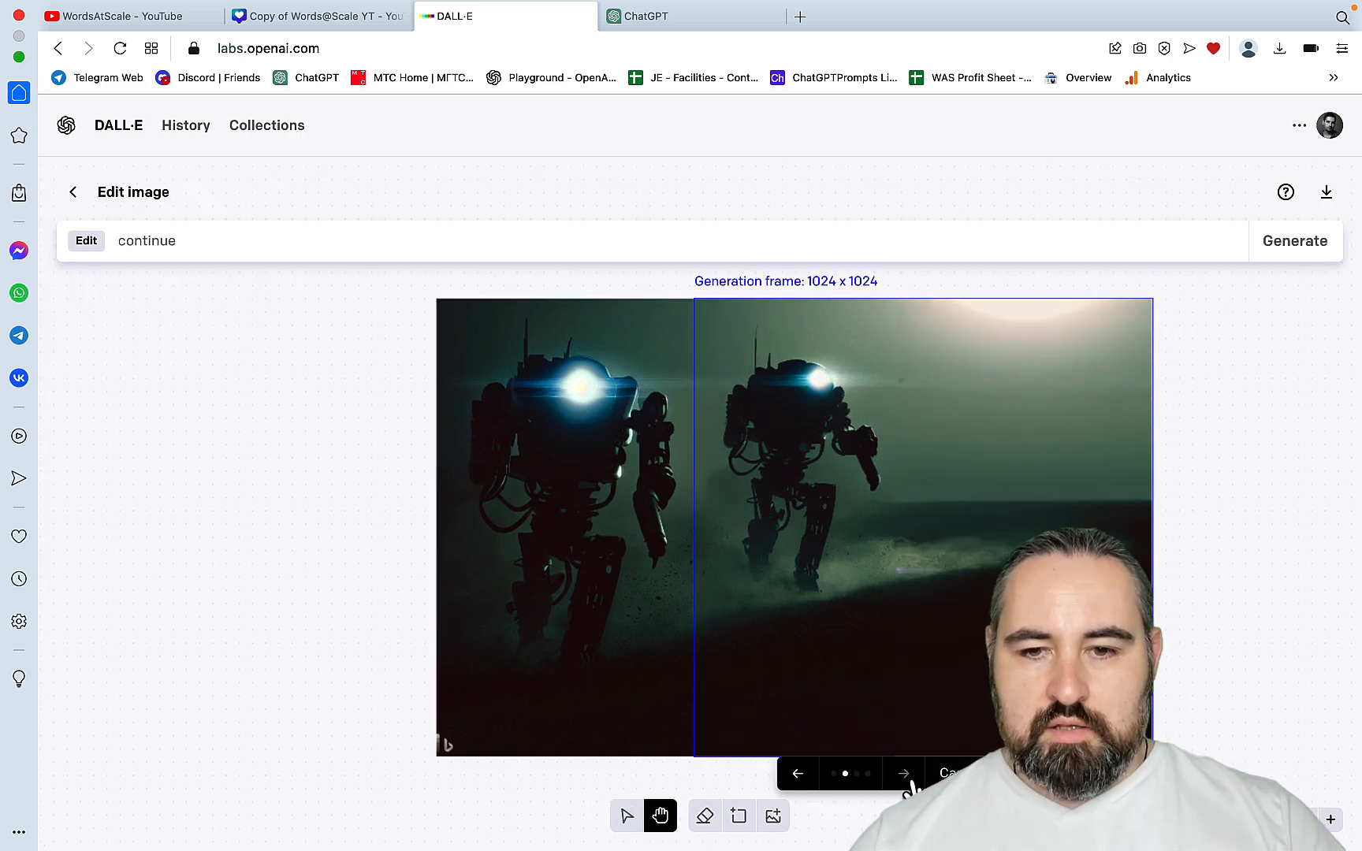
# Compare the generated variations of the right extension and accept the first one, with the wide bright glow along its upper edge.
pyautogui.click(904, 774)
pyautogui.click(904, 774)
pyautogui.click(904, 774)
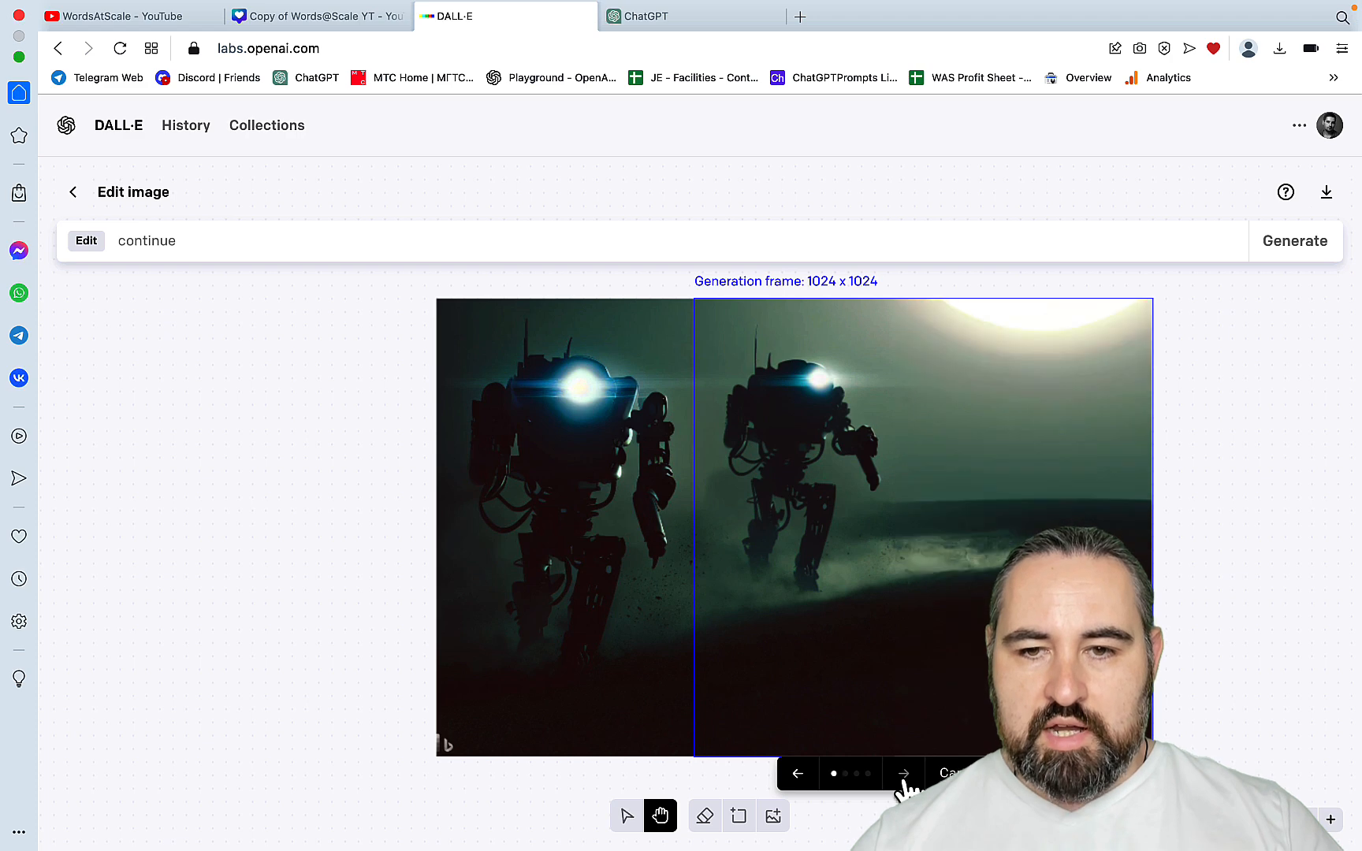
pyautogui.click(904, 774)
pyautogui.click(904, 773)
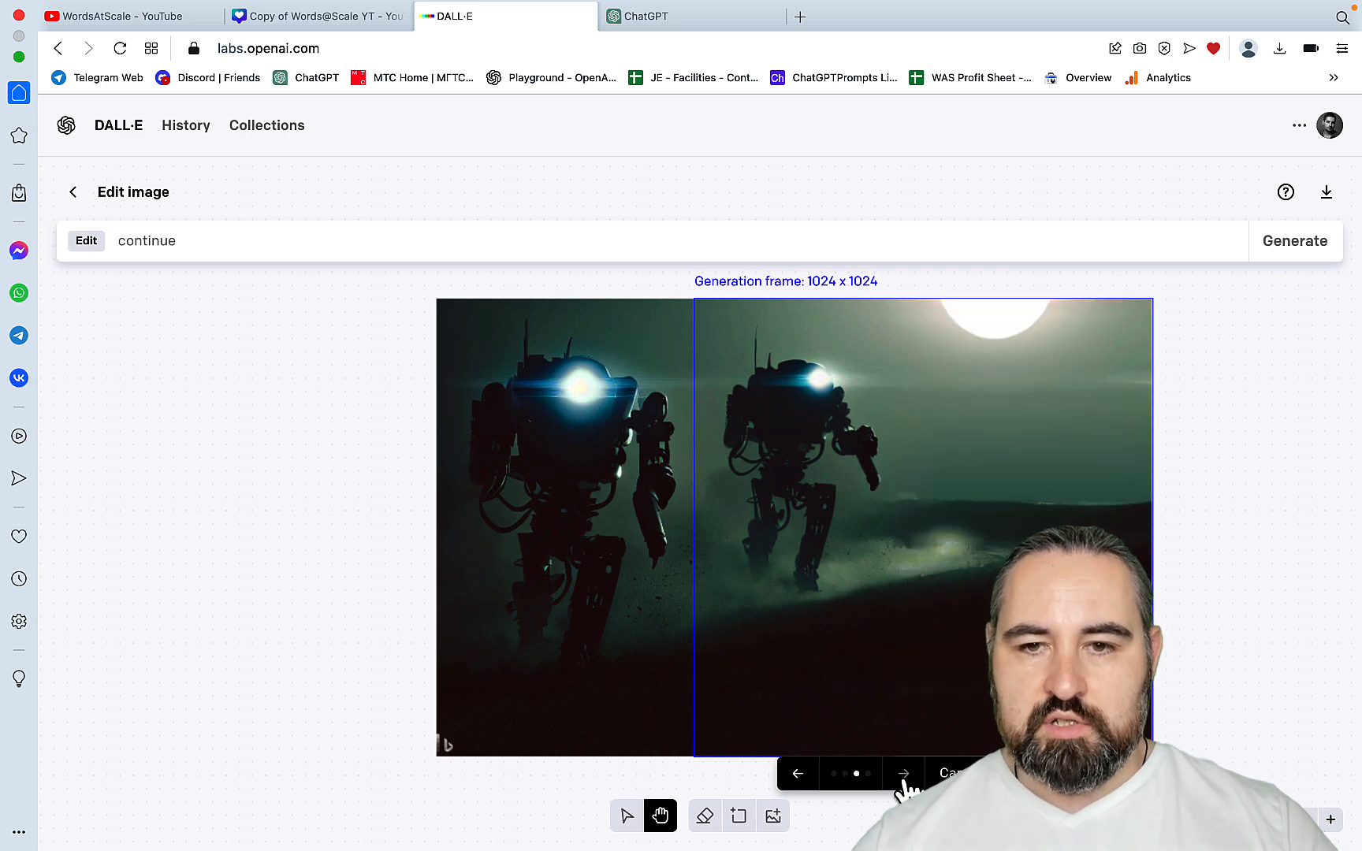
pyautogui.click(904, 774)
pyautogui.click(904, 773)
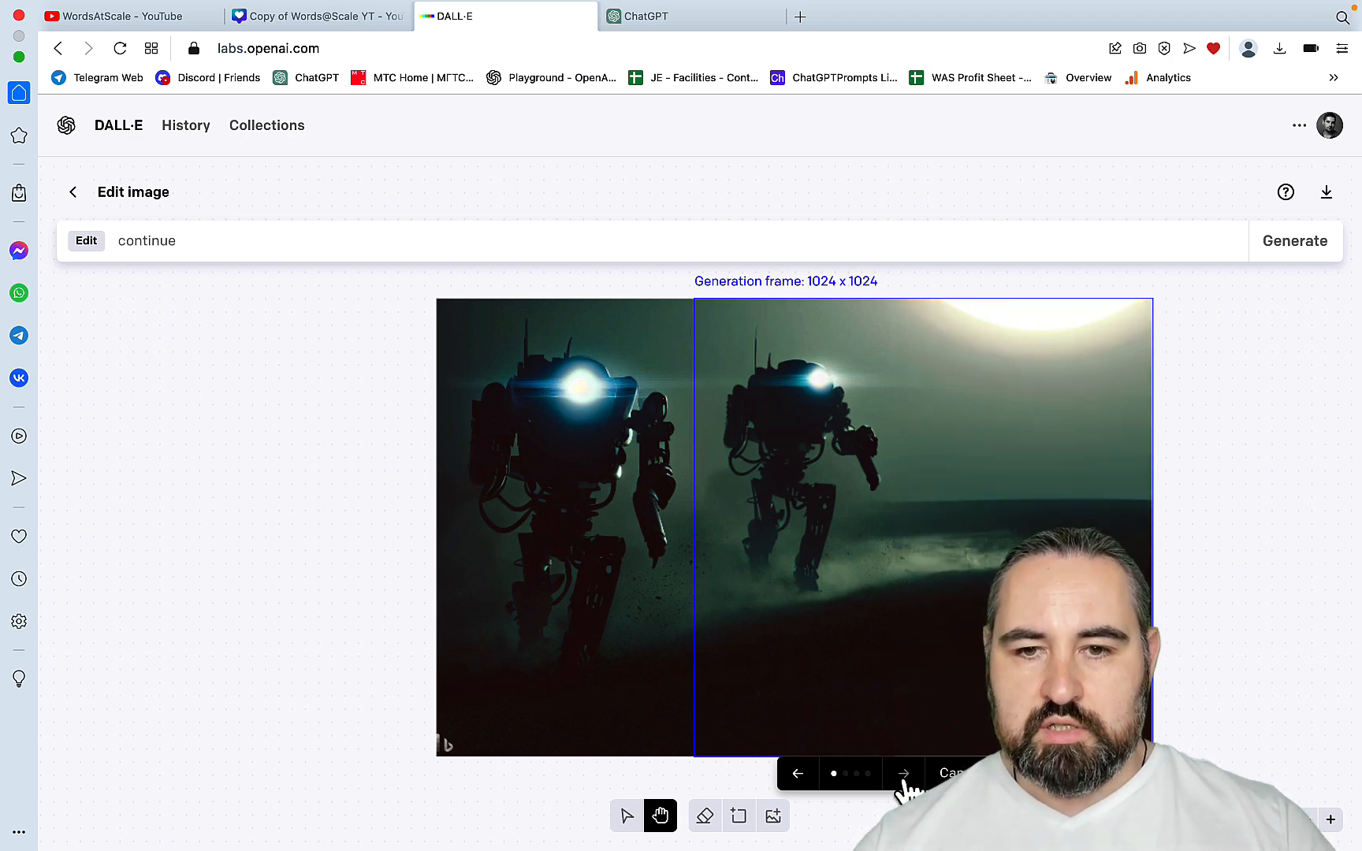
pyautogui.click(797, 774)
pyautogui.click(797, 774)
pyautogui.click(906, 775)
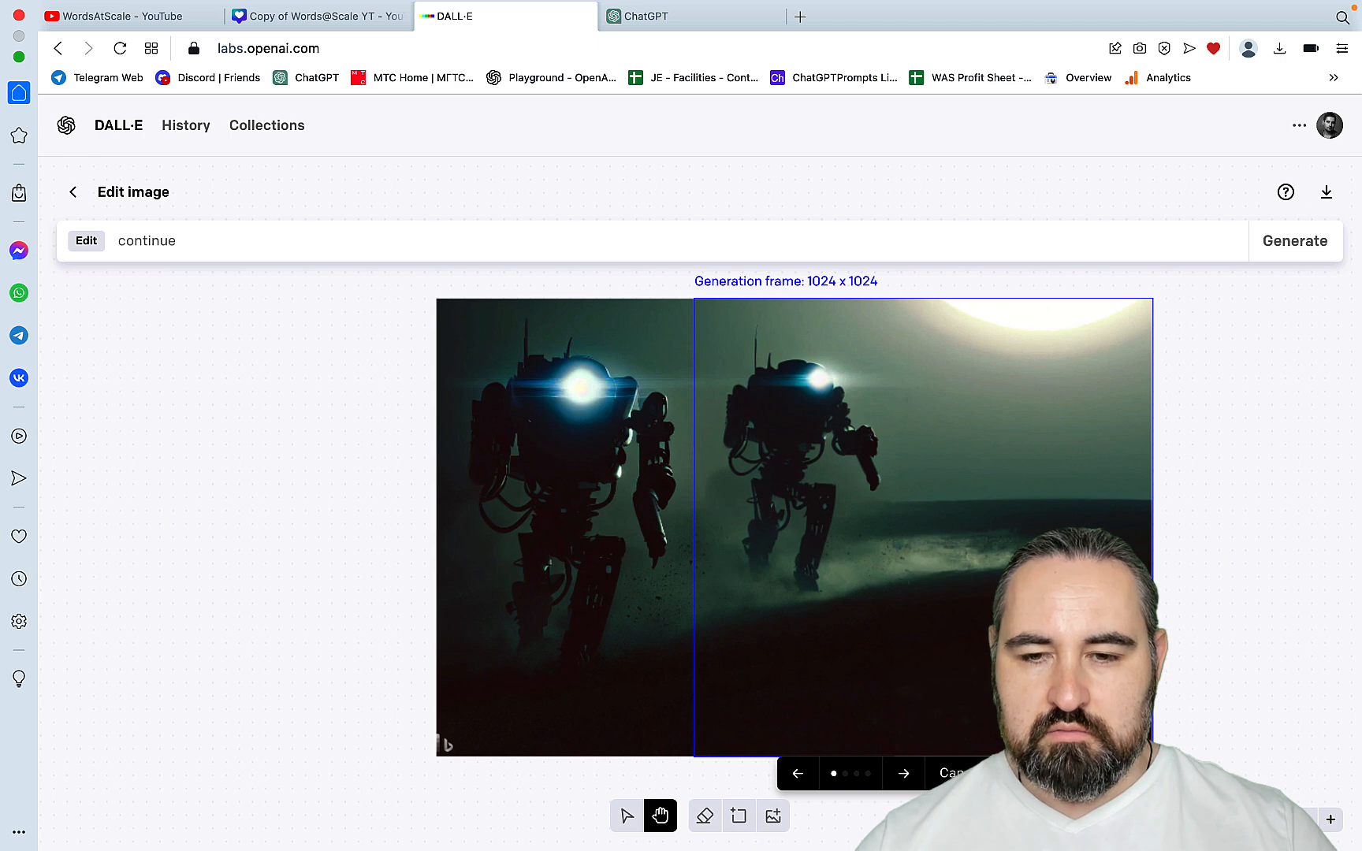
pyautogui.click(1003, 774)
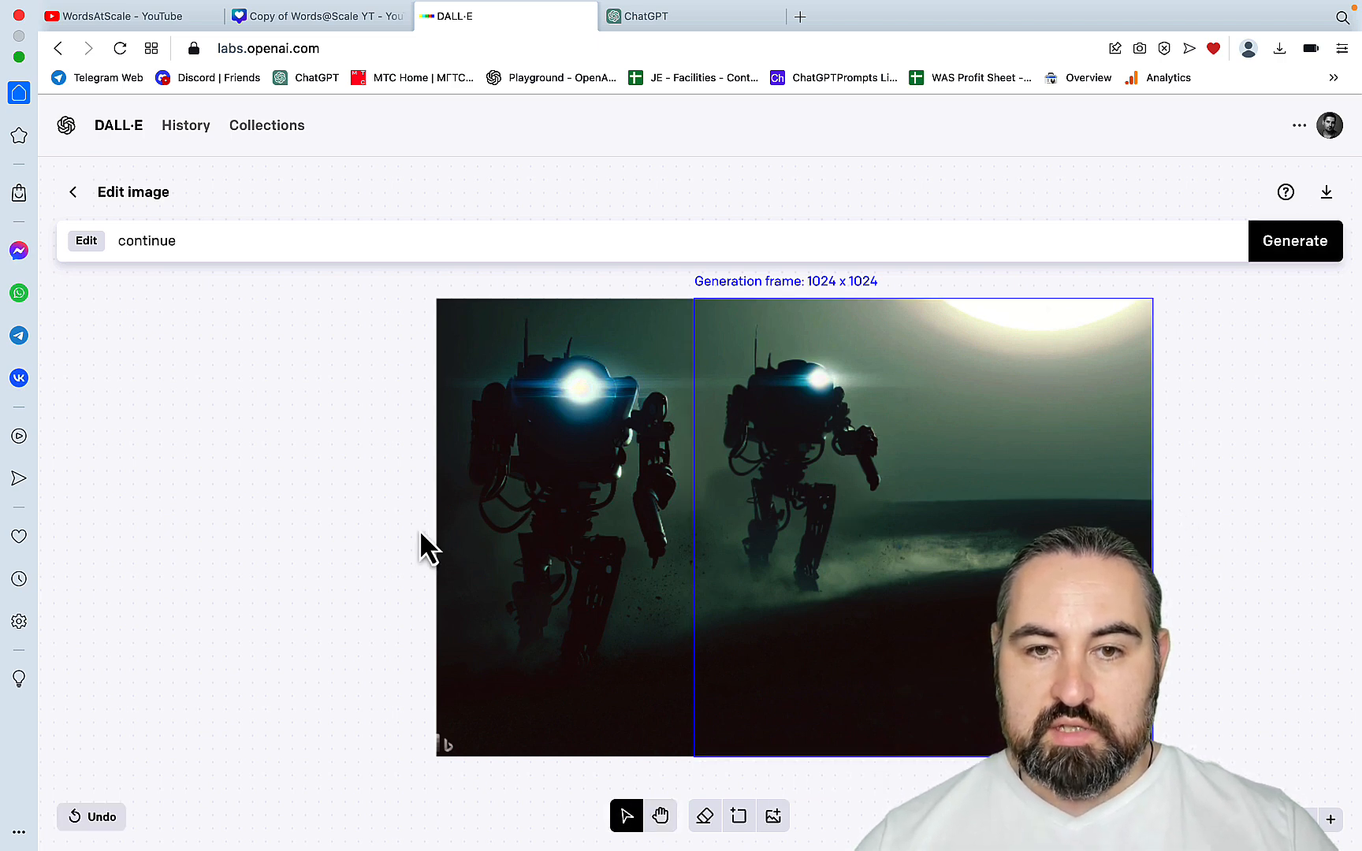
# Add a generation frame extending past the robot image's left edge, aligned with its height, and generate it with the prompt "continue".
pyautogui.click(738, 815)
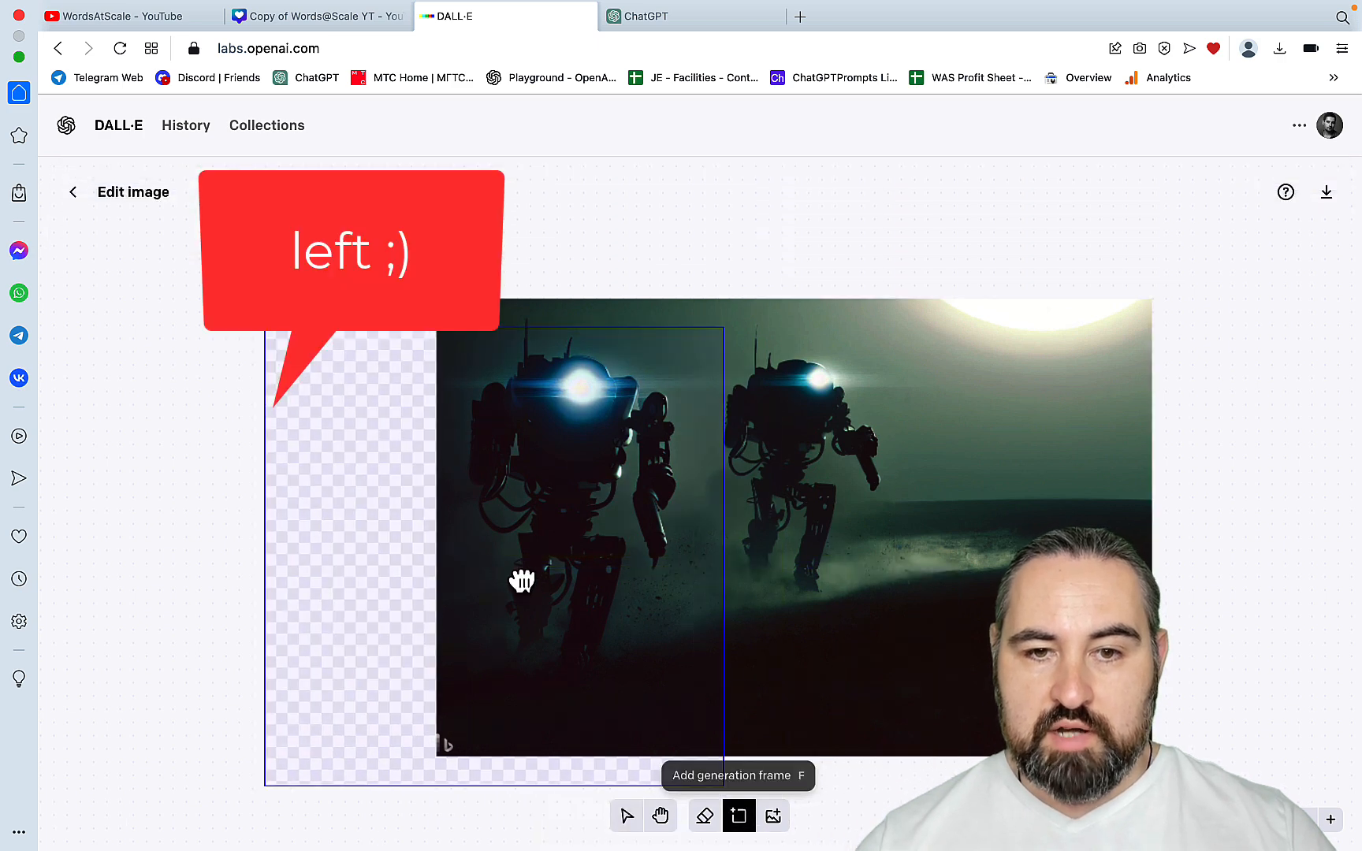
pyautogui.click(493, 552)
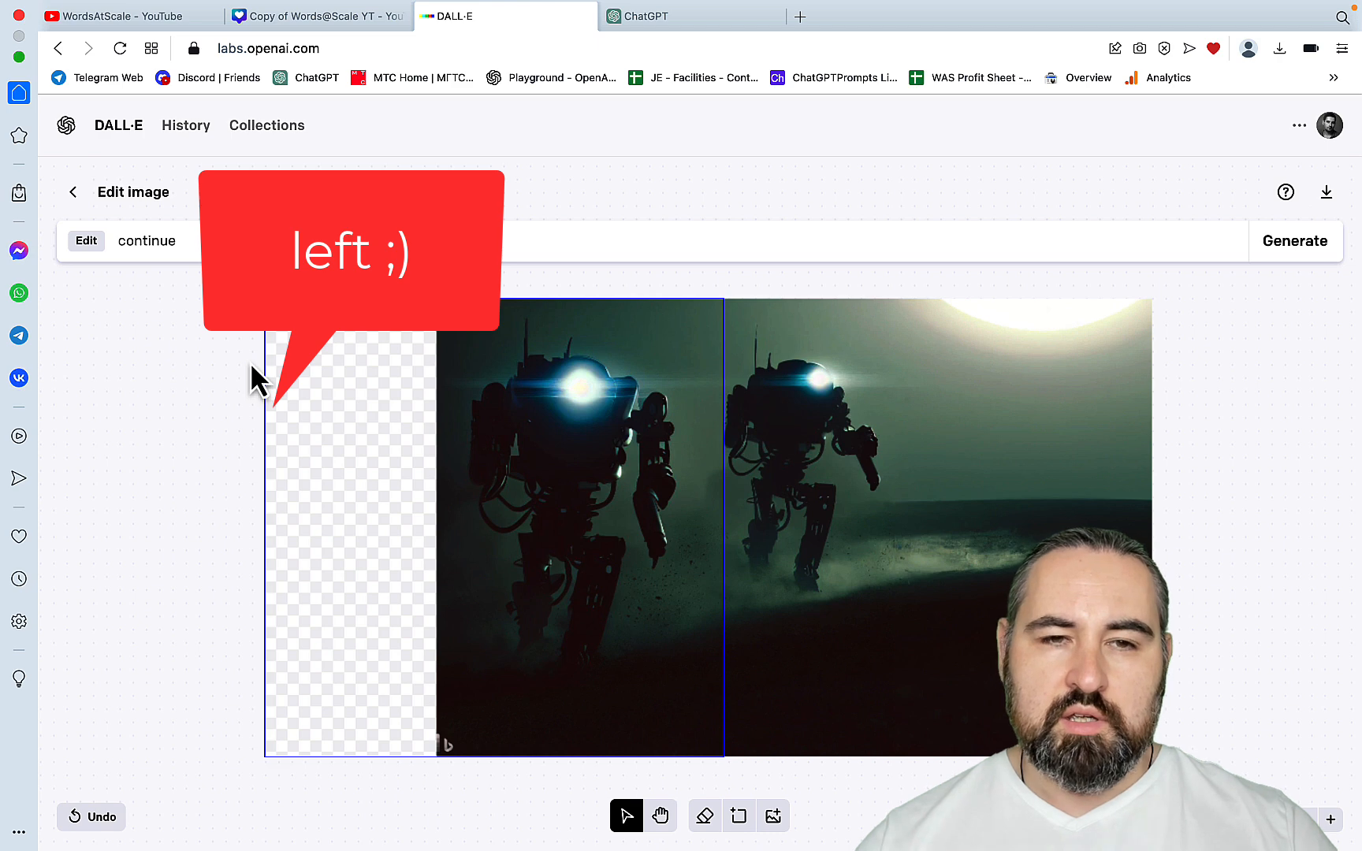
pyautogui.click(1292, 243)
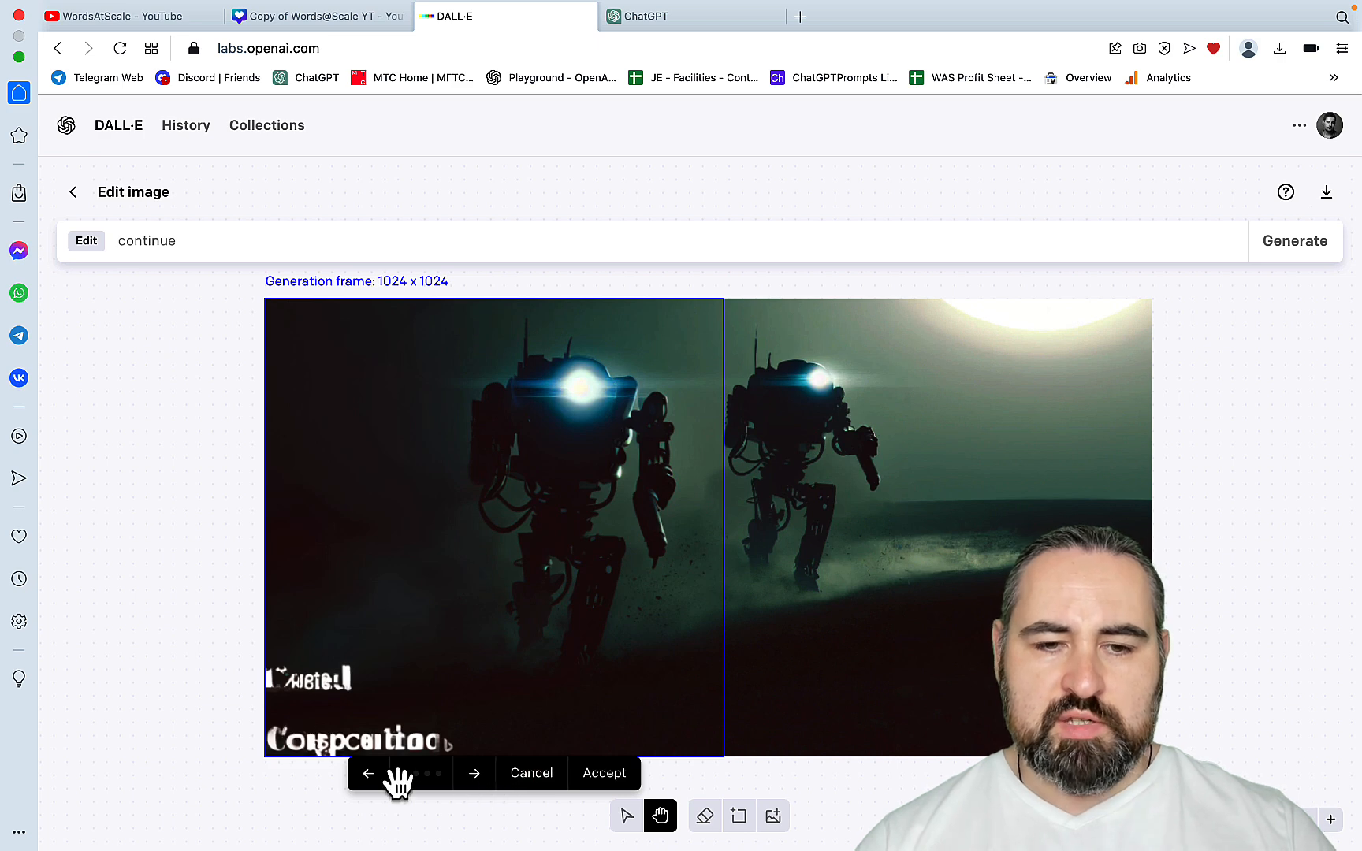
# Compare the variations of the left extension, accept the second one with glowing cyan lettering in the lower corner, and download the extended image.
pyautogui.click(474, 774)
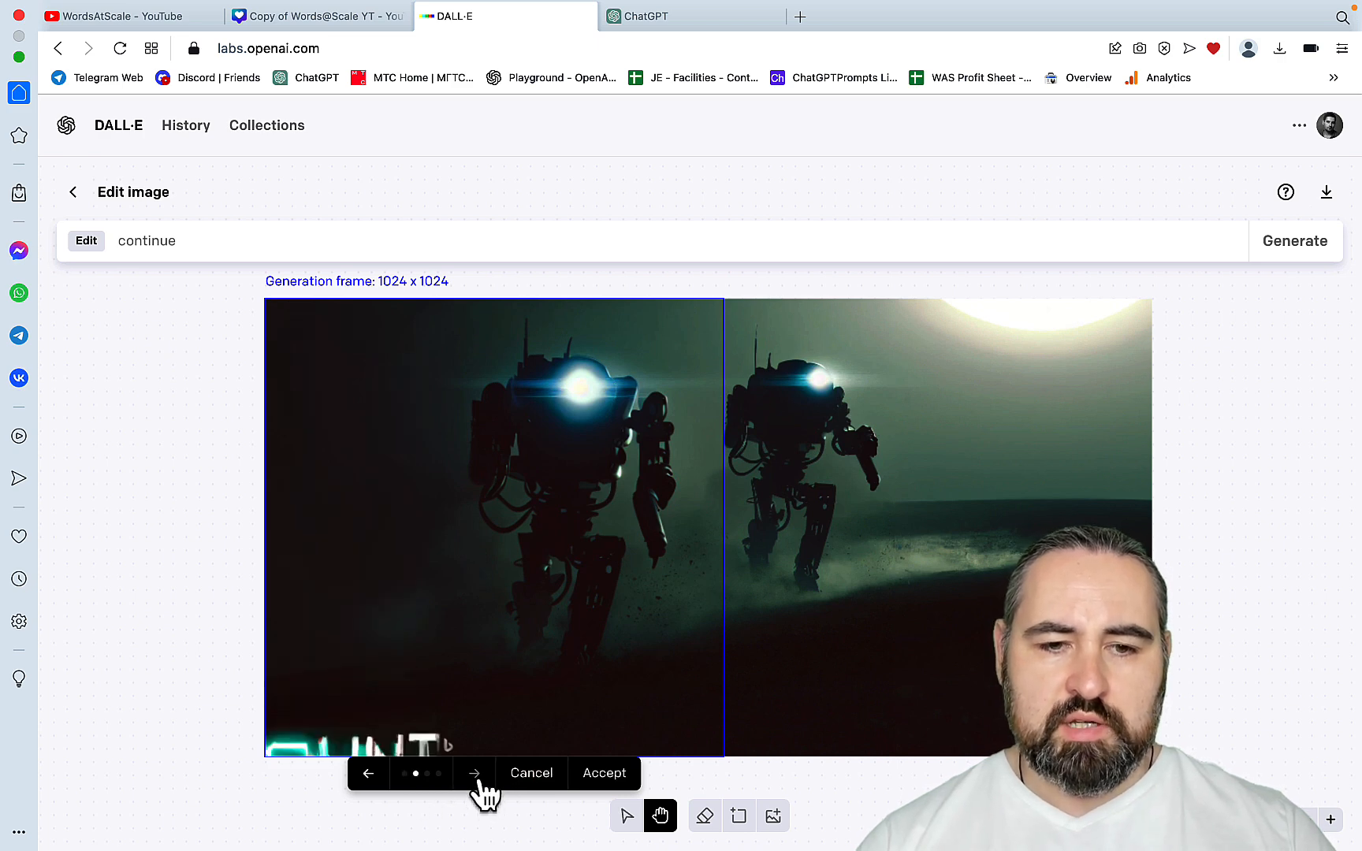
pyautogui.click(475, 773)
pyautogui.click(474, 774)
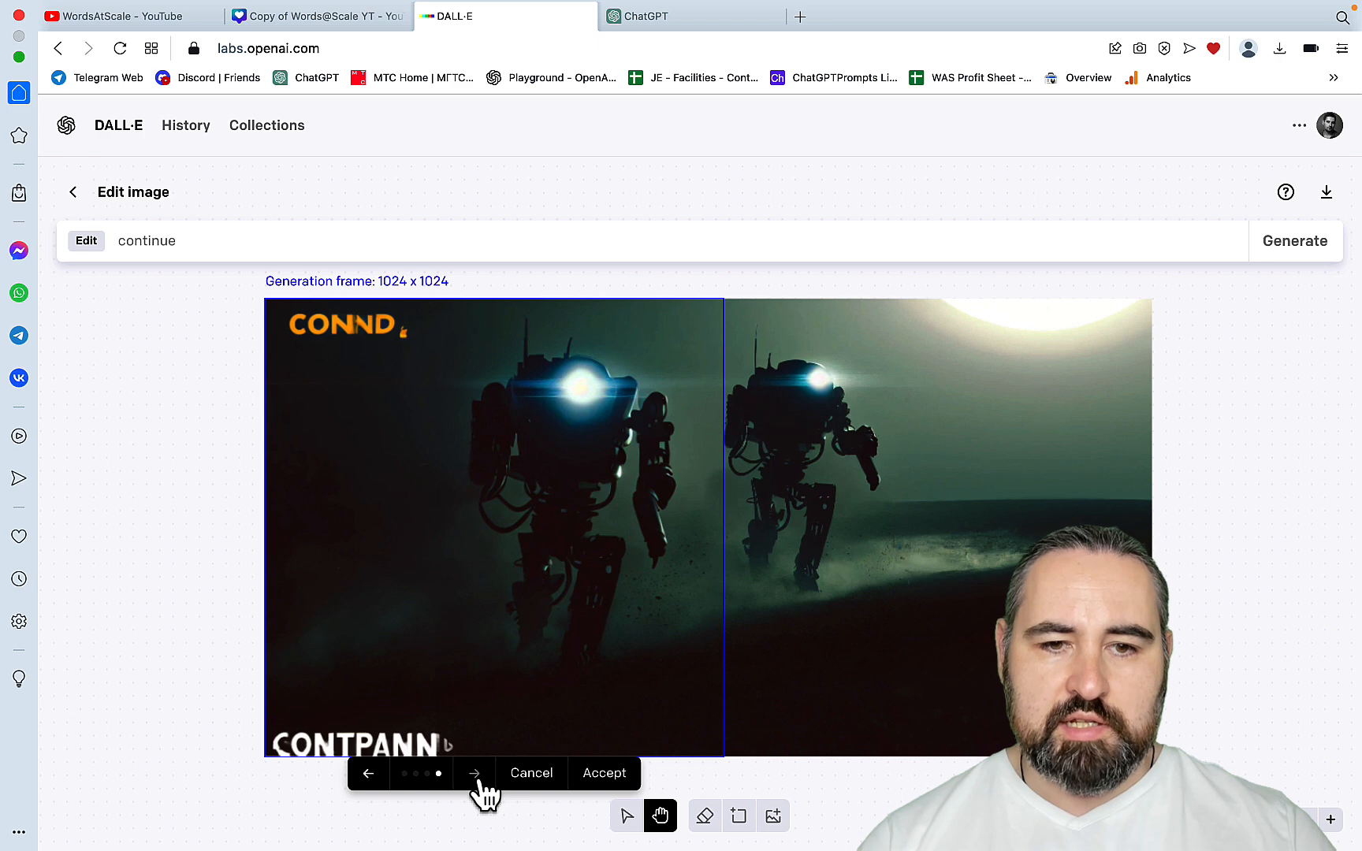
pyautogui.click(474, 774)
pyautogui.click(475, 774)
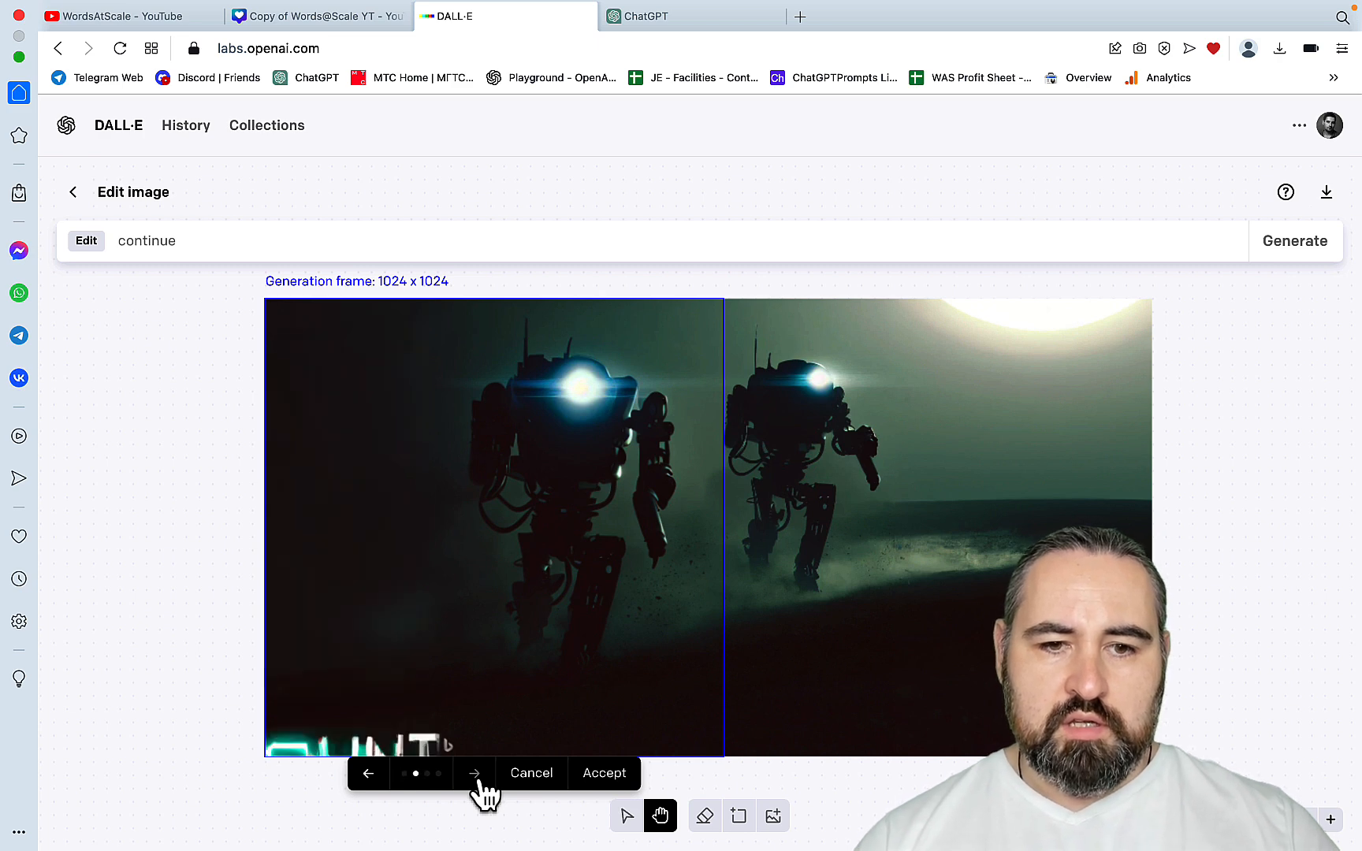
pyautogui.click(616, 778)
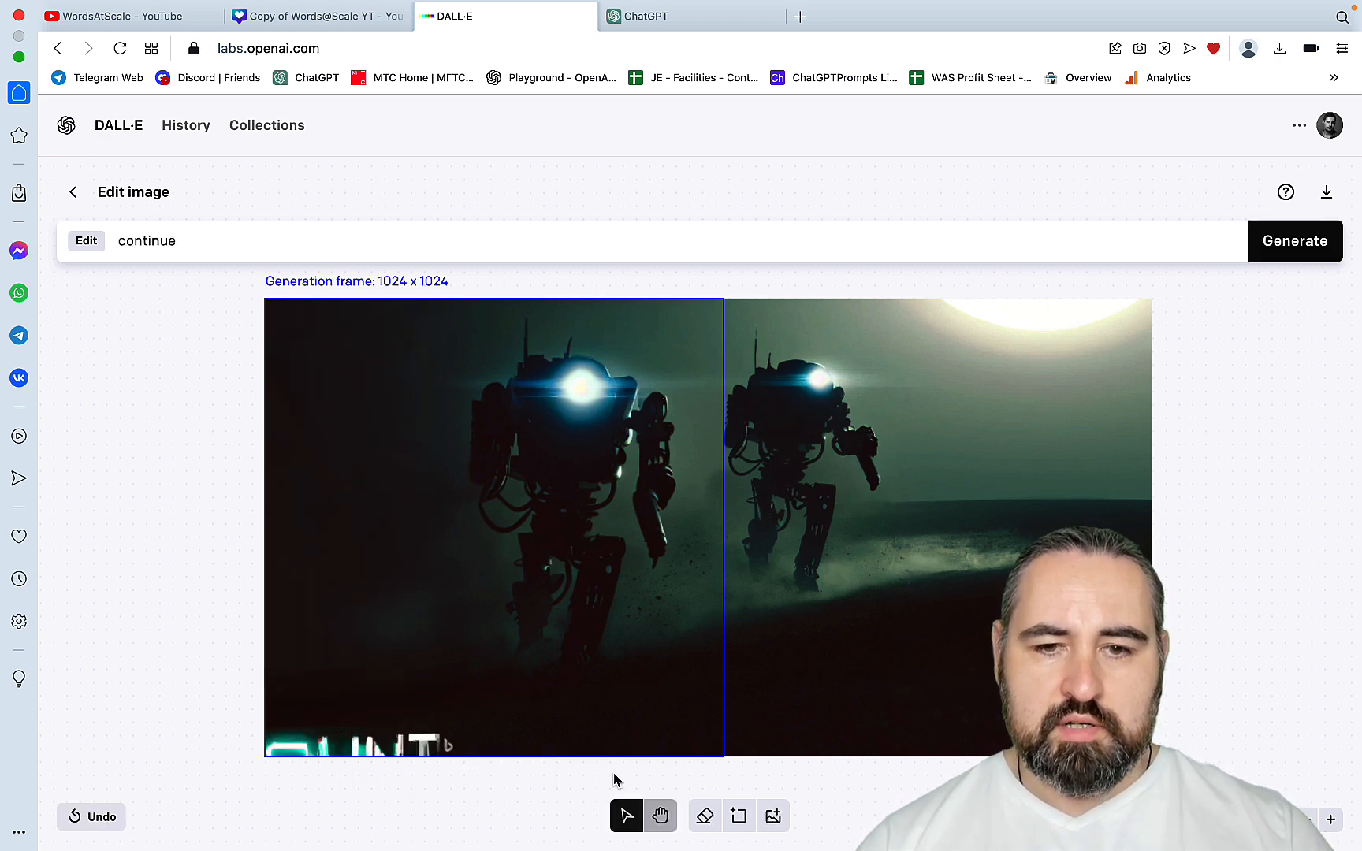
pyautogui.click(1330, 197)
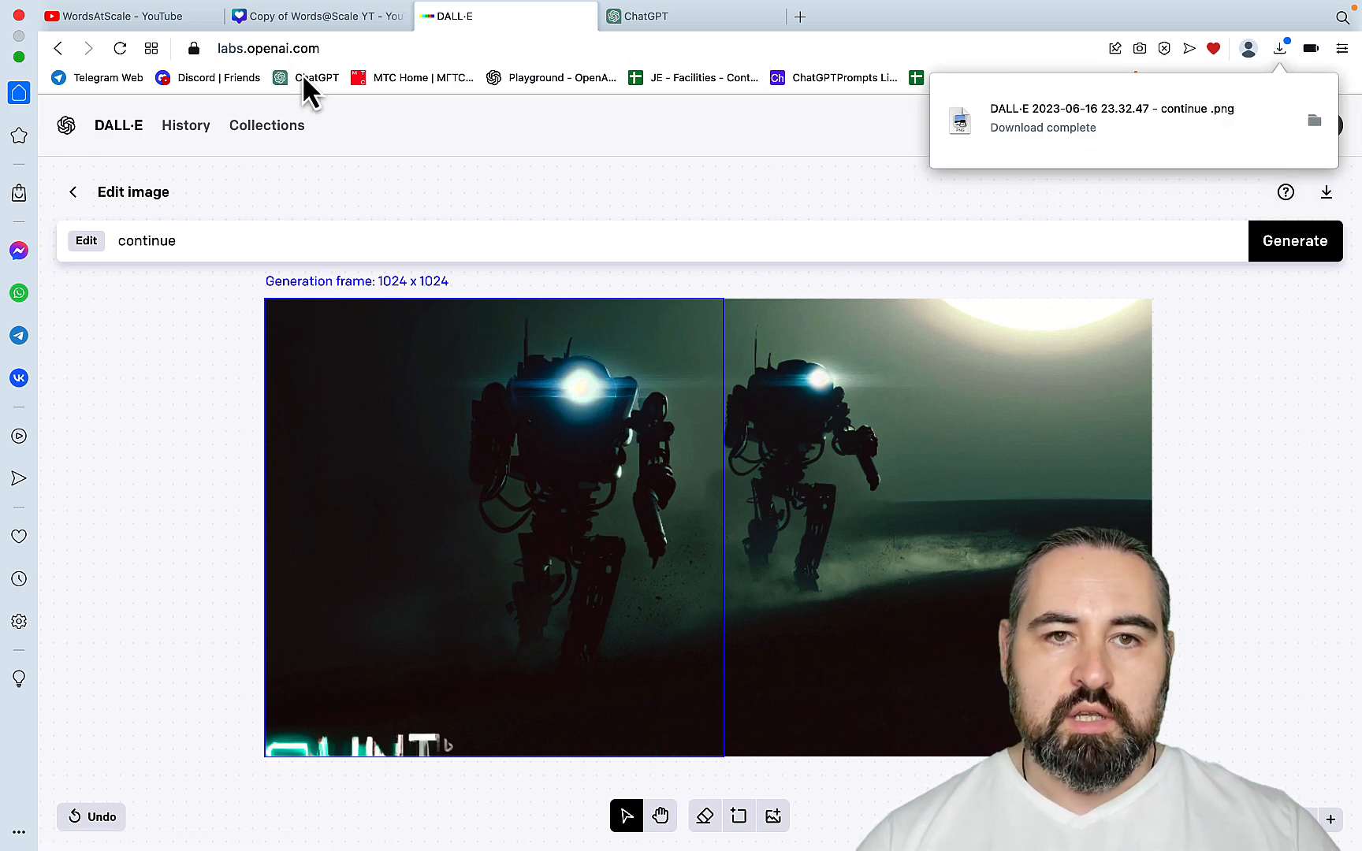
# Switch back to the Canva design and delete the square robot image from page 1.
pyautogui.click(274, 20)
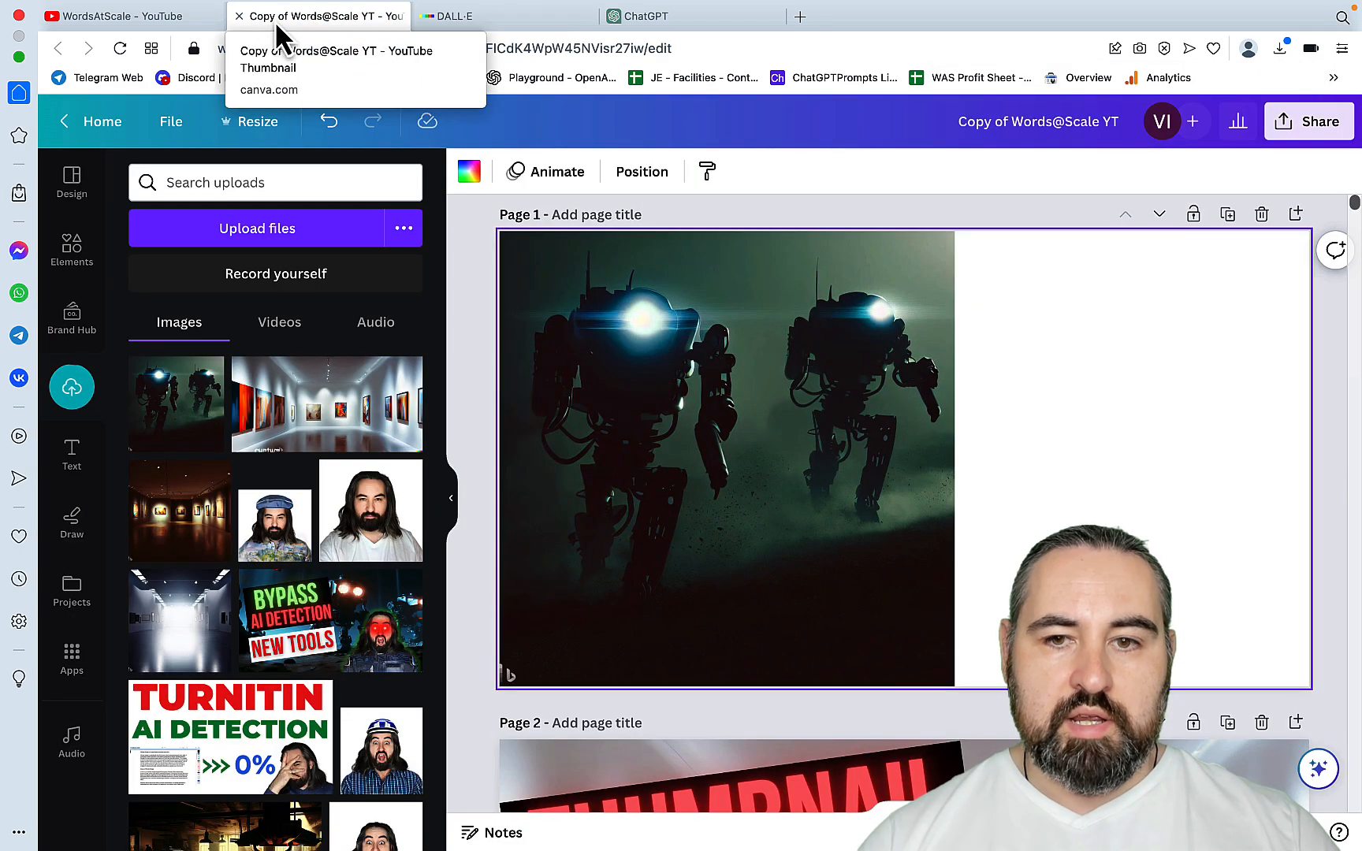
pyautogui.click(599, 420)
pyautogui.press('Delete')
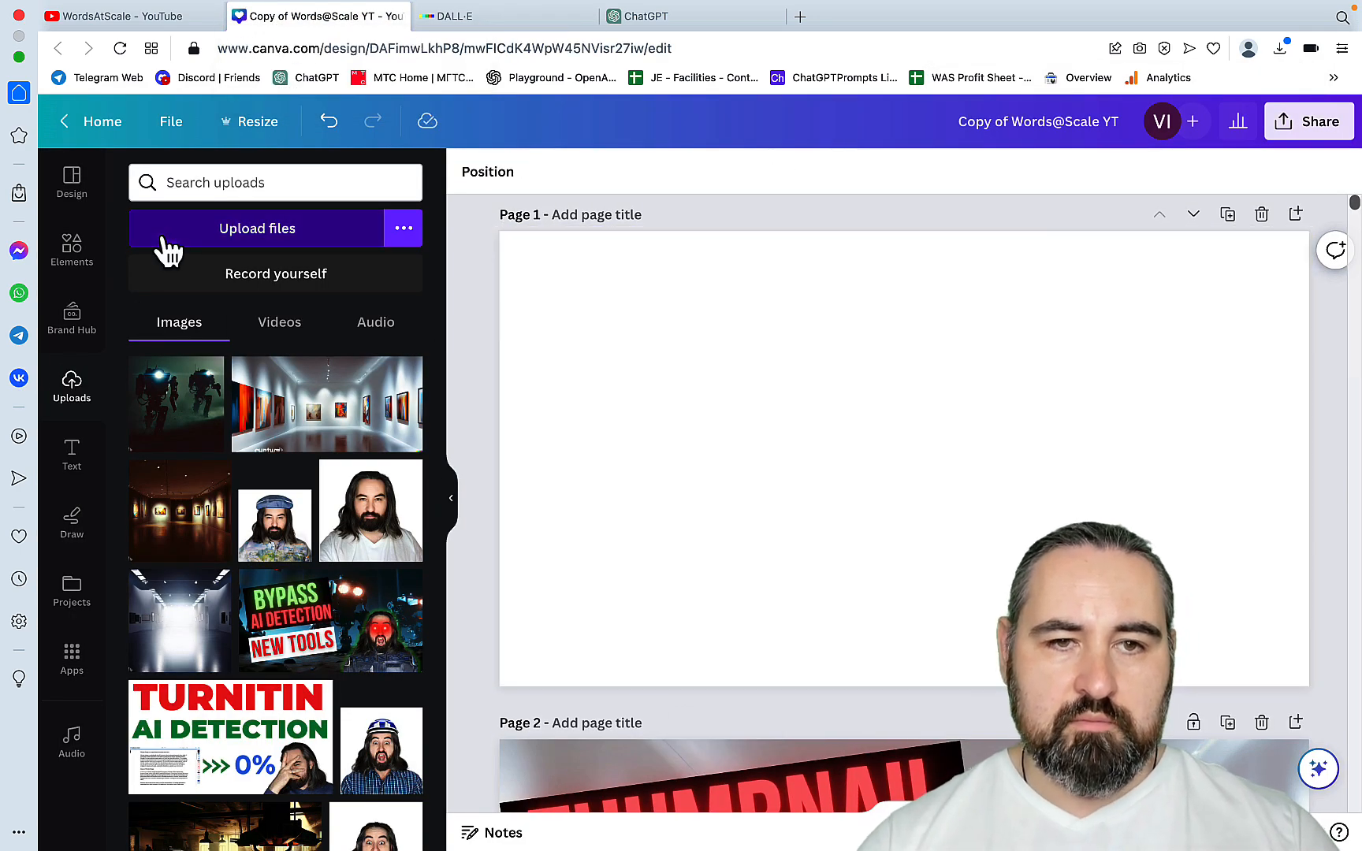
# Upload the downloaded image "DALL·E 2023-06-16 23.32.47 - continue .png" to the design's uploads.
pyautogui.click(169, 251)
pyautogui.click(567, 205)
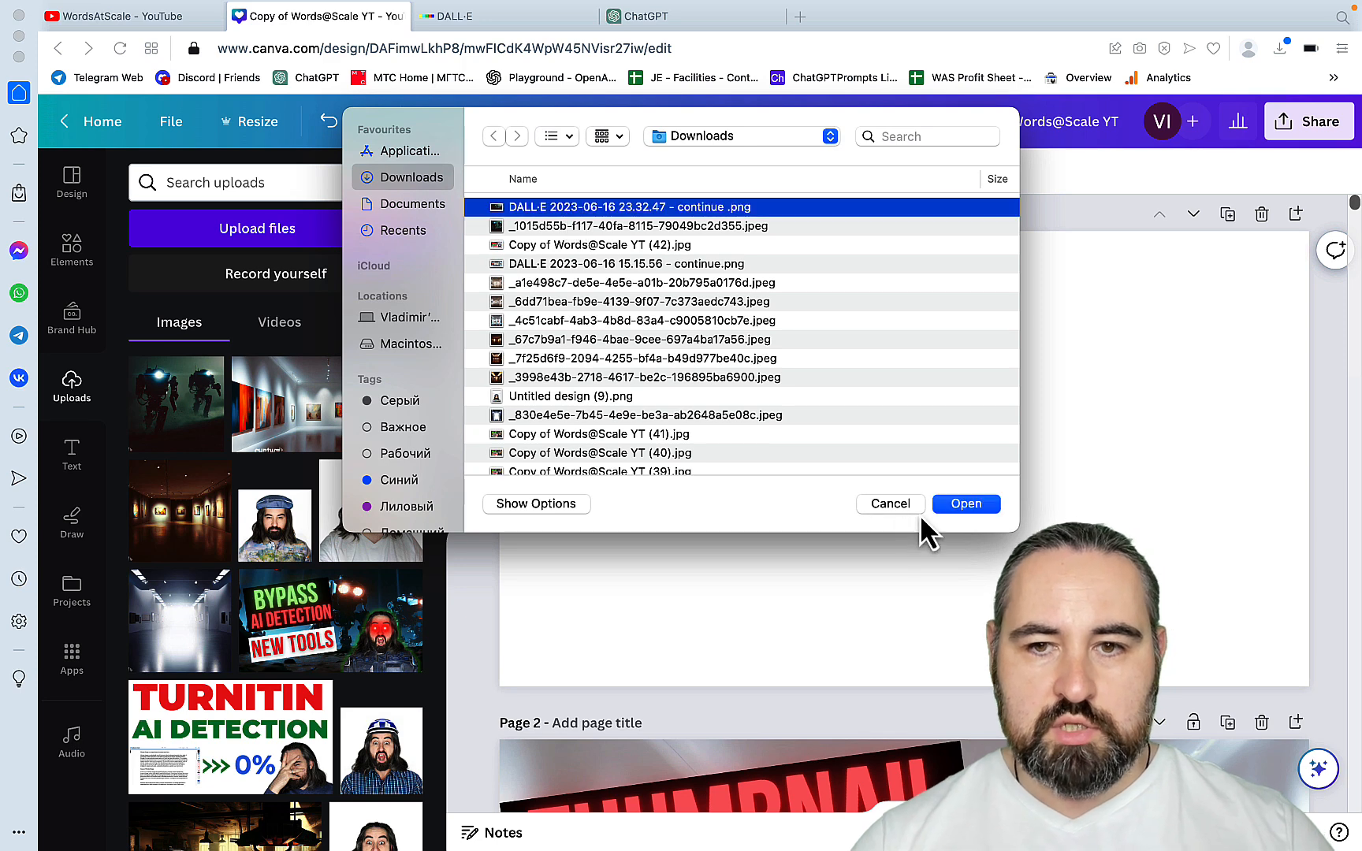
pyautogui.click(965, 504)
# Place the extended robot image in the upper-left corner of page 1 and enlarge it to the full page width.
pyautogui.click(217, 406)
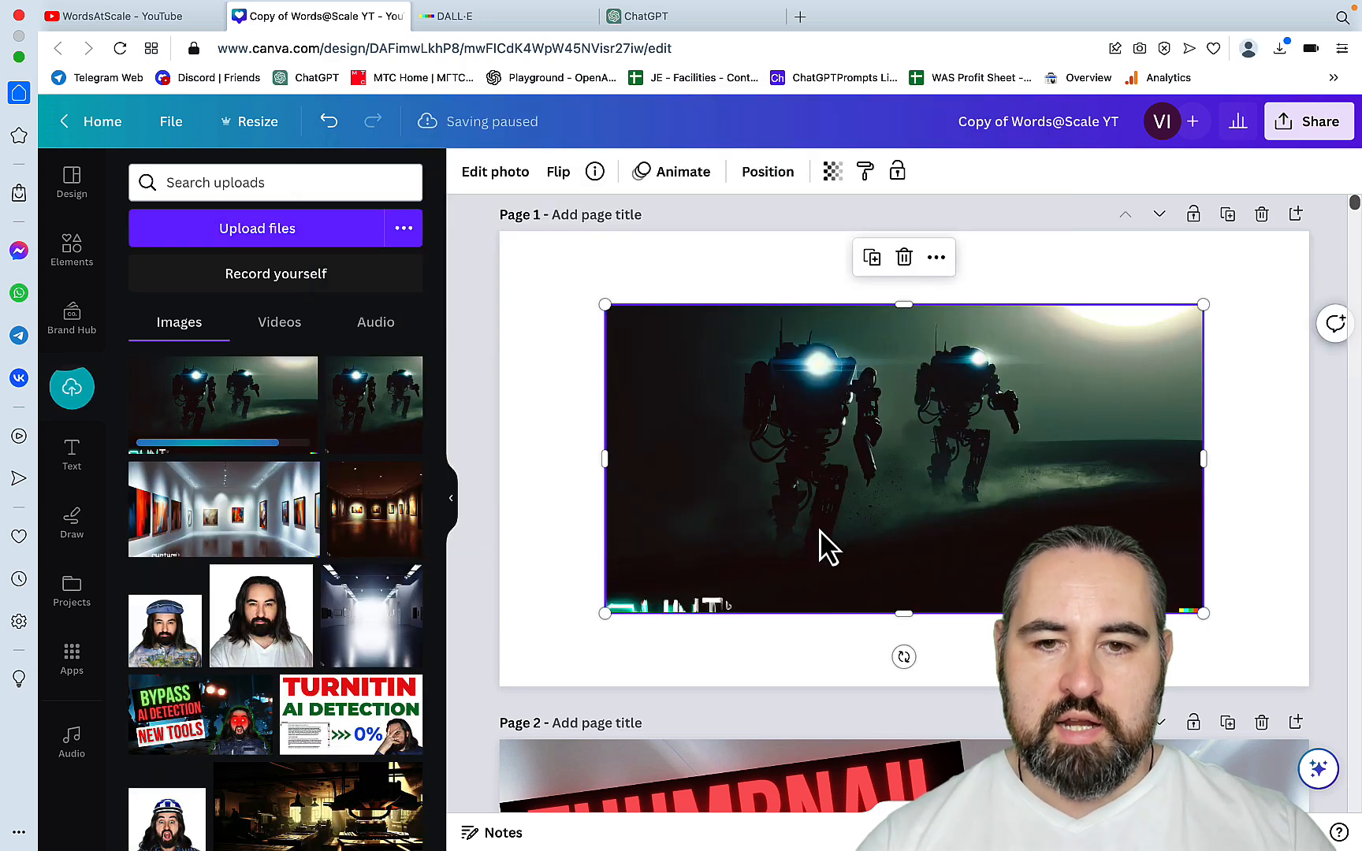
pyautogui.moveTo(830, 515); pyautogui.dragTo(725, 442)
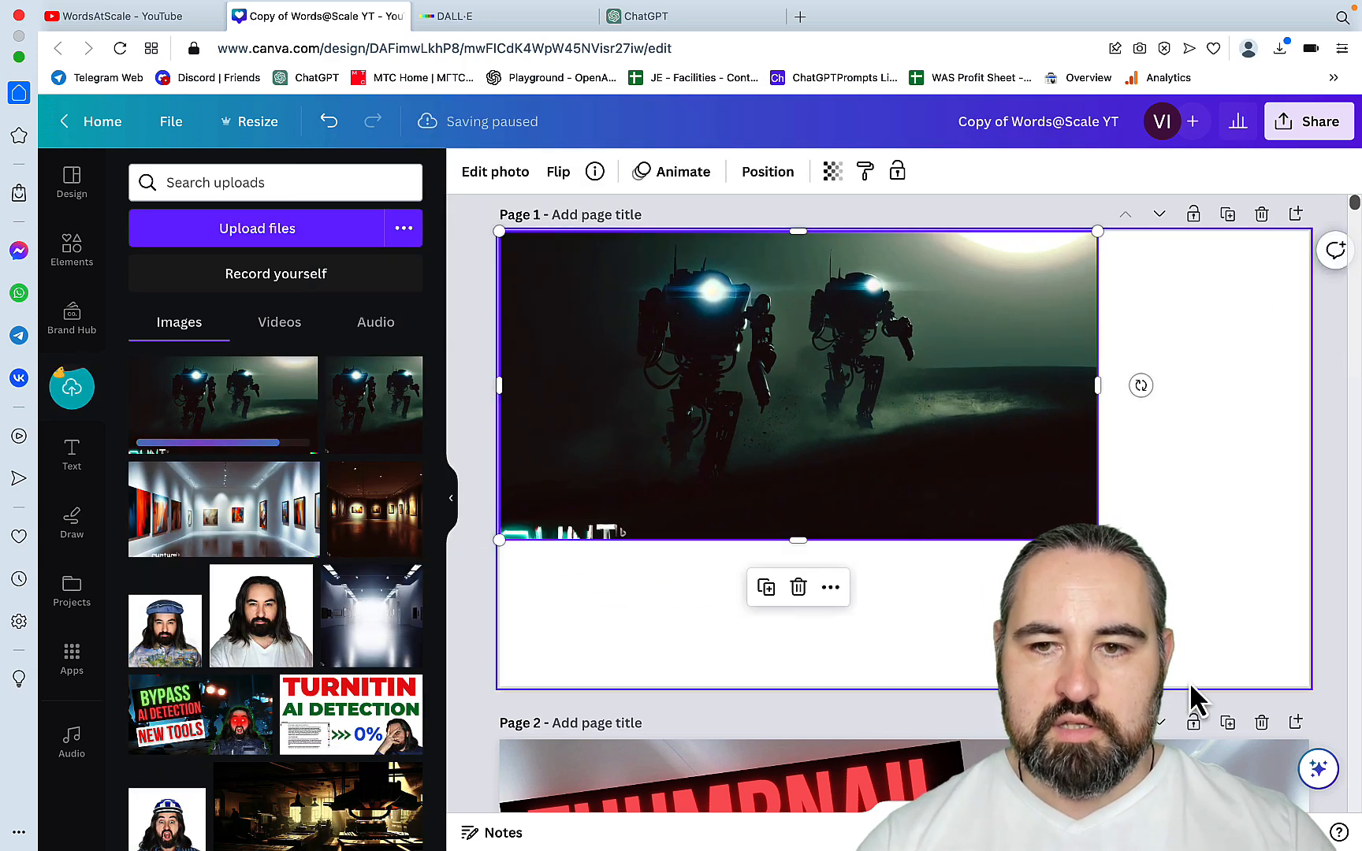
pyautogui.moveTo(1097, 540); pyautogui.dragTo(1259, 774)
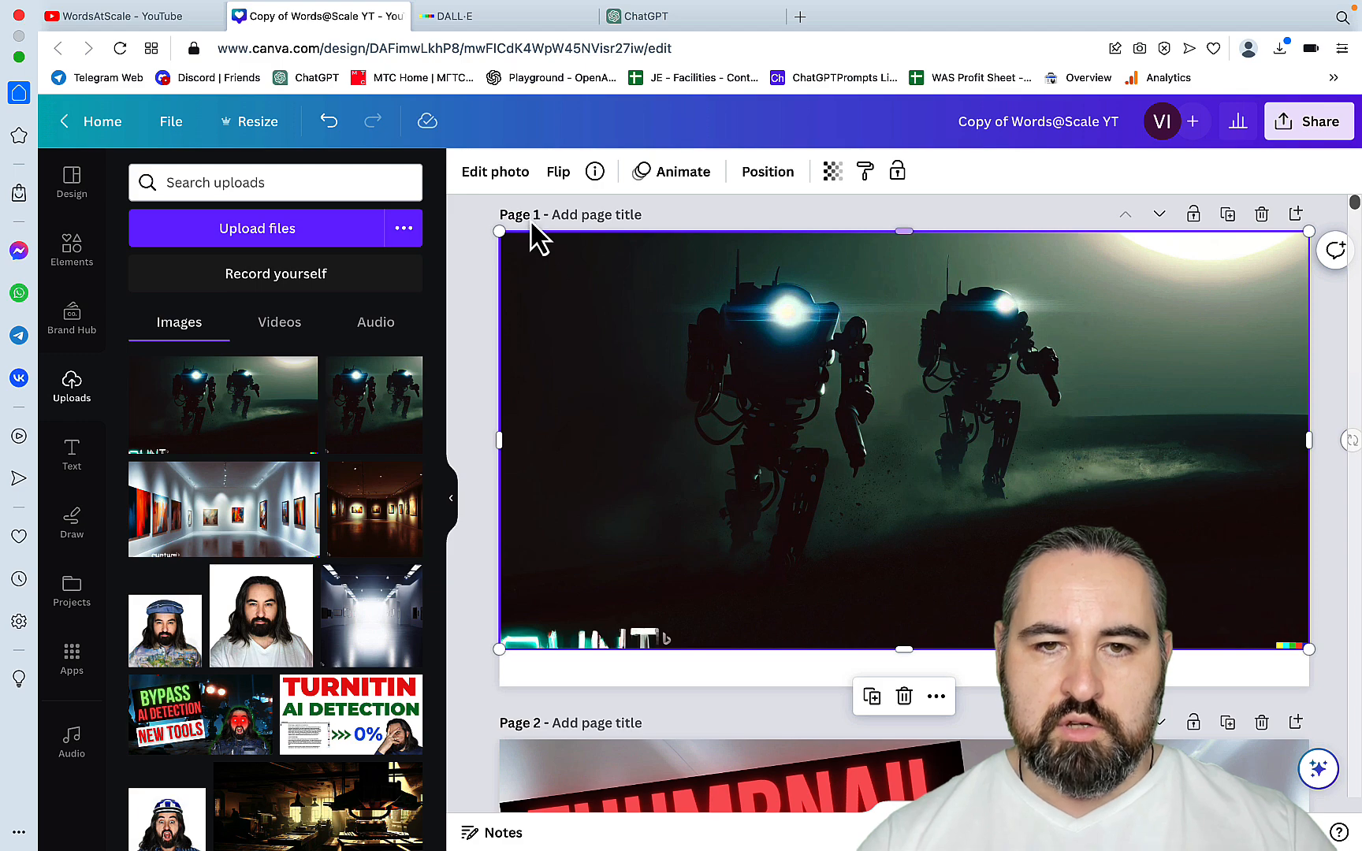
# Use Magic Eraser with brush size 60 to remove the stray lettering and watermark in the image's lower-left corner and the coloured squares in its lower-right corner.
pyautogui.click(509, 179)
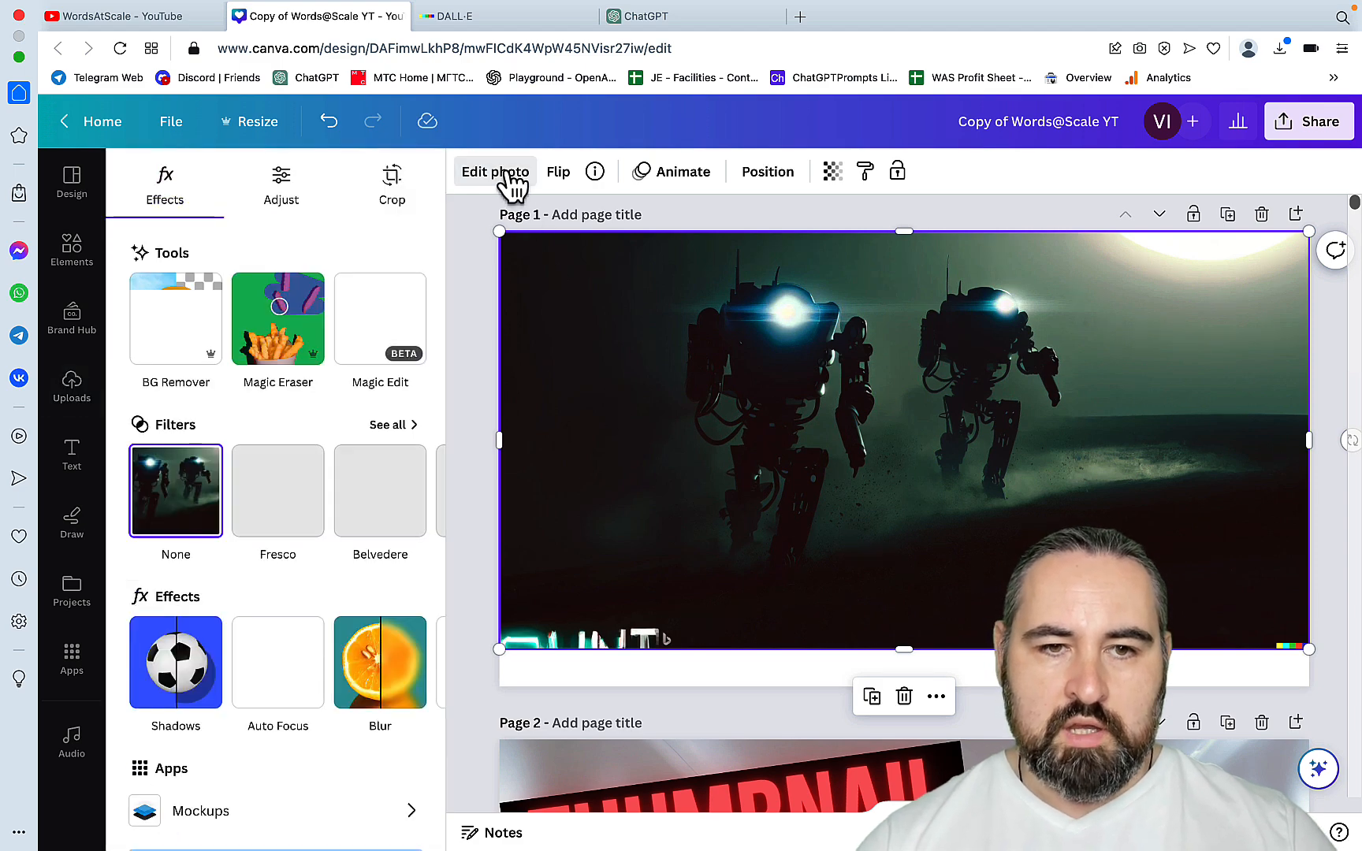
pyautogui.click(286, 312)
pyautogui.moveTo(188, 252); pyautogui.dragTo(312, 285)
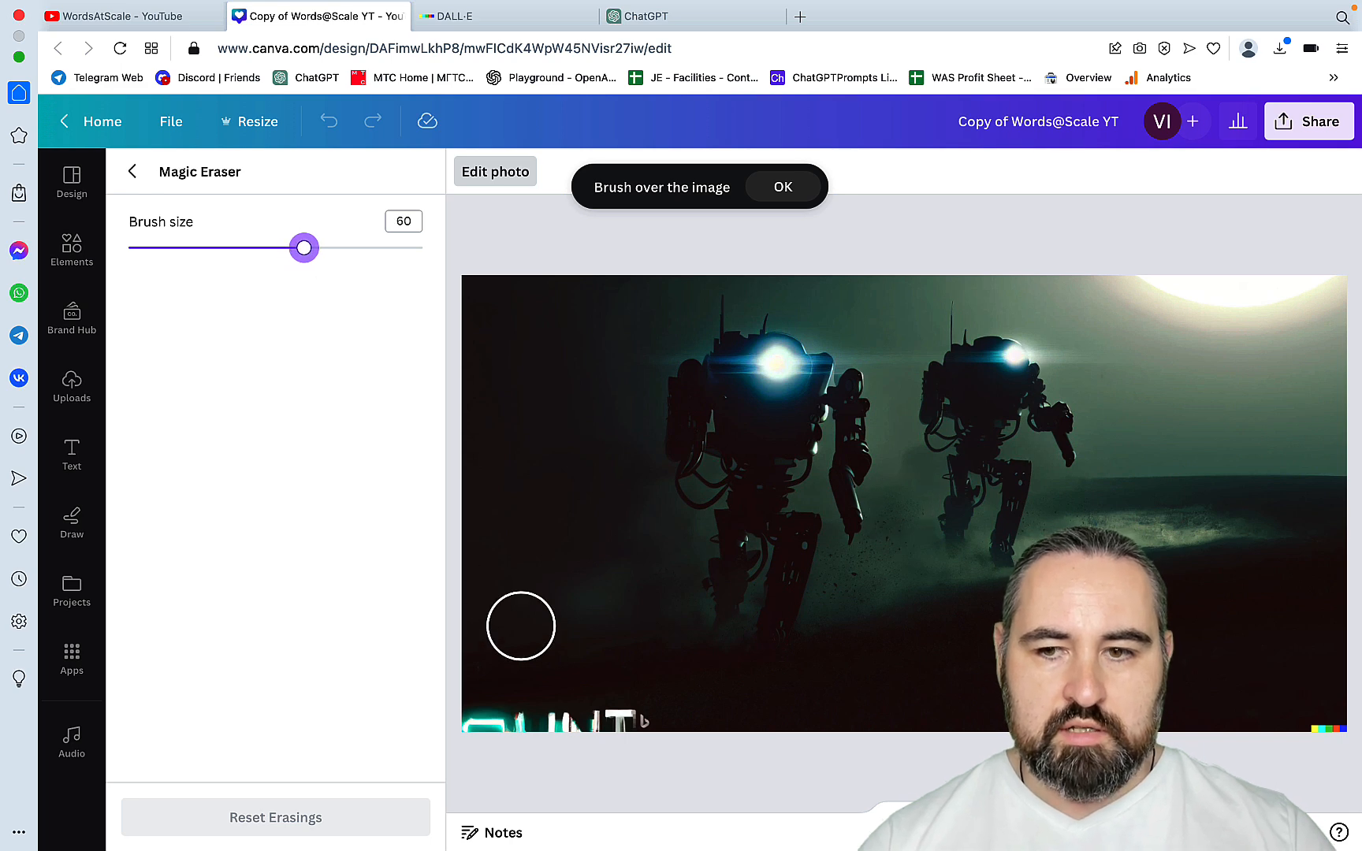
pyautogui.moveTo(654, 709)
pyautogui.mouseDown()
pyautogui.moveTo(470, 717)
pyautogui.moveTo(571, 717)
pyautogui.mouseUp()
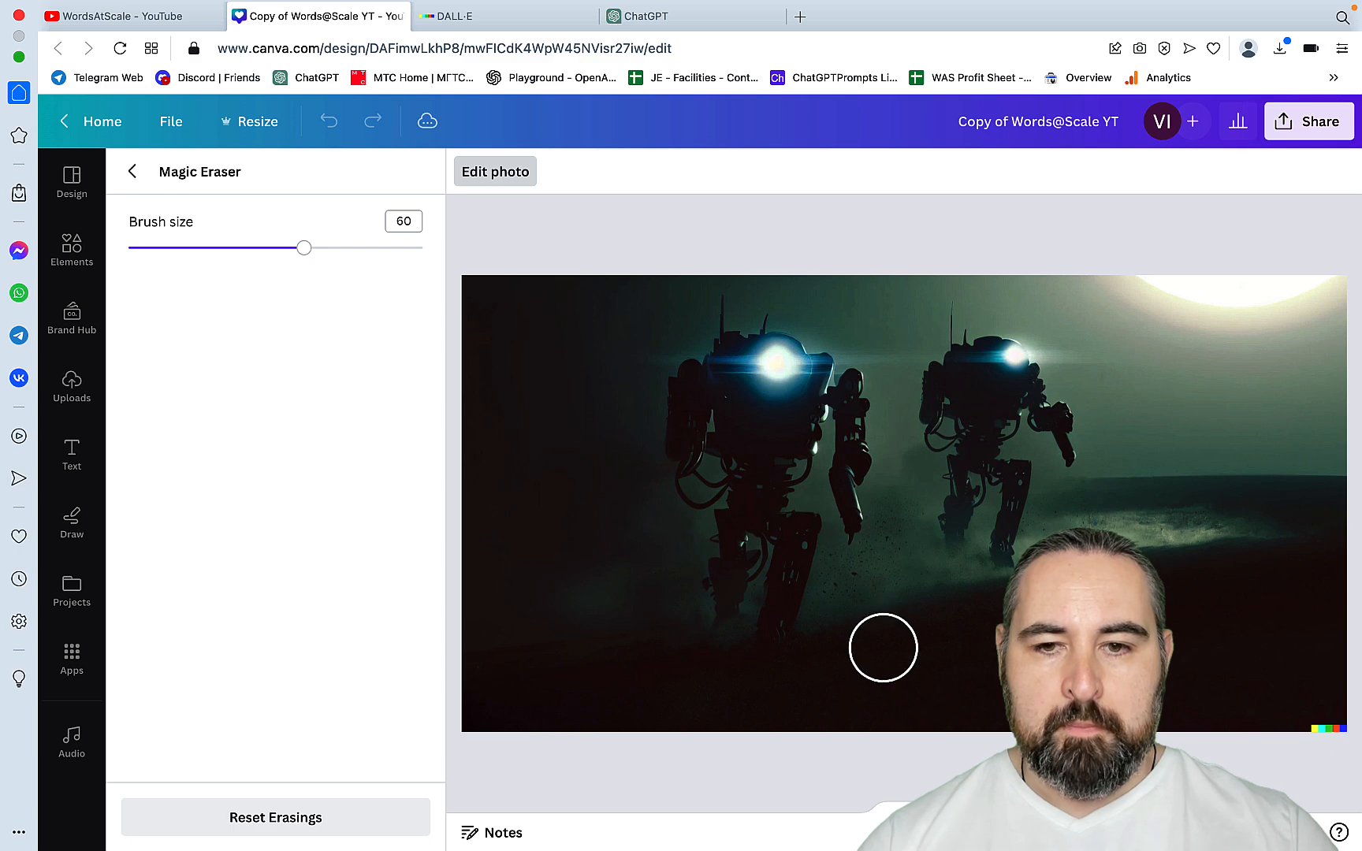
pyautogui.moveTo(1298, 729); pyautogui.dragTo(1344, 737)
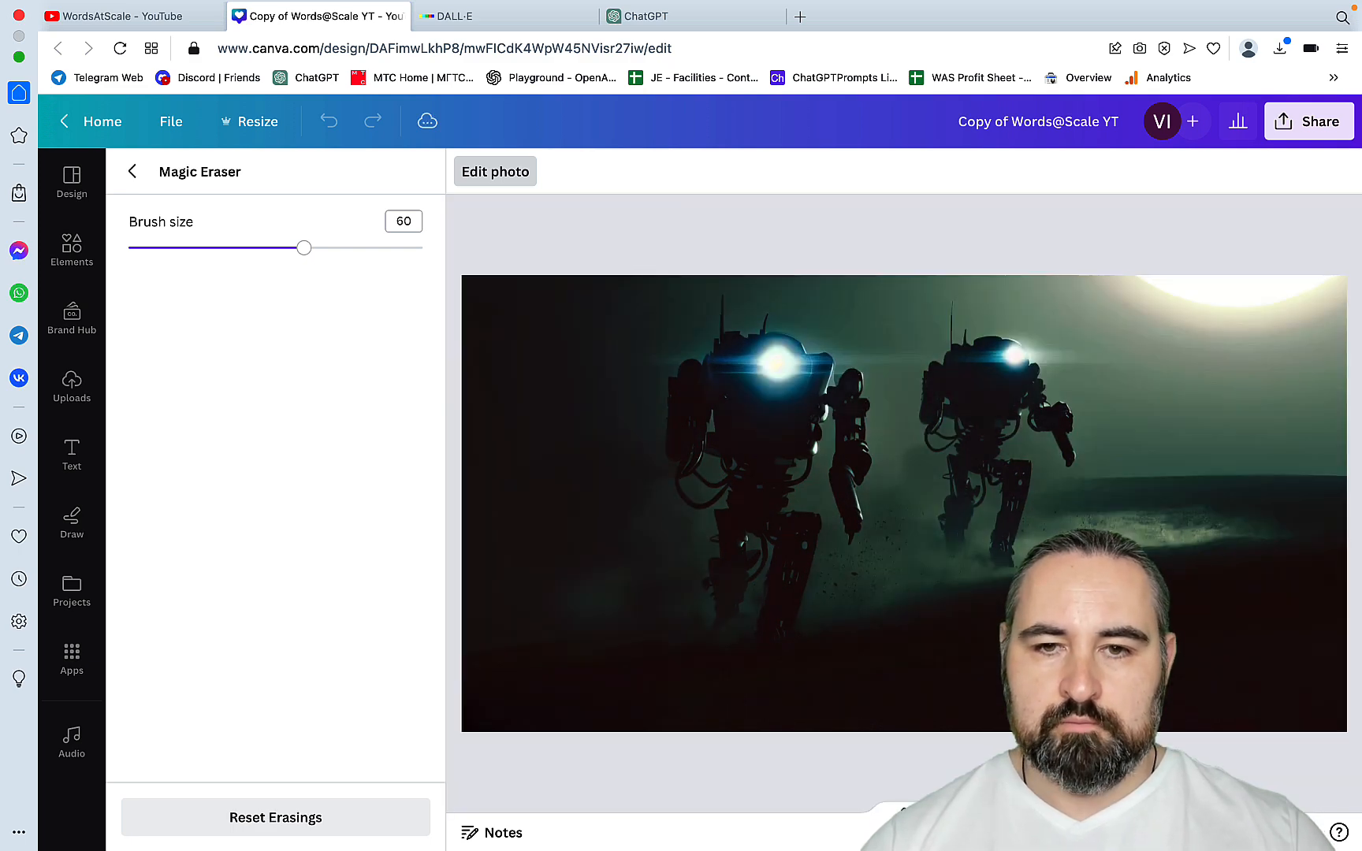
pyautogui.click(508, 179)
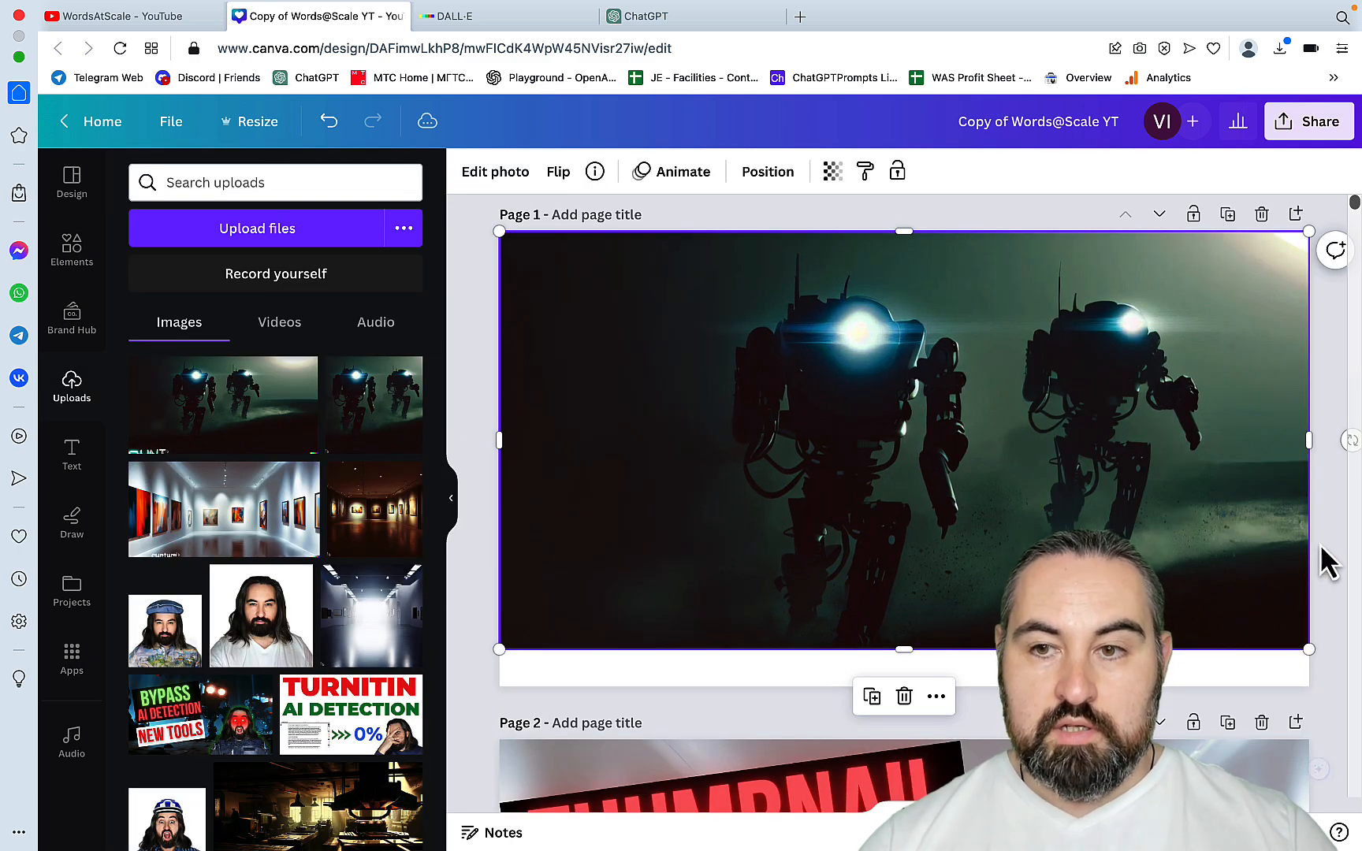
# Enlarge the extended robot image and reposition it so it covers all of page 1.
pyautogui.moveTo(1309, 649); pyautogui.dragTo(1347, 771)
pyautogui.moveTo(1090, 518)
pyautogui.mouseDown()
pyautogui.moveTo(1150, 523)
pyautogui.moveTo(1090, 522)
pyautogui.mouseUp()
pyautogui.click(1349, 741)
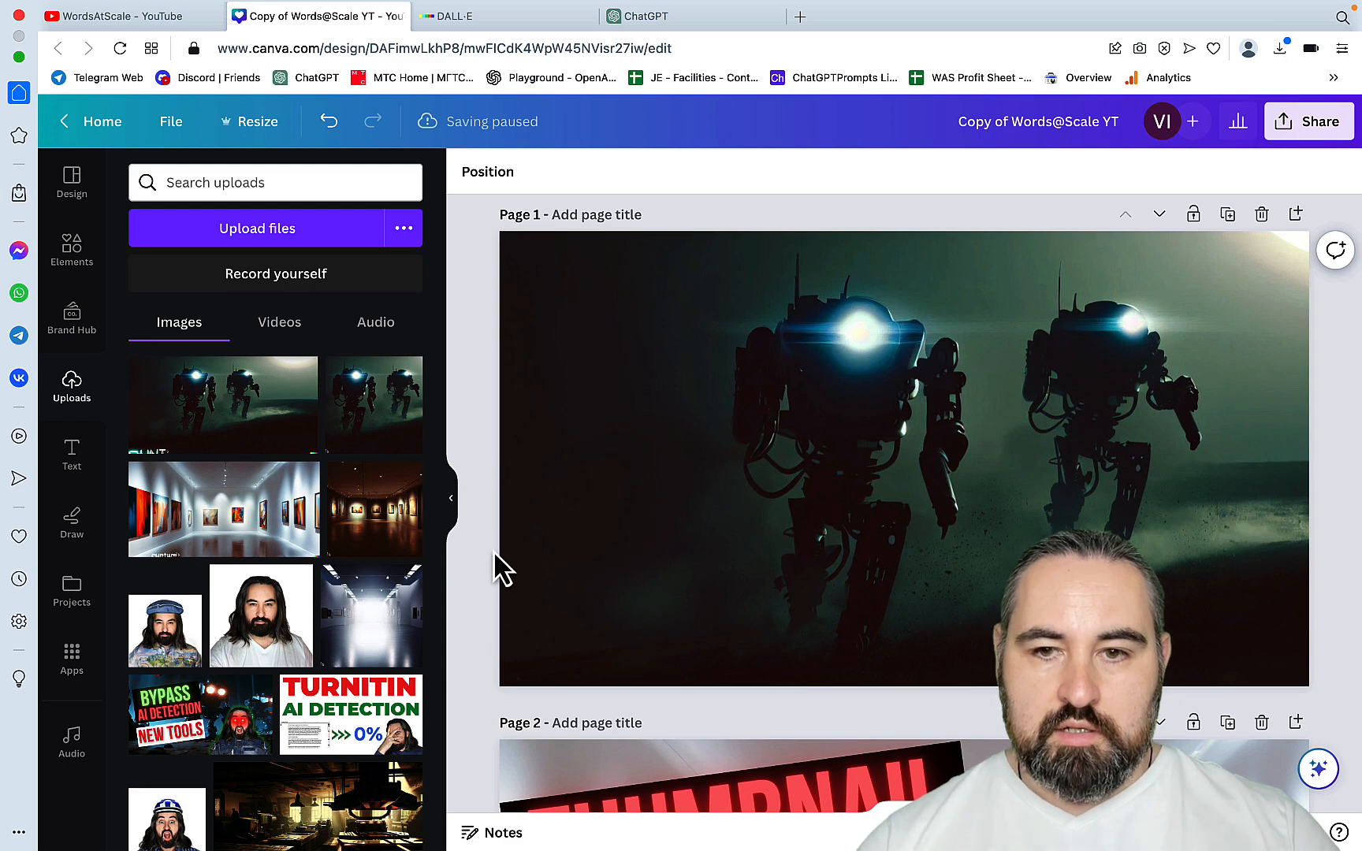
# Add a square shape to the upper-left corner of page 1 and stretch it over the whole page.
pyautogui.scroll(-3, 520, 591)
pyautogui.scroll(2, 520, 584)
pyautogui.scroll(-3, 520, 584)
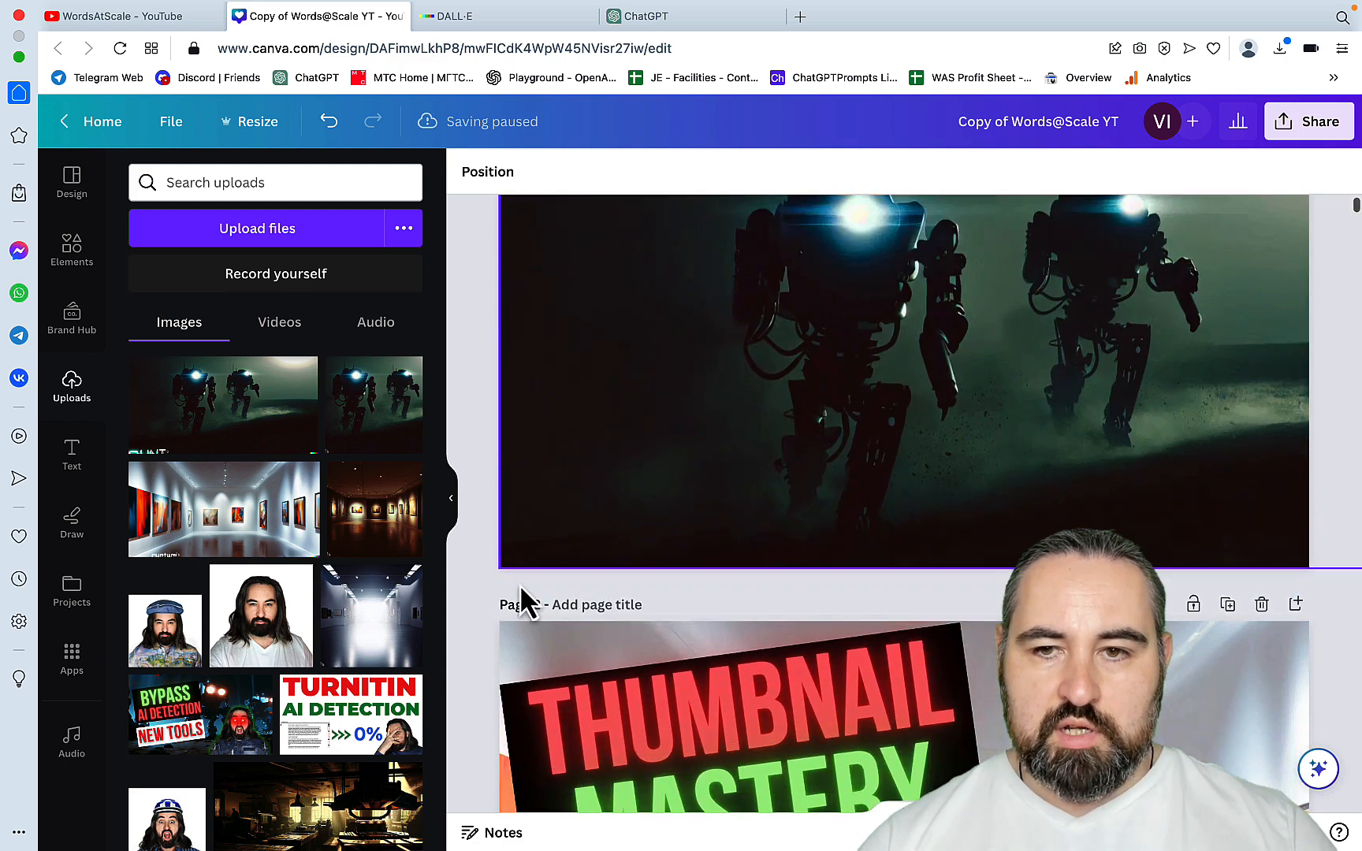
pyautogui.scroll(3, 471, 586)
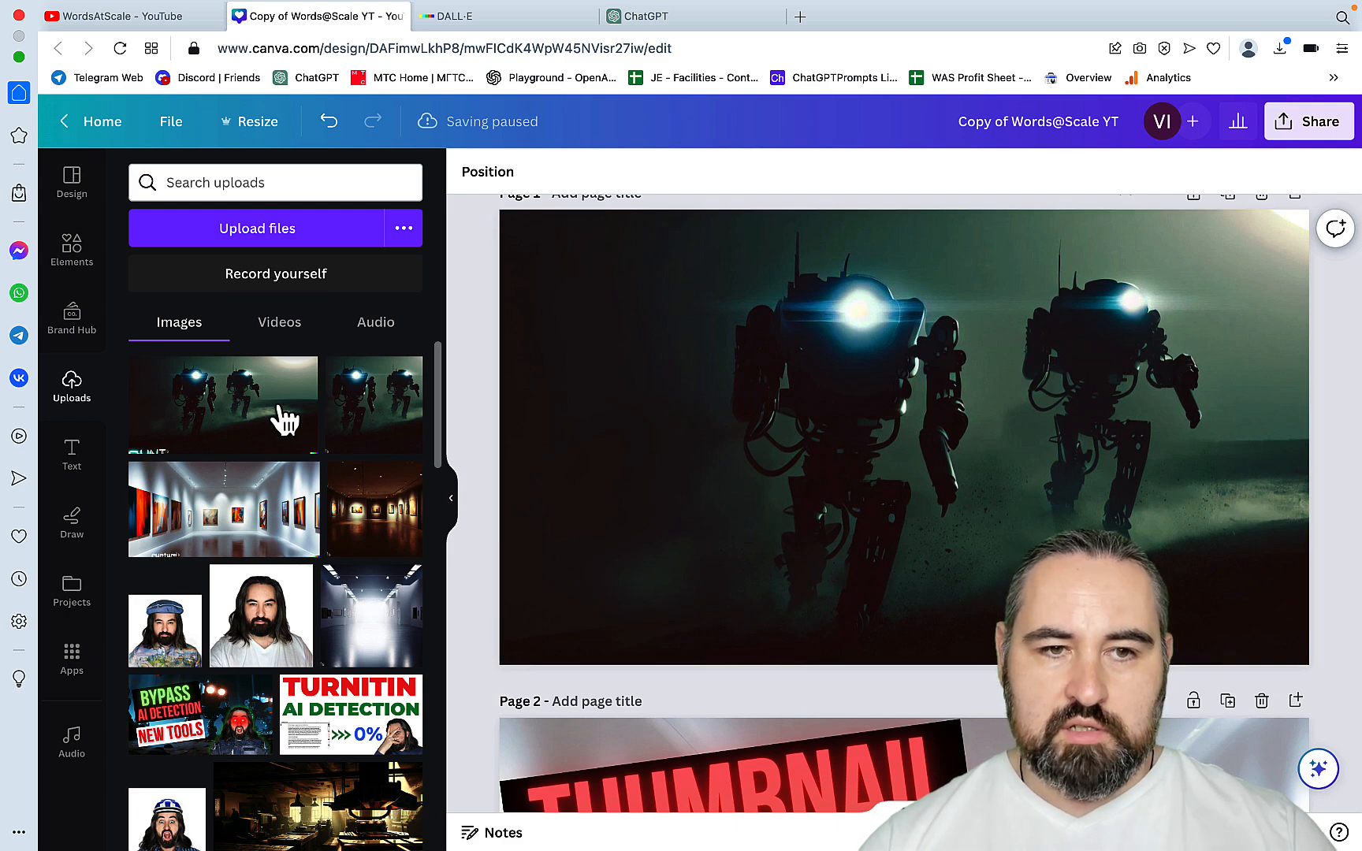
pyautogui.click(72, 251)
pyautogui.moveTo(155, 440); pyautogui.dragTo(550, 268)
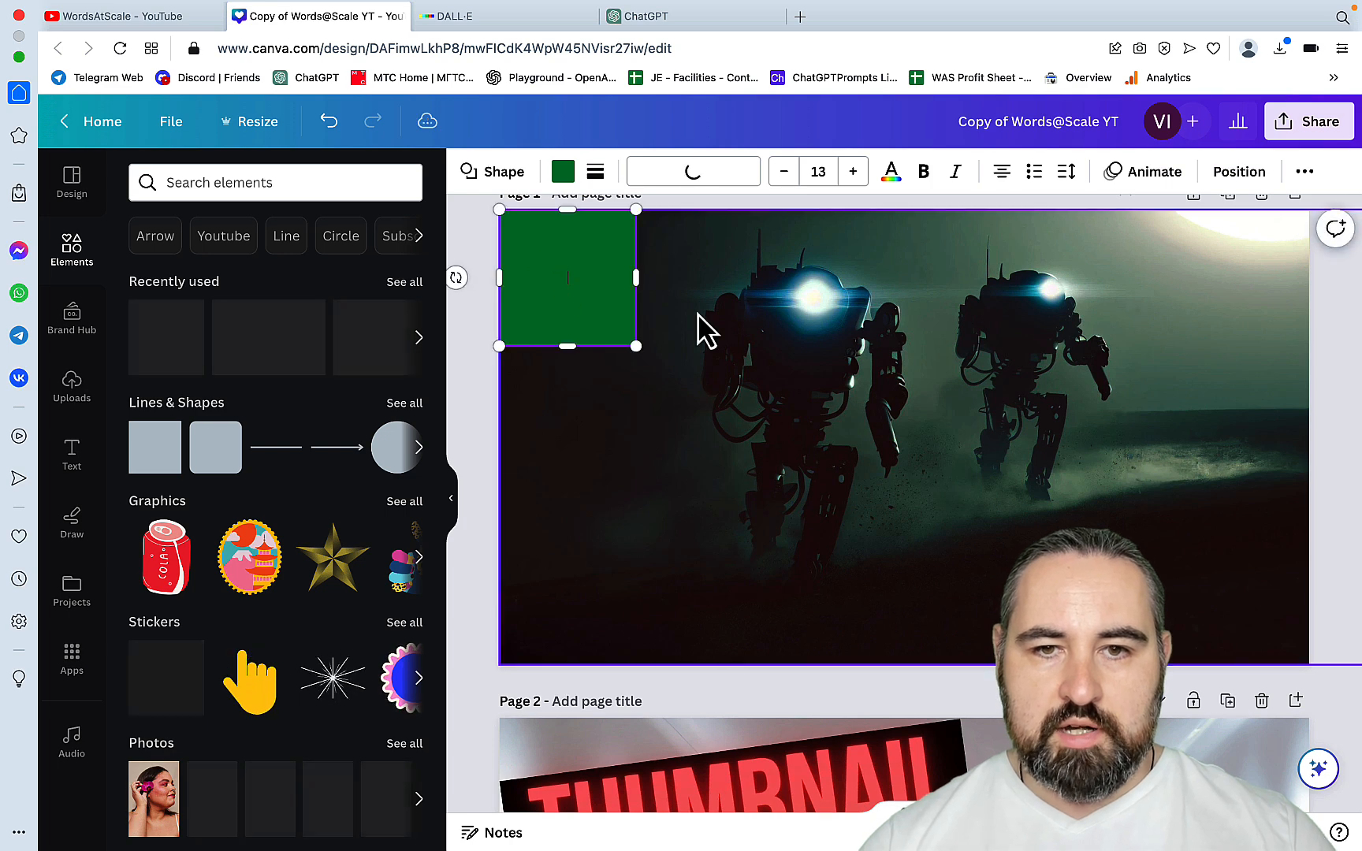
pyautogui.moveTo(632, 280); pyautogui.dragTo(1310, 426)
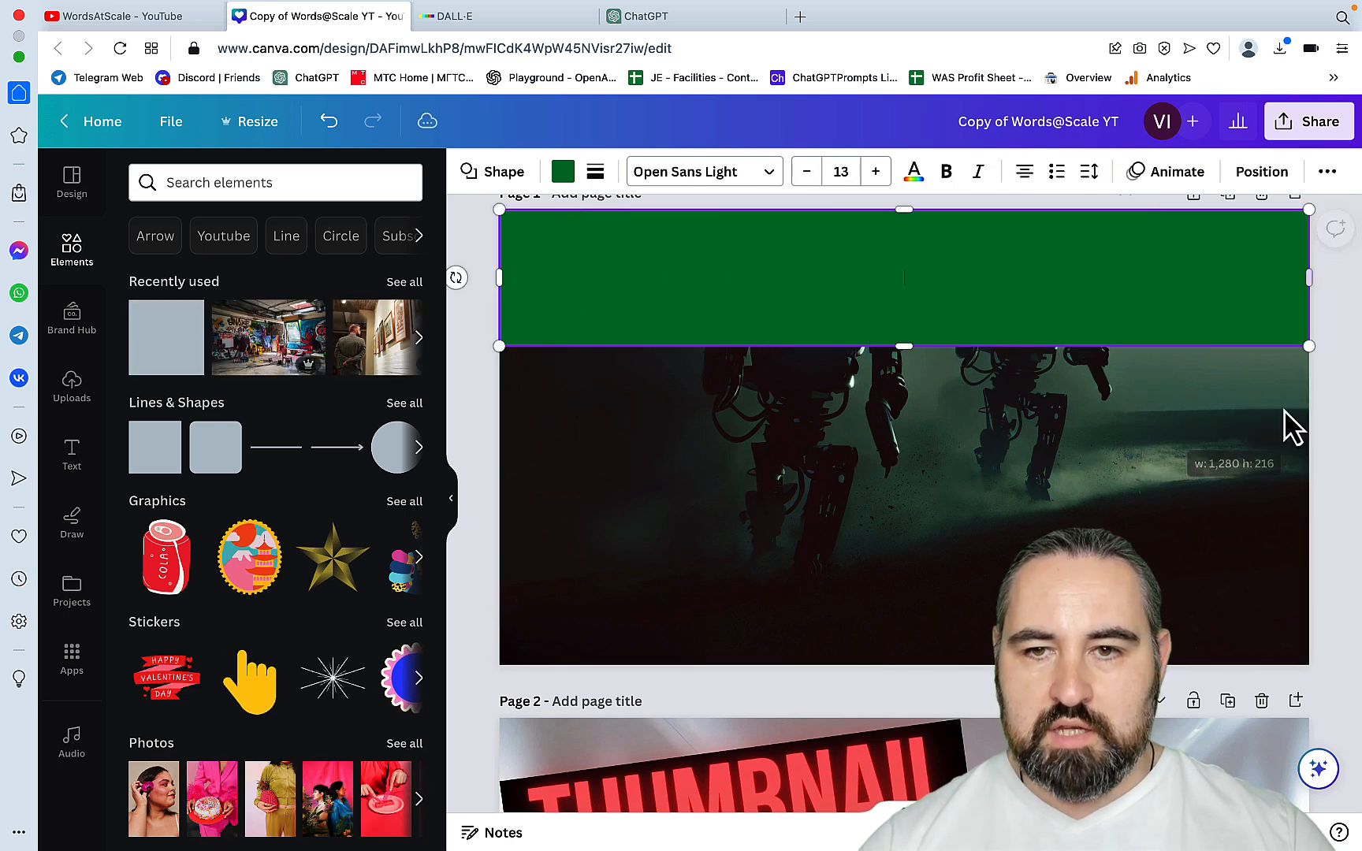
pyautogui.moveTo(899, 350); pyautogui.dragTo(904, 638)
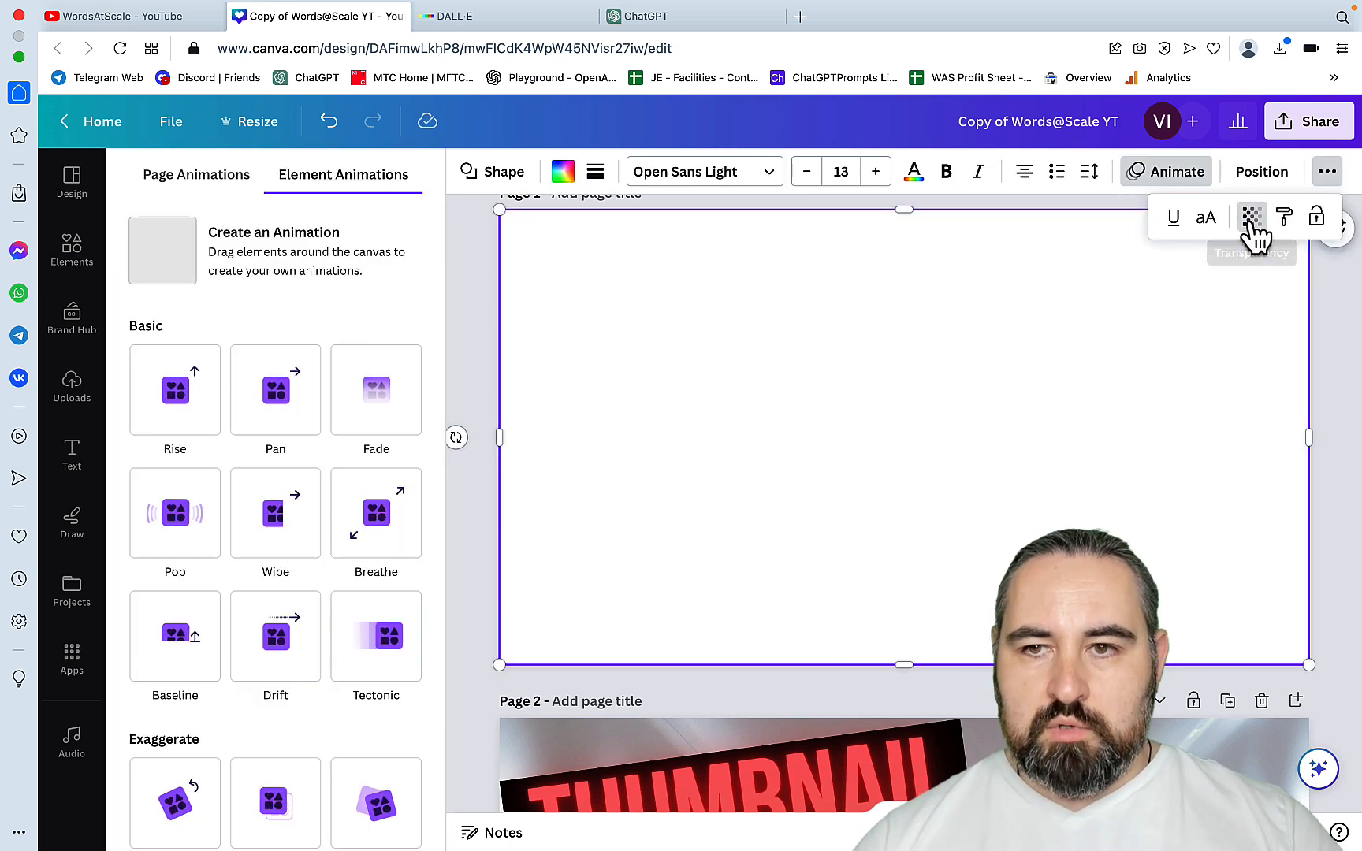
# Make the full-page overlay shape white and set its transparency to 21.
pyautogui.click(1252, 217)
pyautogui.moveTo(1253, 292); pyautogui.dragTo(1111, 293)
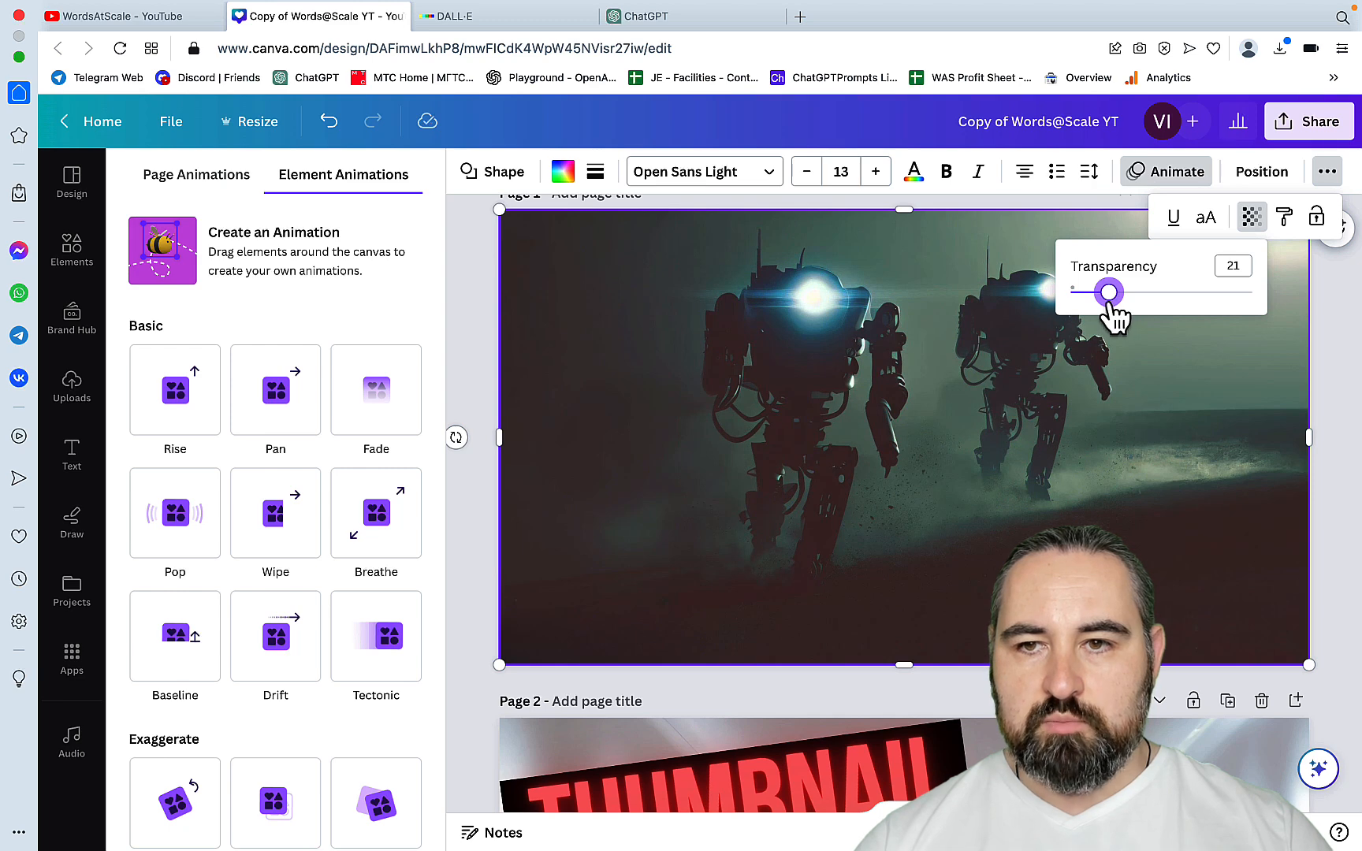
pyautogui.click(1344, 408)
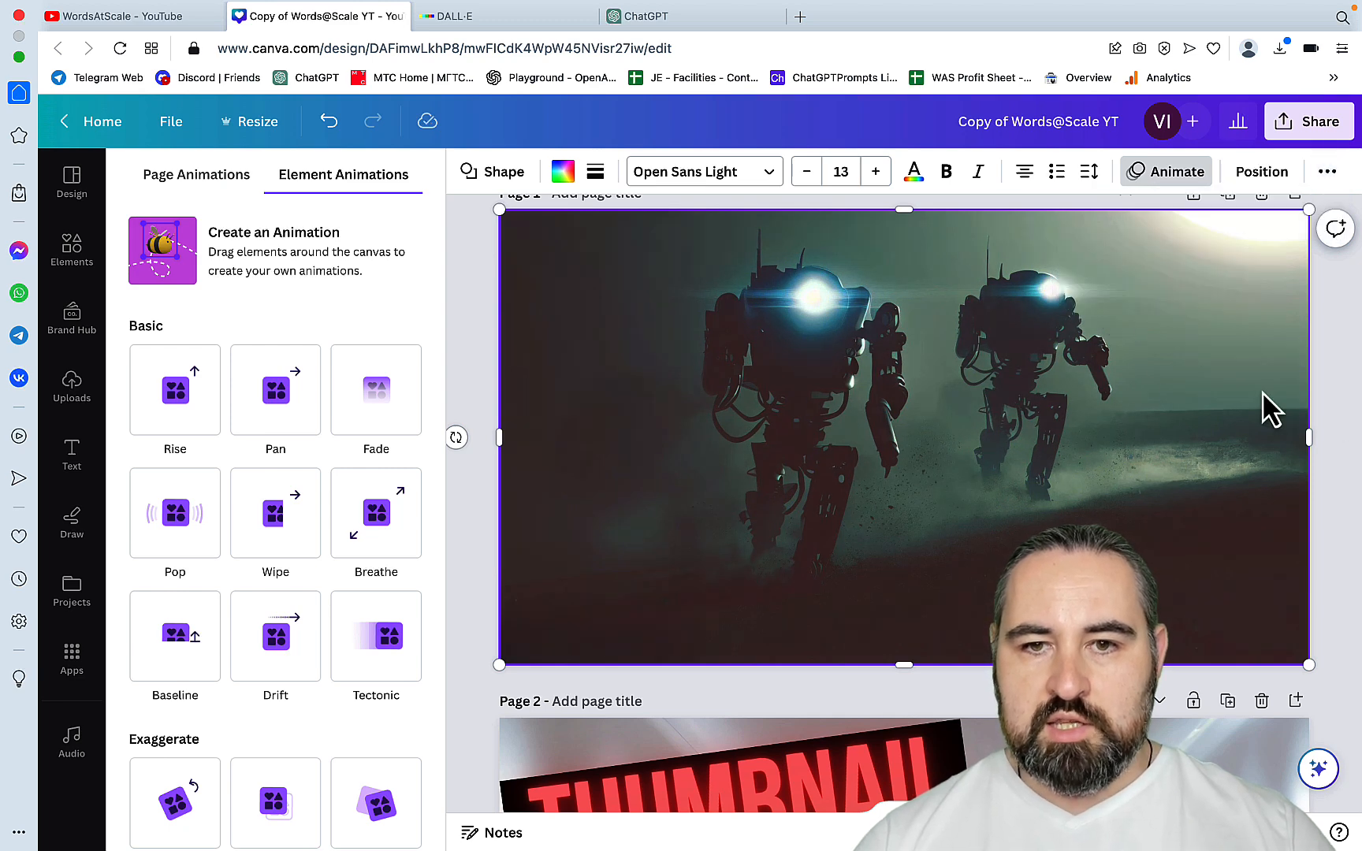
pyautogui.click(477, 285)
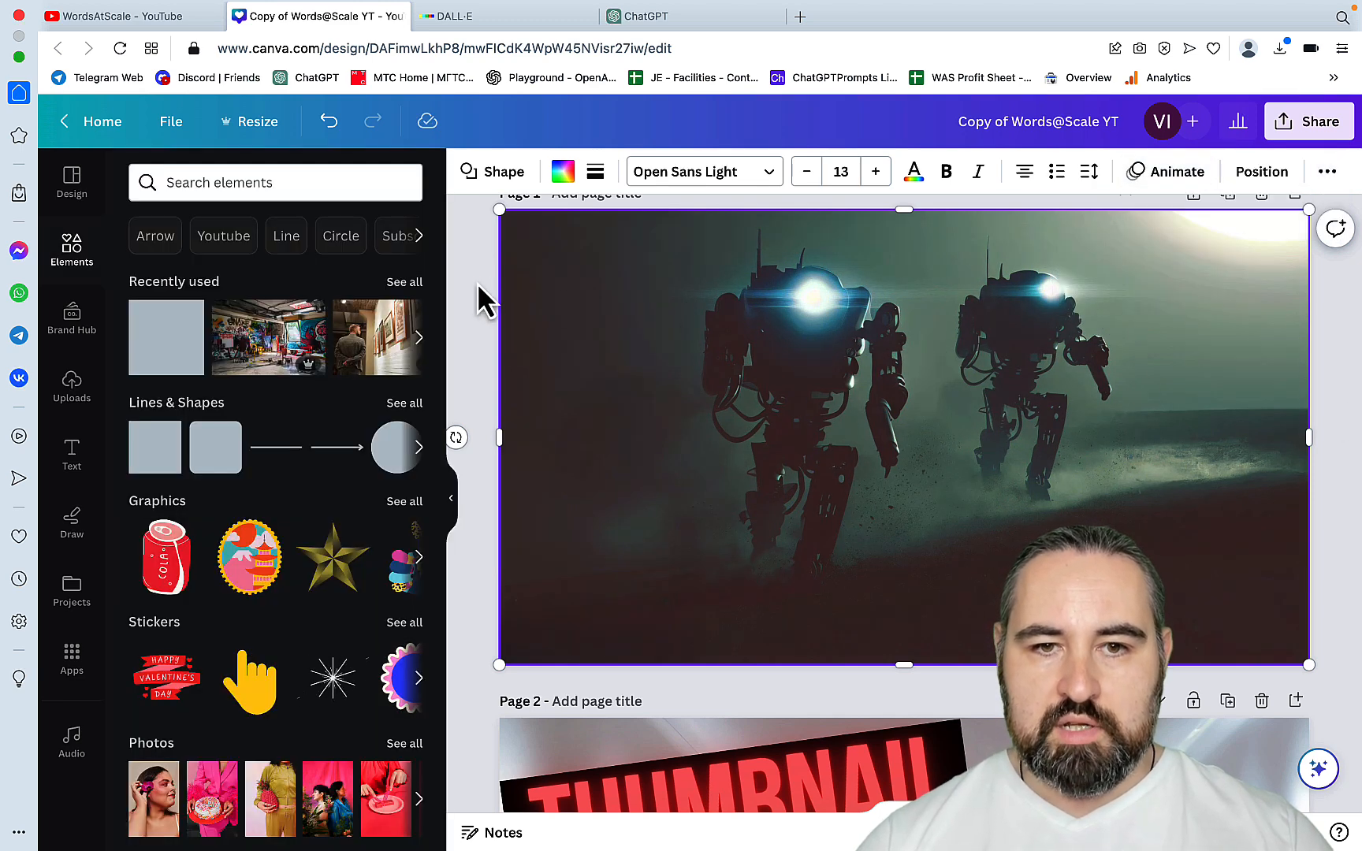
pyautogui.click(477, 318)
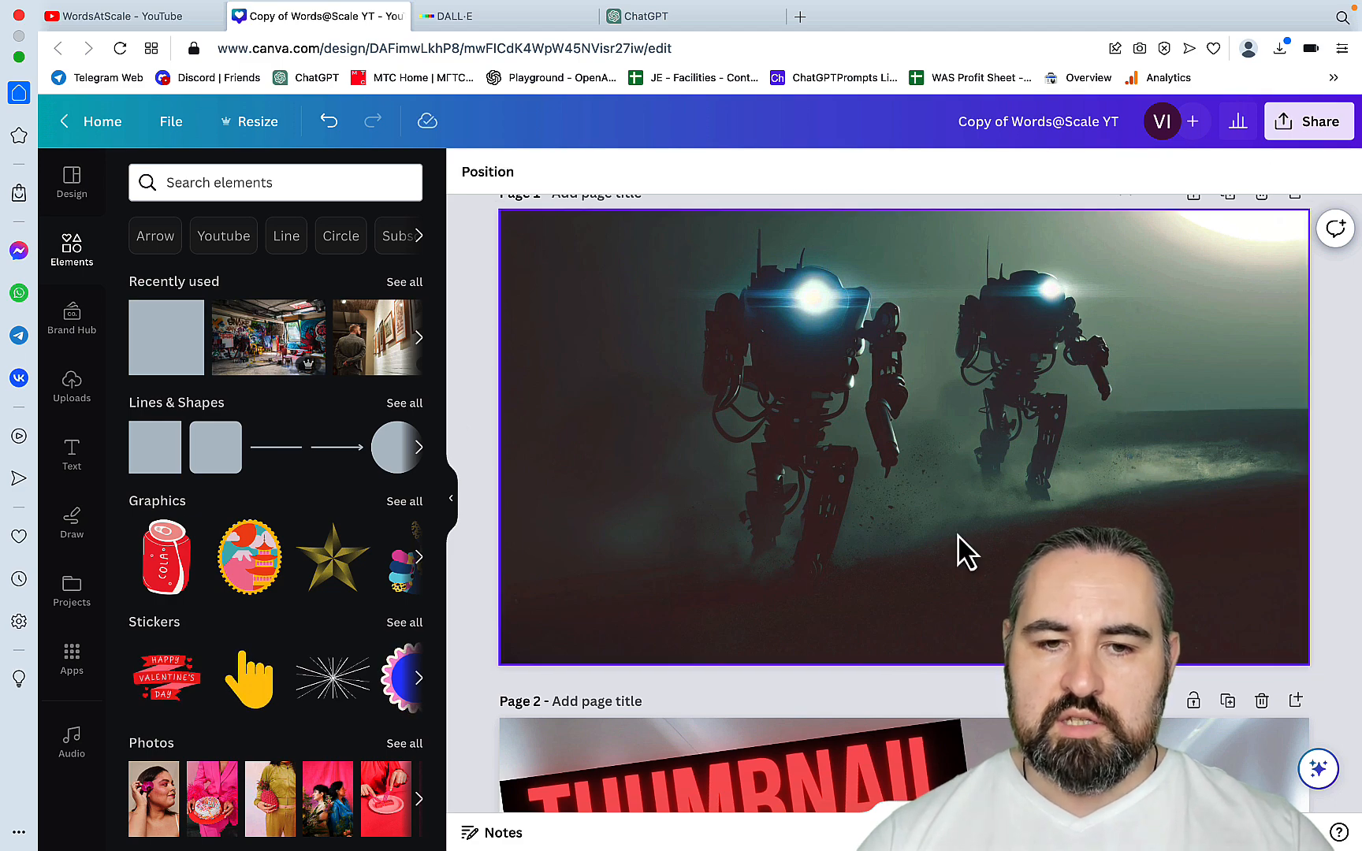
# Copy the tilted black banner rectangle from page 2 onto page 1.
pyautogui.scroll(-5, 796, 504)
pyautogui.click(741, 536)
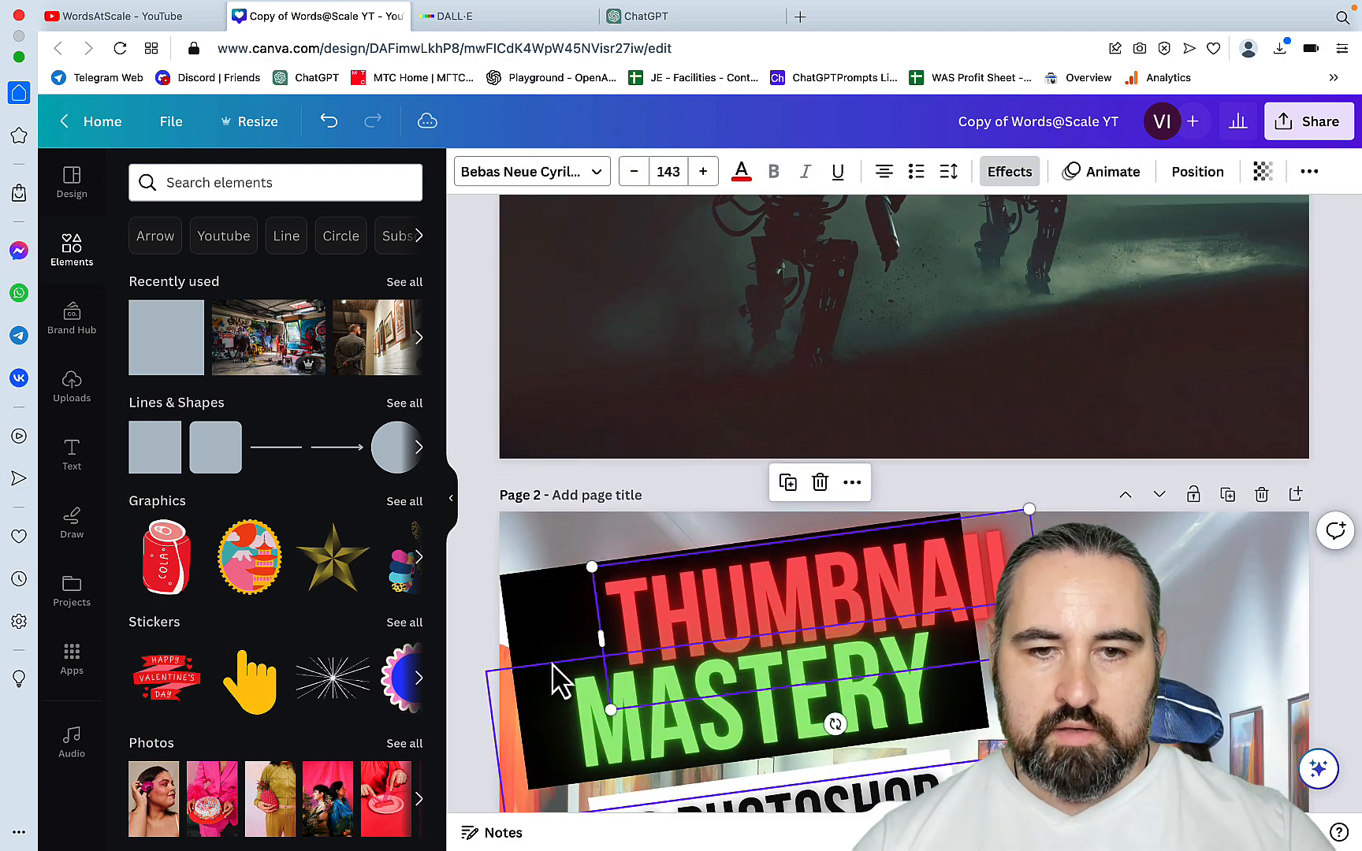
pyautogui.click(532, 660)
pyautogui.scroll(4, 532, 659)
pyautogui.hotkey('ctrl', 'v')
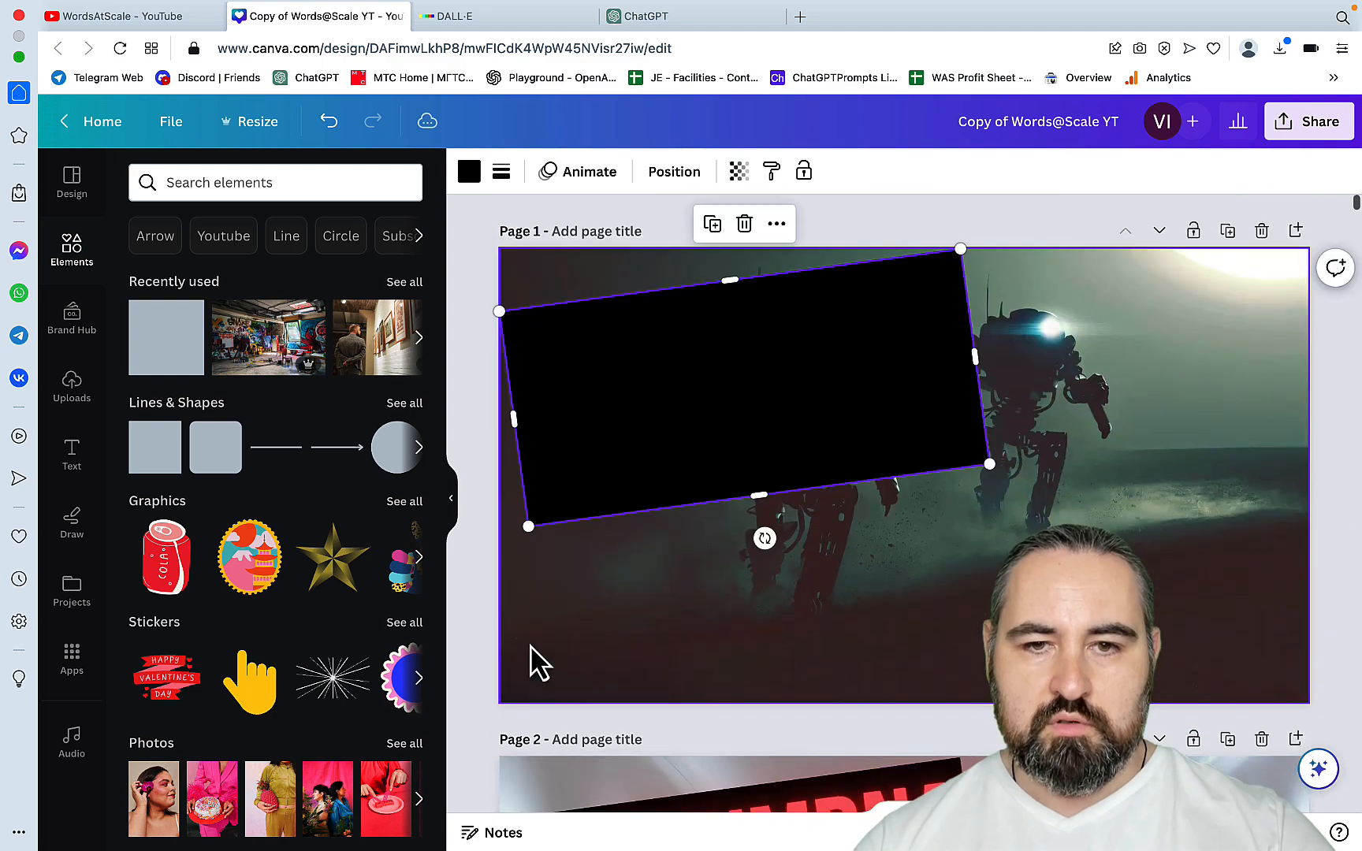
# Copy the red THUMBNAIL text from page 2 to page 1 and centre it in the upper half of the black banner.
pyautogui.scroll(-5, 586, 684)
pyautogui.click(697, 660)
pyautogui.hotkey('ctrl', 'c')
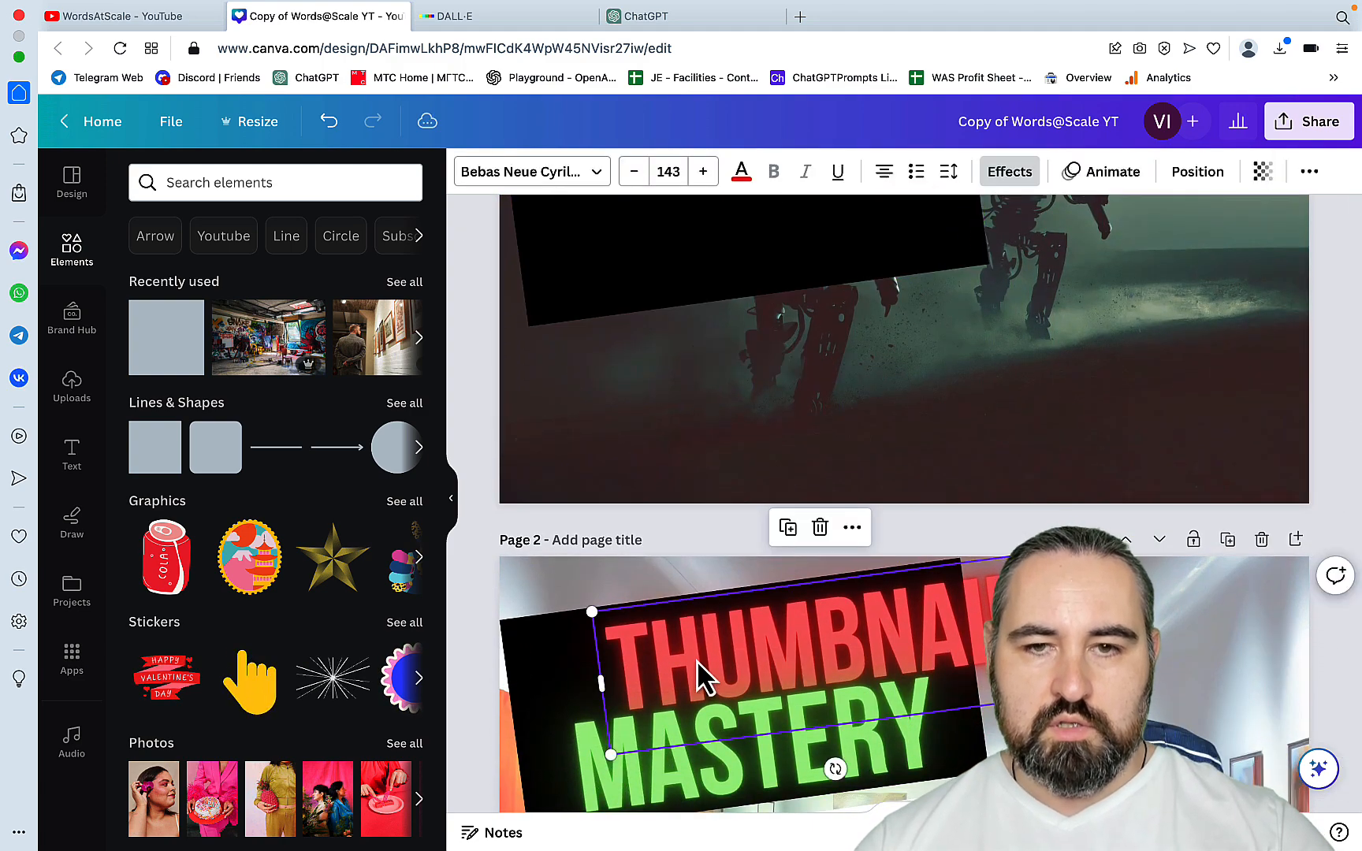
pyautogui.scroll(5, 697, 661)
pyautogui.hotkey('ctrl', 'v')
pyautogui.moveTo(788, 378); pyautogui.dragTo(705, 368)
# Copy the green MASTERY text from page 2 onto the lower half of page 1's black banner.
pyautogui.scroll(-5, 711, 608)
pyautogui.click(669, 657)
pyautogui.hotkey('ctrl', 'c')
pyautogui.scroll(5, 669, 657)
pyautogui.hotkey('ctrl', 'v')
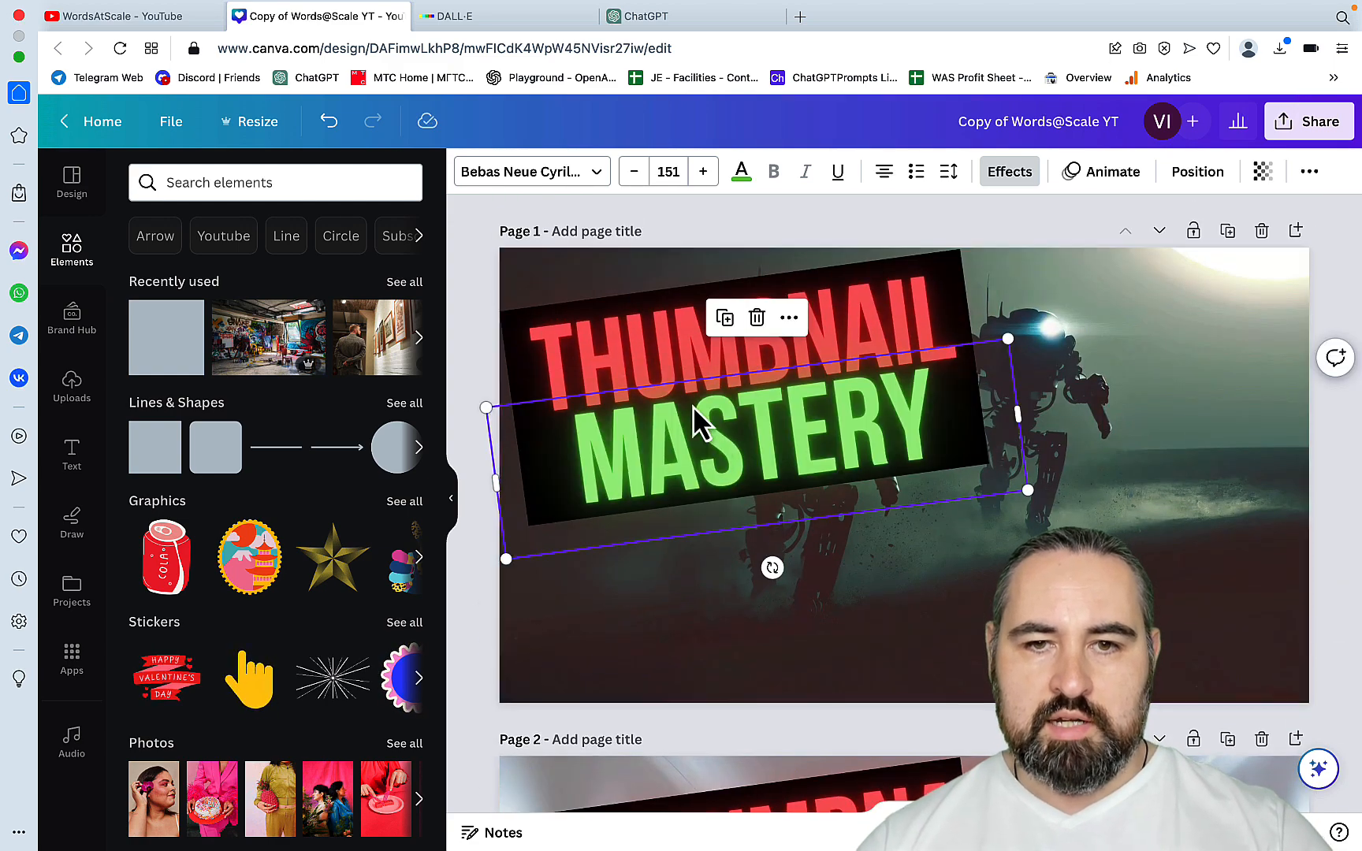
# Replace the red THUMBNAIL text on page 1 with "DETECTION".
pyautogui.click(632, 350)
pyautogui.doubleClick(632, 347)
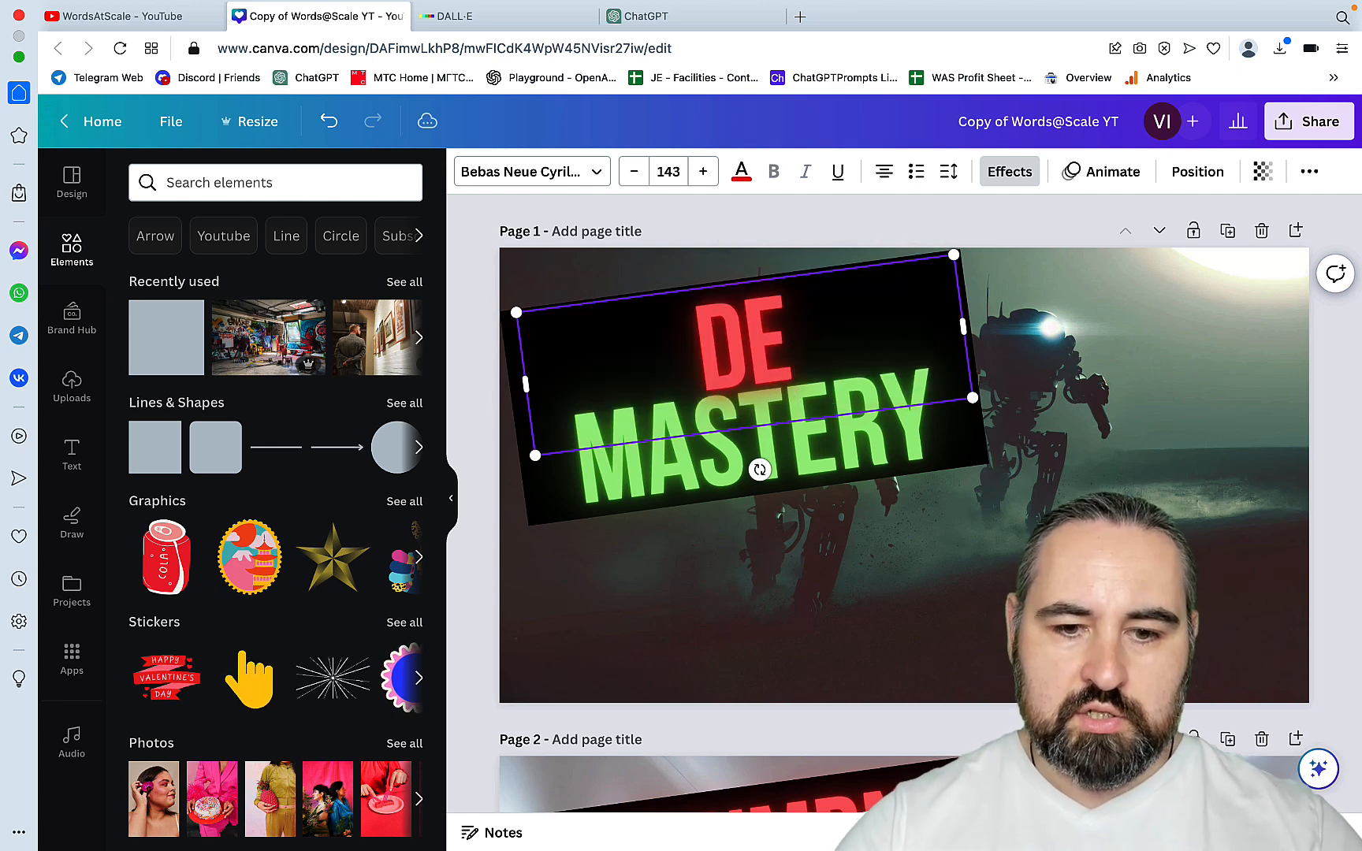
pyautogui.write('TECTIOMN')
pyautogui.press('BackSpace')
pyautogui.press('BackSpace')
pyautogui.write('N')
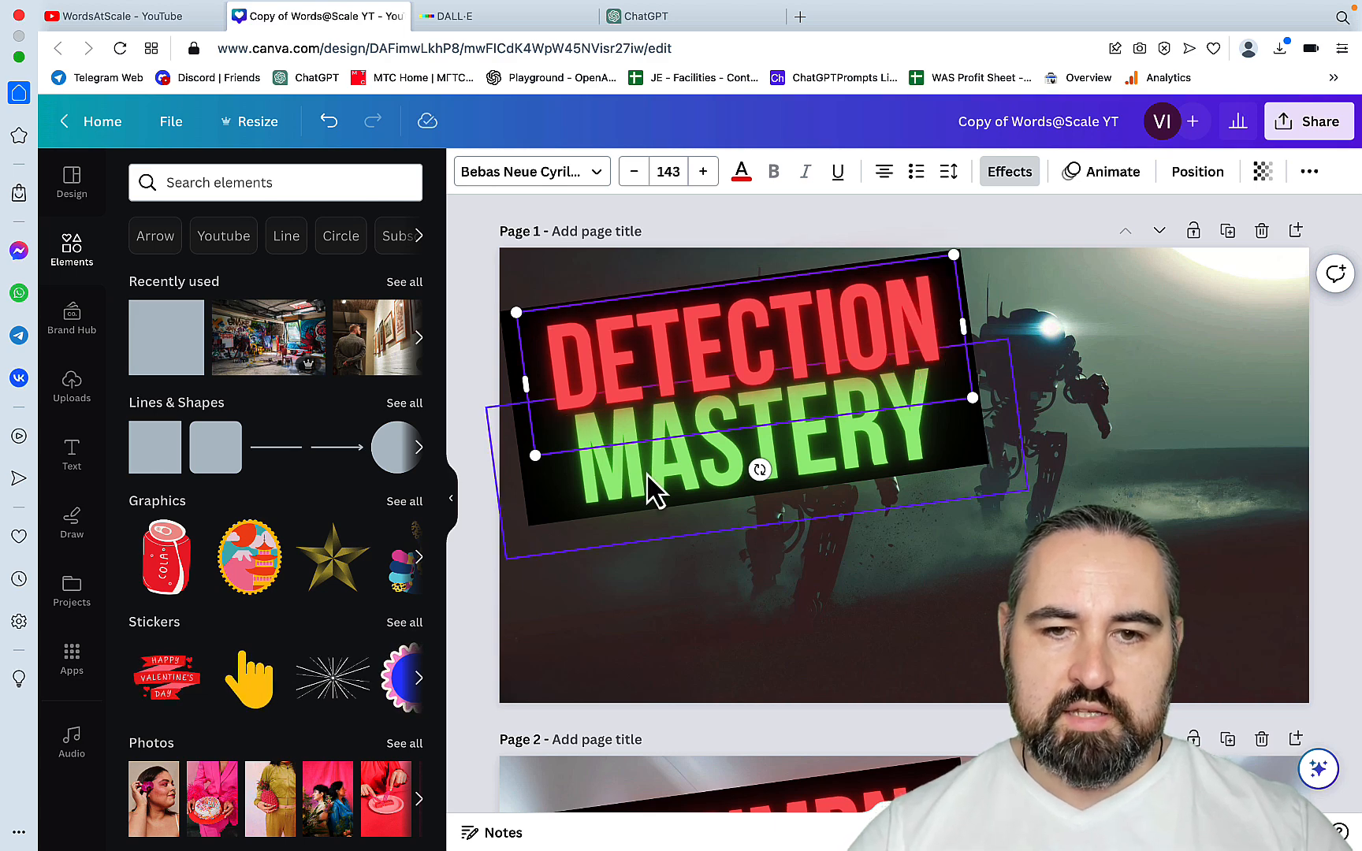
# Replace the green MASTERY text on page 1 with "MADNESS".
pyautogui.doubleClick(646, 473)
pyautogui.write('MADNM')
pyautogui.press('BackSpace')
pyautogui.write('ESS')
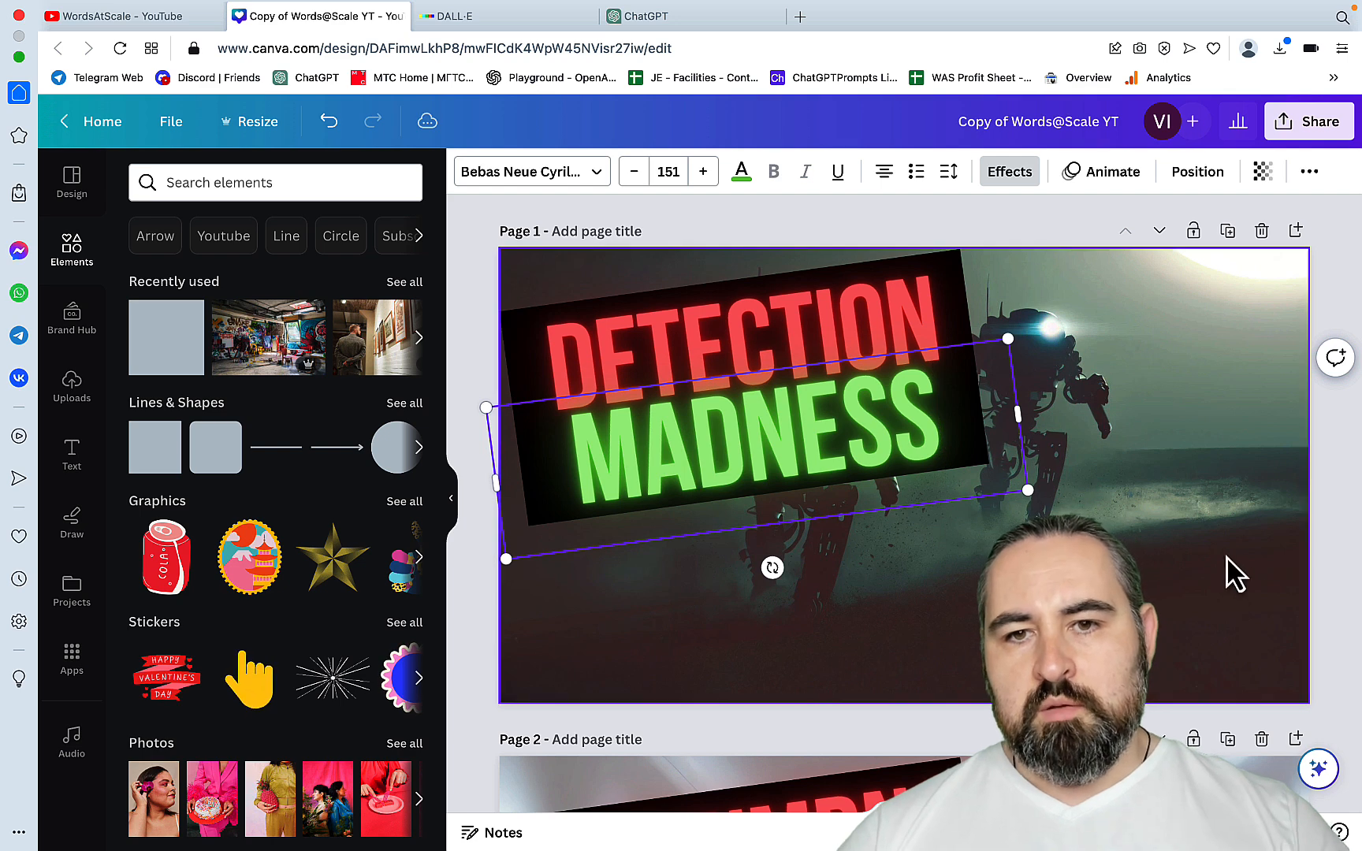
# Nudge the red DETECTION text slightly upward on the black banner and undo the last change to the full-page overlay.
pyautogui.click(741, 326)
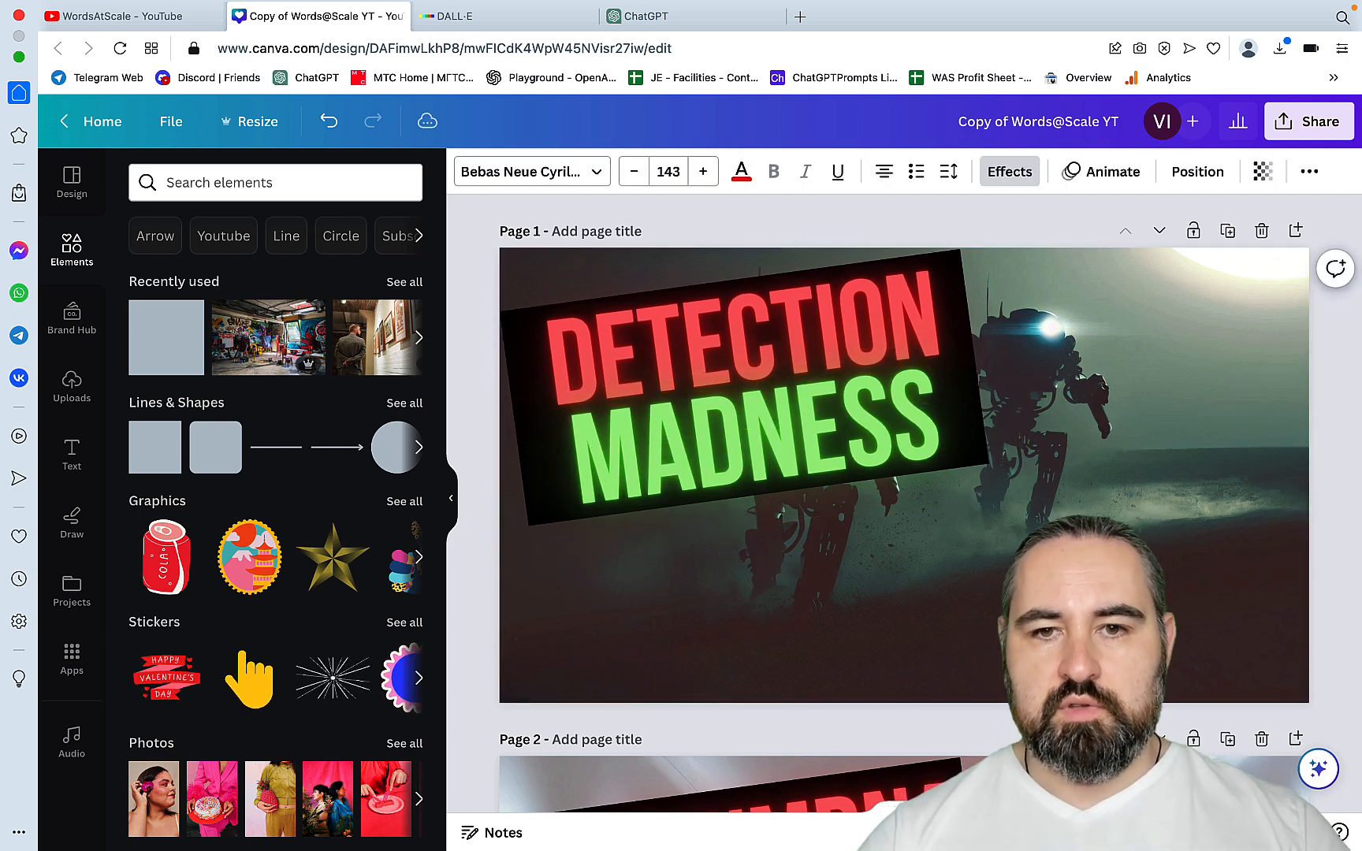
pyautogui.click(1353, 541)
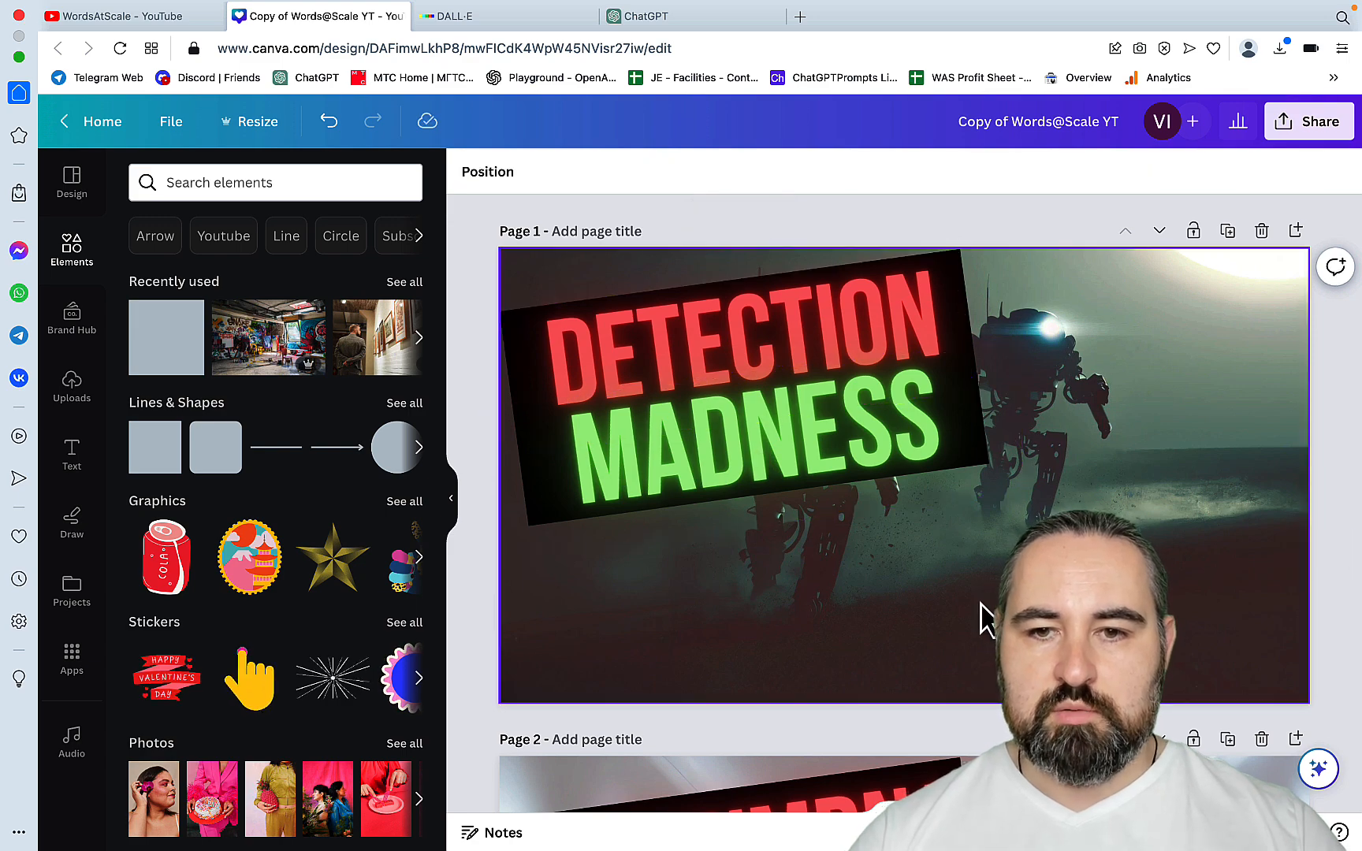
pyautogui.press('super+z')
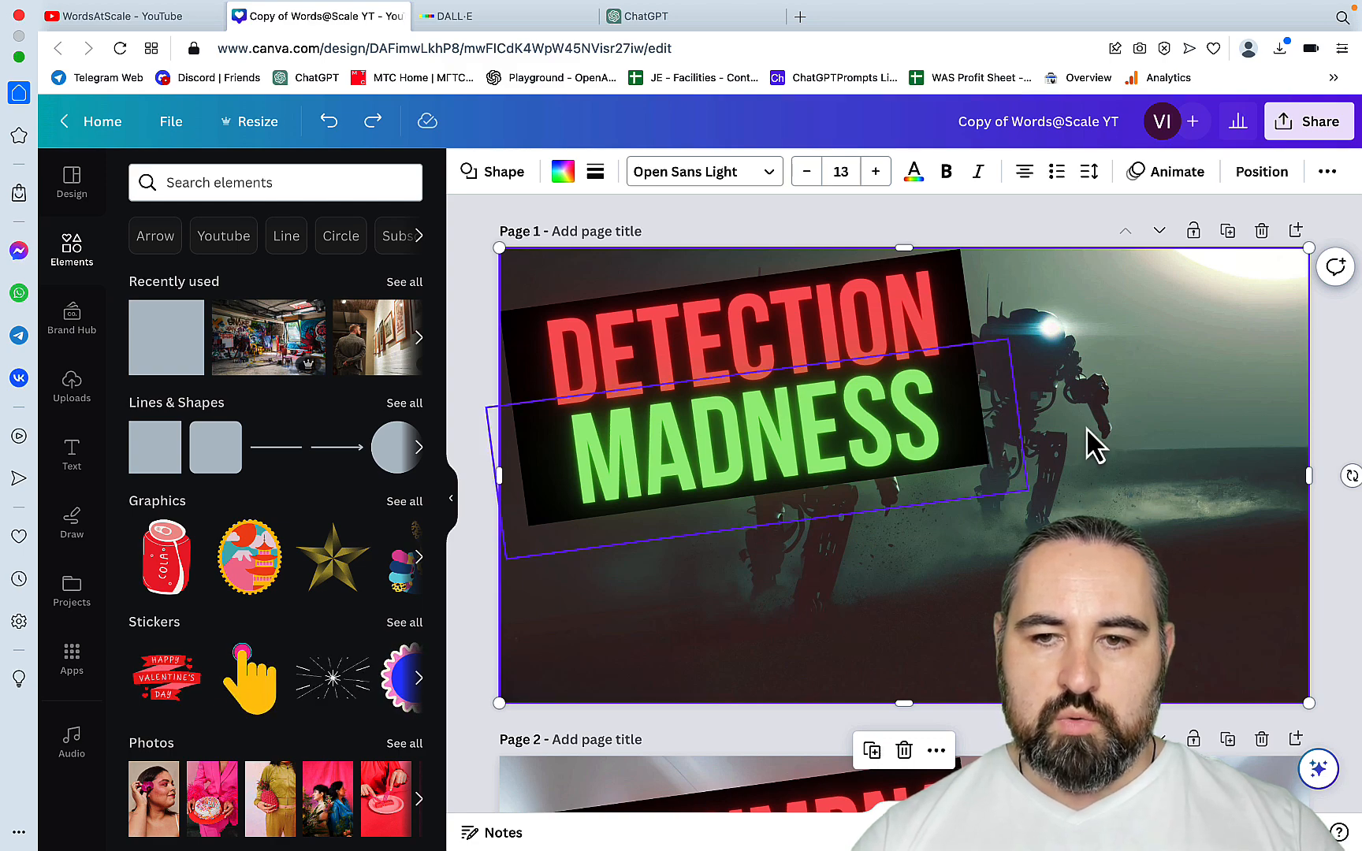
# Copy the tilted white rectangle behind "INSANE USE CASES!!" on page 4 to page 1, below the black banner.
pyautogui.scroll(-8, 506, 605)
pyautogui.scroll(-10, 506, 619)
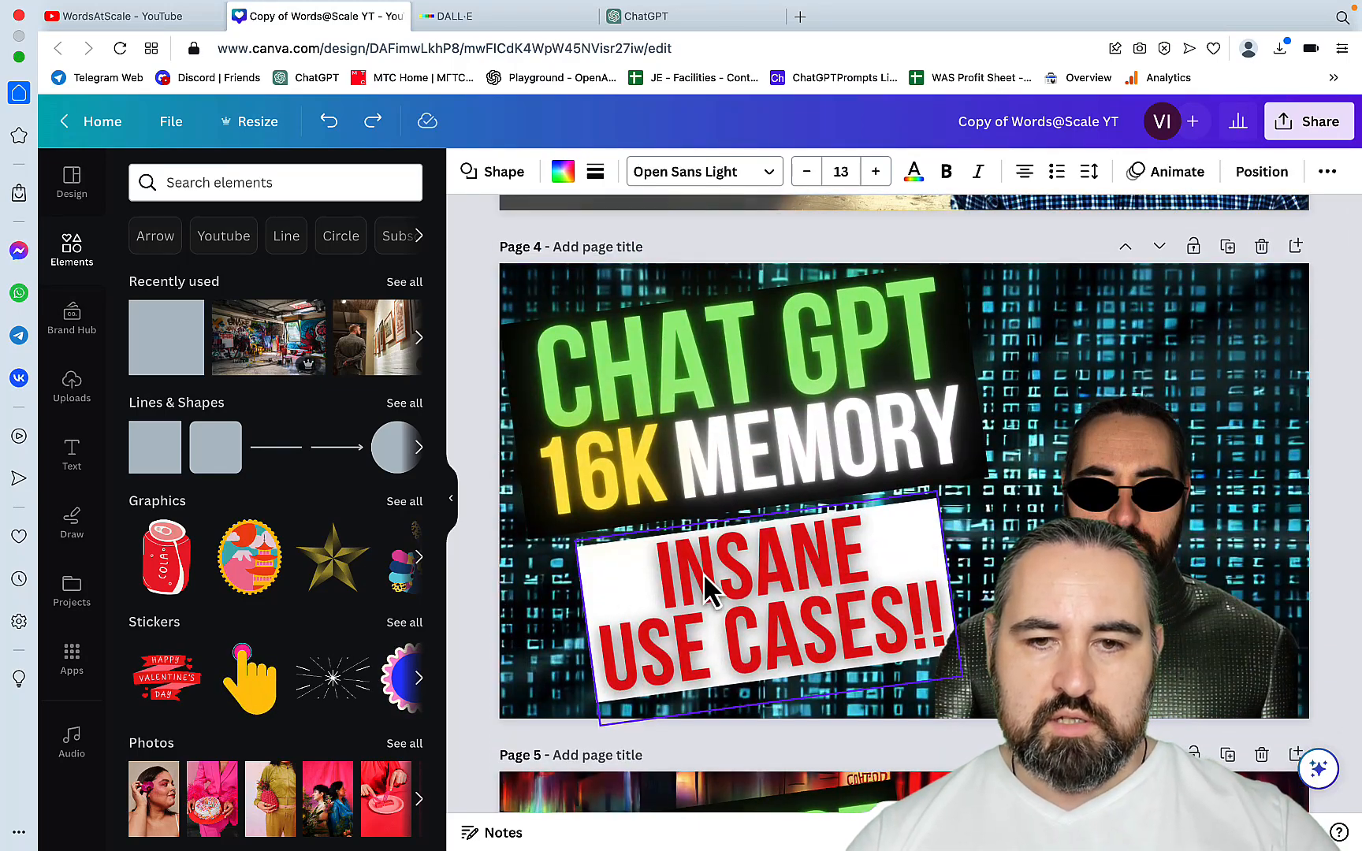
pyautogui.hotkey('ctrl', 'c')
pyautogui.scroll(20, 602, 608)
pyautogui.hotkey('ctrl', 'v')
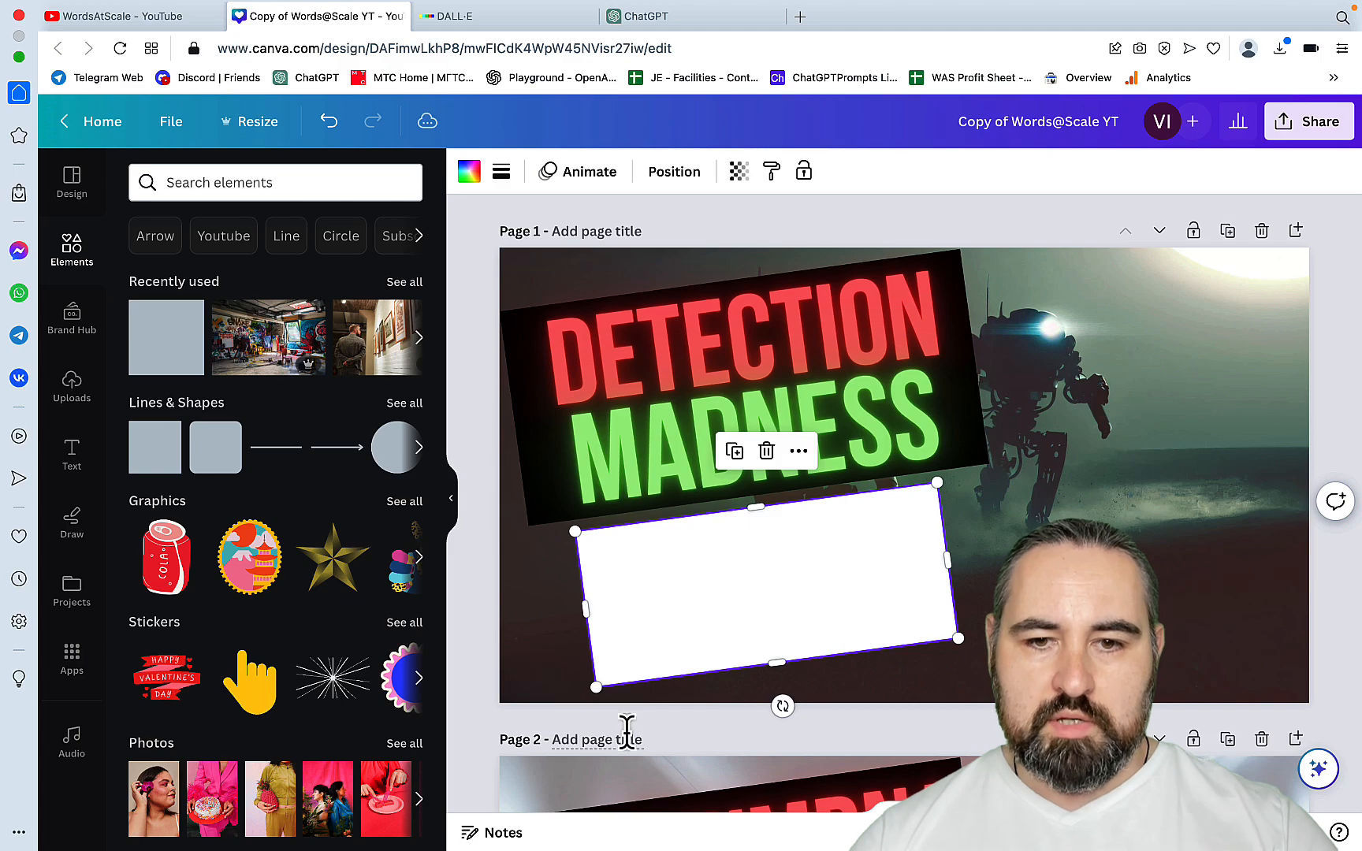
pyautogui.scroll(-20, 628, 729)
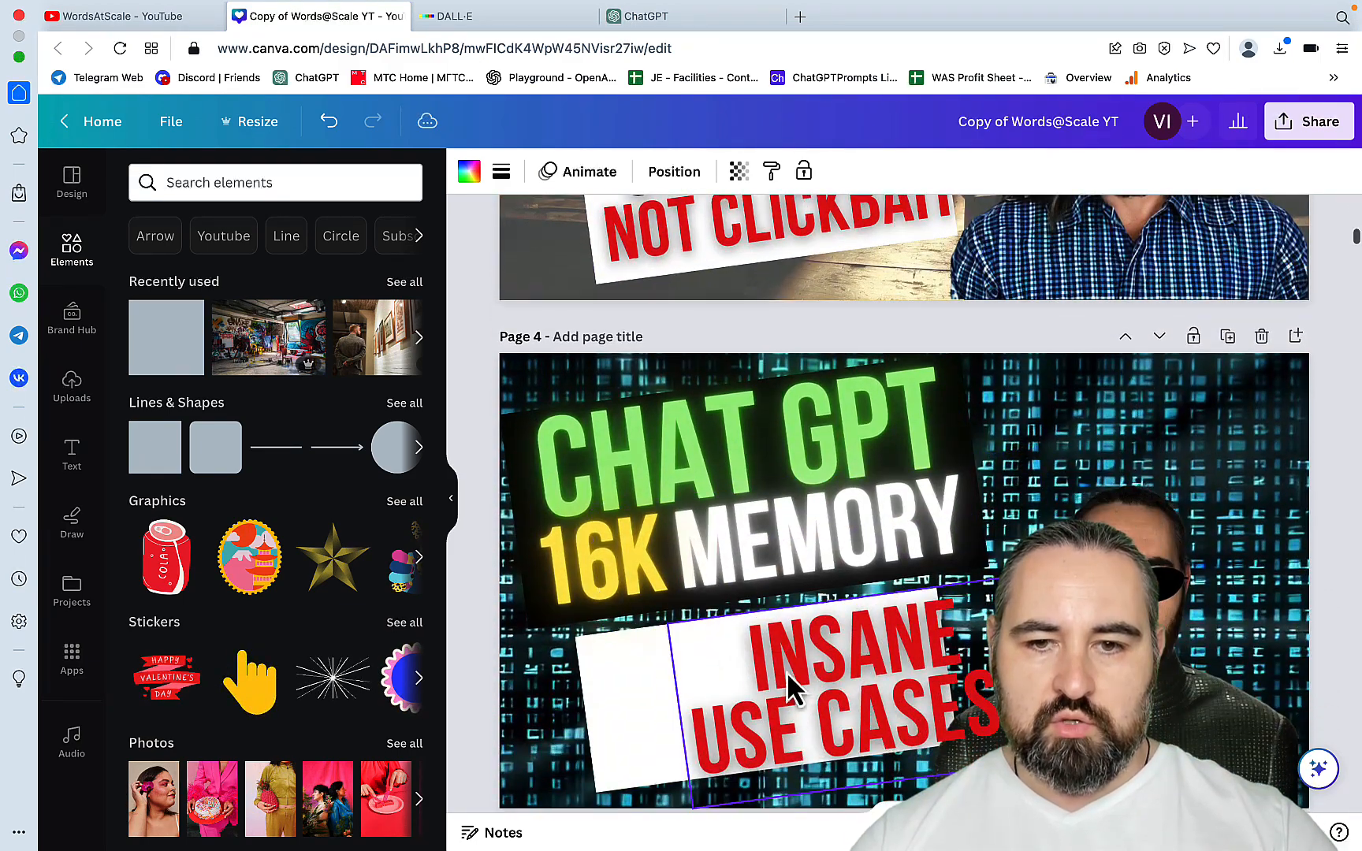
pyautogui.click(800, 678)
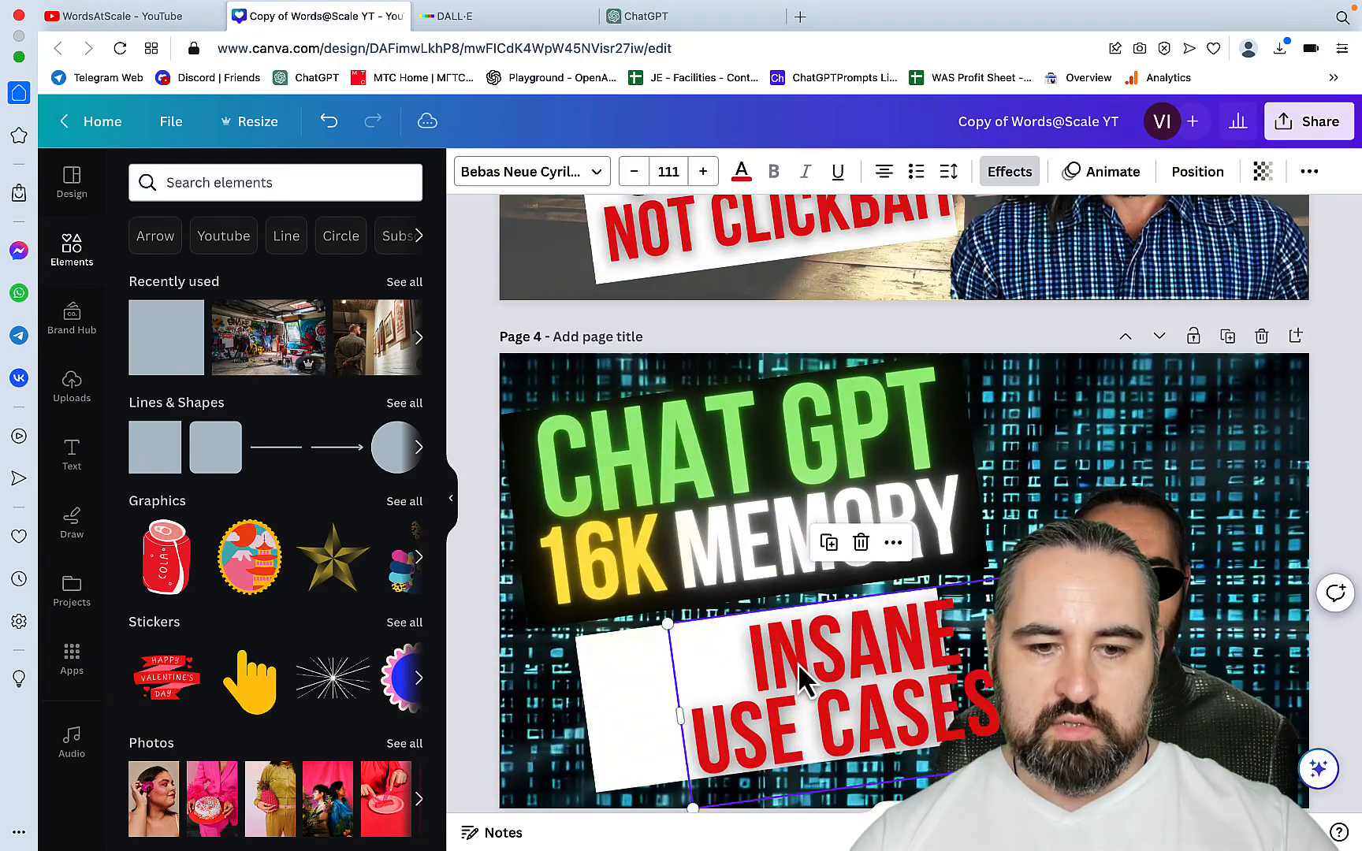
pyautogui.scroll(20, 799, 677)
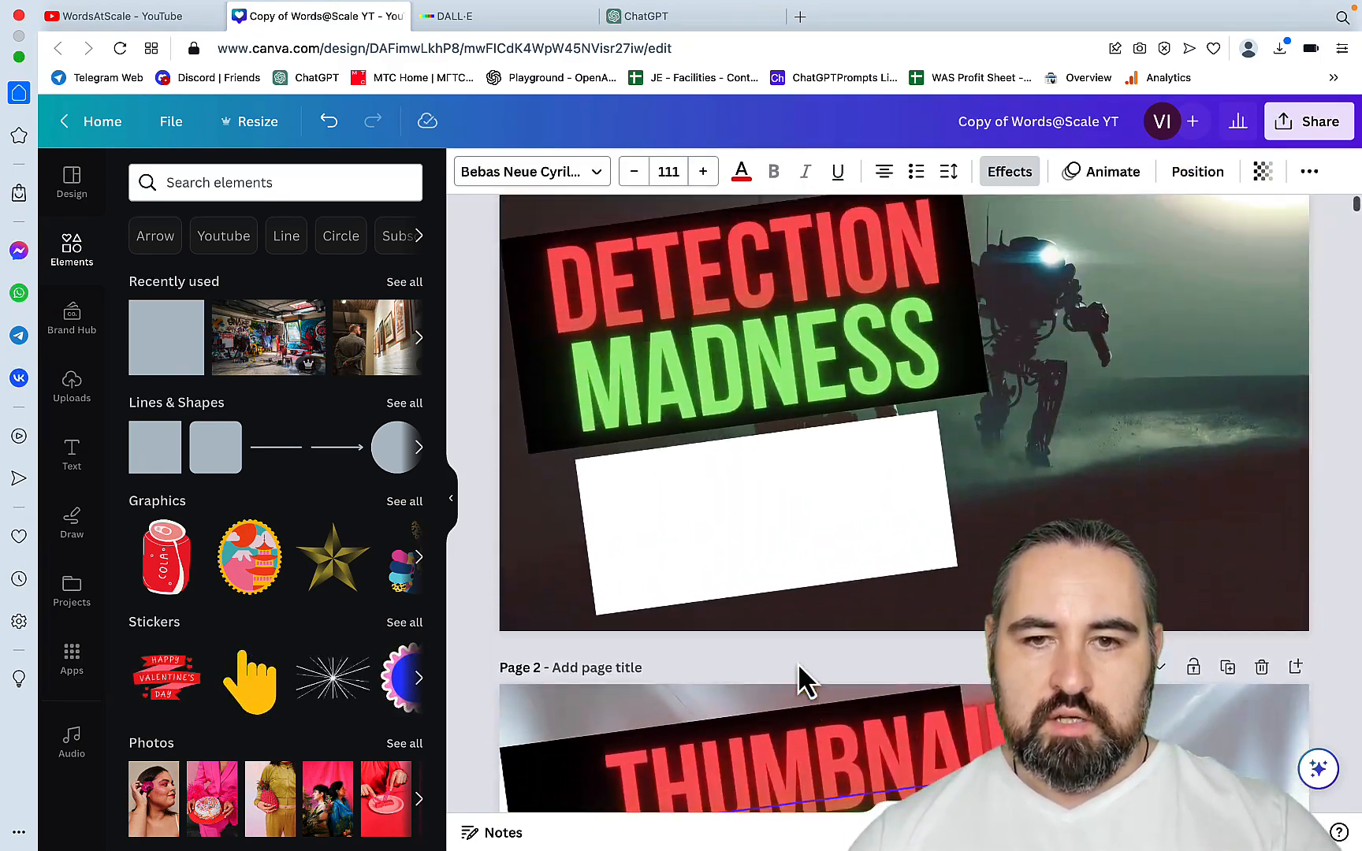
pyautogui.hotkey('ctrl', 'v')
pyautogui.click(778, 414)
# Copy the red "INSANE USE CASES!!" text from page 4 to page 1 and centre it on the white rectangle.
pyautogui.scroll(-20, 753, 371)
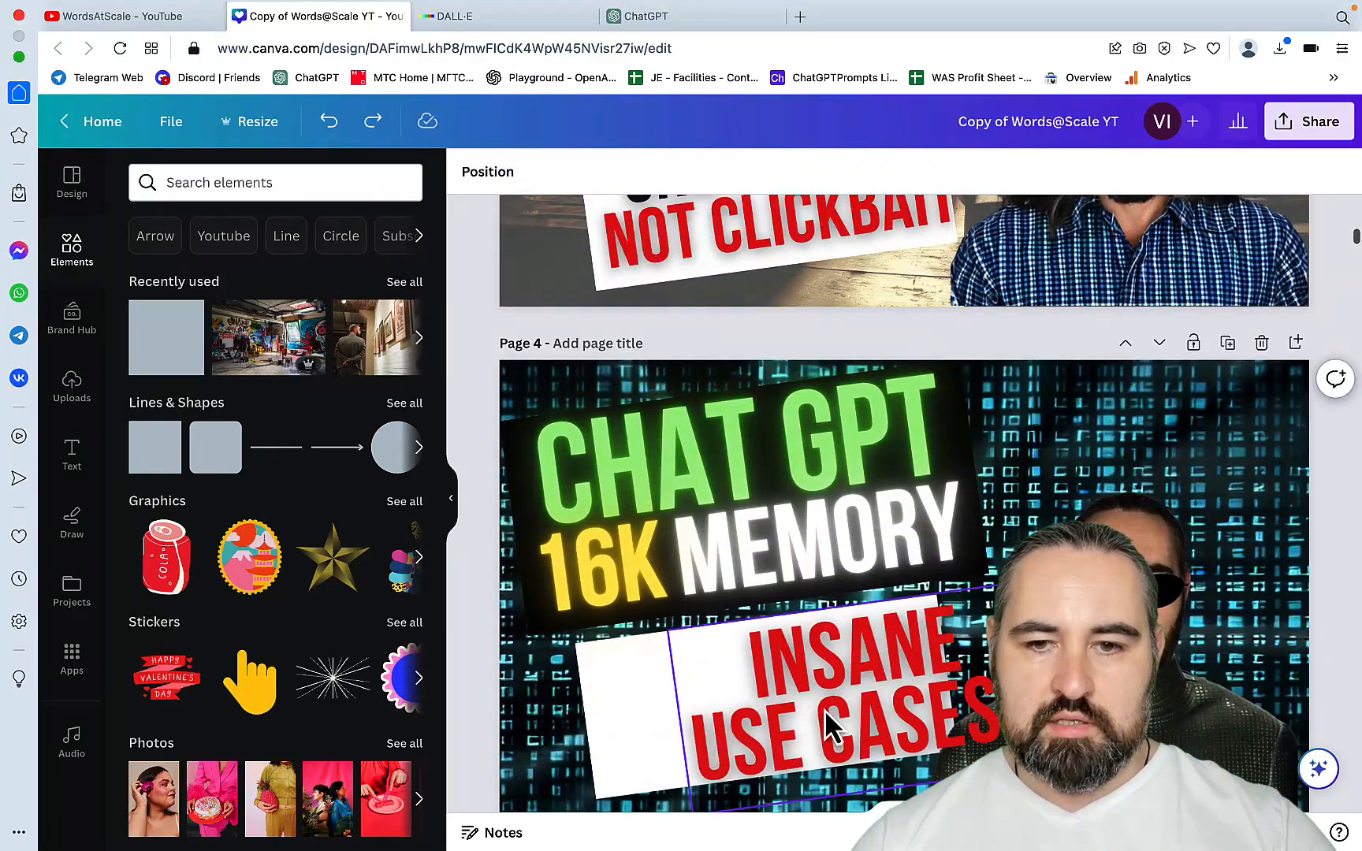
pyautogui.click(829, 725)
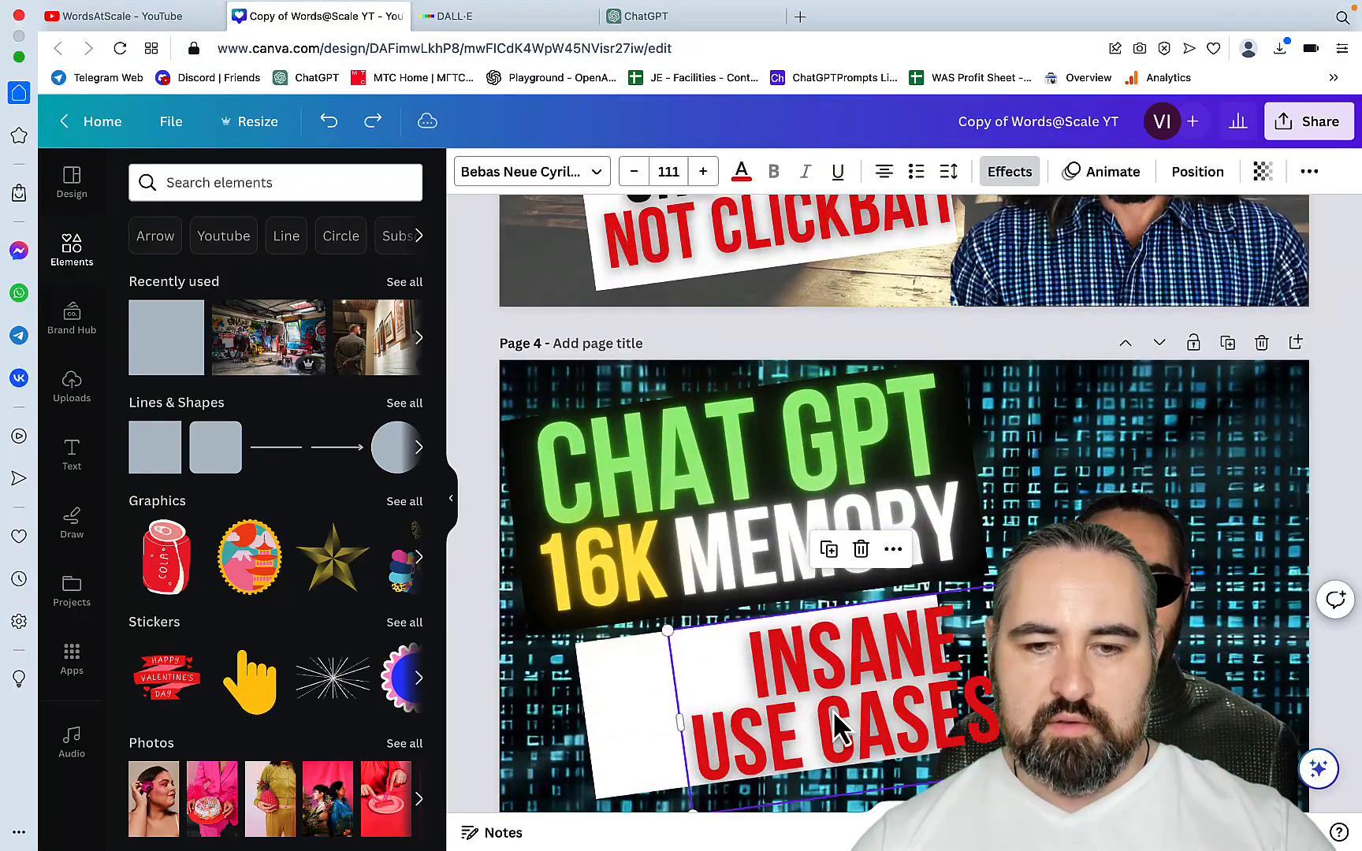
pyautogui.hotkey('ctrl', 'c')
pyautogui.scroll(20, 835, 725)
pyautogui.hotkey('ctrl', 'v')
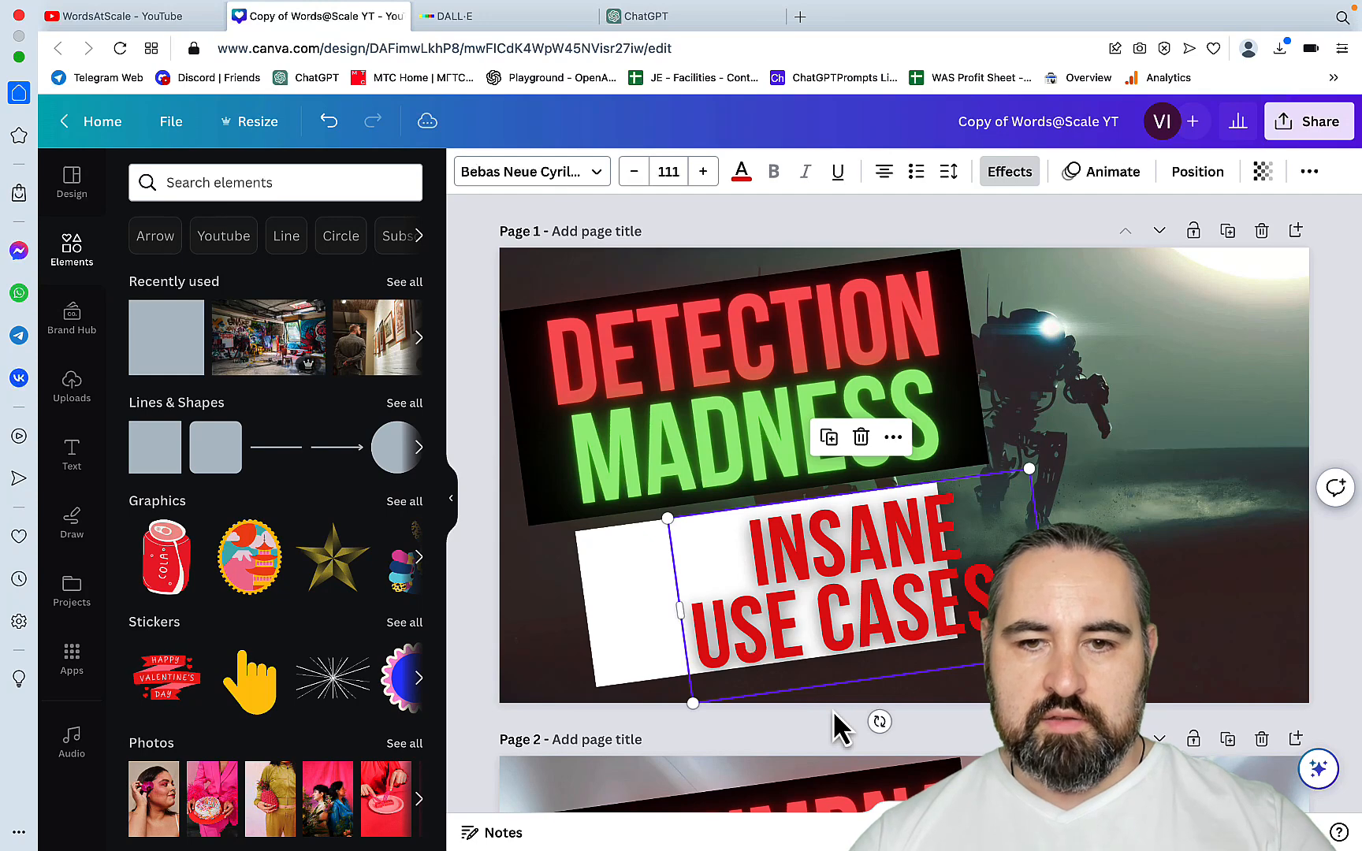
pyautogui.moveTo(834, 561); pyautogui.dragTo(738, 562)
# Replace the red text on page 1's white rectangle with "PASSESS EVERY TIME".
pyautogui.doubleClick(730, 558)
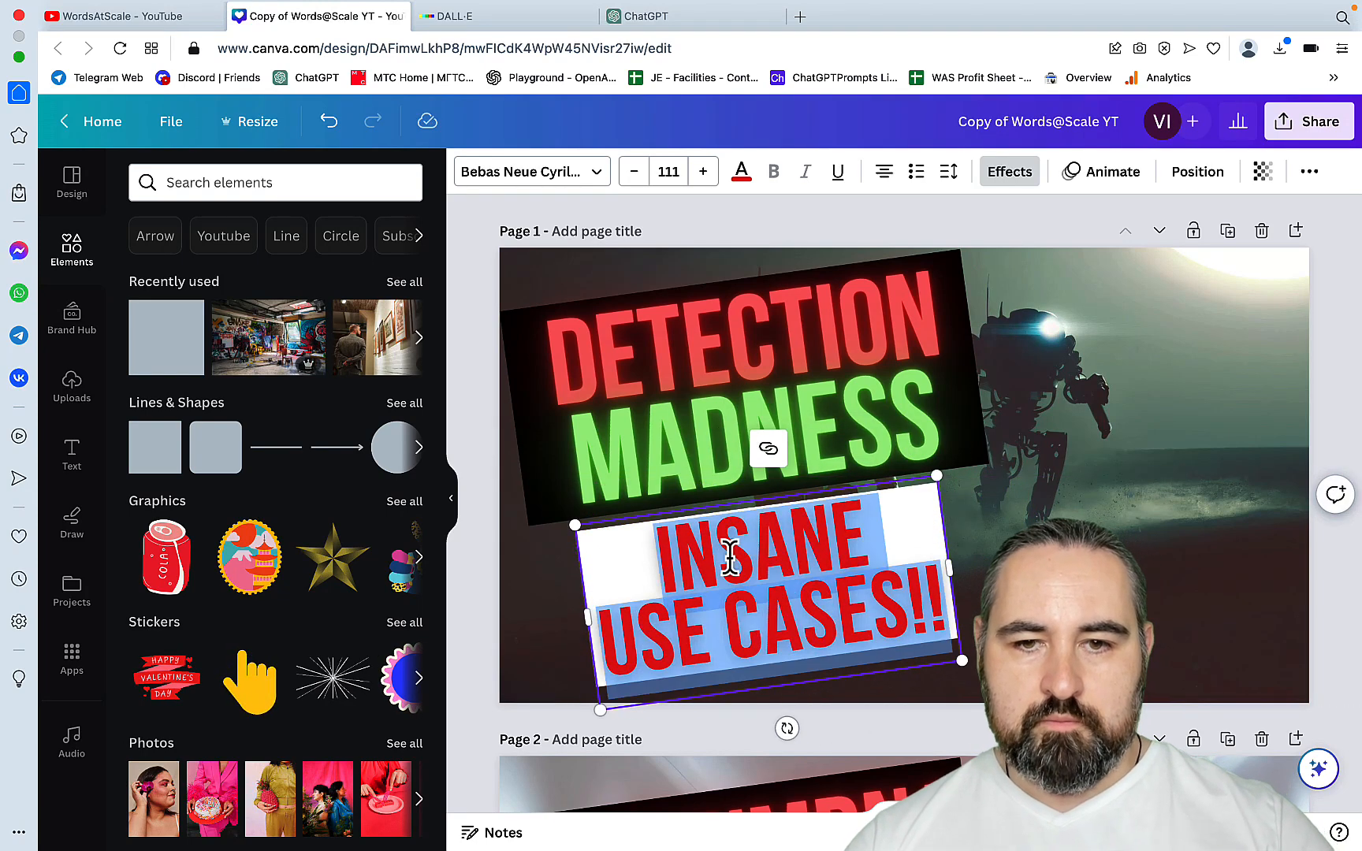
pyautogui.write('PASSE')
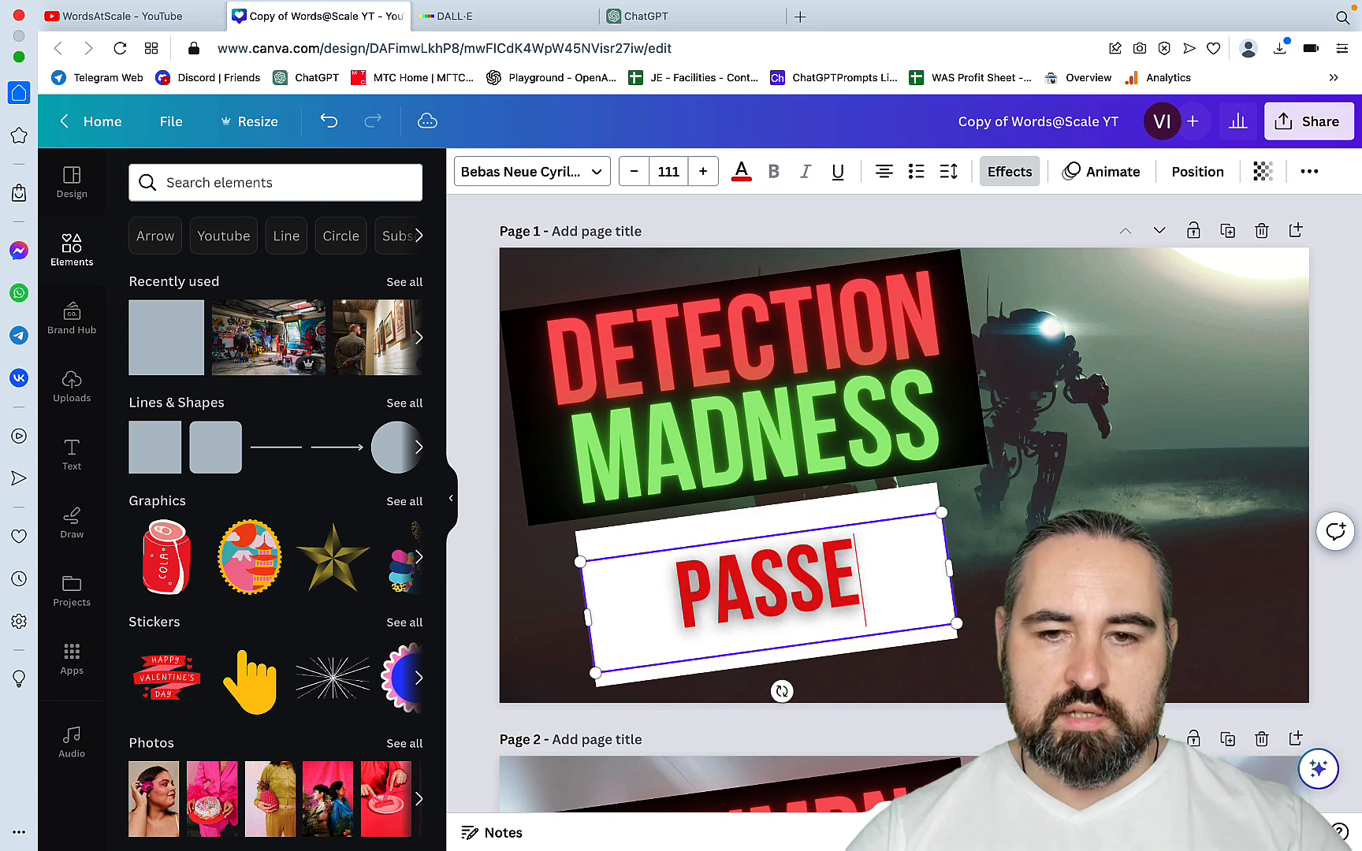
pyautogui.write('SS EVERY')
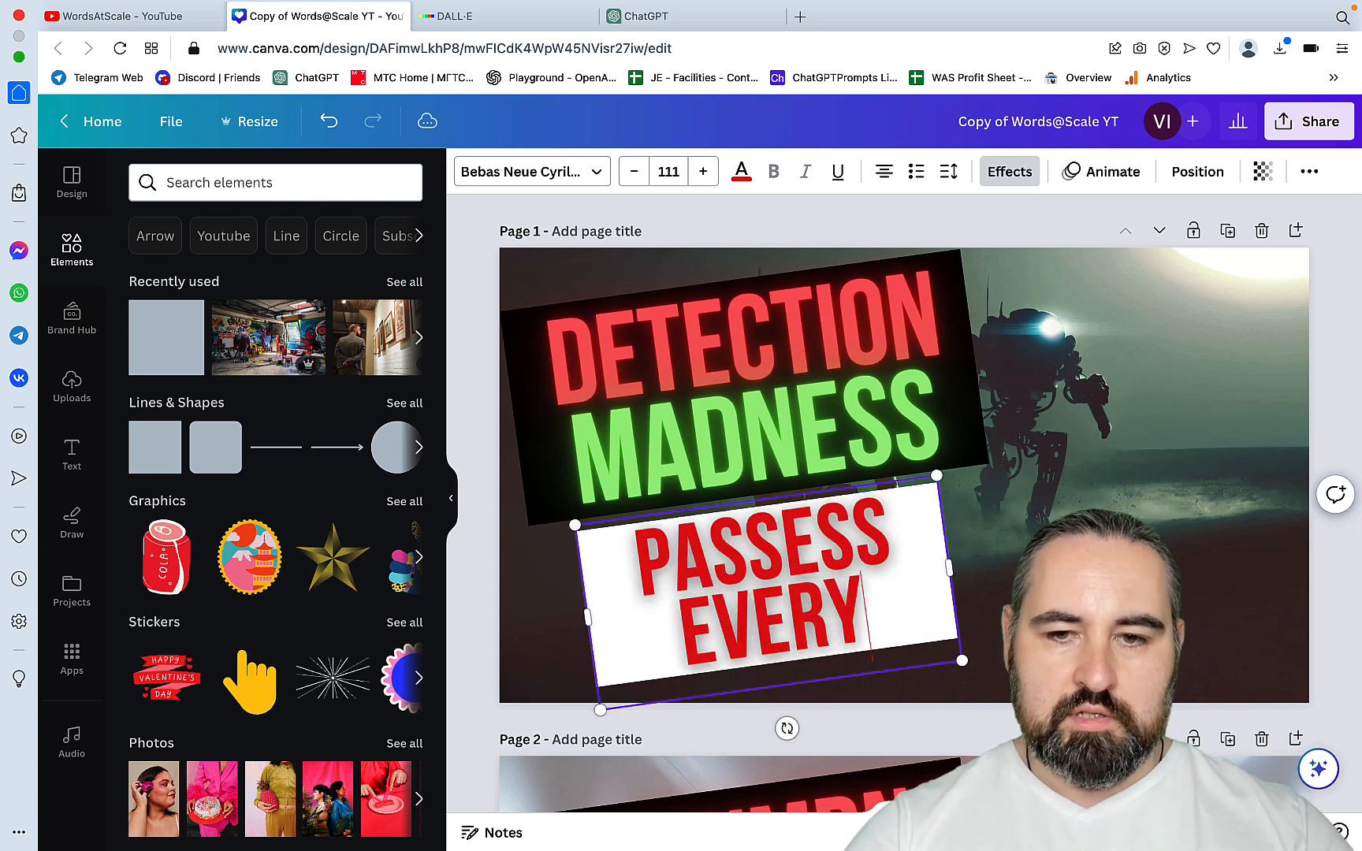
pyautogui.write(' TIME')
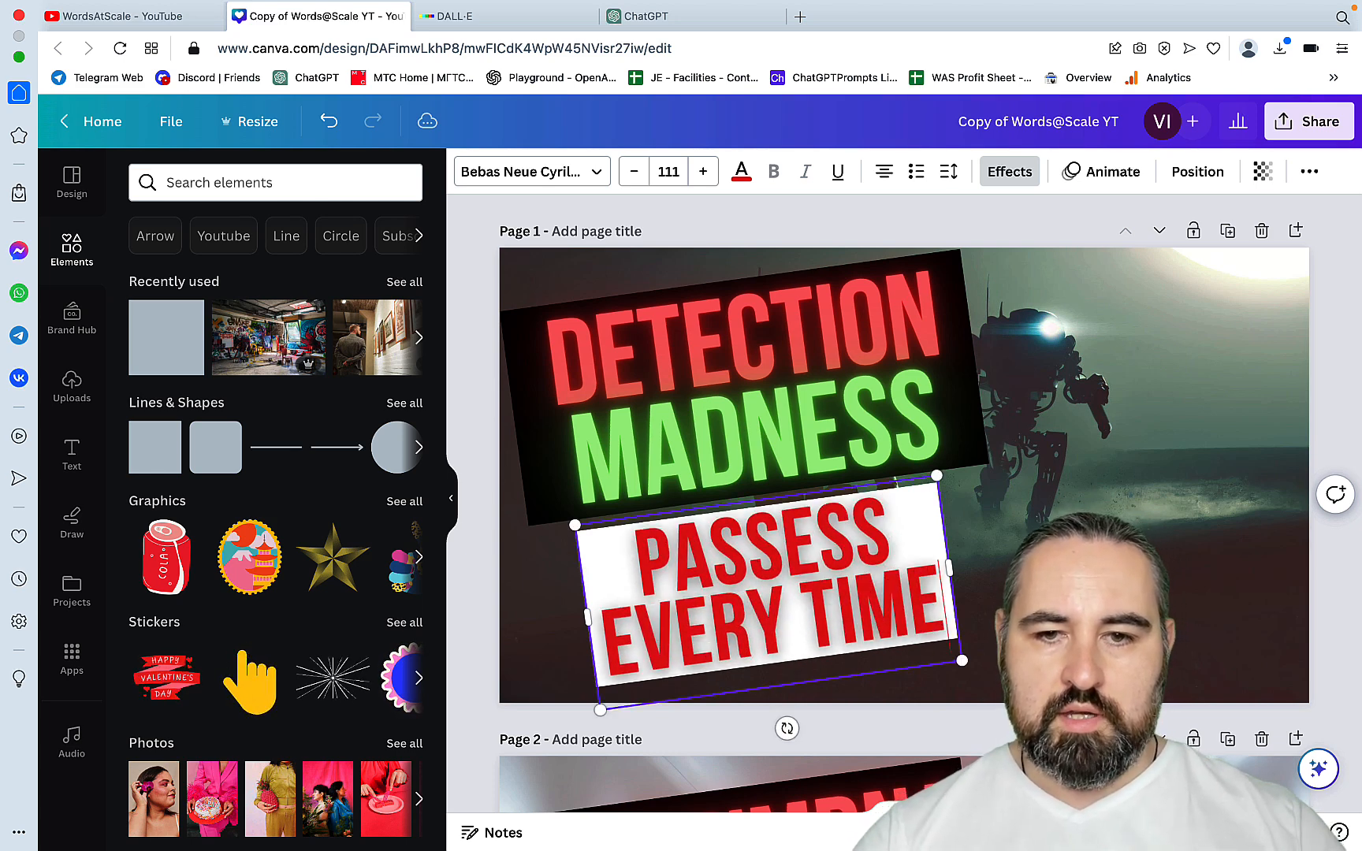
pyautogui.click(1342, 609)
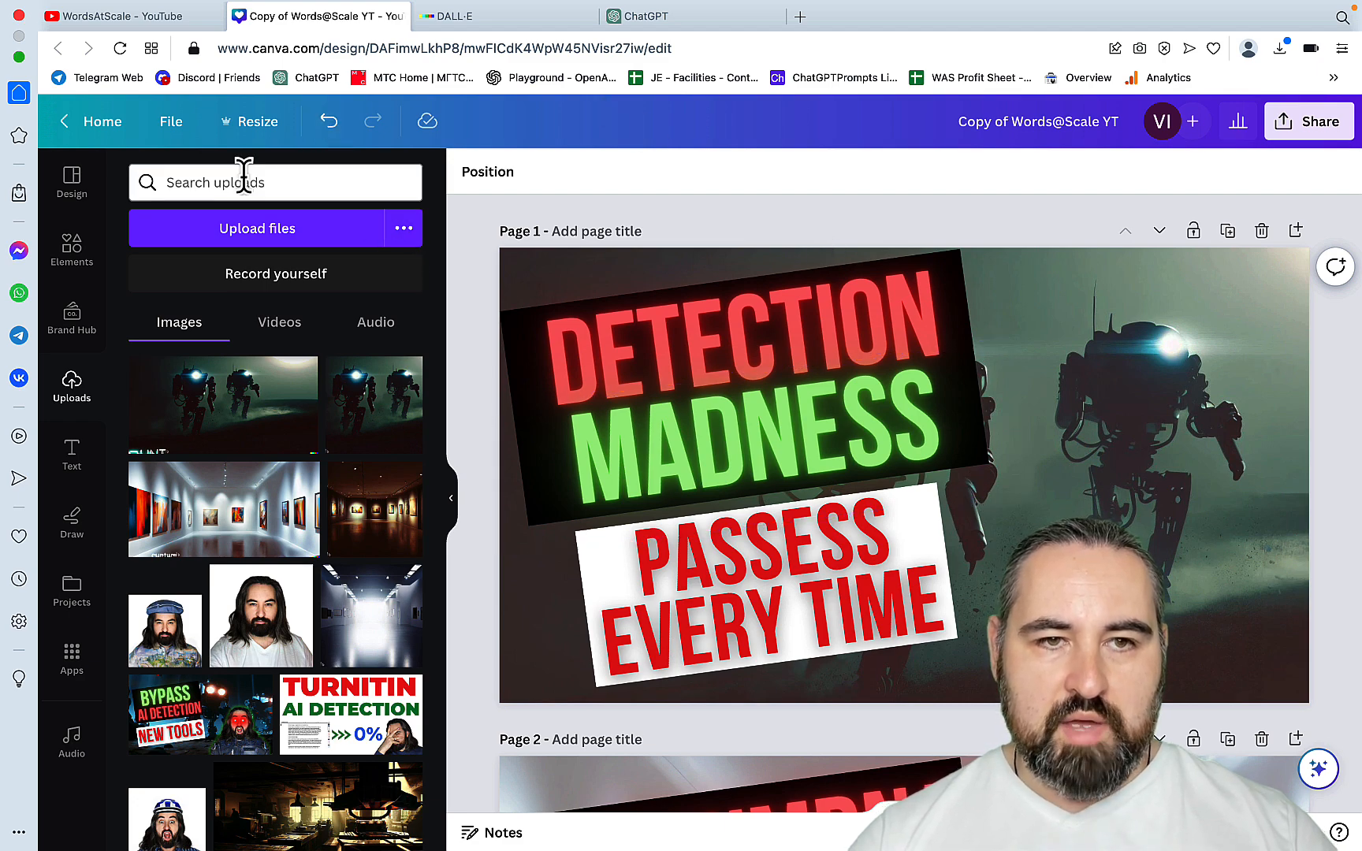
# Return to the home page and open the recent untitled 50 x 70 mm design.
pyautogui.click(103, 122)
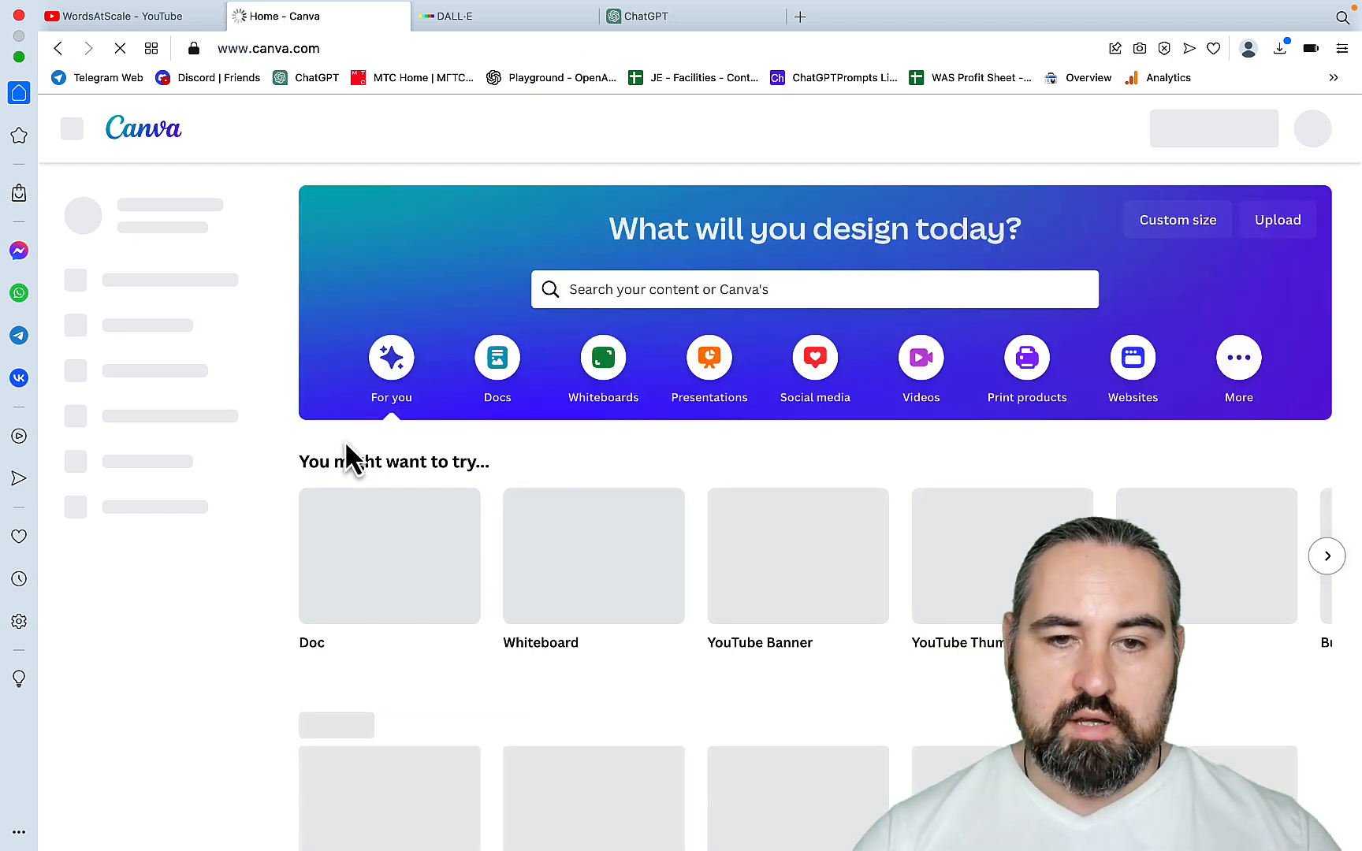
pyautogui.scroll(-3, 411, 429)
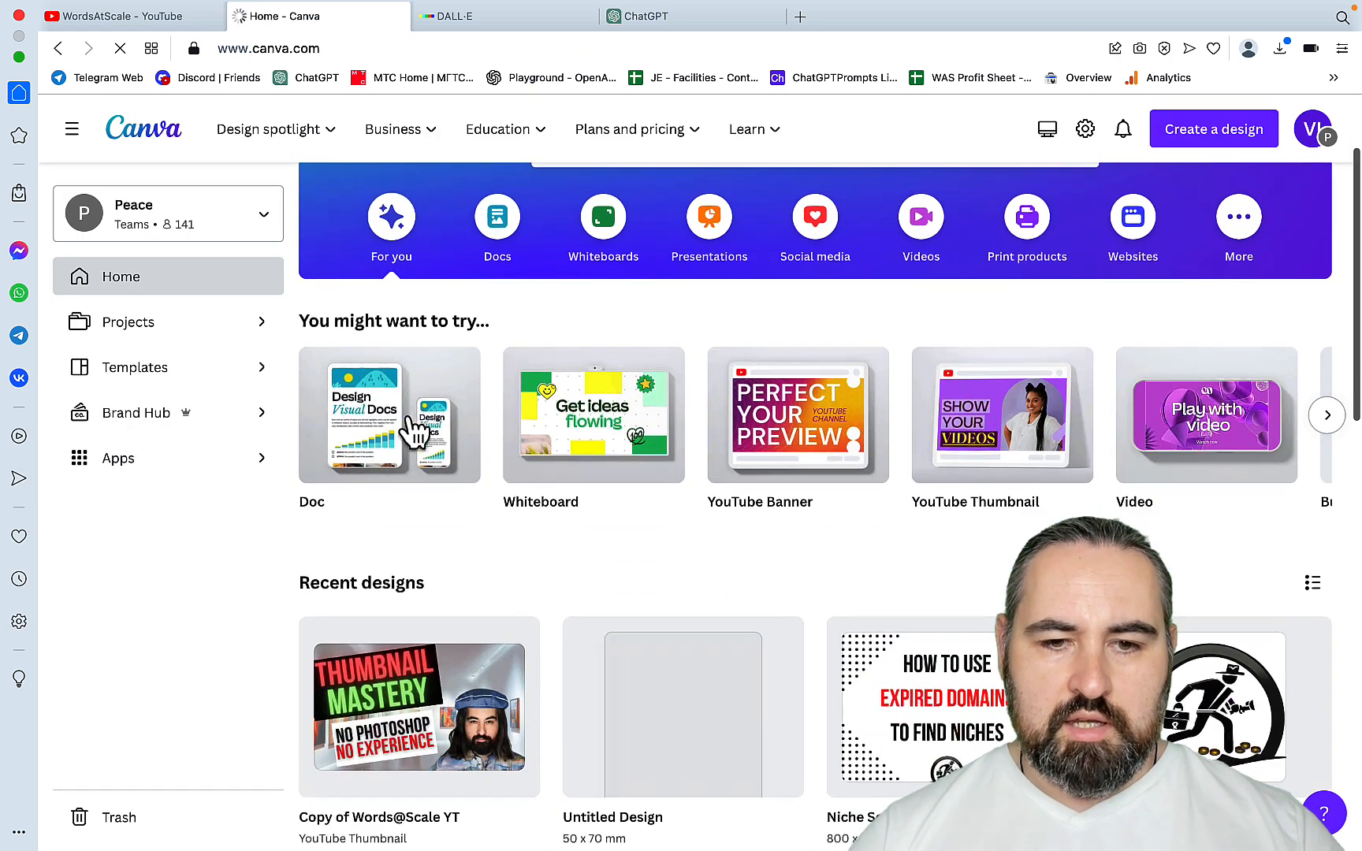
pyautogui.click(711, 714)
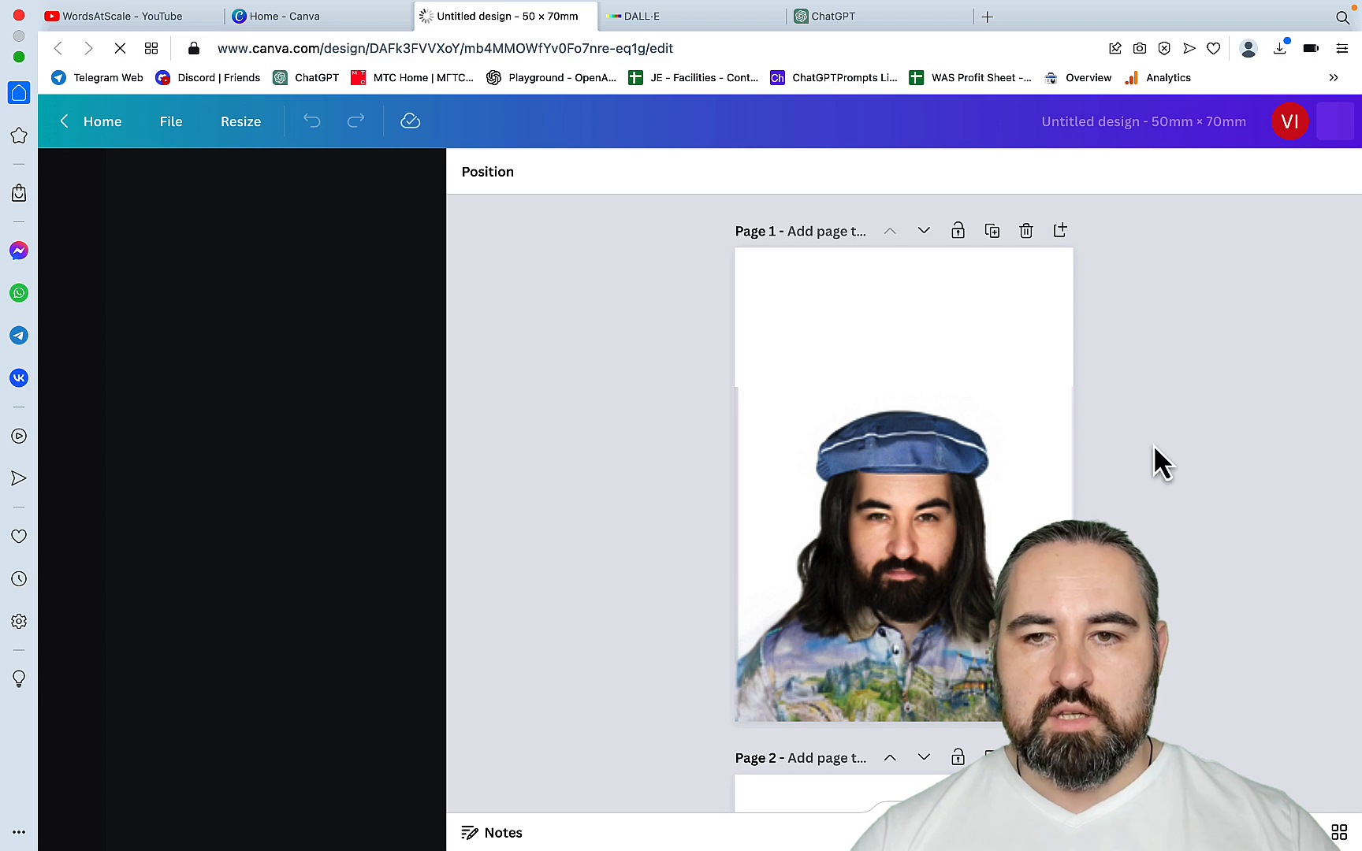
# Duplicate page 1 and delete the portrait from the first copy to leave a blank page 1.
pyautogui.click(992, 231)
pyautogui.click(913, 516)
pyautogui.press('Delete')
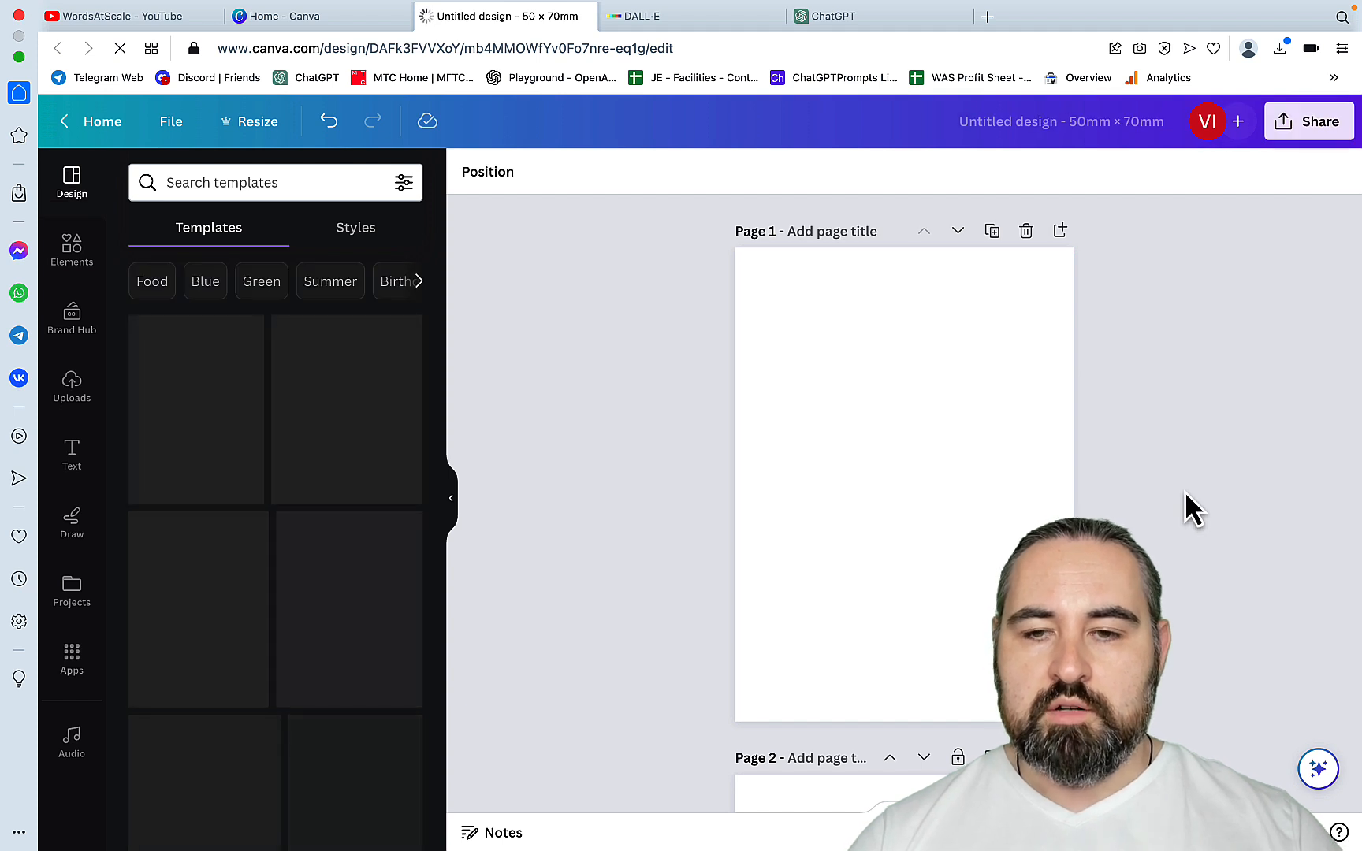
pyautogui.scroll(-5, 1184, 490)
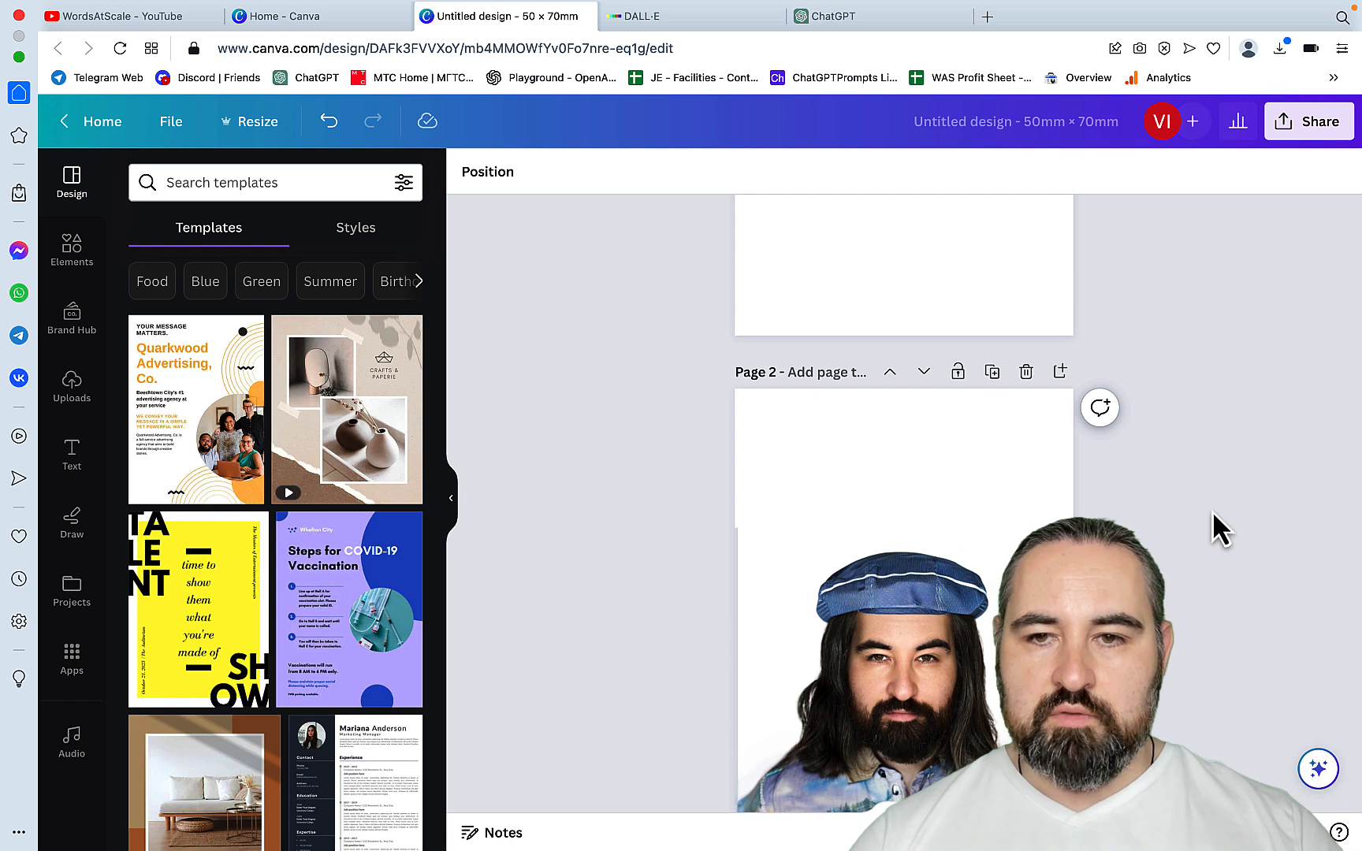
pyautogui.scroll(5, 1214, 520)
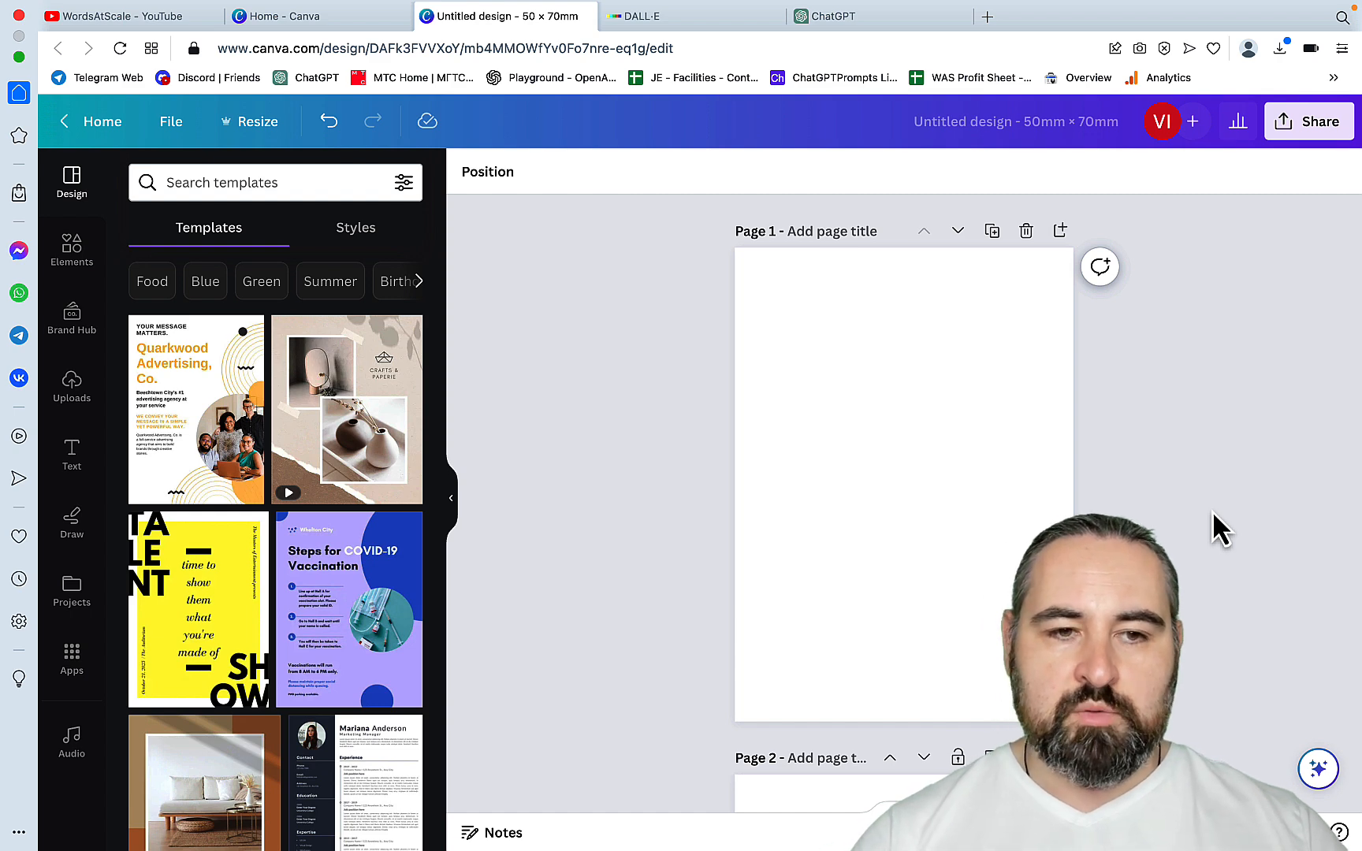
# Add the uploaded photo of the open-mouthed man in a blue sweater to page 1, aligned with the page's bottom edge.
pyautogui.click(75, 250)
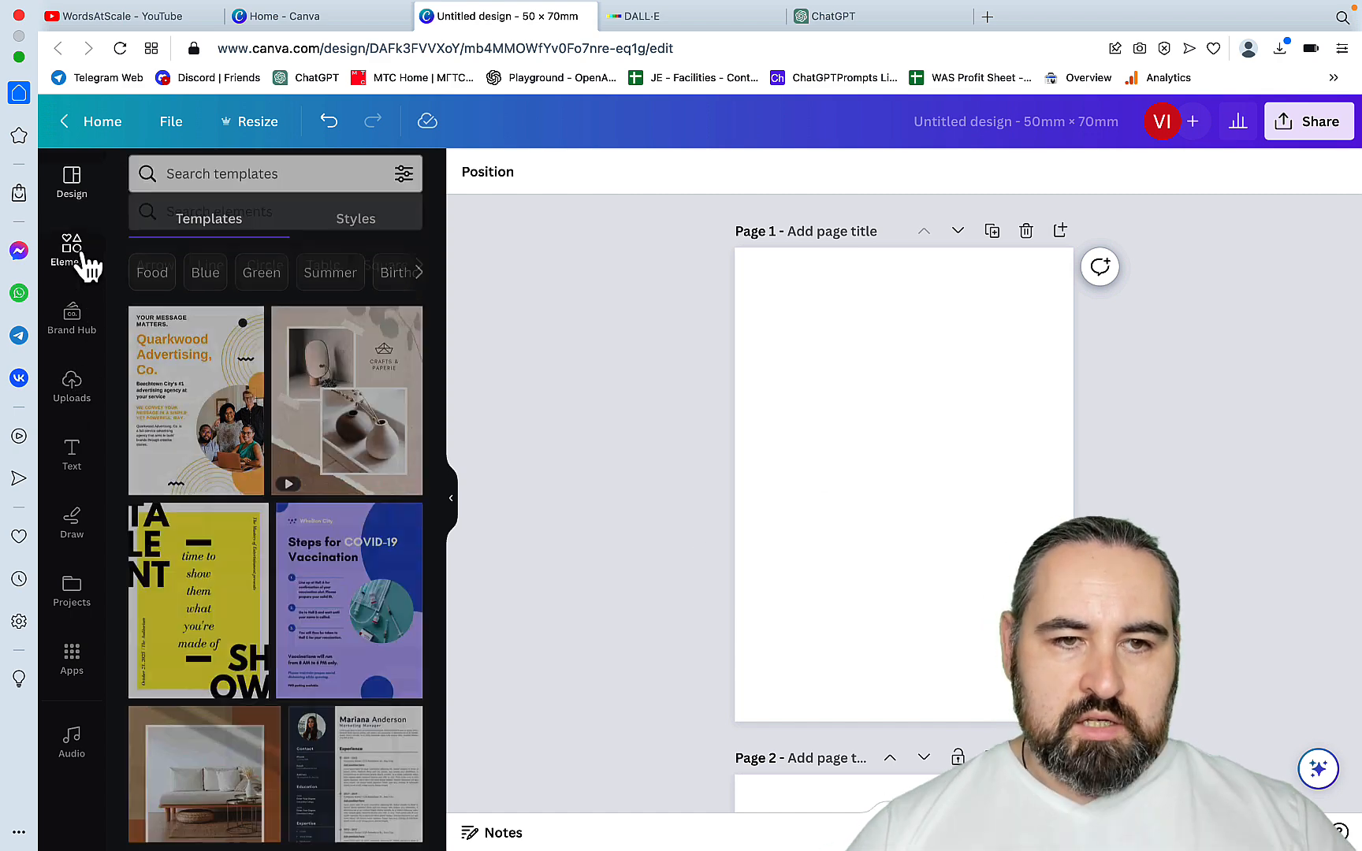
pyautogui.scroll(-15, 243, 432)
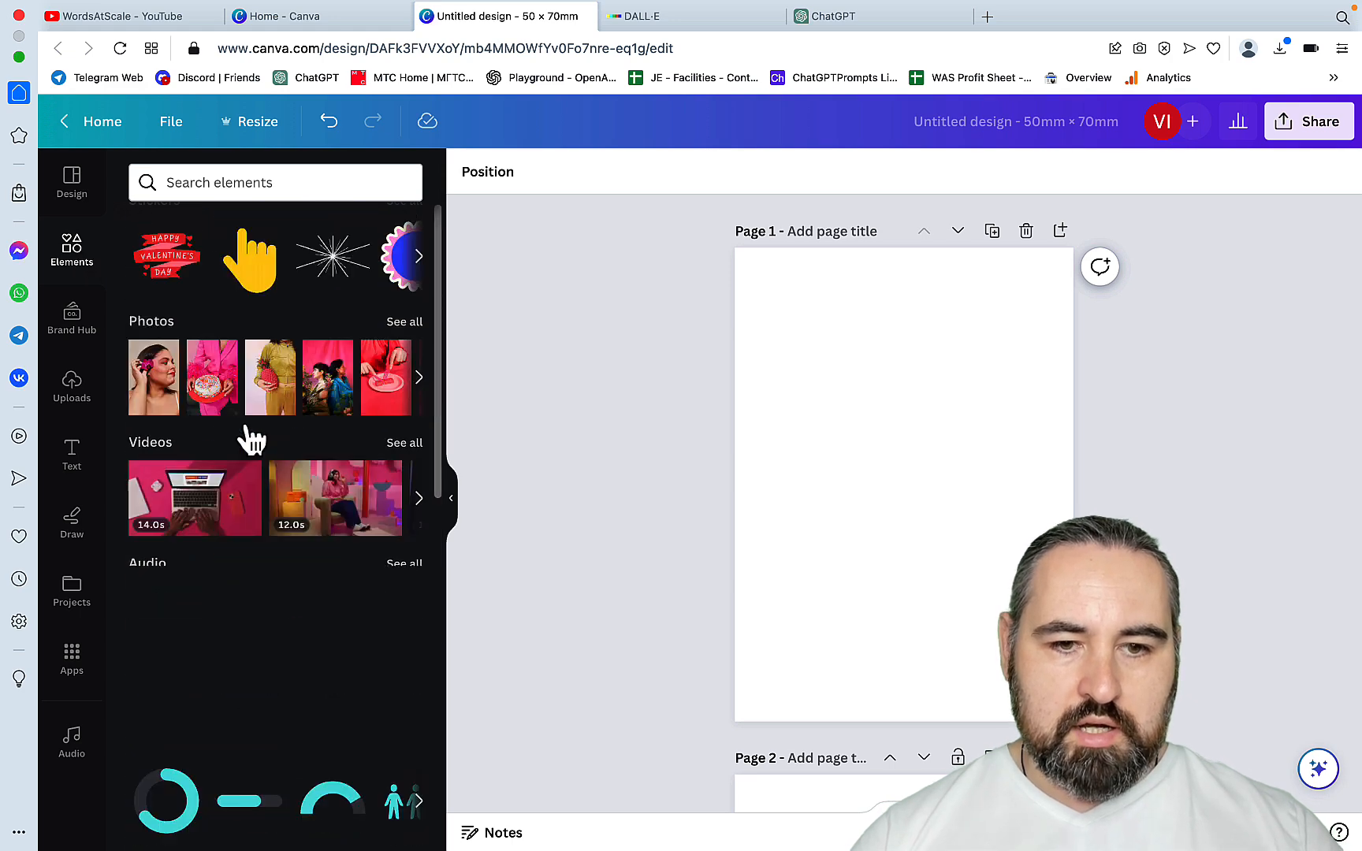
pyautogui.click(72, 385)
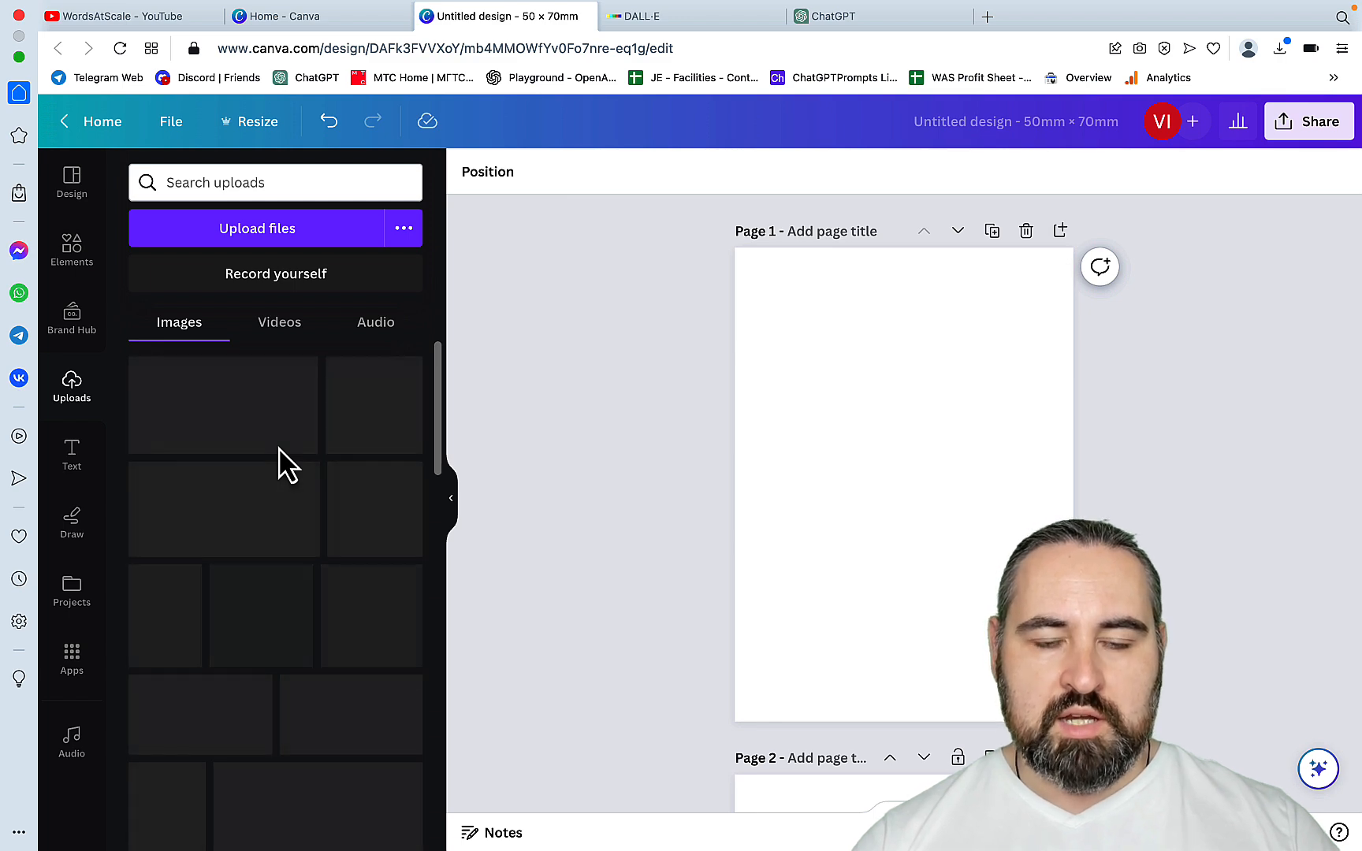
pyautogui.scroll(-5, 287, 465)
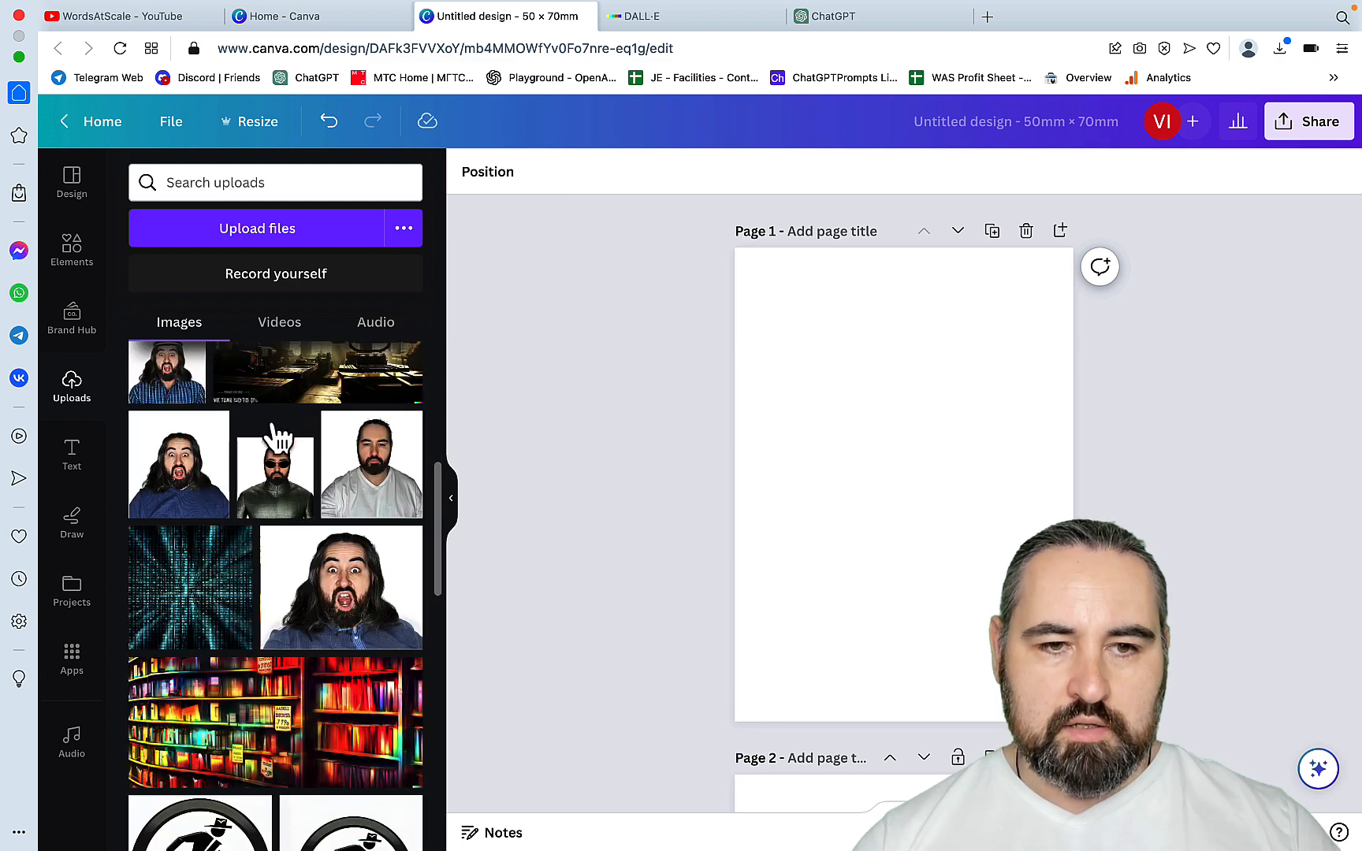
pyautogui.click(189, 463)
pyautogui.moveTo(930, 580); pyautogui.dragTo(924, 620)
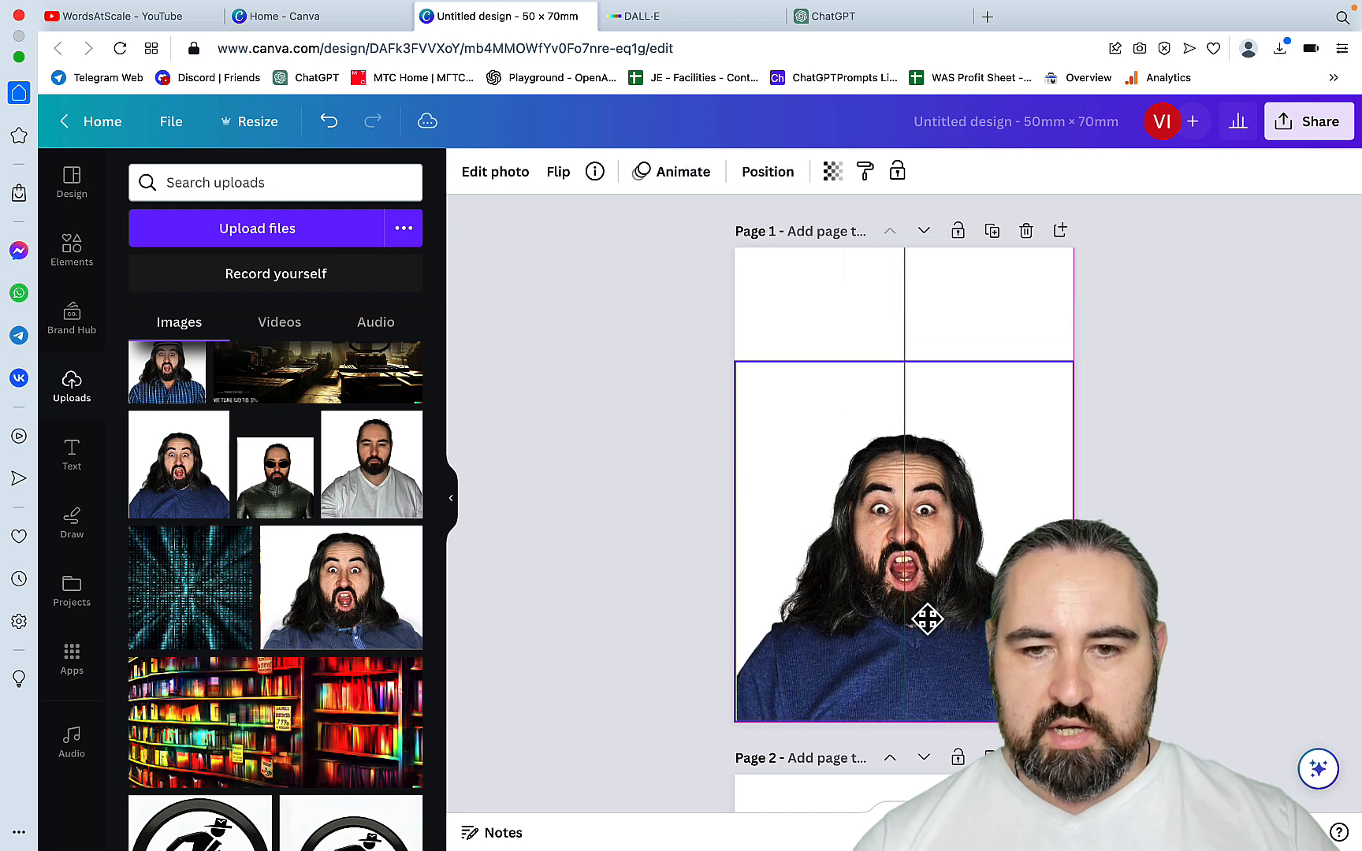
pyautogui.moveTo(1072, 364); pyautogui.dragTo(1033, 329)
pyautogui.click(1160, 516)
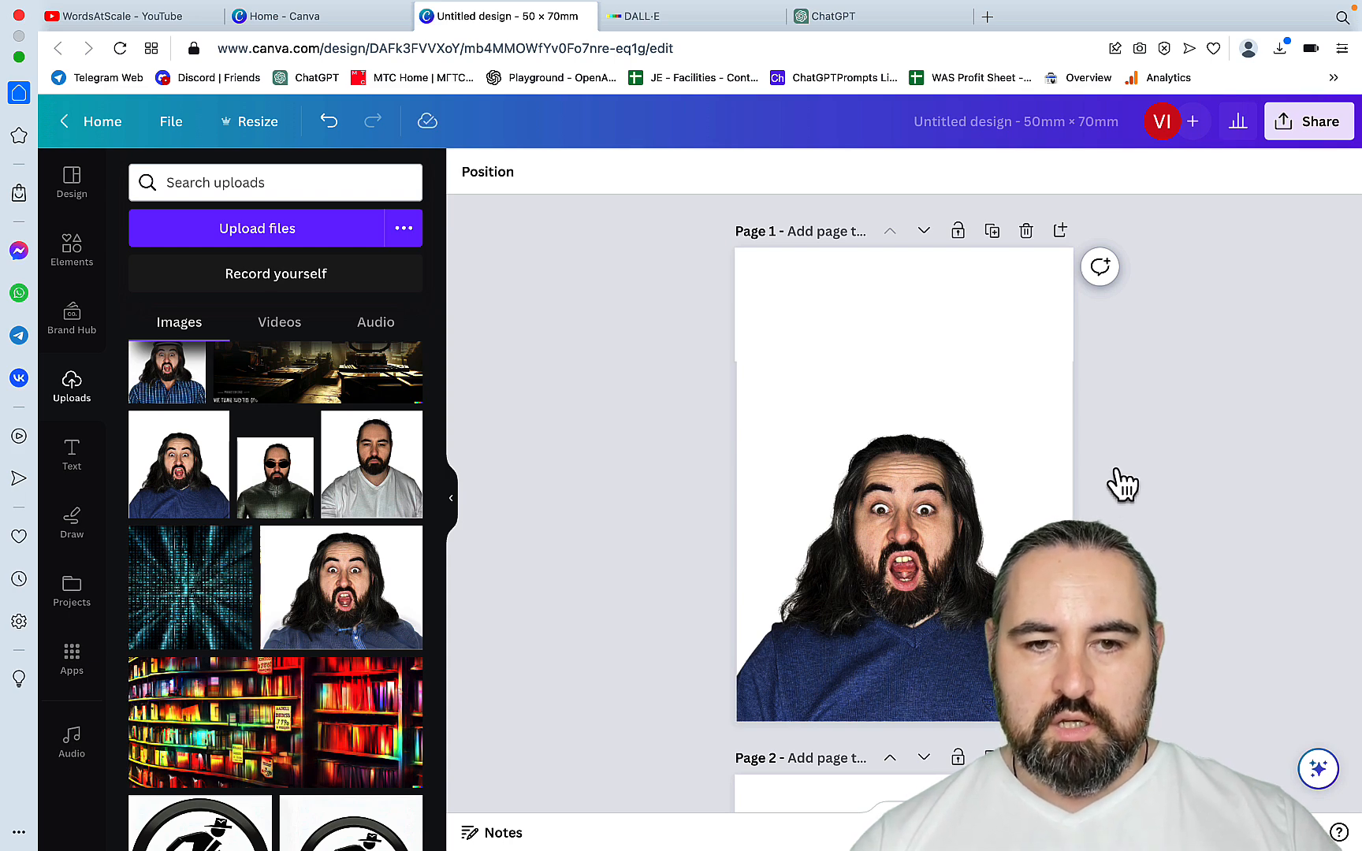
# Start Magic Edit on the portrait and brush over the whole blue sweater with brush size 33.
pyautogui.click(918, 602)
pyautogui.click(504, 183)
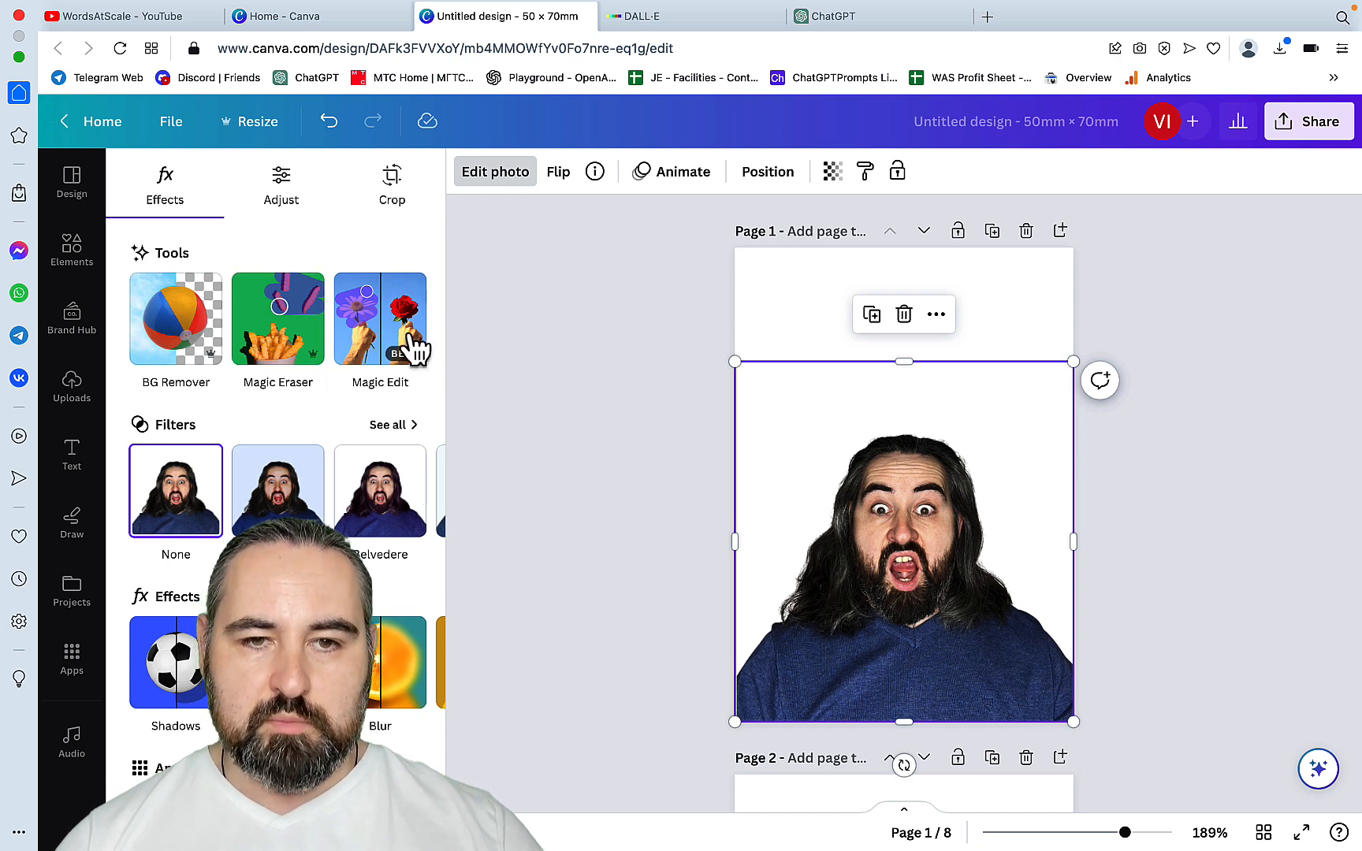
pyautogui.click(381, 307)
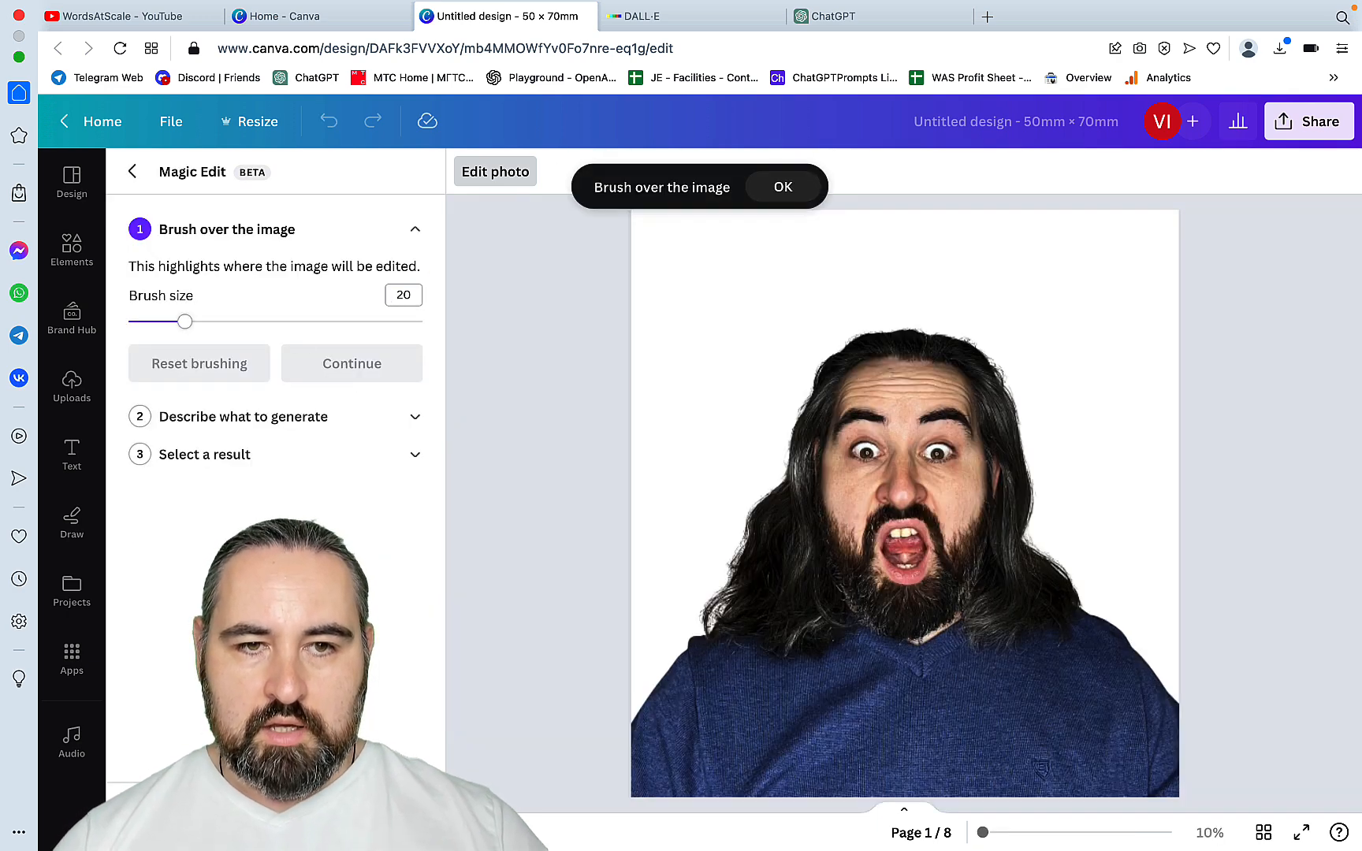
pyautogui.moveTo(186, 321); pyautogui.dragTo(225, 322)
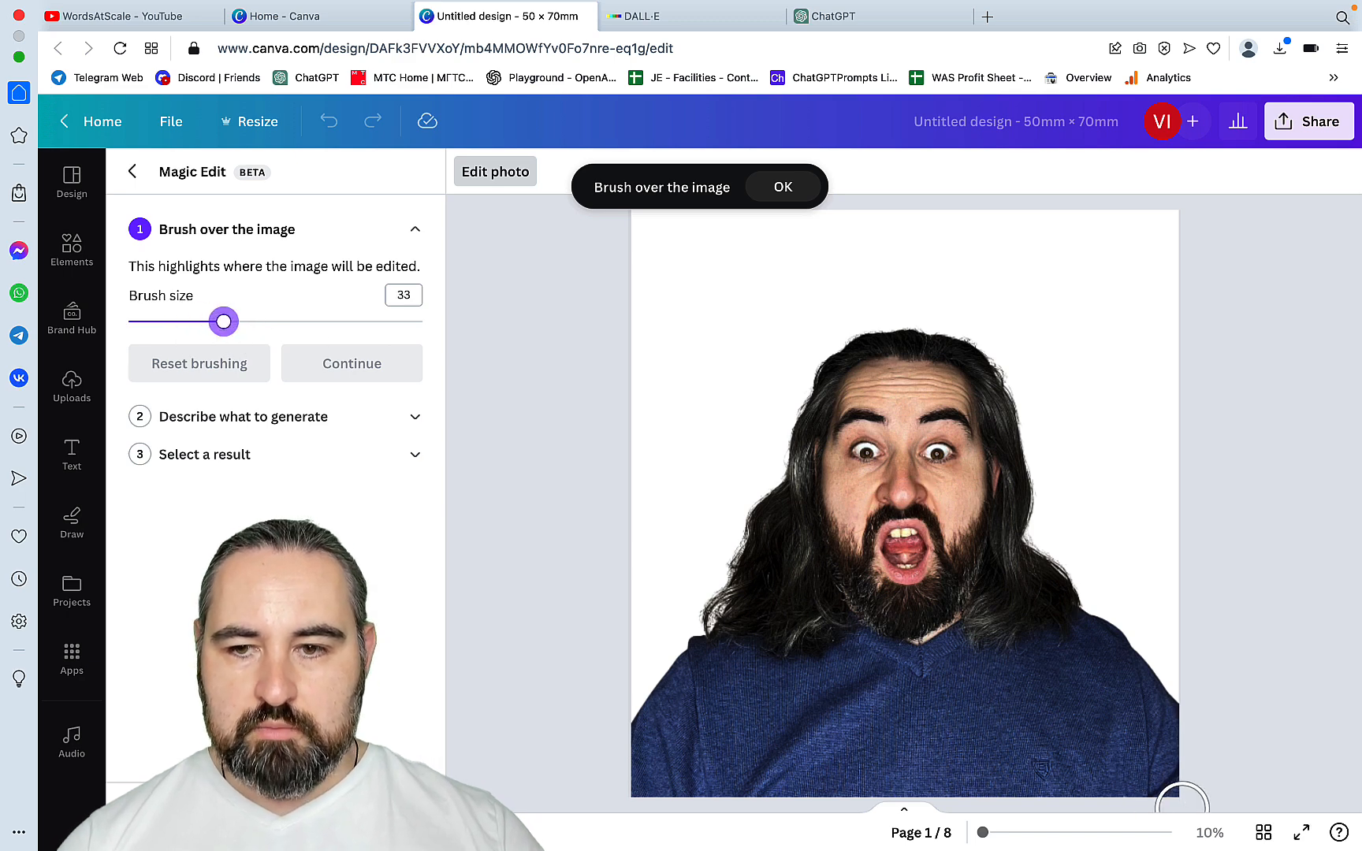
pyautogui.moveTo(1168, 712); pyautogui.dragTo(1123, 662)
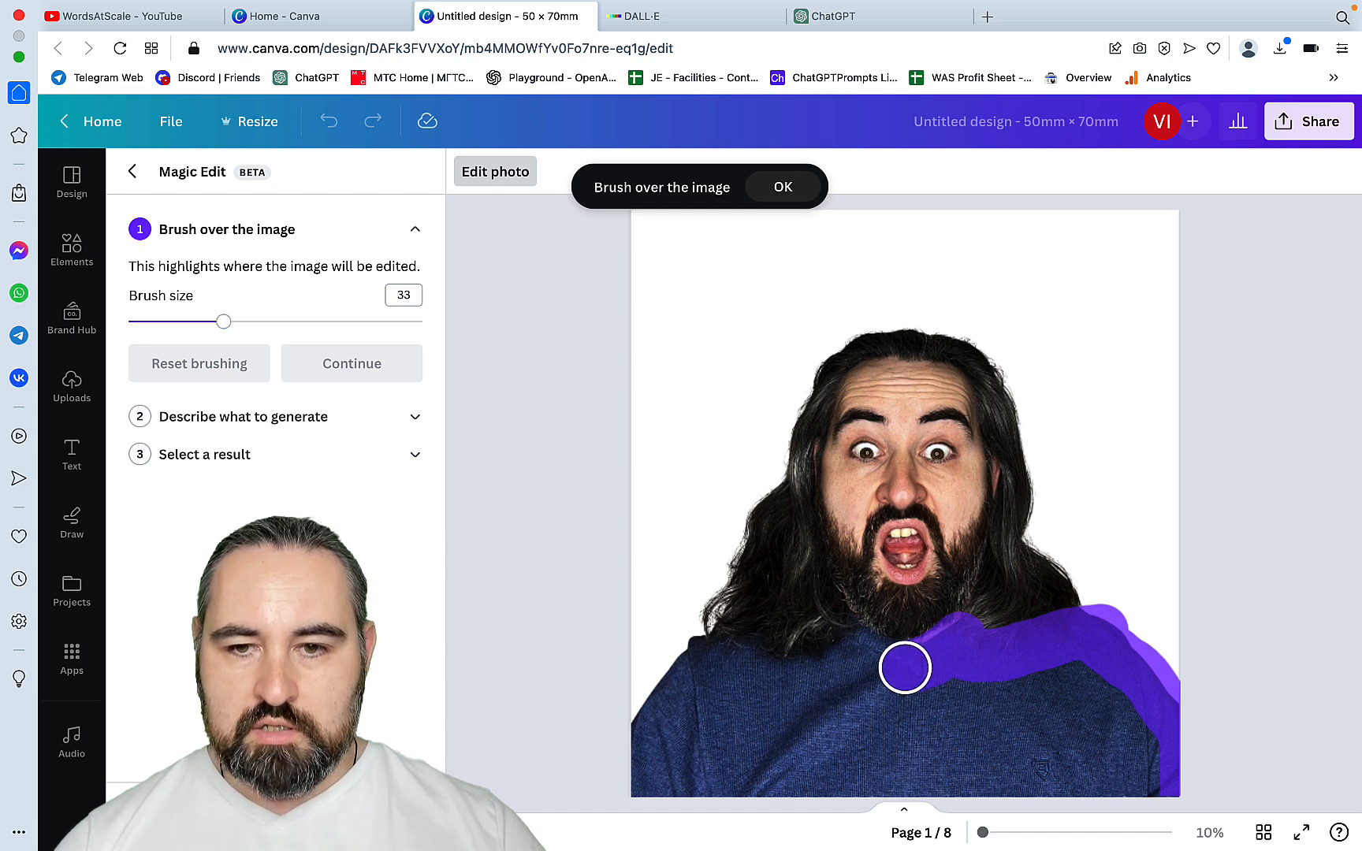
pyautogui.moveTo(877, 660)
pyautogui.mouseDown()
pyautogui.moveTo(861, 648)
pyautogui.moveTo(803, 668)
pyautogui.mouseUp()
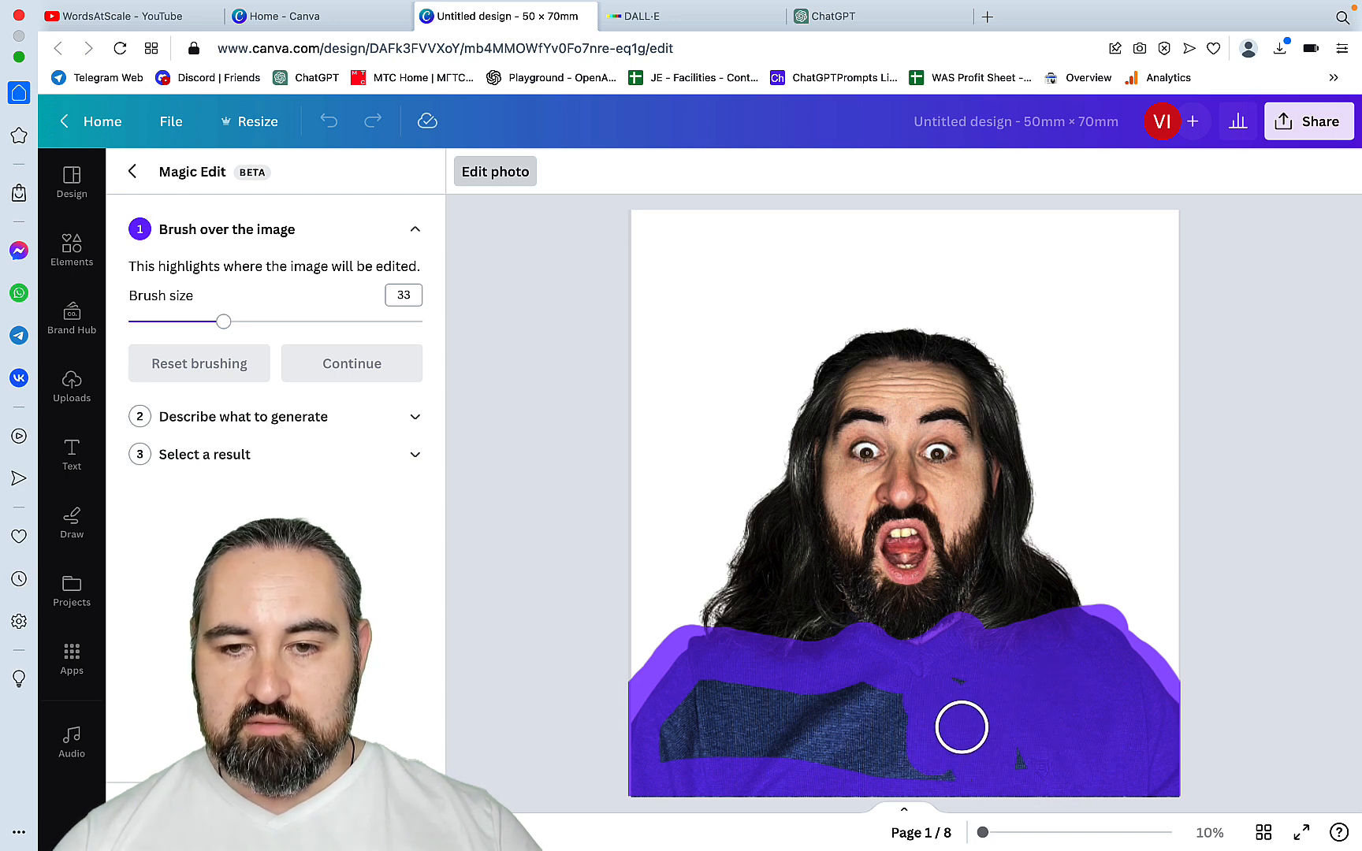
pyautogui.moveTo(1040, 748)
pyautogui.mouseDown()
pyautogui.moveTo(1015, 776)
pyautogui.moveTo(916, 774)
pyautogui.mouseUp()
pyautogui.moveTo(949, 670)
pyautogui.mouseDown()
pyautogui.moveTo(811, 739)
pyautogui.moveTo(851, 766)
pyautogui.mouseUp()
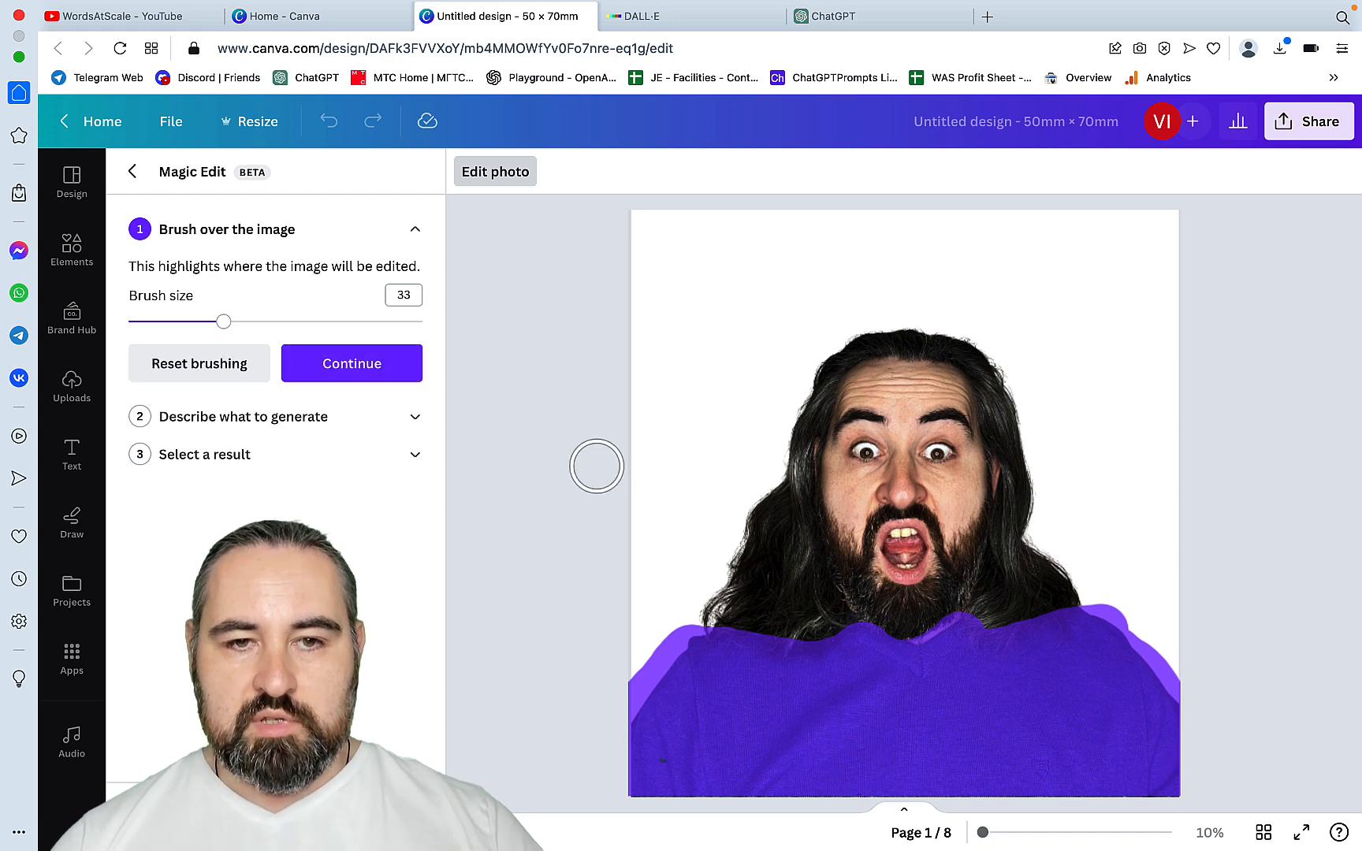
# Generate a replacement for the brushed sweater with the description "terminator rebell suite".
pyautogui.click(344, 362)
pyautogui.click(256, 359)
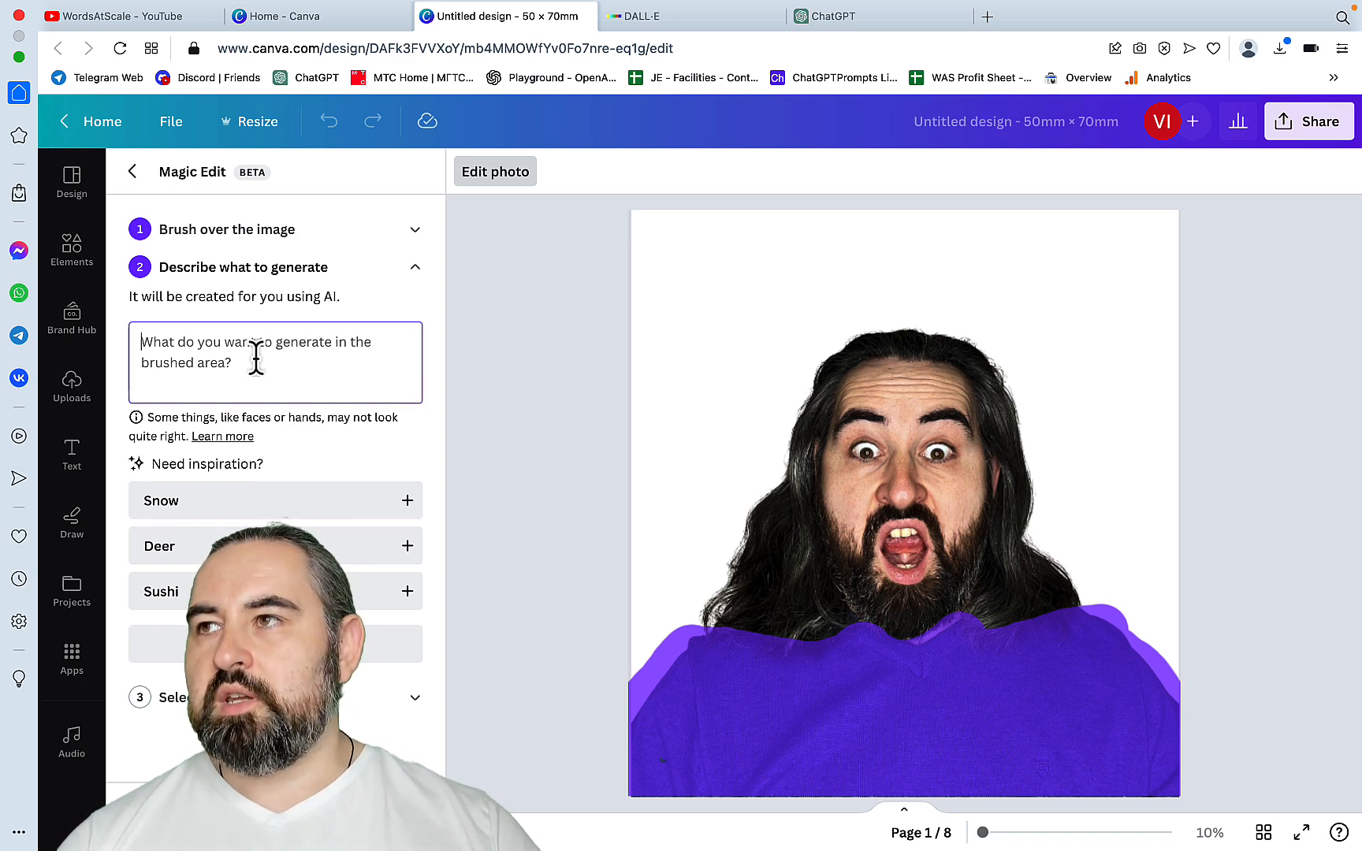
pyautogui.write('terminator rebell suite')
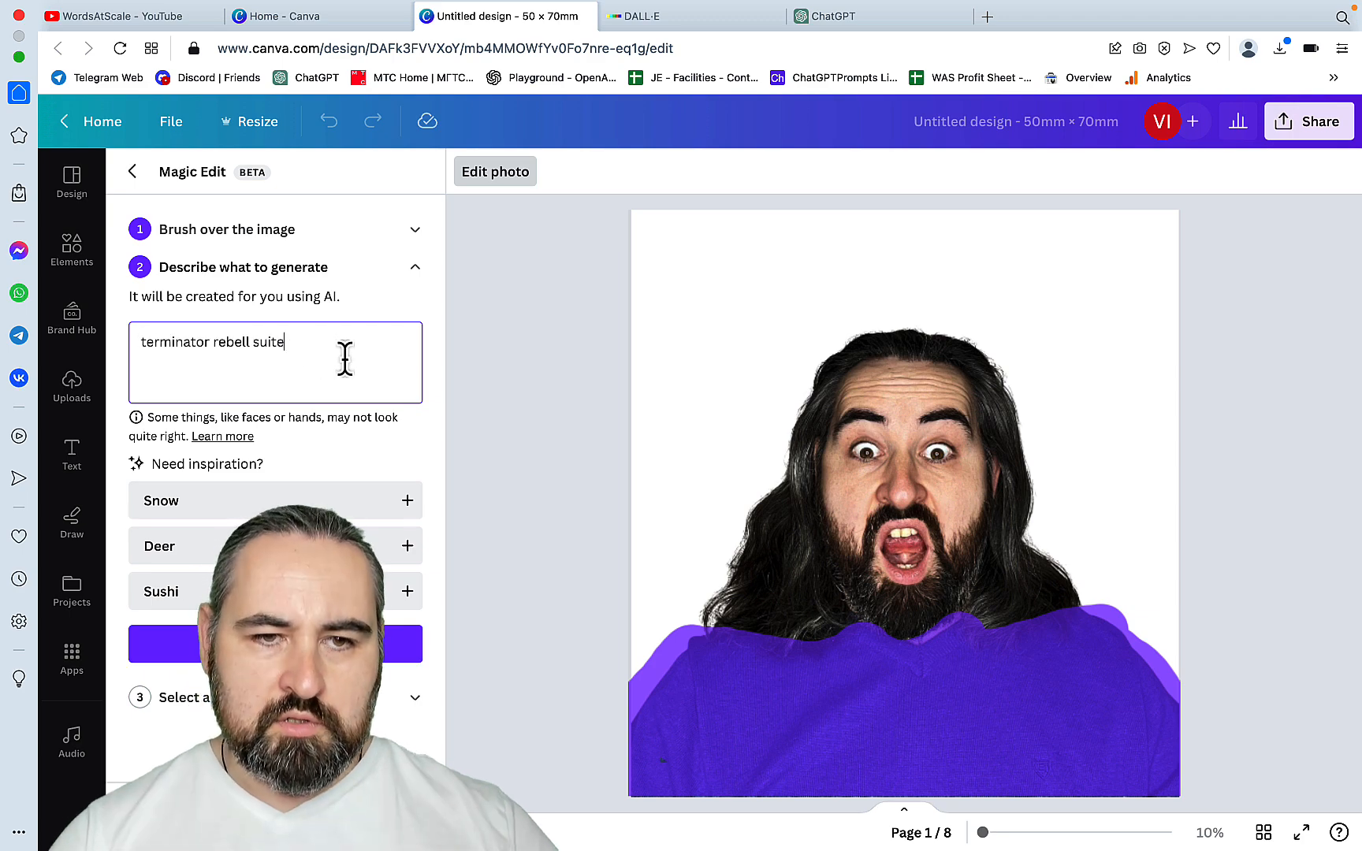
pyautogui.click(368, 647)
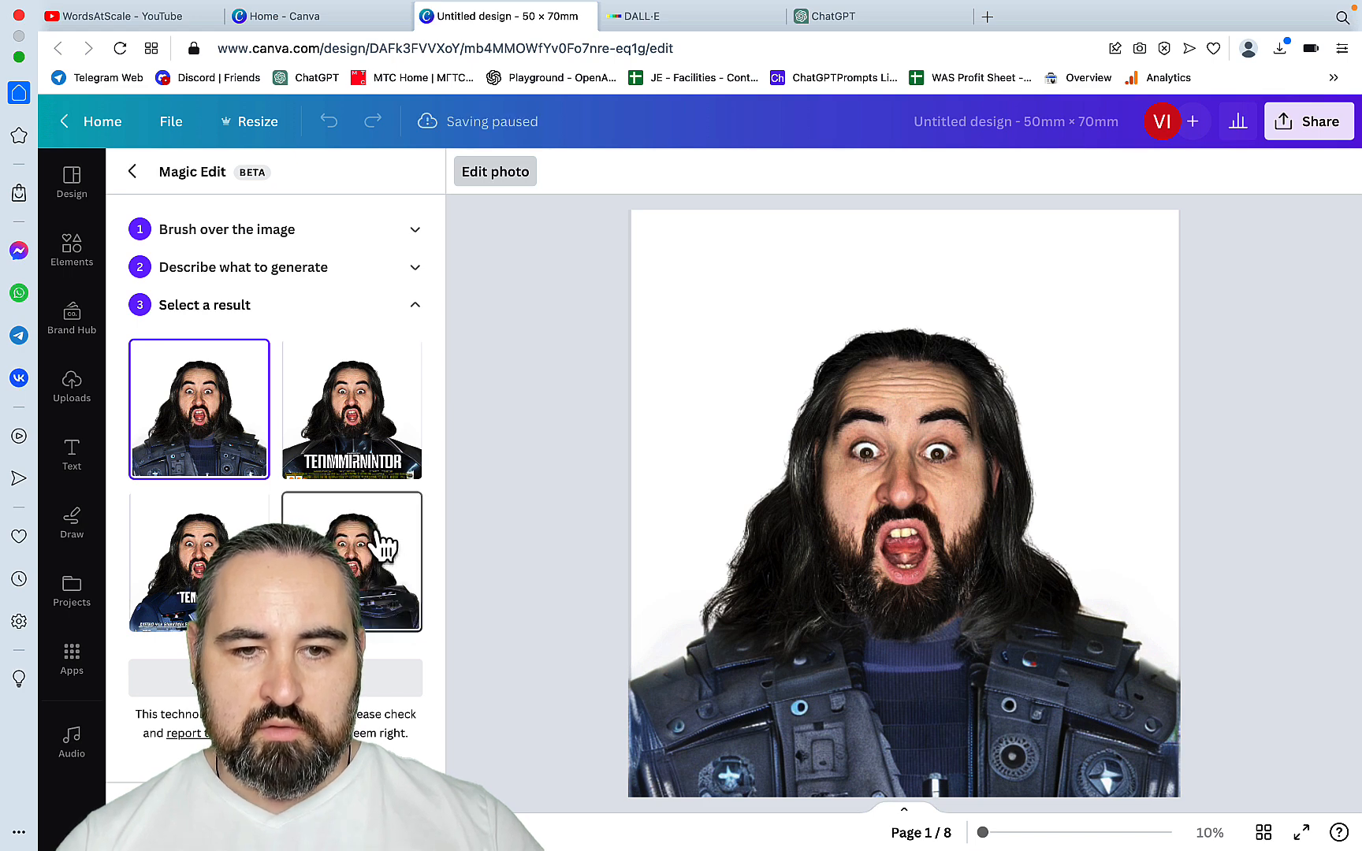
# Compare the generated outfits and apply the first result, the symmetrical dark armoured vest, to the portrait.
pyautogui.click(384, 587)
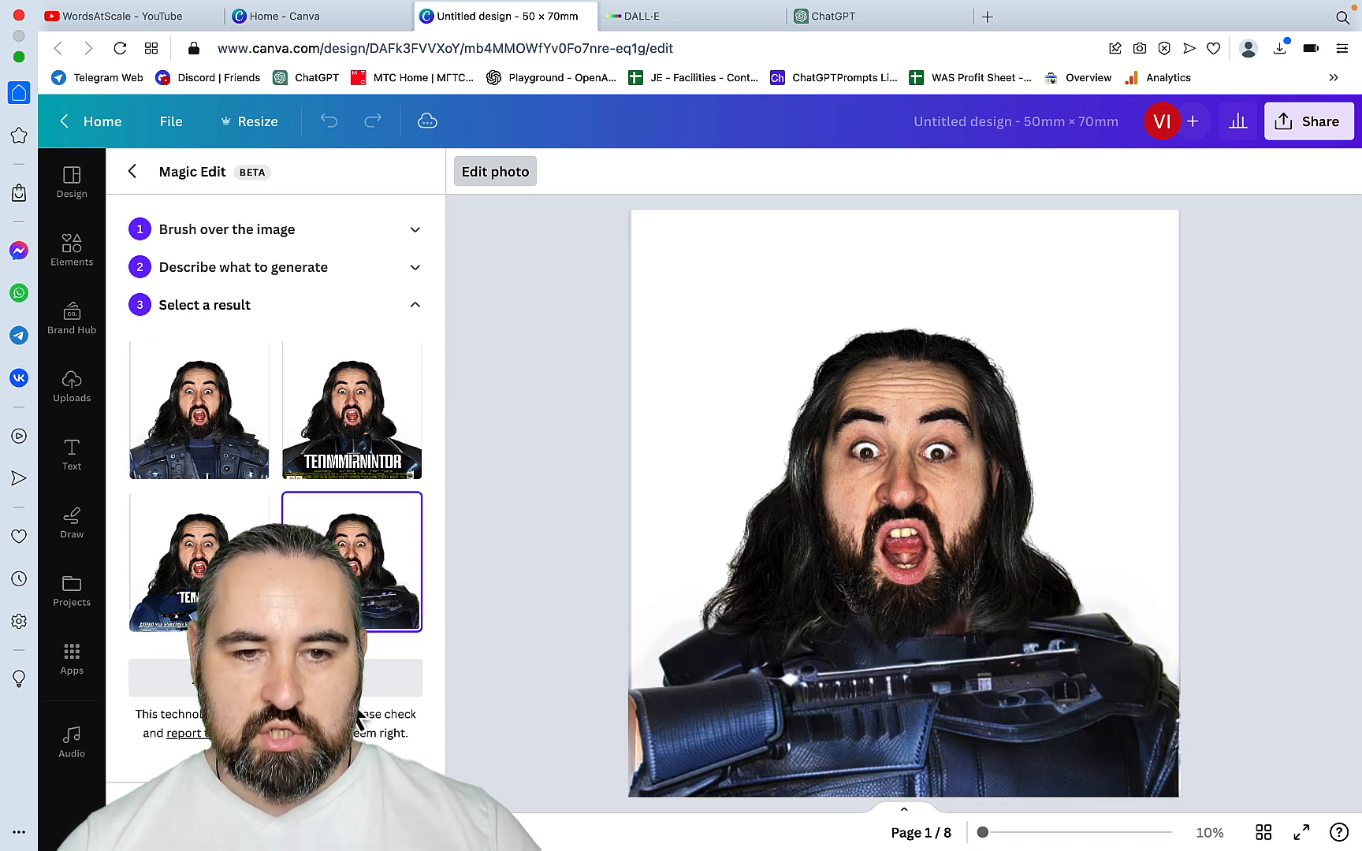
pyautogui.click(198, 446)
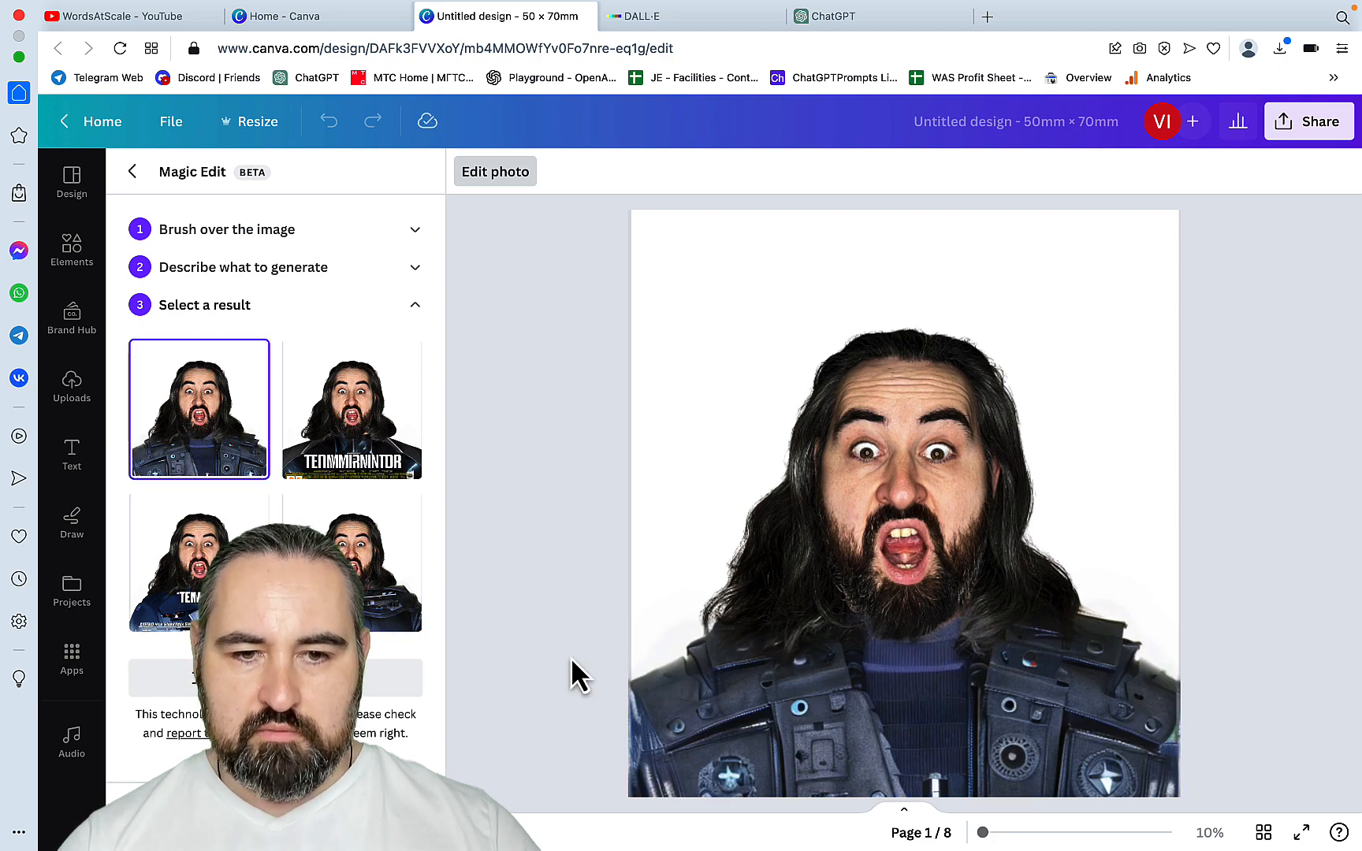
pyautogui.click(276, 816)
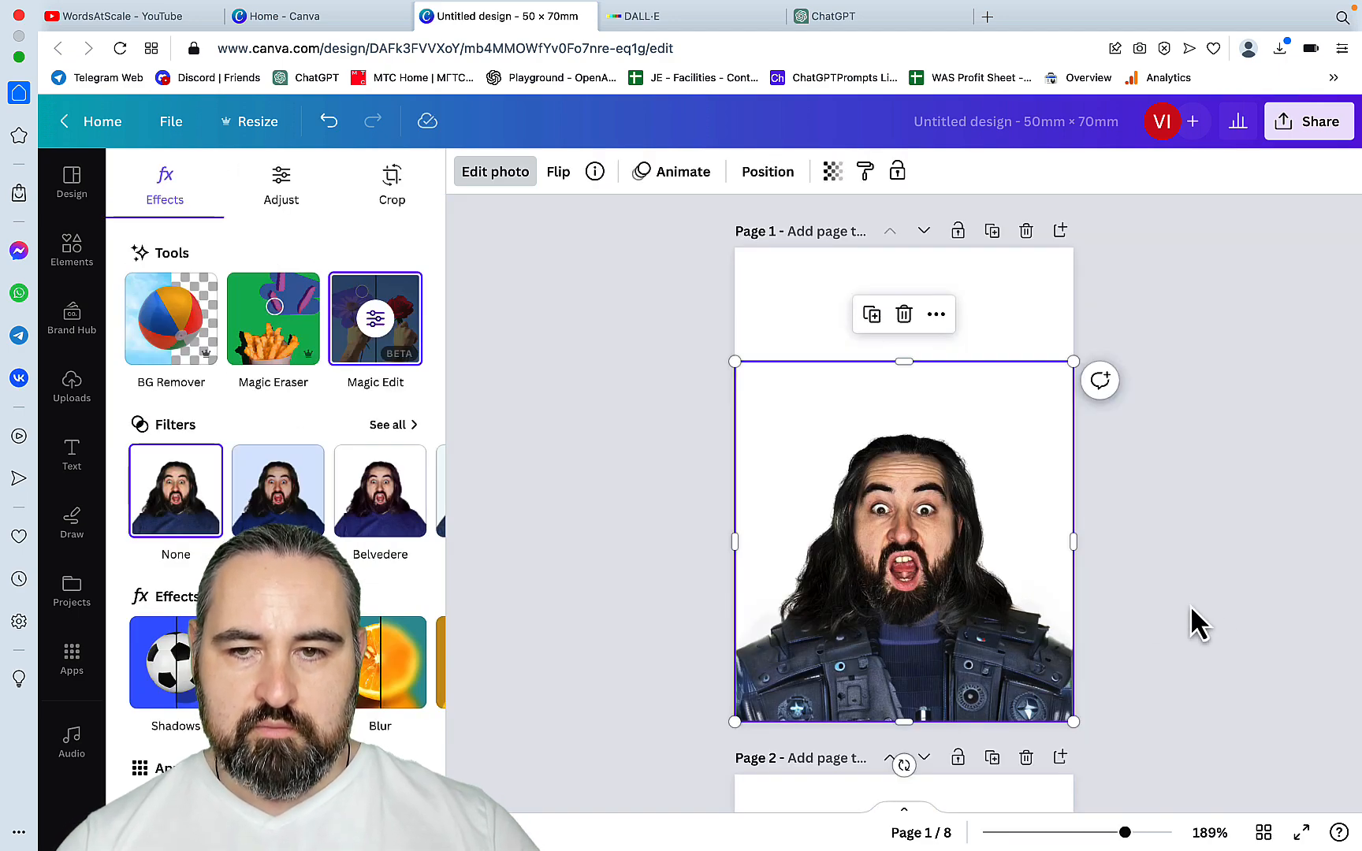
pyautogui.click(1142, 597)
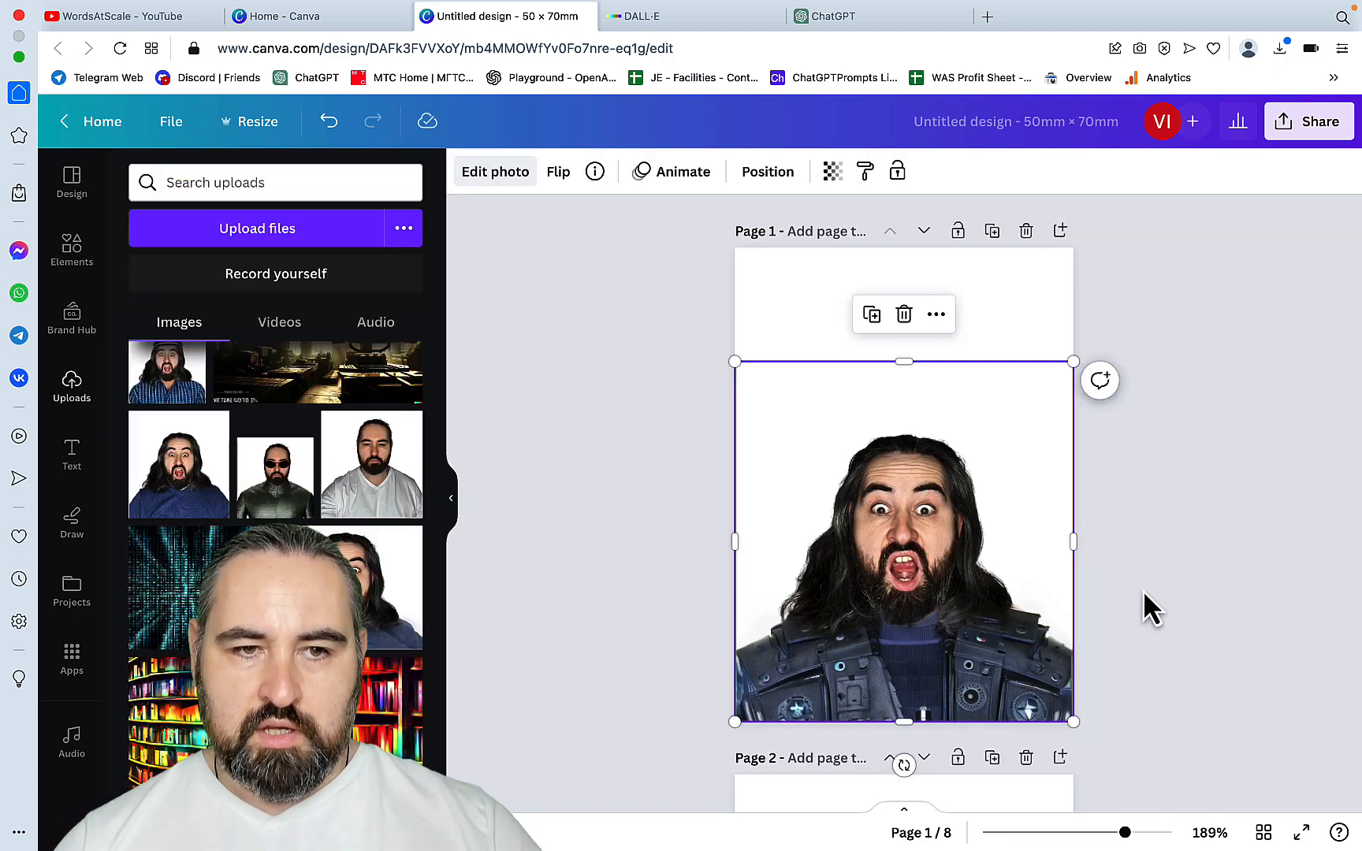
# Search the elements for "red lazer light" and limit the results to graphics.
pyautogui.click(68, 262)
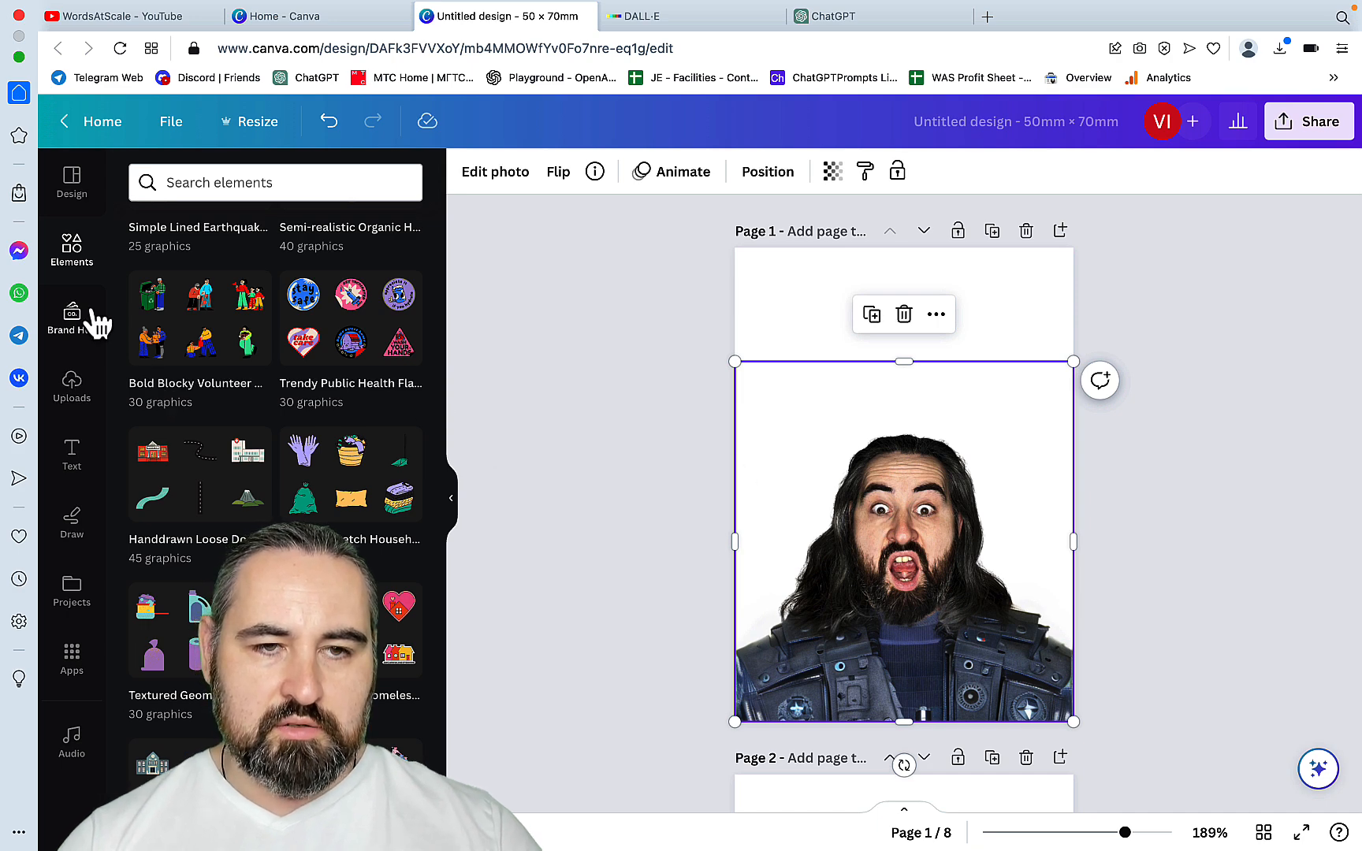
pyautogui.click(194, 182)
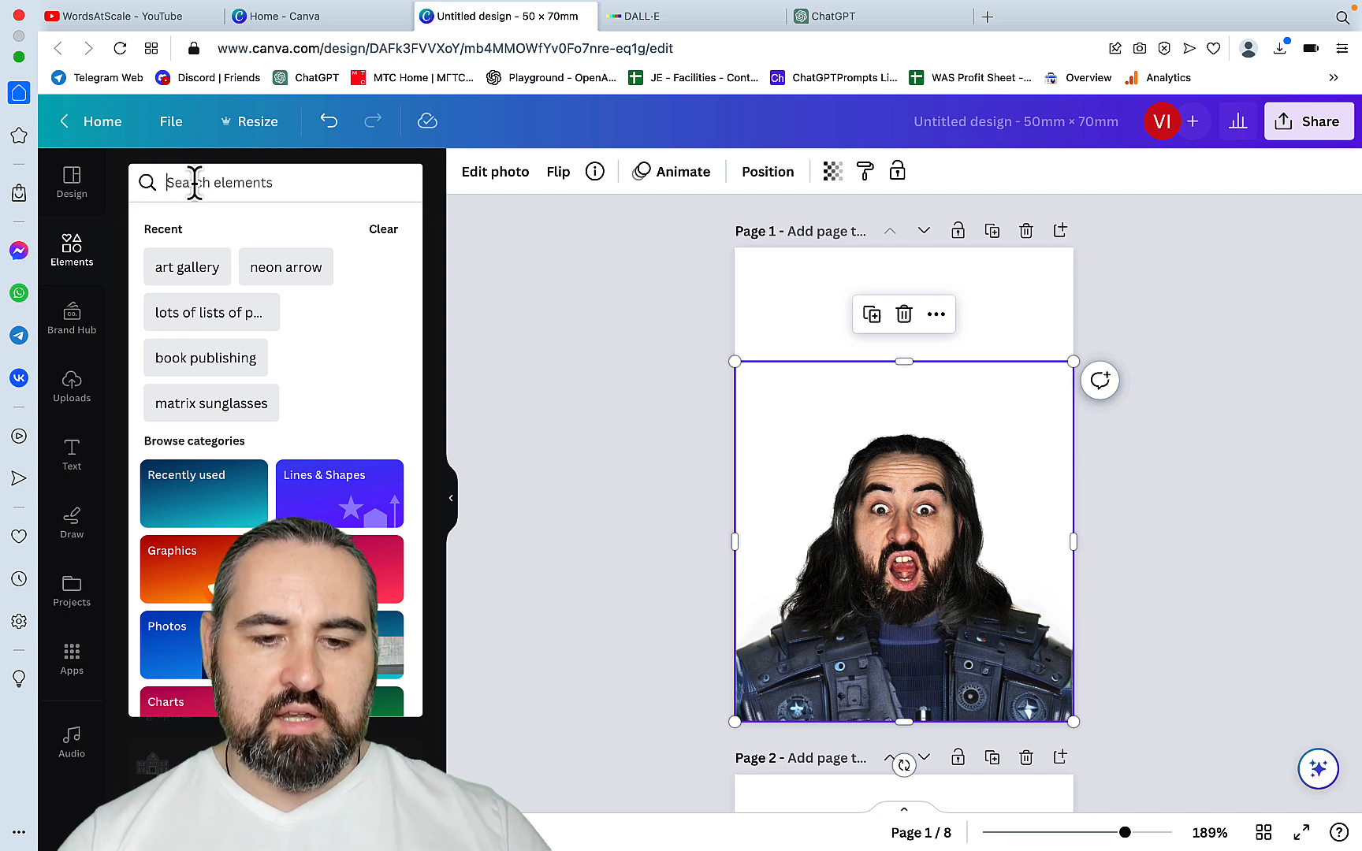
pyautogui.write('red')
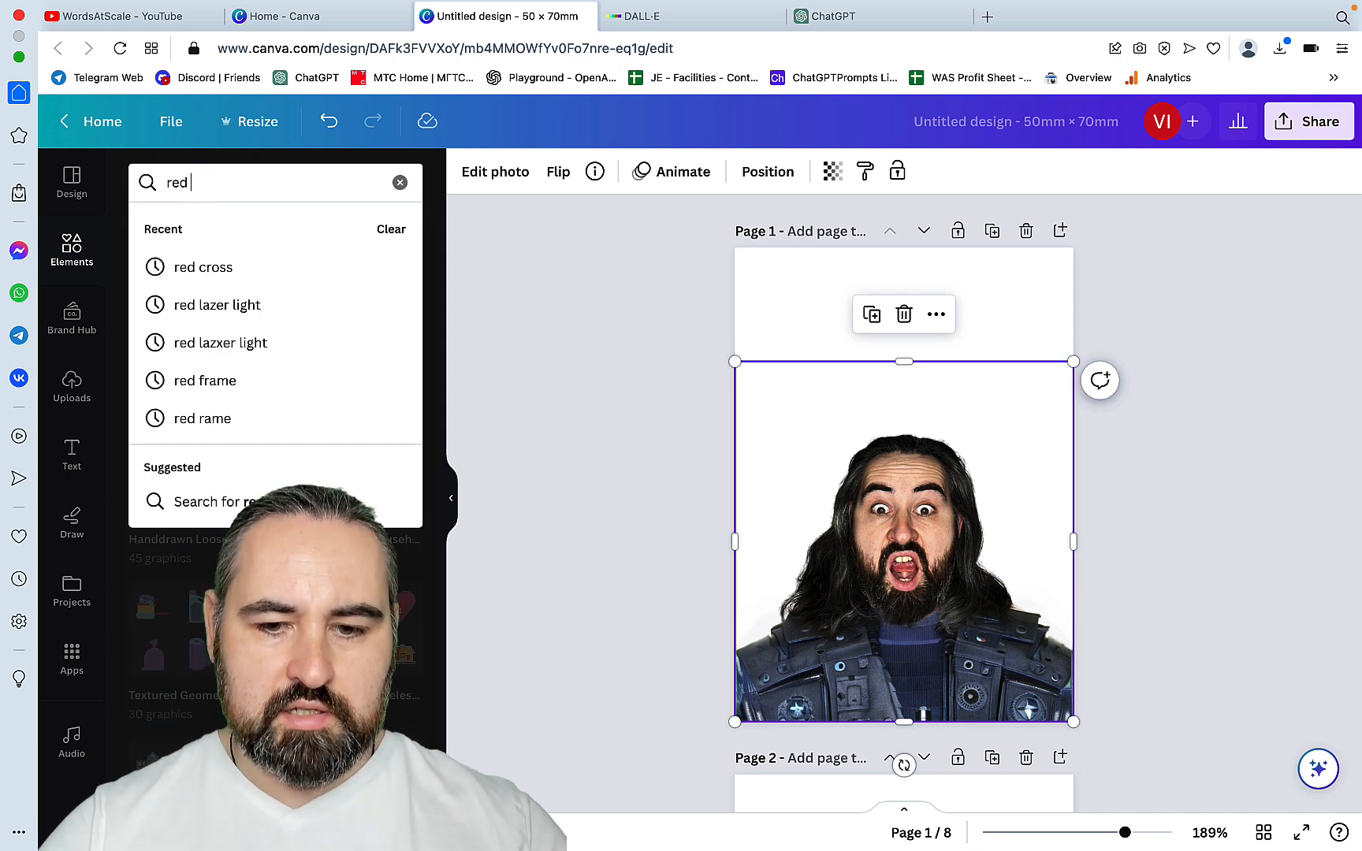
pyautogui.click(217, 305)
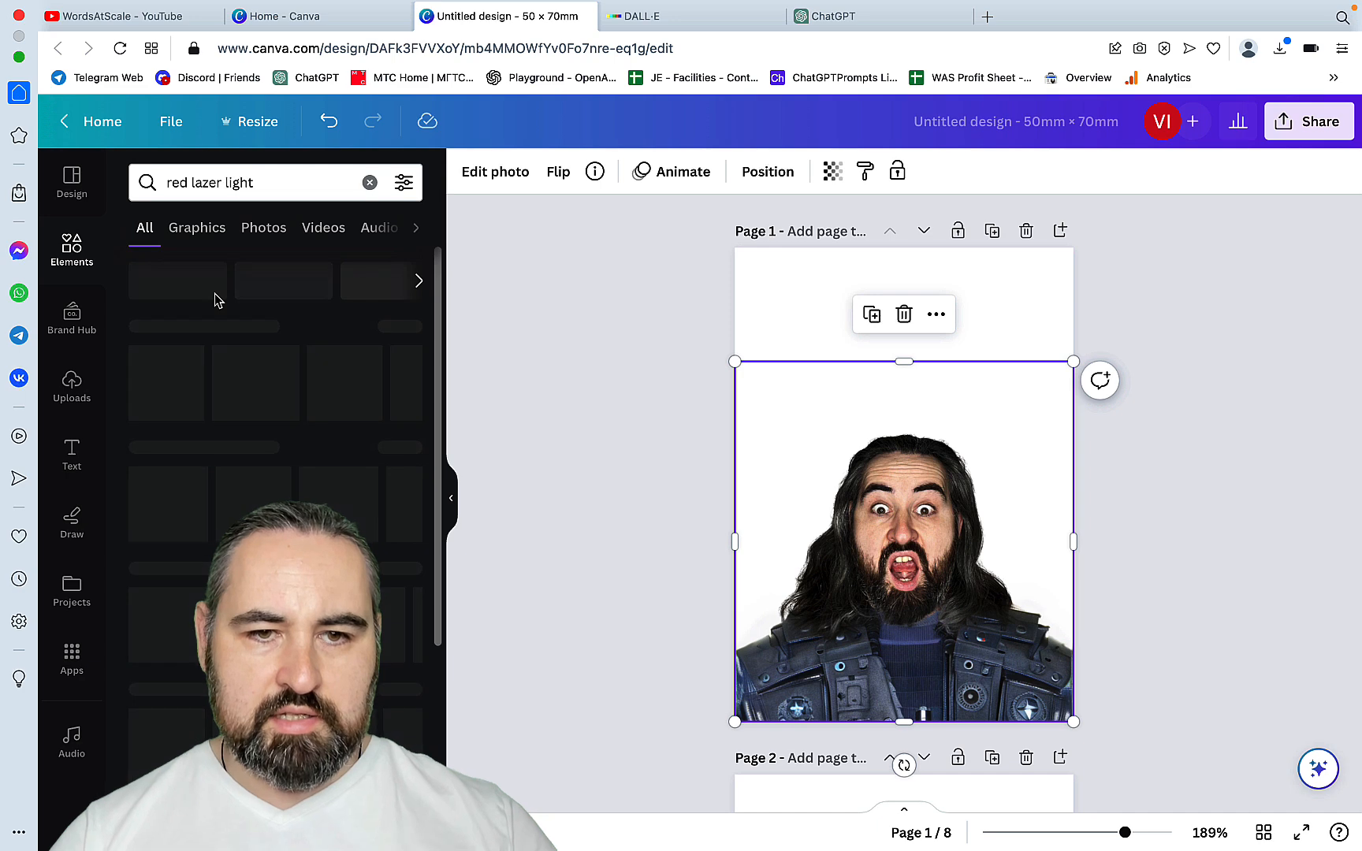
pyautogui.click(199, 229)
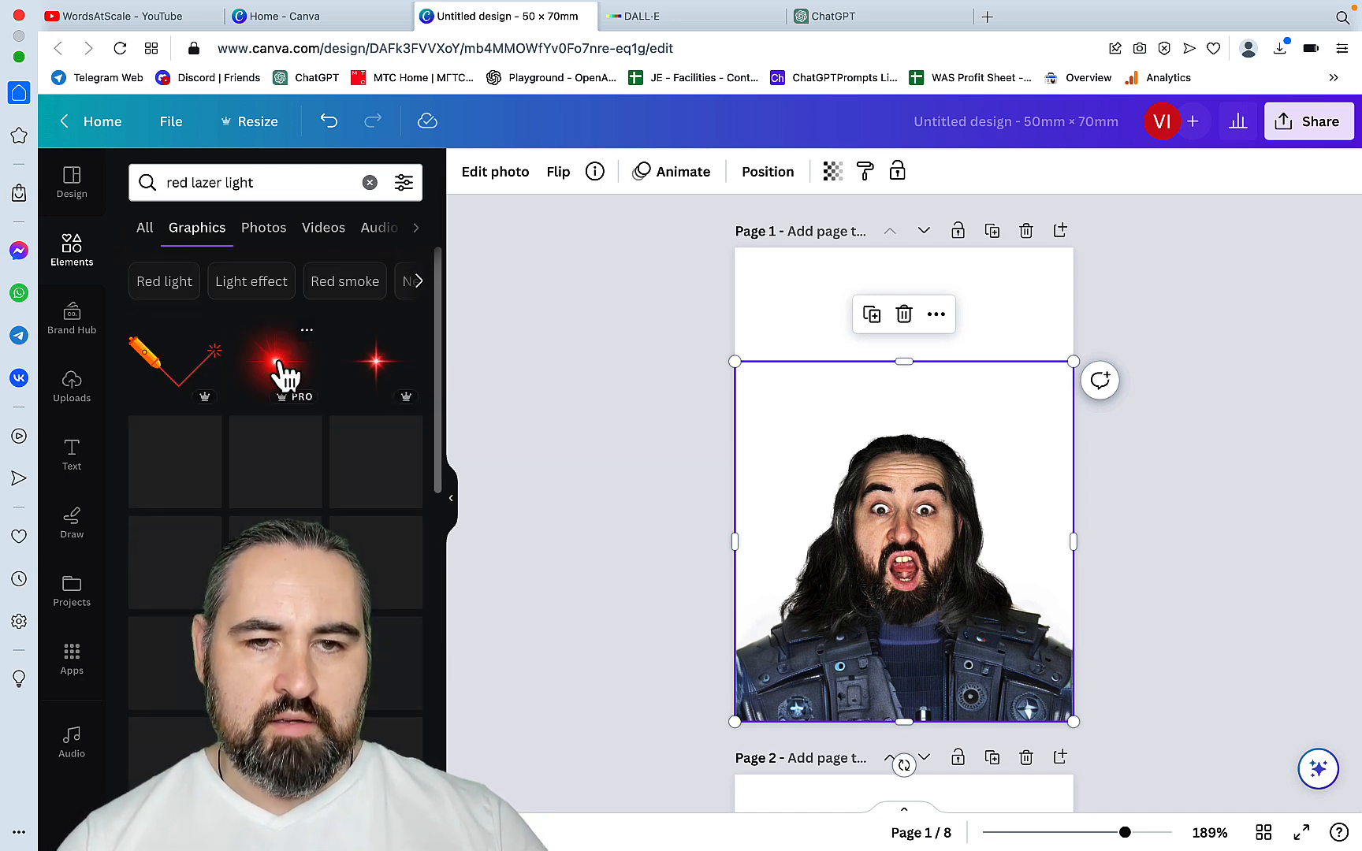
# Place a copy of the round red glow graphic over each of the portrait's eyes.
pyautogui.click(280, 370)
pyautogui.moveTo(915, 489)
pyautogui.mouseDown()
pyautogui.moveTo(885, 510)
pyautogui.moveTo(906, 540)
pyautogui.moveTo(930, 513)
pyautogui.mouseUp()
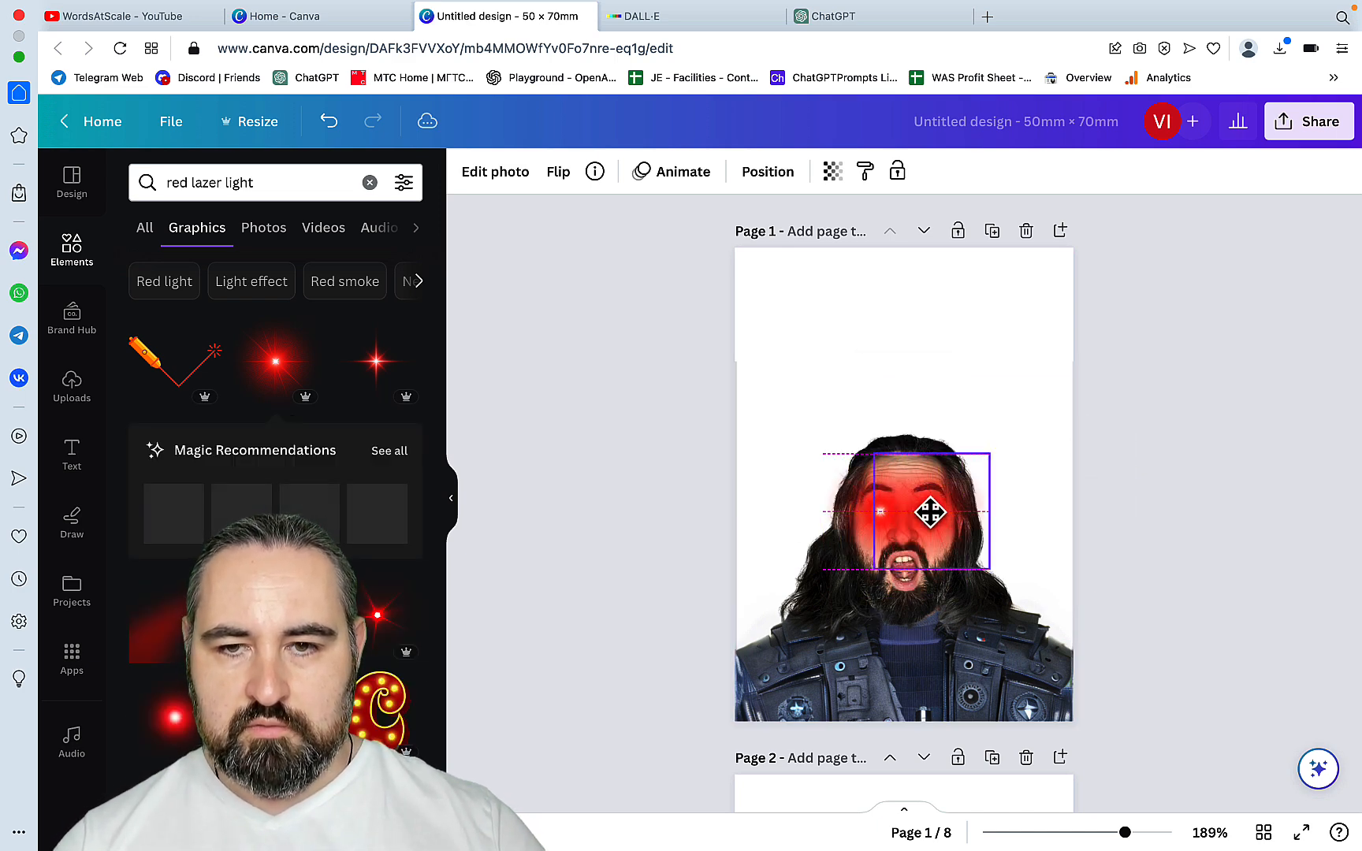
pyautogui.click(1170, 534)
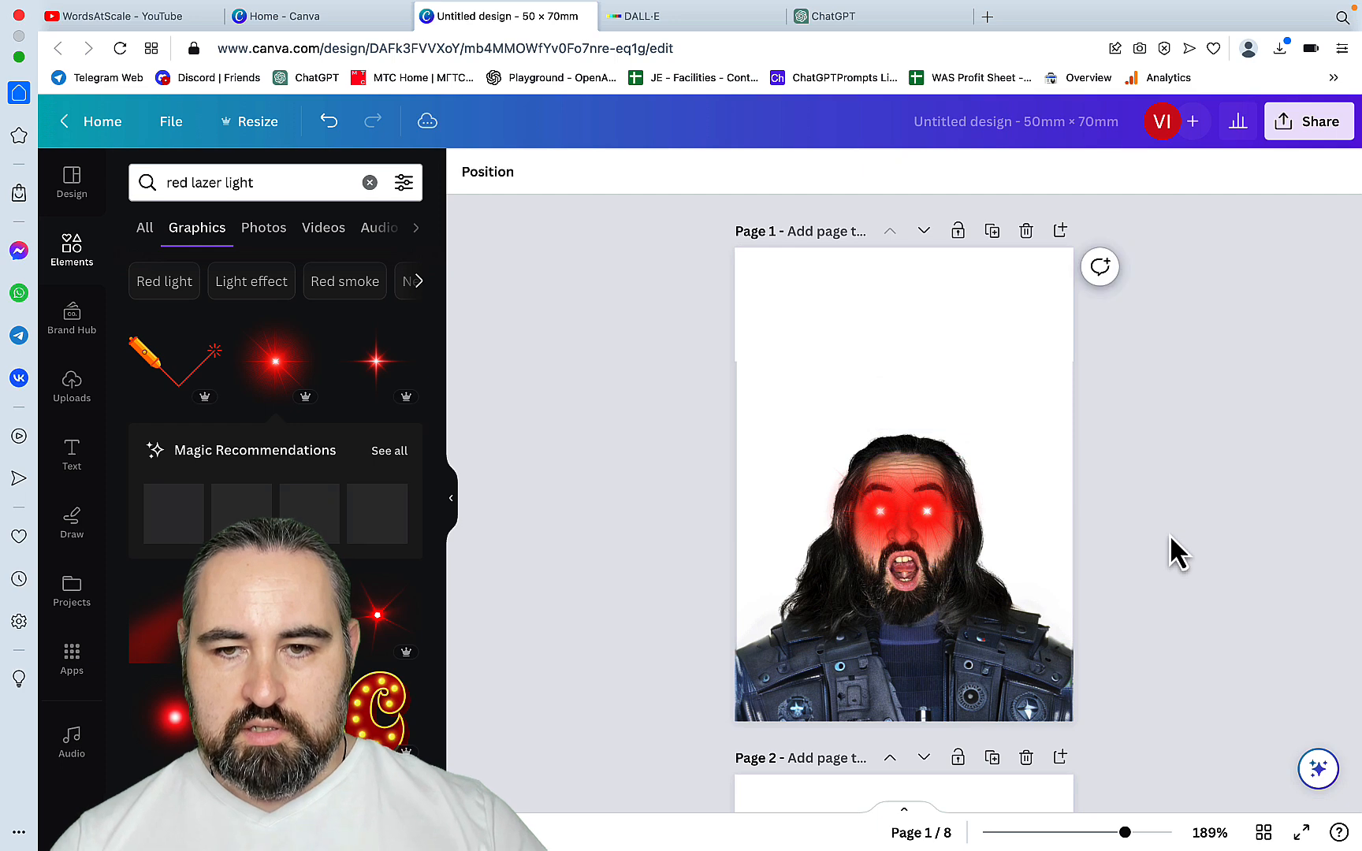
# Download the glowing-eyed portrait as a PNG at size 1 with a transparent background.
pyautogui.click(1300, 126)
pyautogui.click(1172, 629)
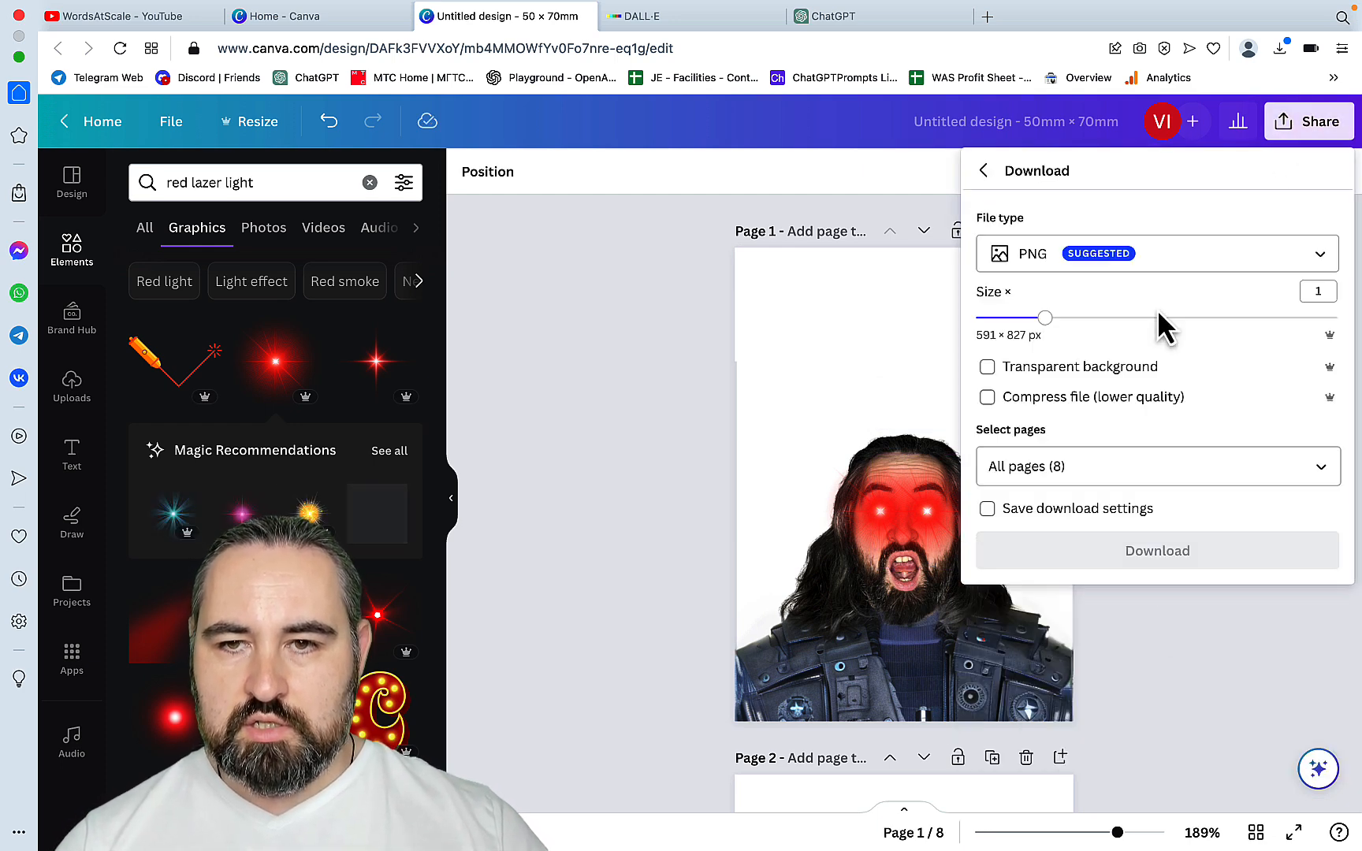
pyautogui.click(990, 368)
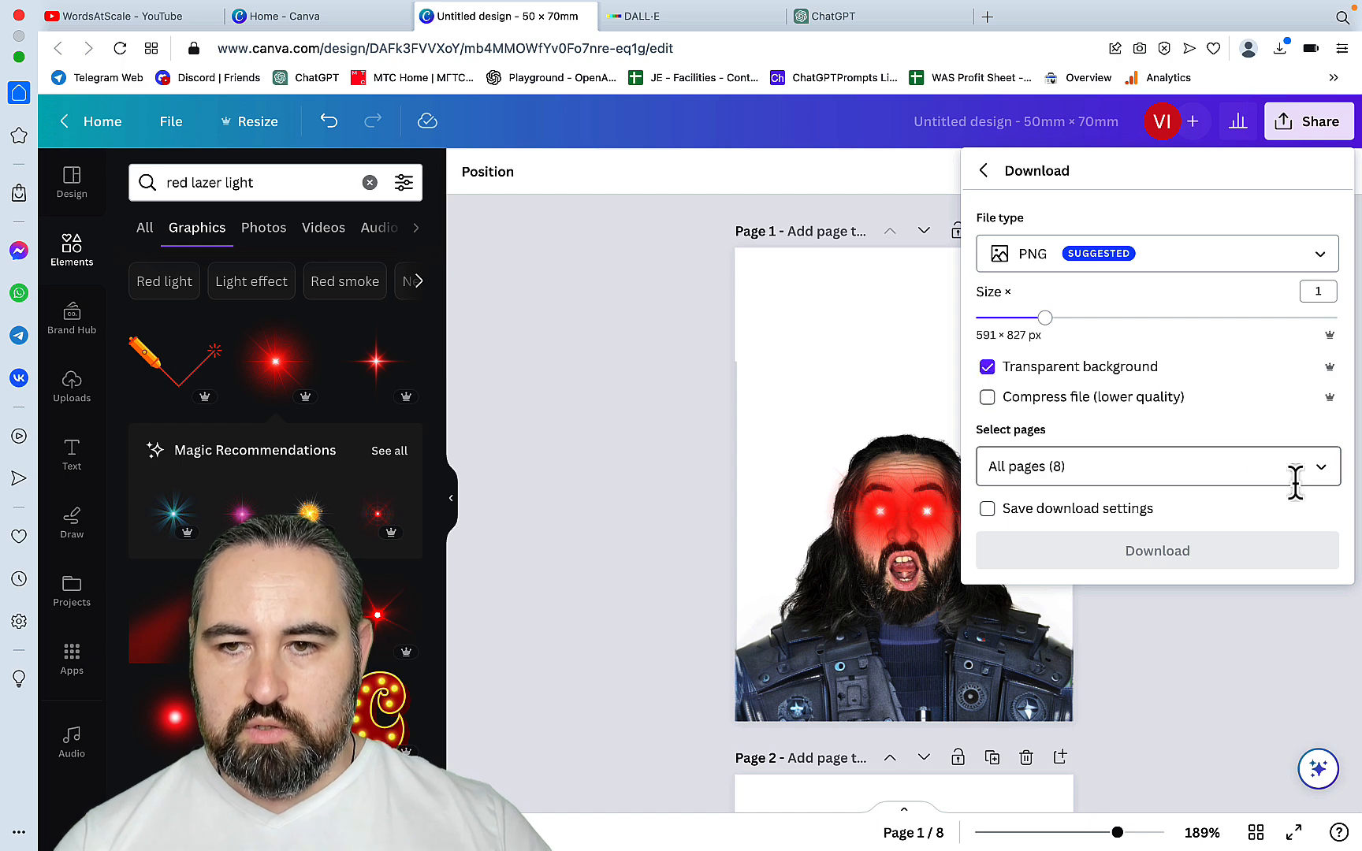
pyautogui.click(1157, 551)
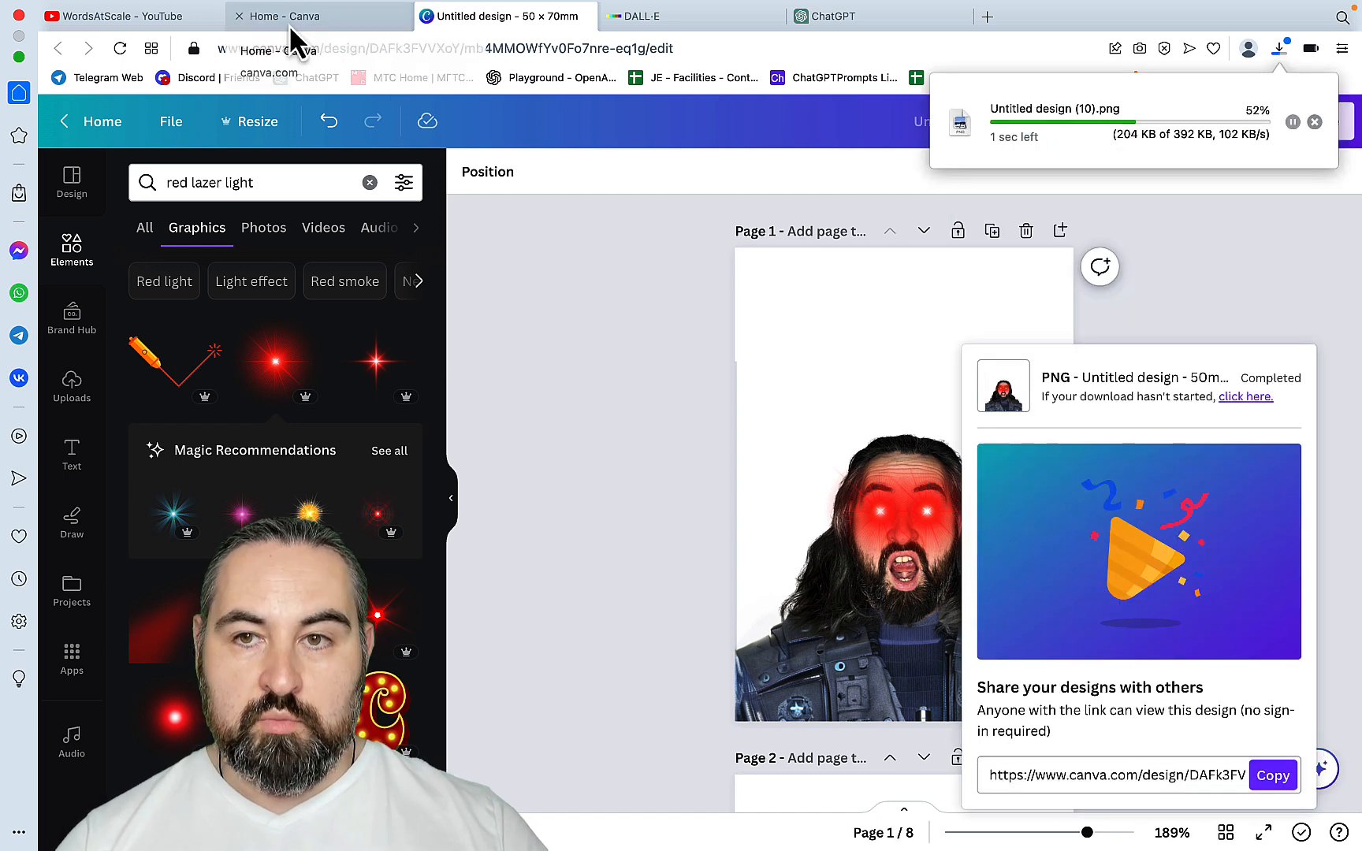
# Open the "Copy of Words@Scale YT" YouTube thumbnail design from the recent designs on the Canva home page.
pyautogui.click(288, 25)
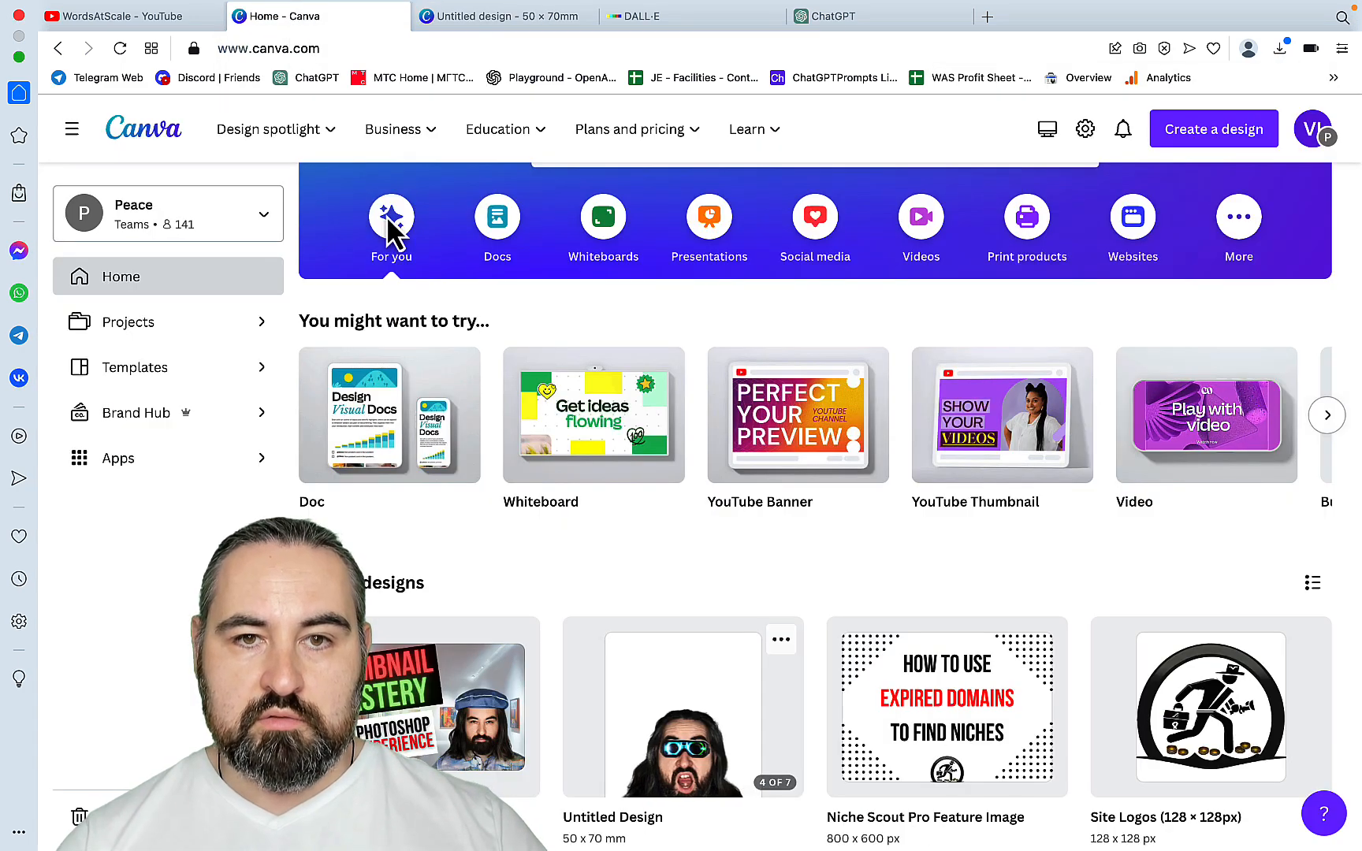
pyautogui.scroll(-3, 425, 496)
pyautogui.click(401, 589)
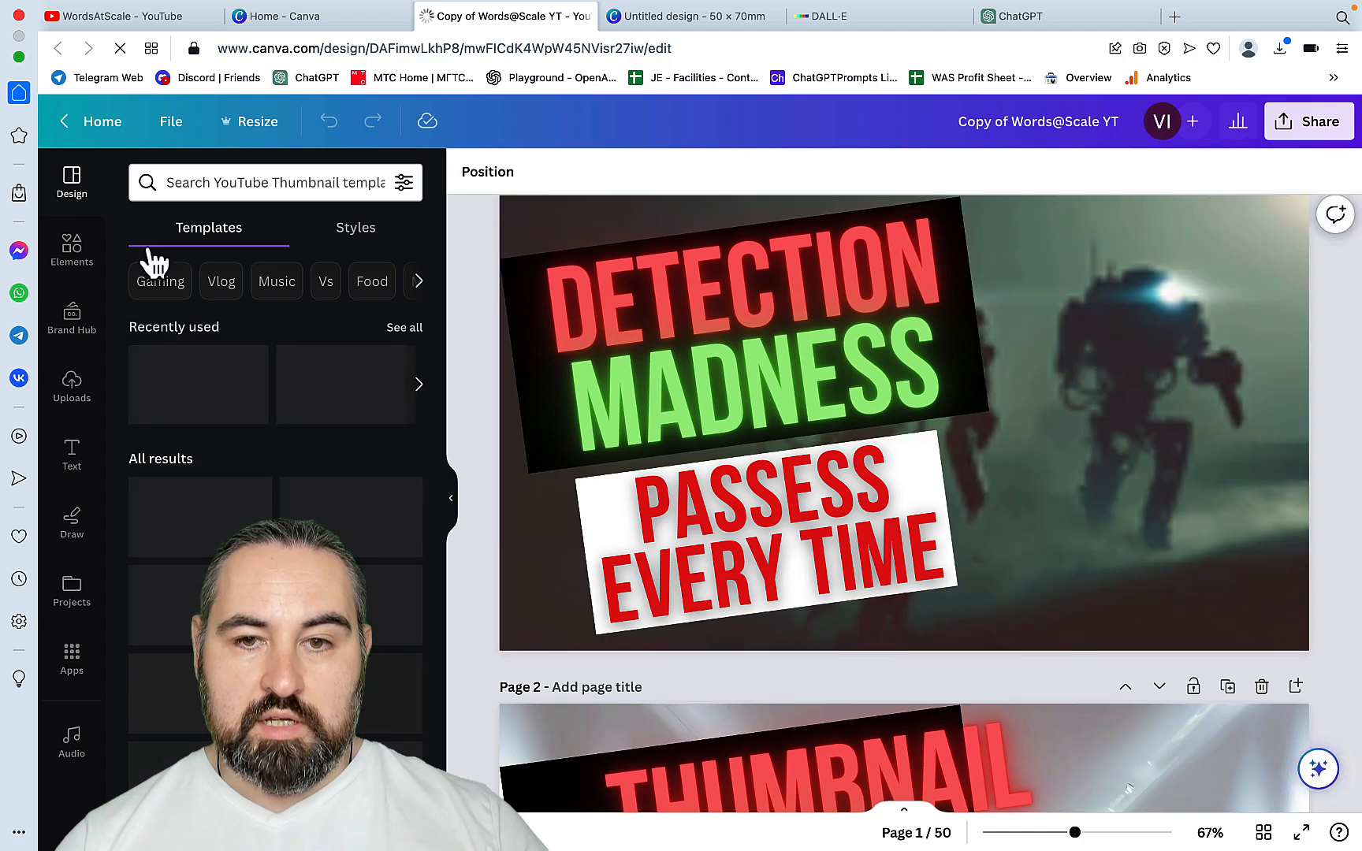
# Place the uploaded red-eyed portrait in page 1's lower-right corner, crop the empty area above the head and enlarge it.
pyautogui.click(72, 386)
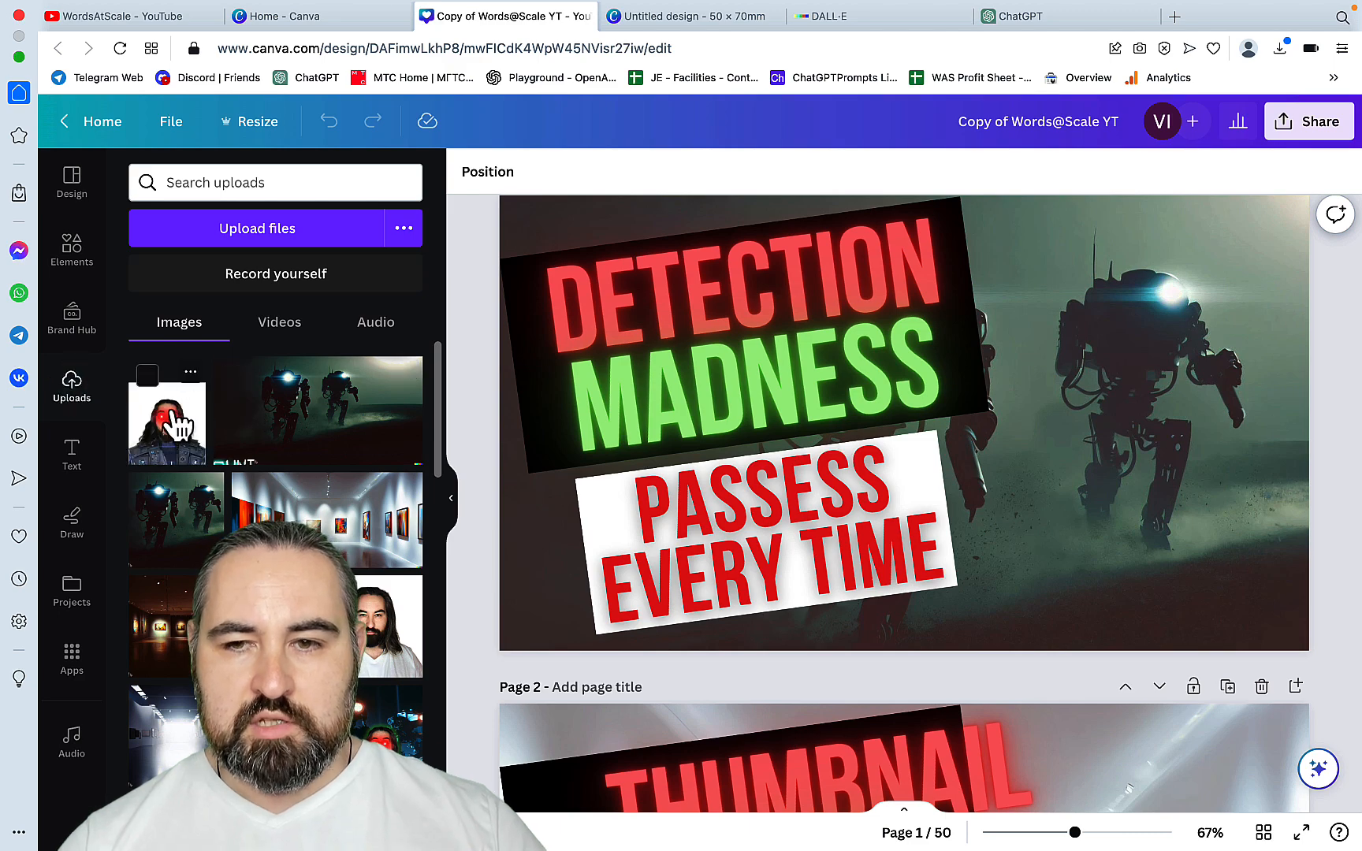
pyautogui.click(186, 410)
pyautogui.moveTo(845, 334); pyautogui.dragTo(1152, 421)
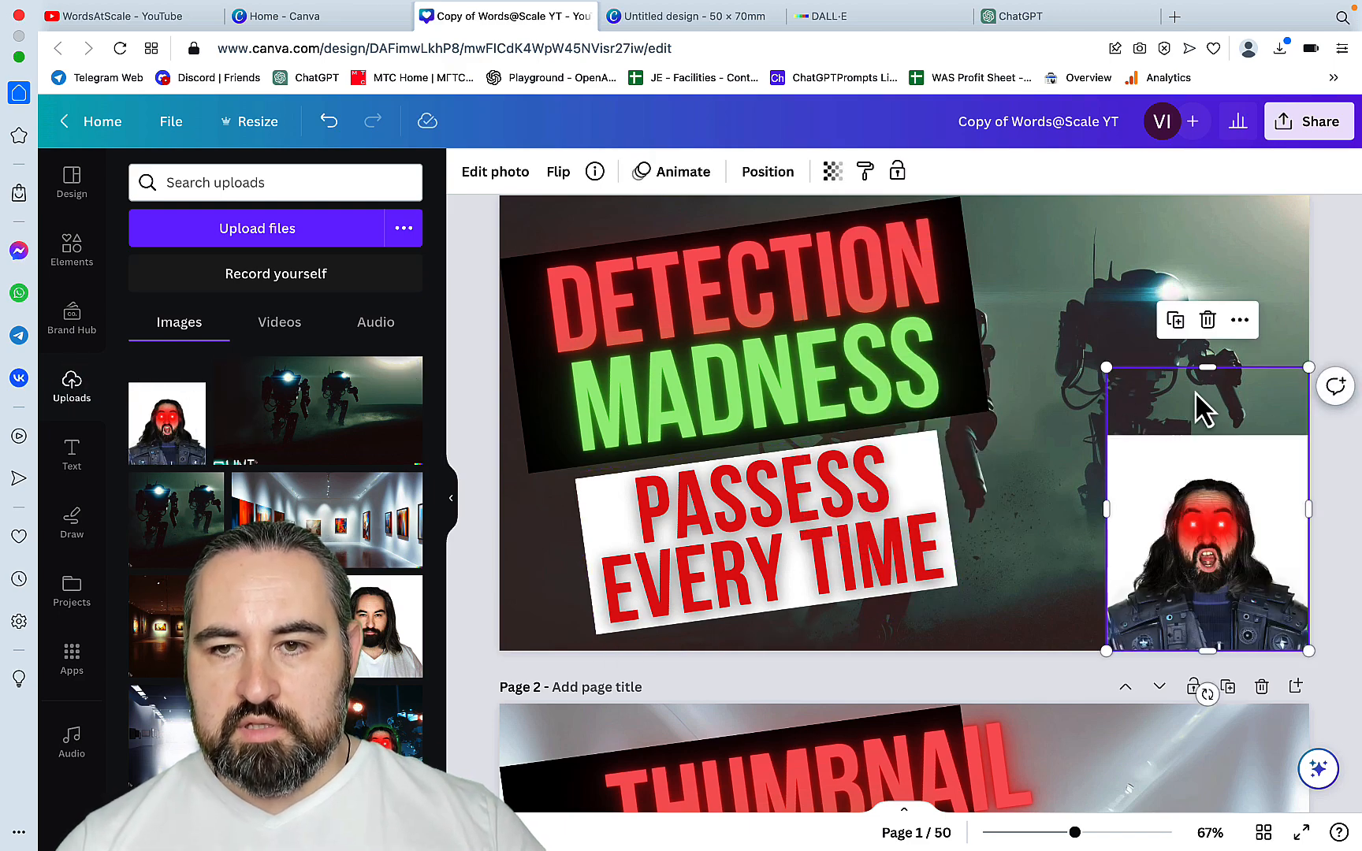
pyautogui.moveTo(1208, 368); pyautogui.dragTo(1210, 448)
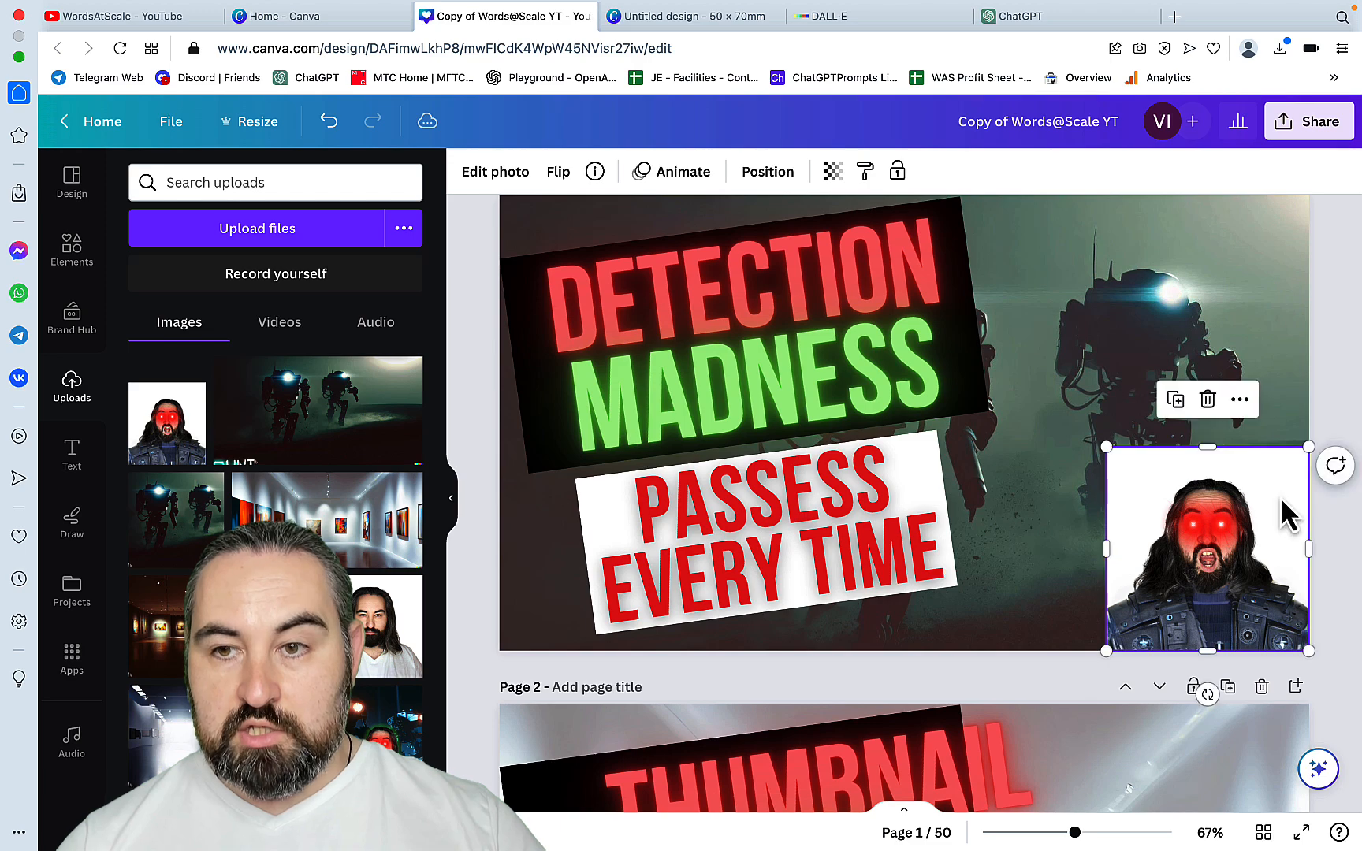
pyautogui.moveTo(1107, 447); pyautogui.dragTo(995, 335)
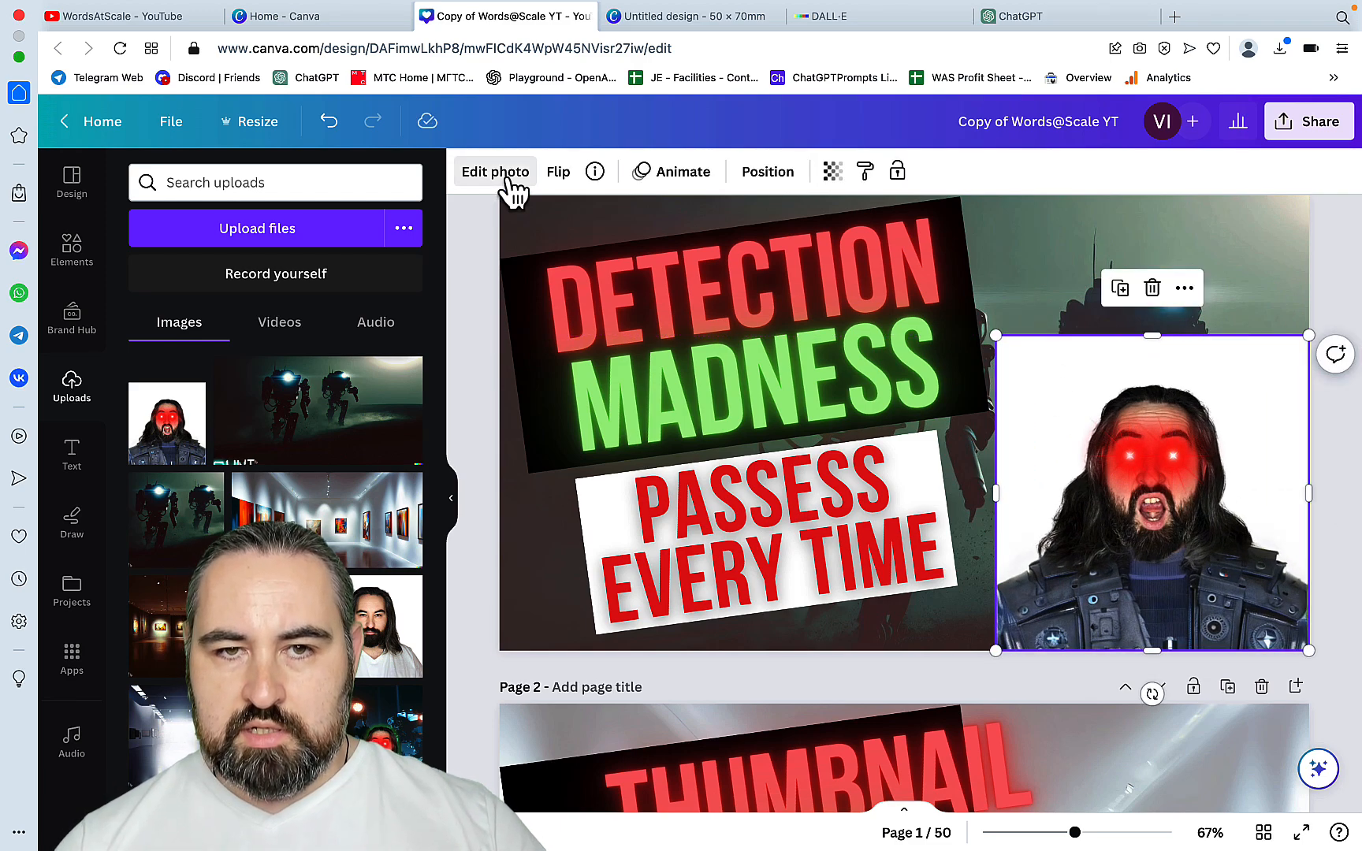
# Remove the portrait's background, move it down past the page's lower edge and enlarge it slightly.
pyautogui.click(490, 175)
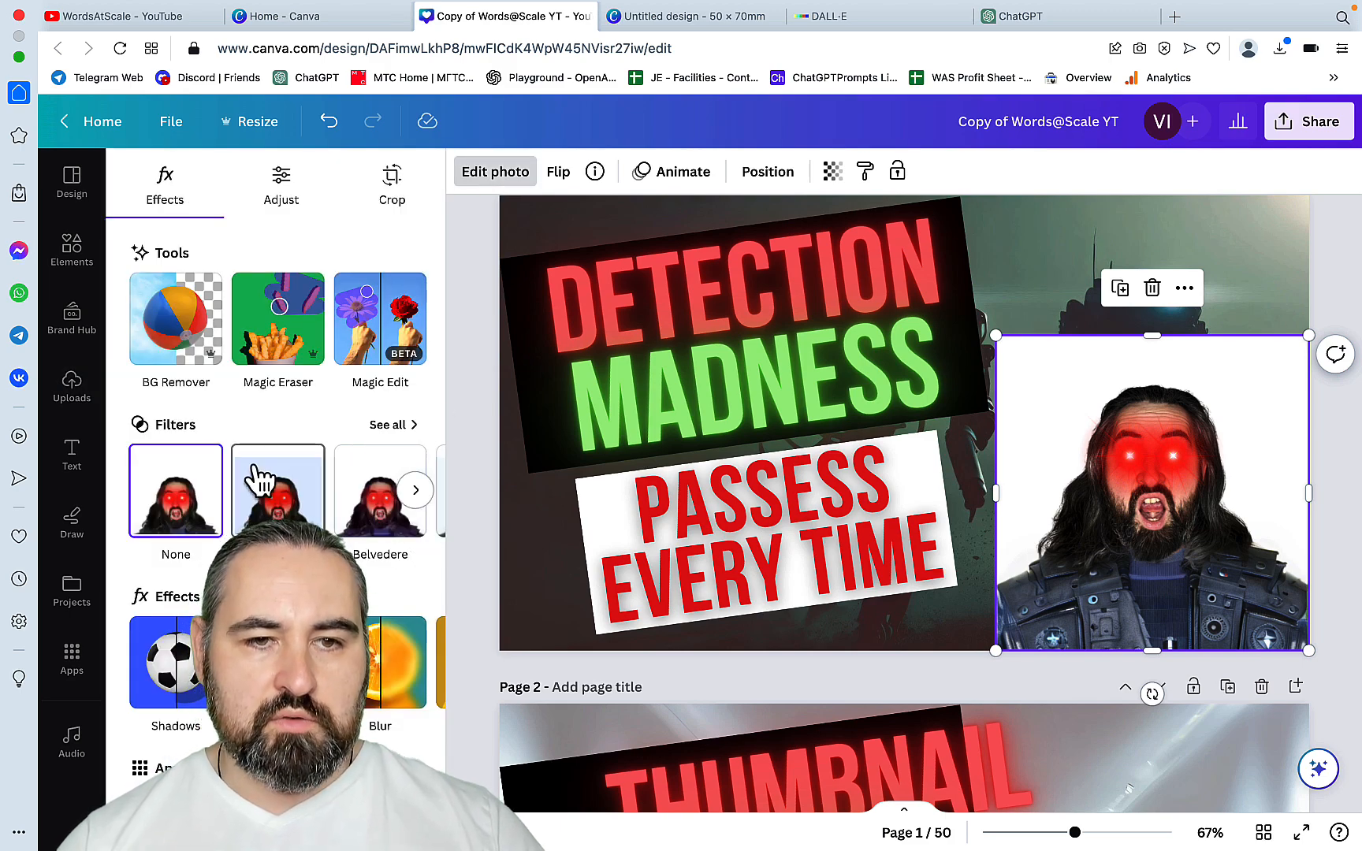
pyautogui.click(175, 344)
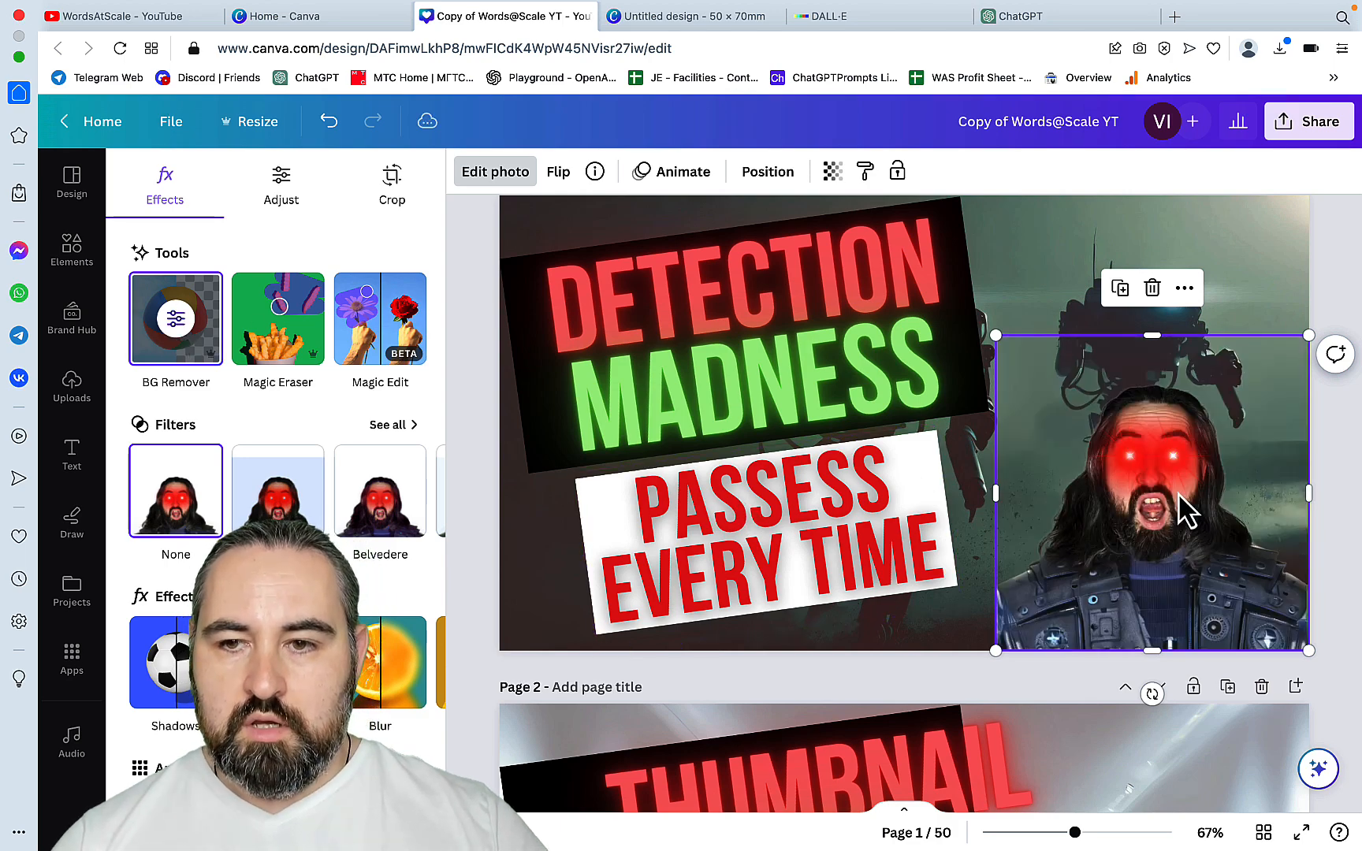
pyautogui.moveTo(1160, 500); pyautogui.dragTo(1174, 539)
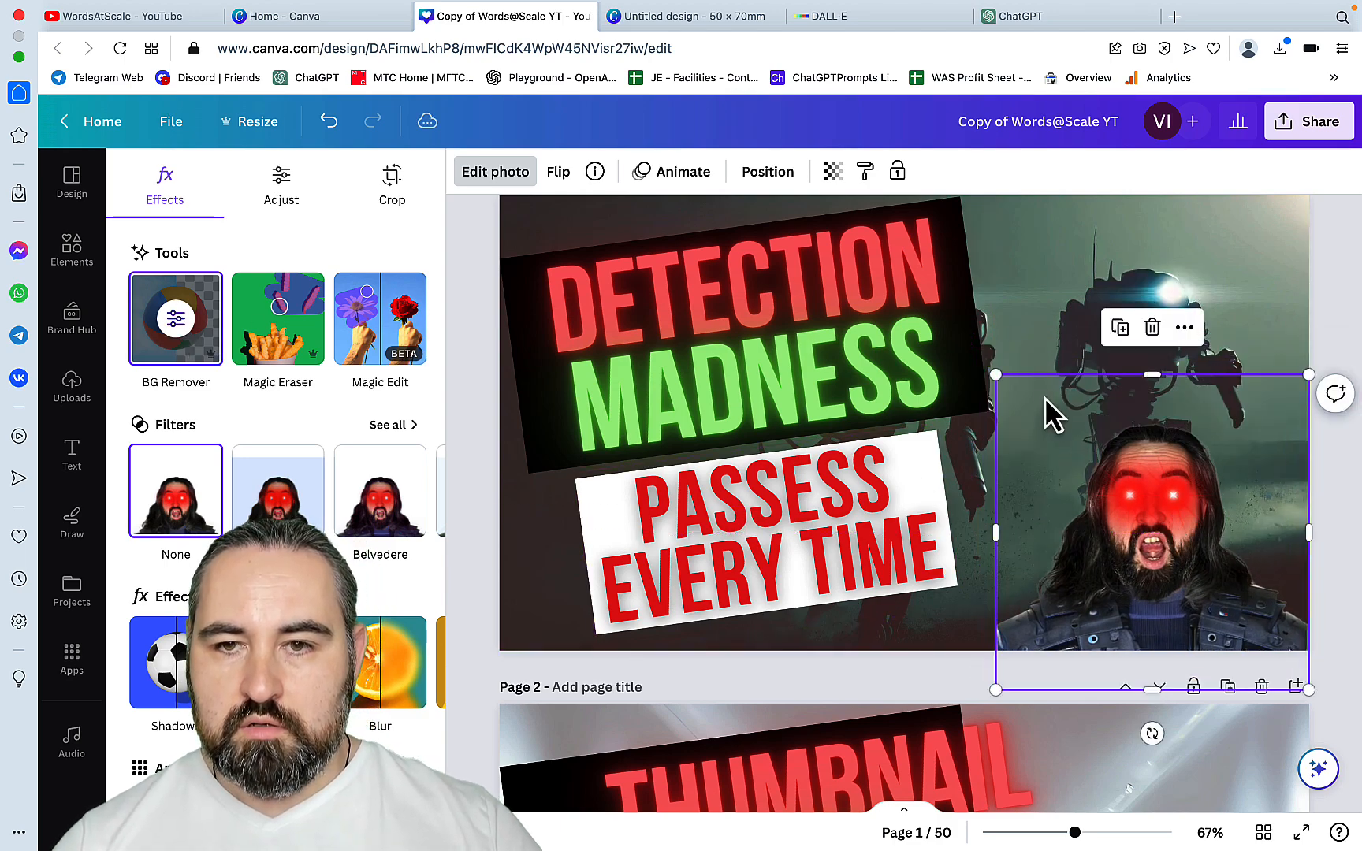
pyautogui.moveTo(999, 379); pyautogui.dragTo(978, 358)
pyautogui.press('Escape')
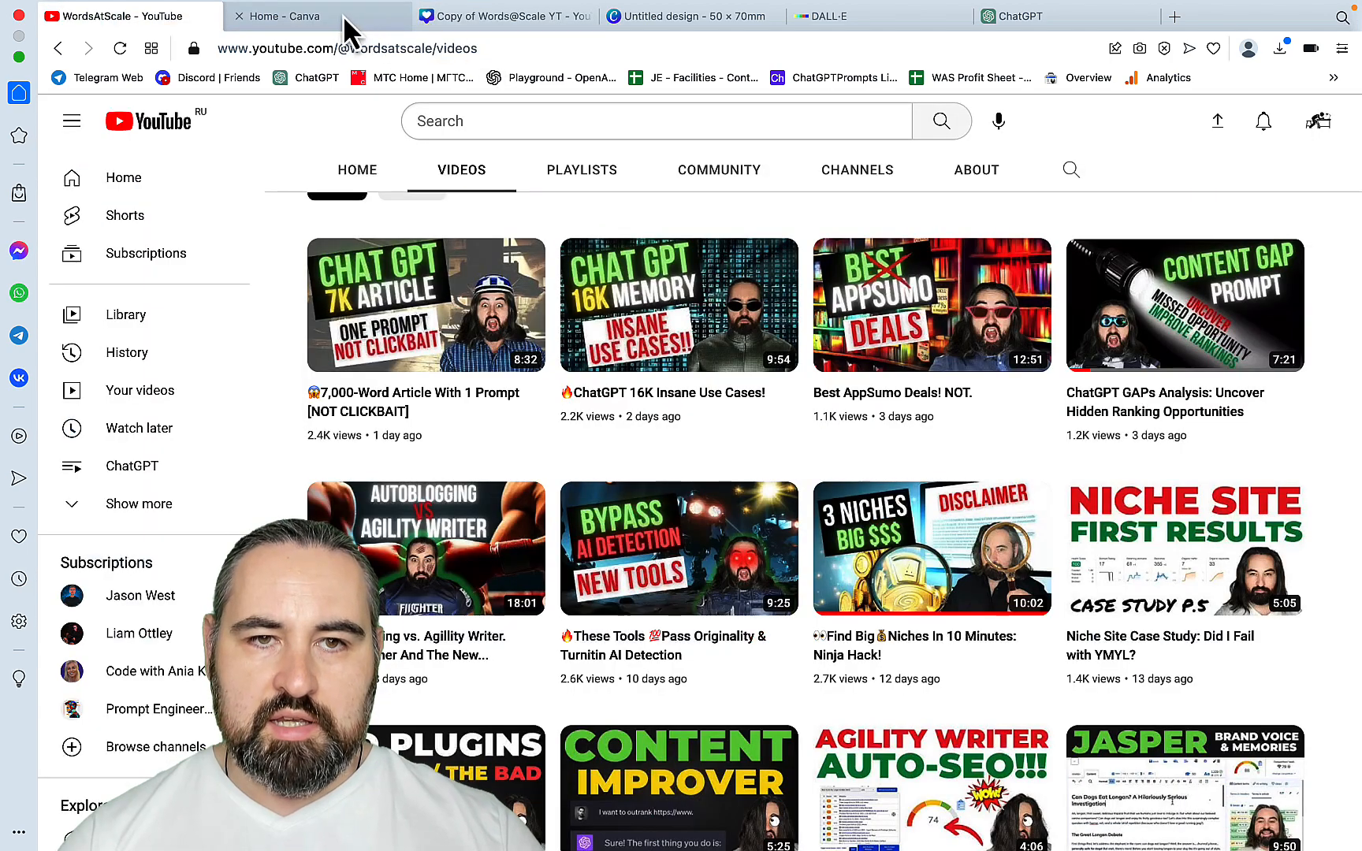
# Return to the thumbnail design and apply a Glow shadow to the portrait on page 1.
pyautogui.click(343, 17)
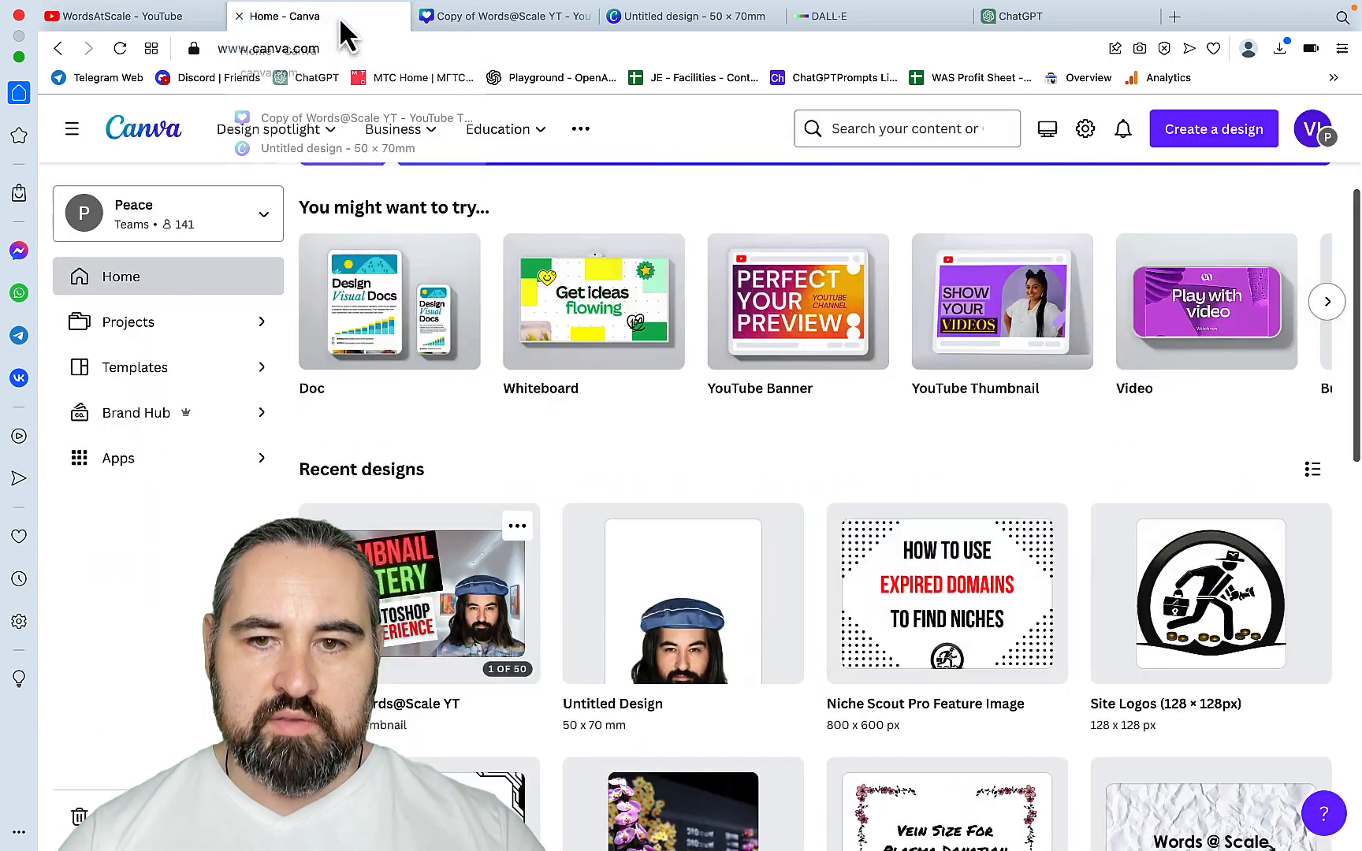
pyautogui.click(438, 24)
pyautogui.scroll(5, 1160, 508)
pyautogui.scroll(20, 1159, 500)
pyautogui.click(991, 670)
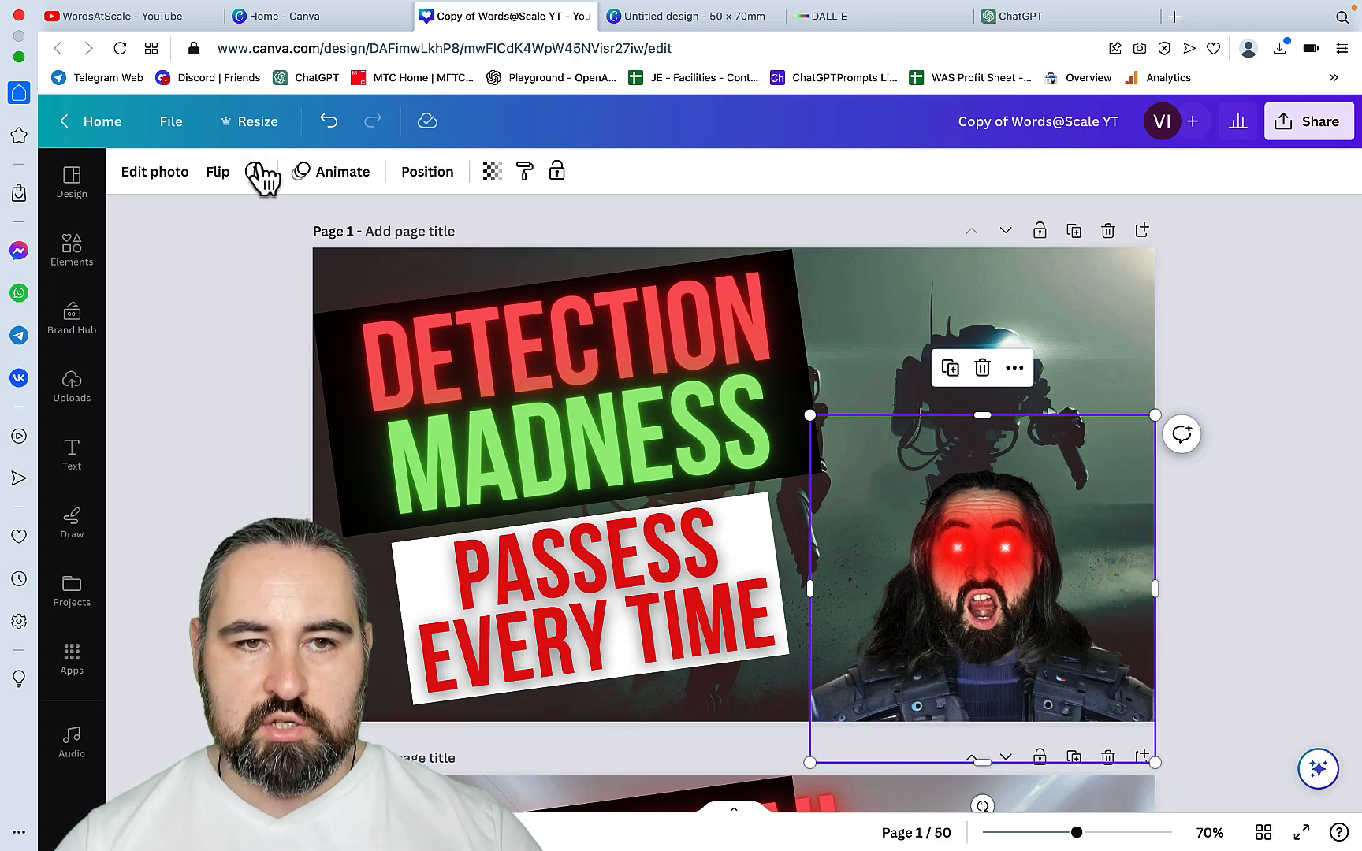
pyautogui.click(157, 173)
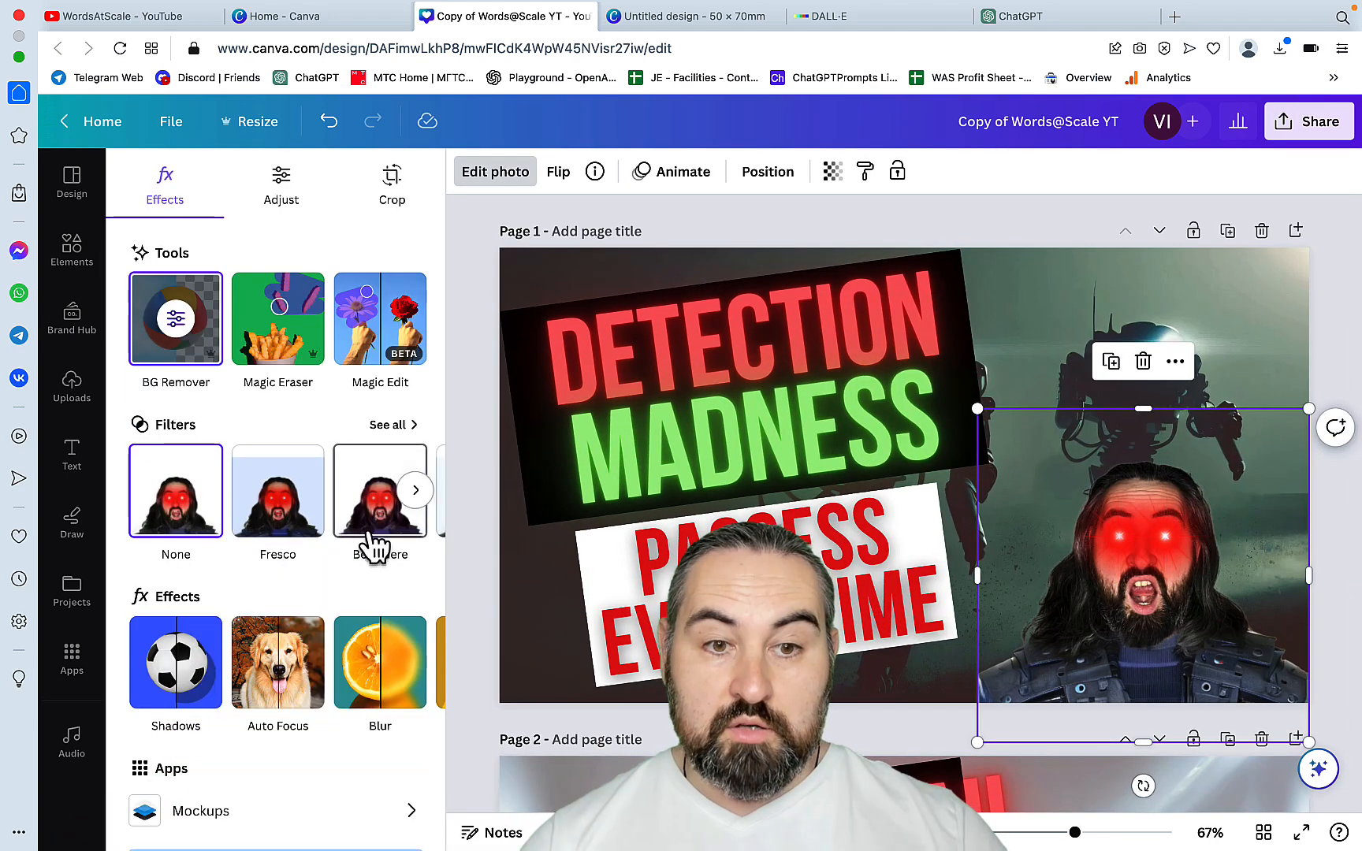
pyautogui.click(177, 656)
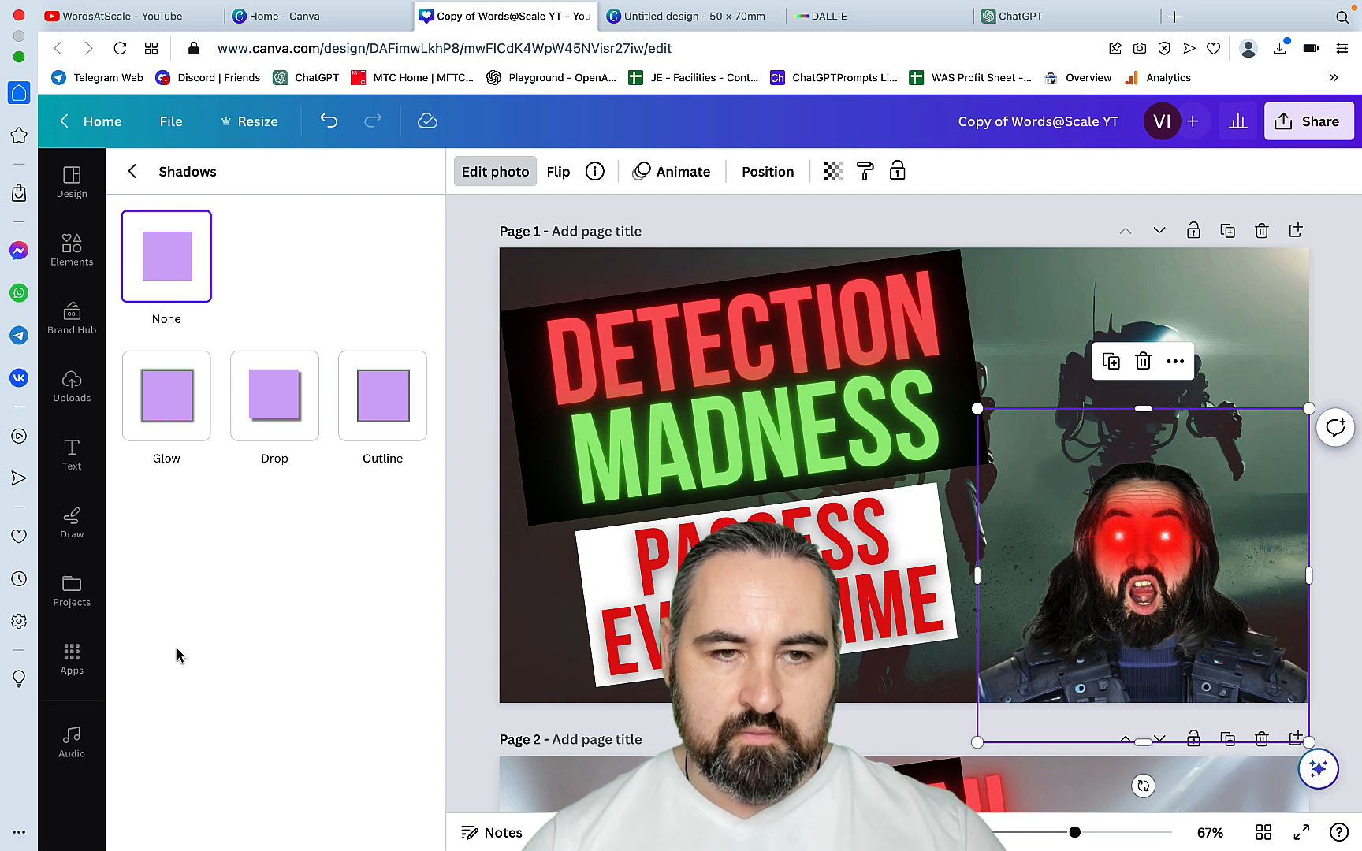
pyautogui.click(176, 408)
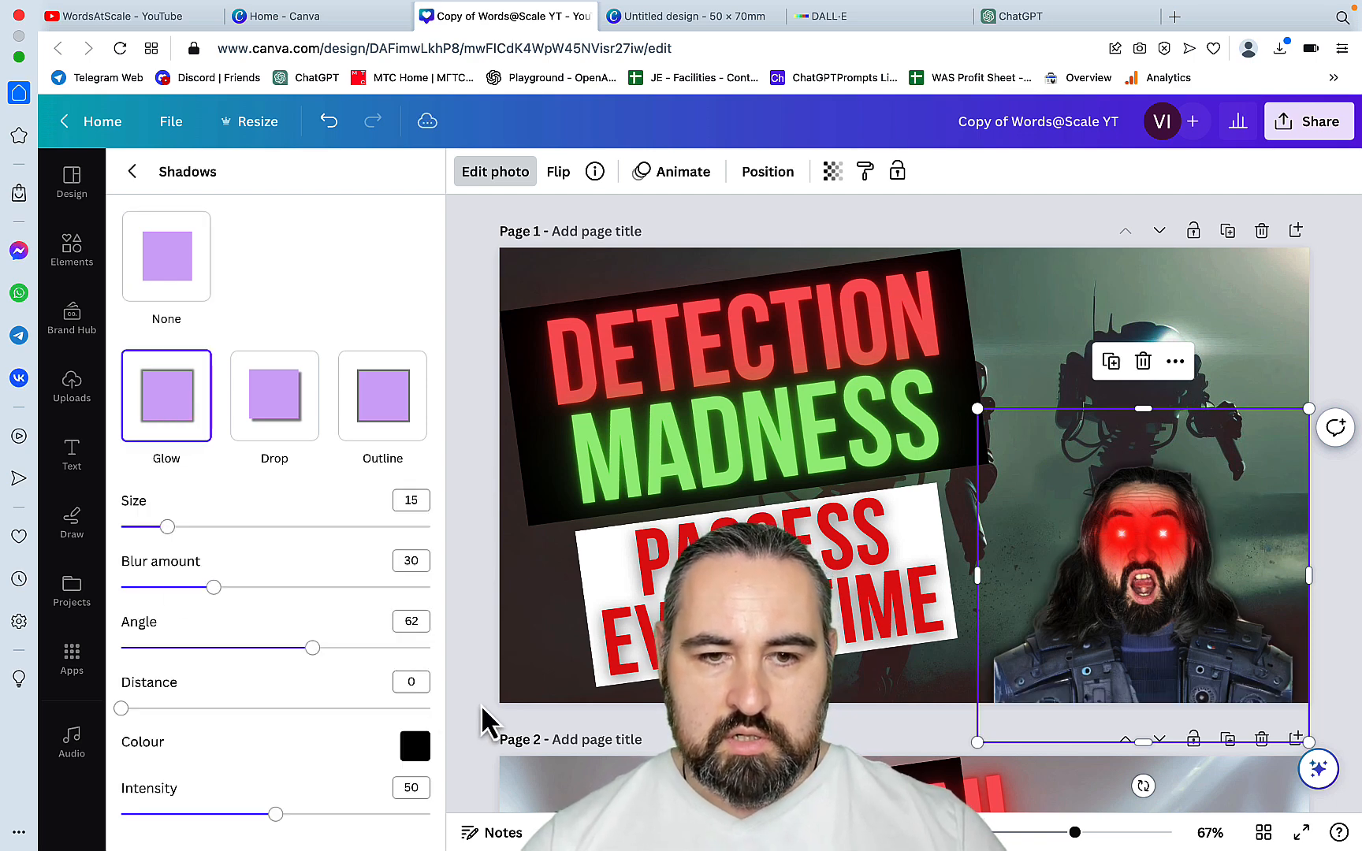
# Set the portrait's glow to green #39E85B with a size of 68.
pyautogui.click(415, 745)
pyautogui.click(520, 658)
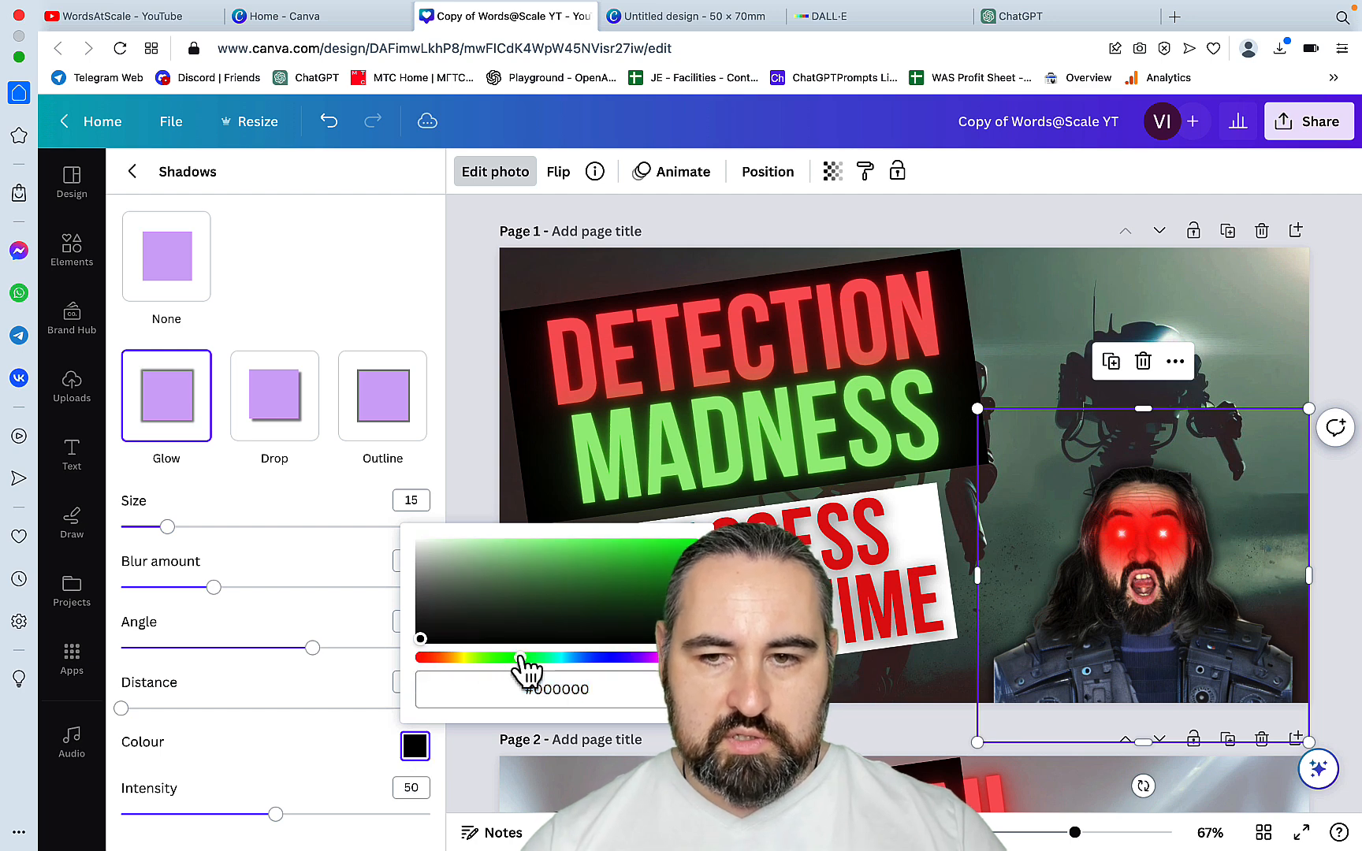
pyautogui.click(628, 565)
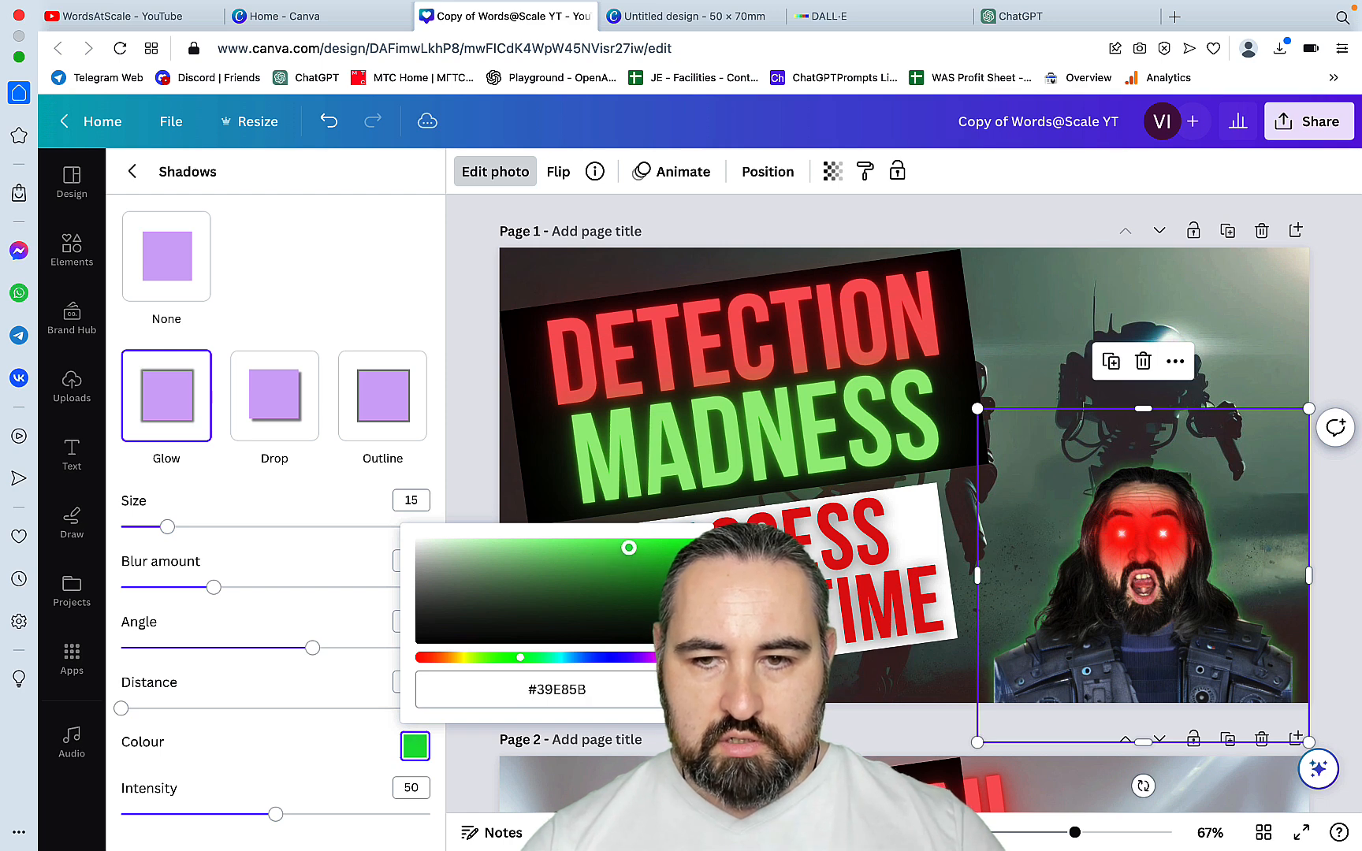
pyautogui.moveTo(153, 526); pyautogui.dragTo(333, 528)
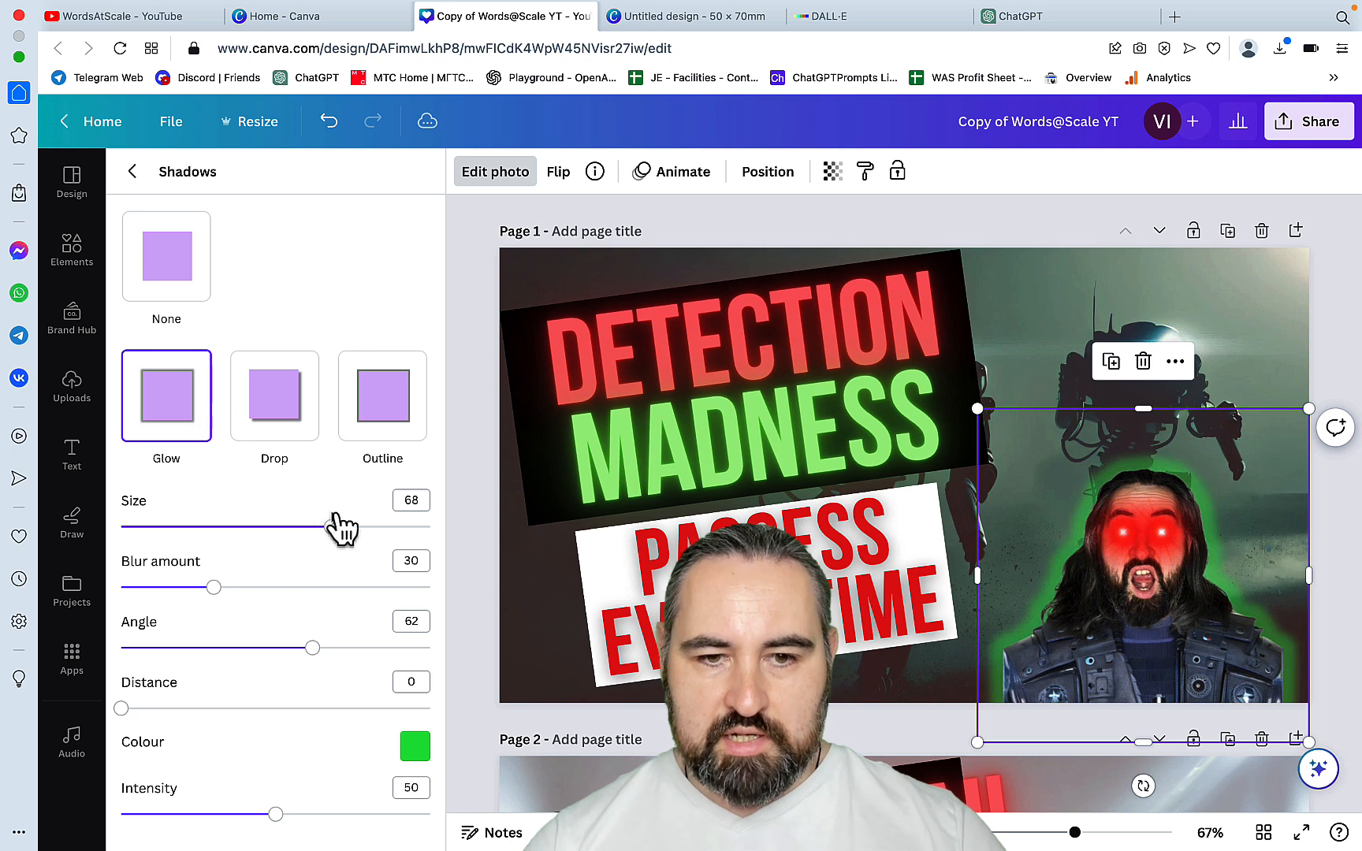
# Darken the portrait's glow and change its hue from green to red.
pyautogui.click(417, 748)
pyautogui.moveTo(631, 552); pyautogui.dragTo(644, 574)
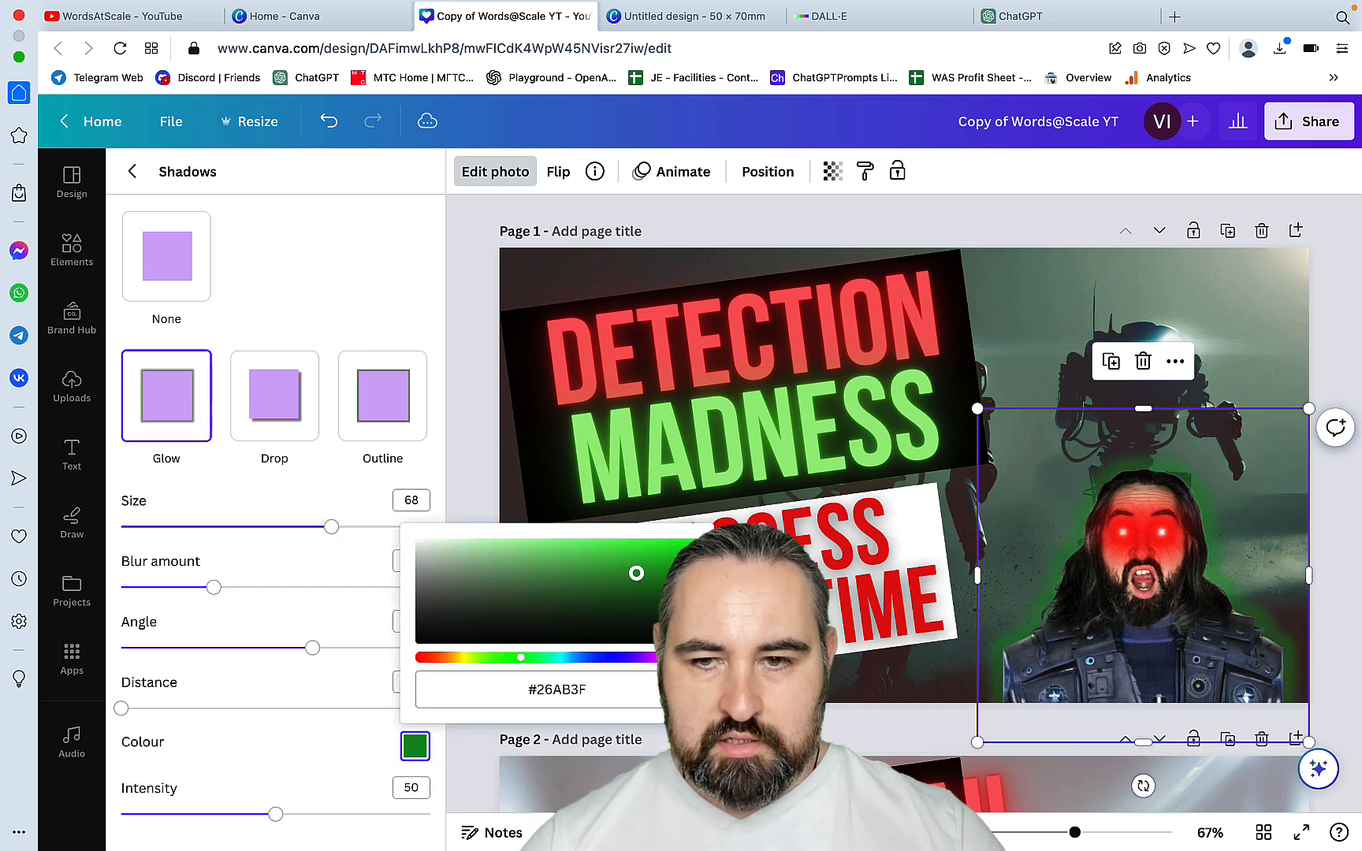
pyautogui.click(435, 657)
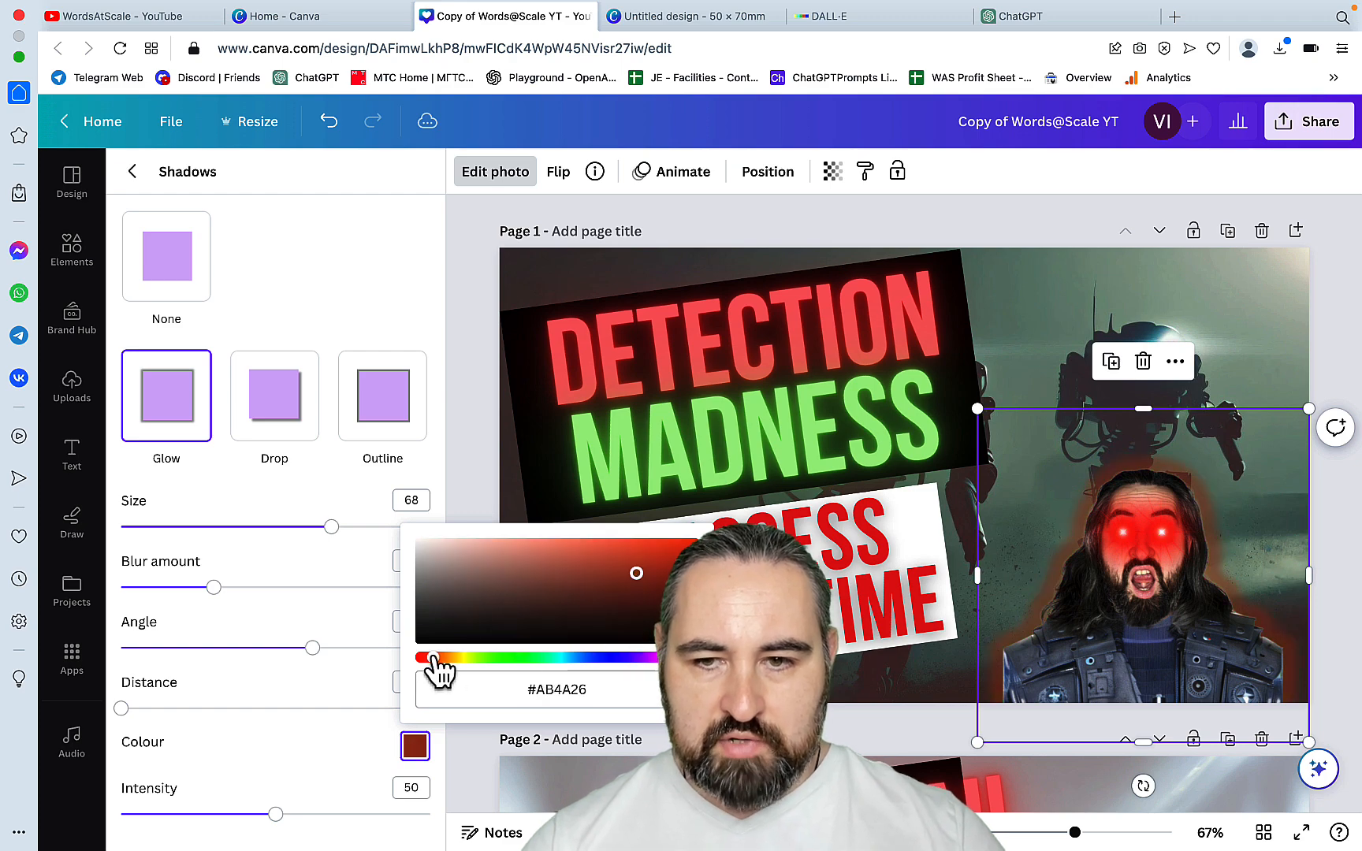
pyautogui.click(1191, 602)
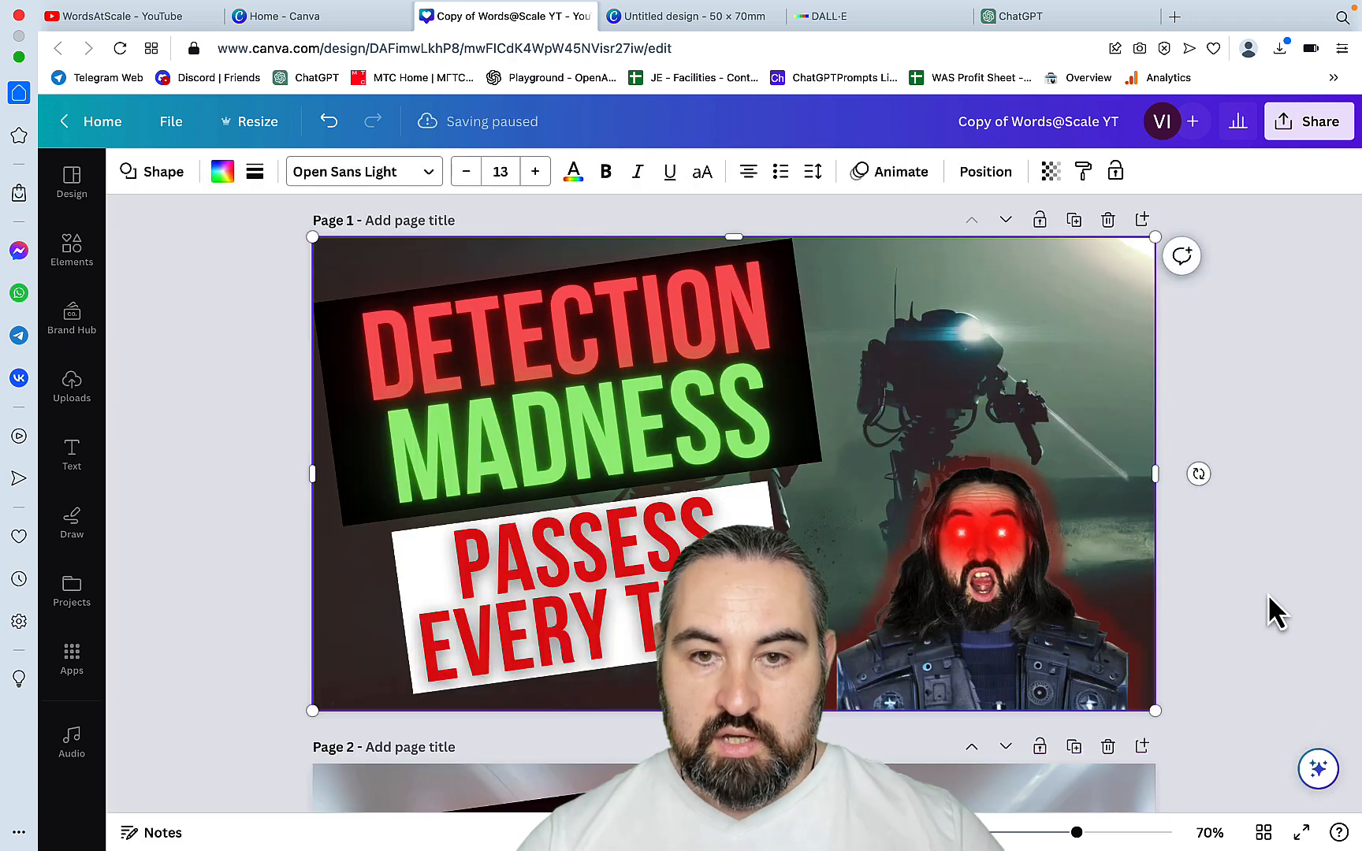
pyautogui.click(1276, 589)
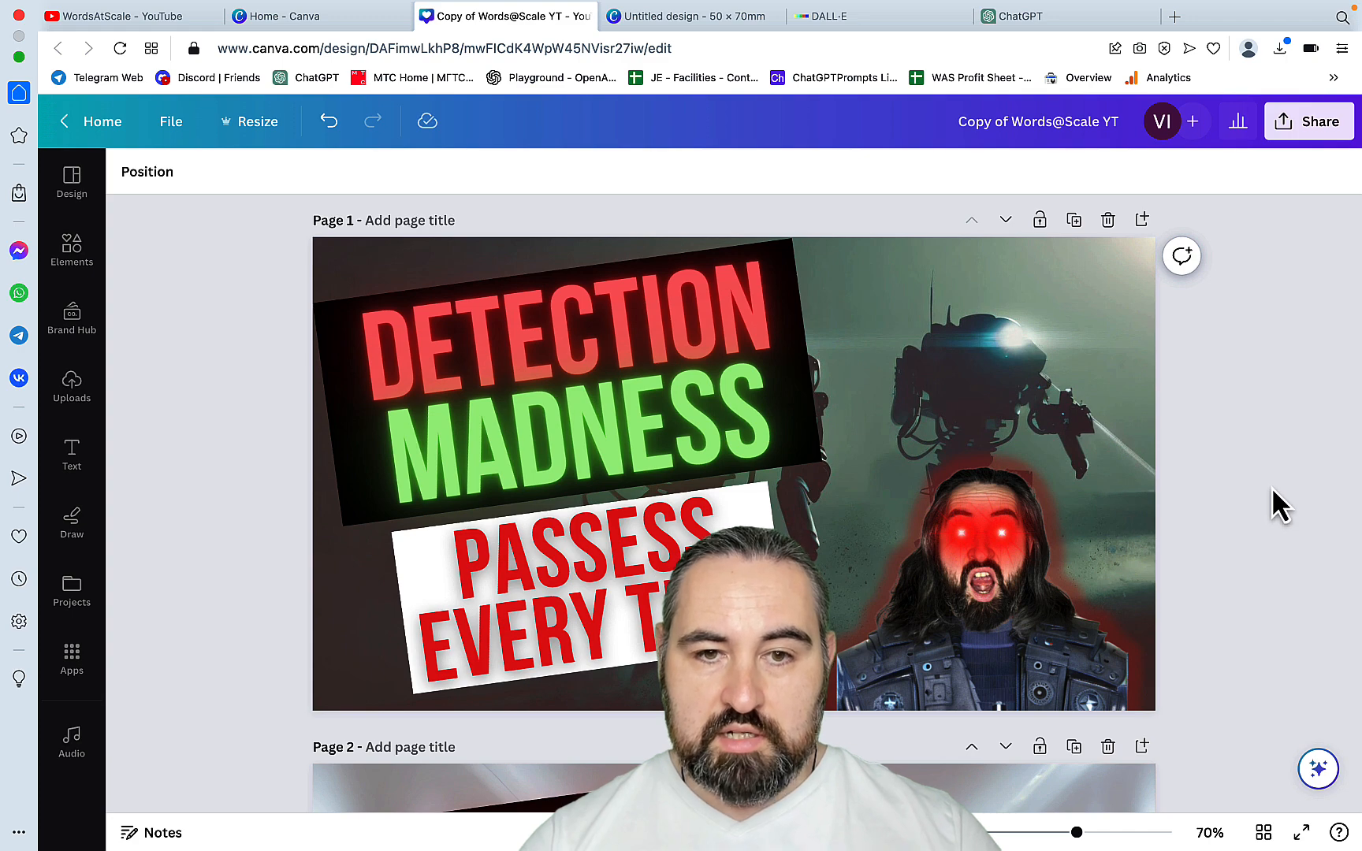
pyautogui.scroll(-3, 1277, 506)
pyautogui.scroll(3, 1276, 506)
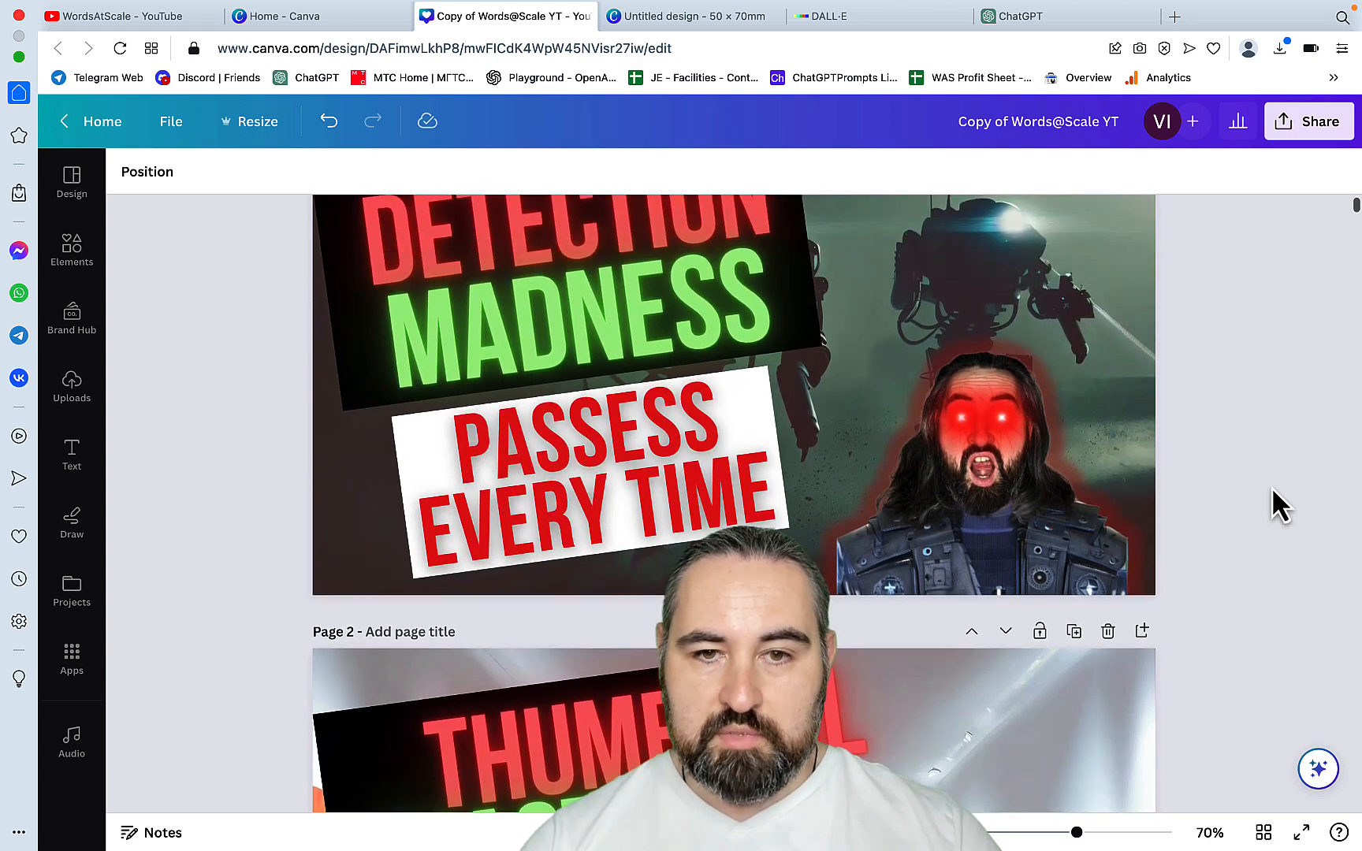